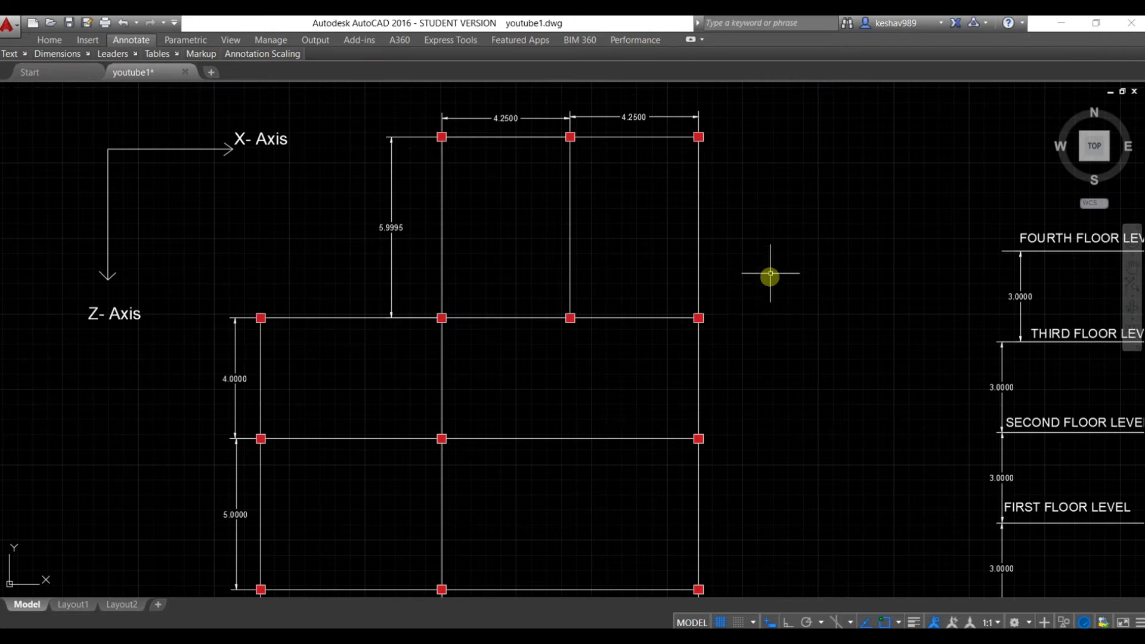
Examine the framing plan's column grid, bay dimensions and X/Z axes in AutoCAD, along with the elevation's floor levels
scroll(769, 274, down, 4)
scroll(762, 284, up, 4)
scroll(774, 287, down, 2)
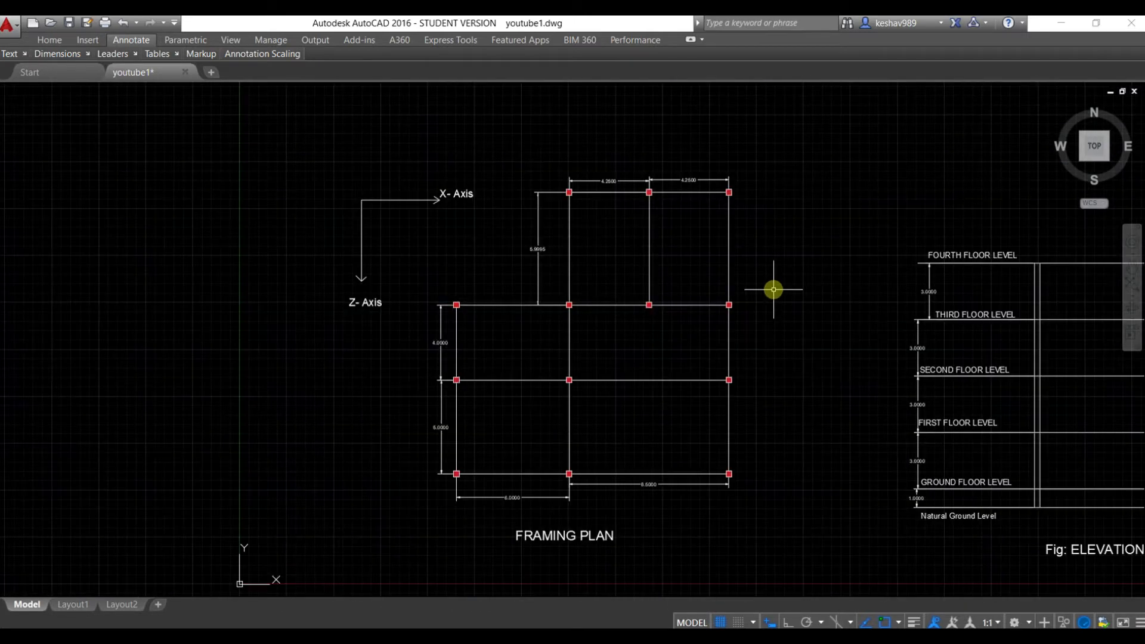
scroll(626, 486, up, 2)
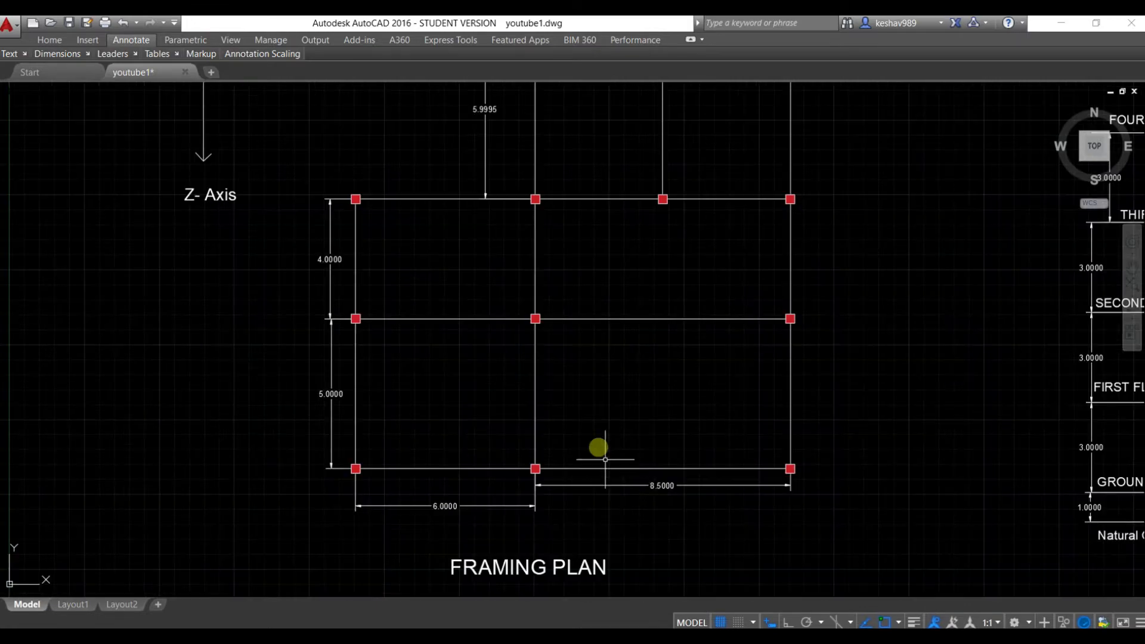
middle_drag(561, 356, 537, 488)
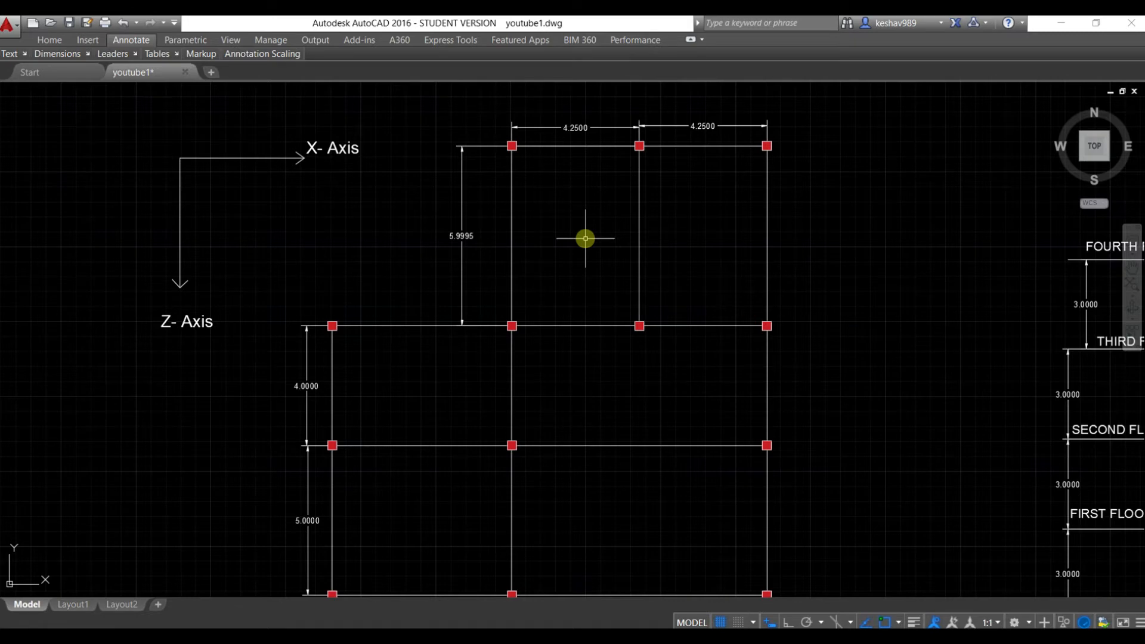
scroll(586, 239, down, 2)
scroll(586, 239, up, 2)
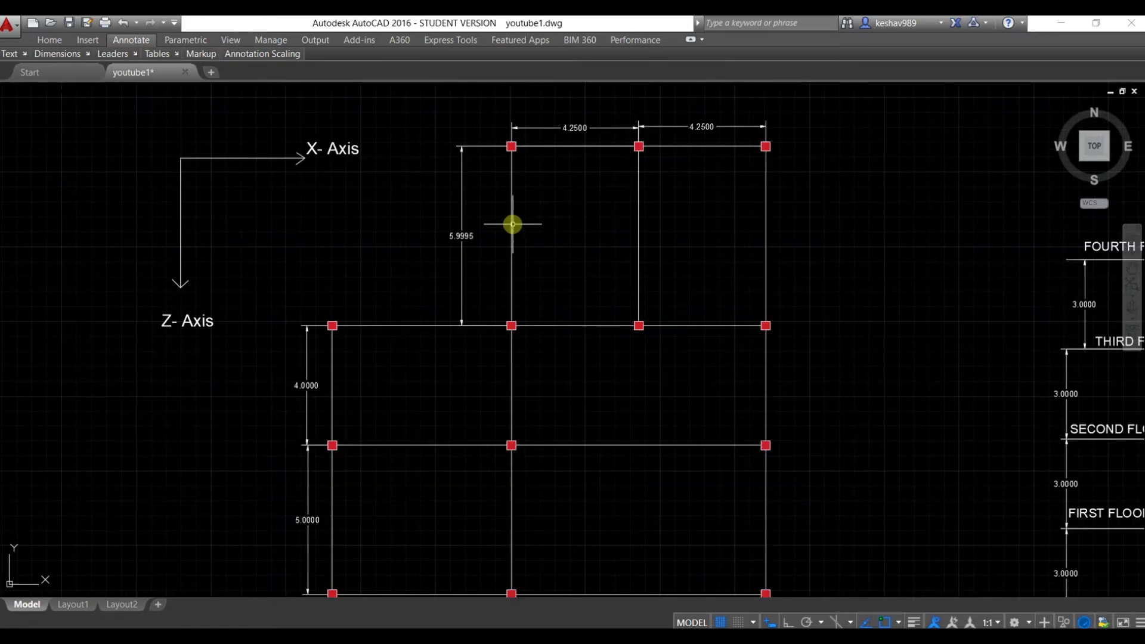
scroll(601, 229, down, 2)
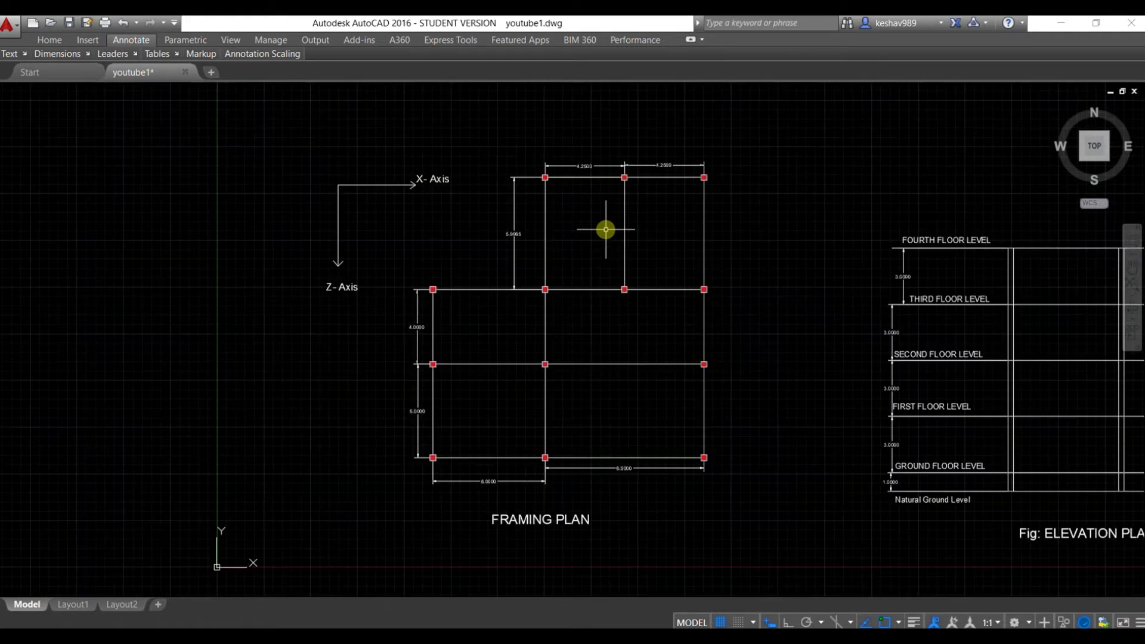
scroll(552, 211, up, 2)
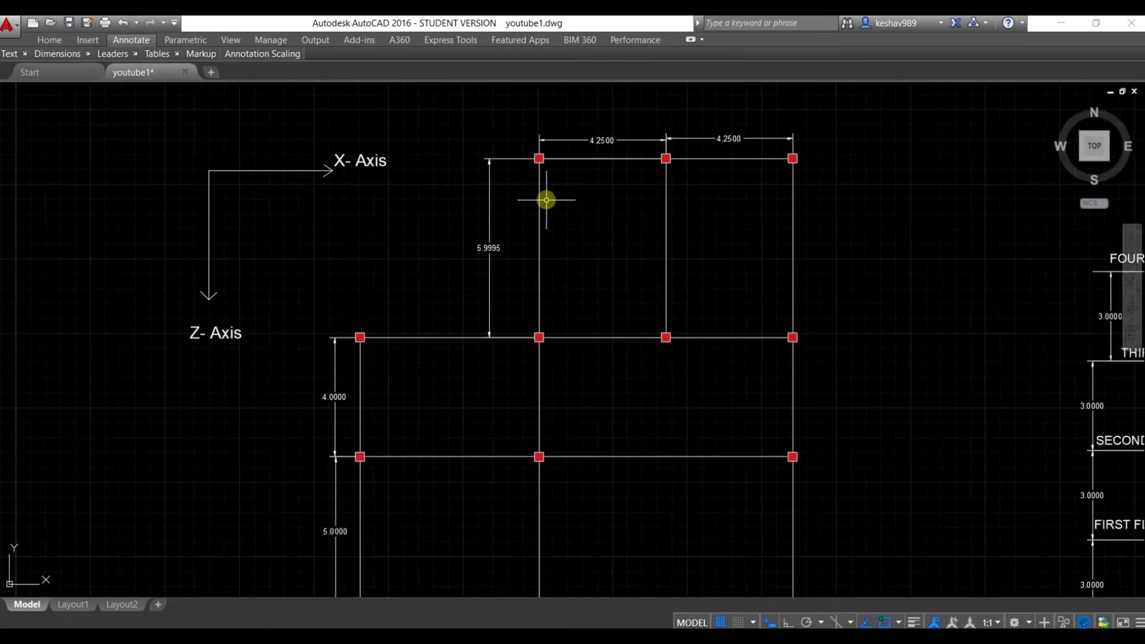
scroll(543, 194, up, 2)
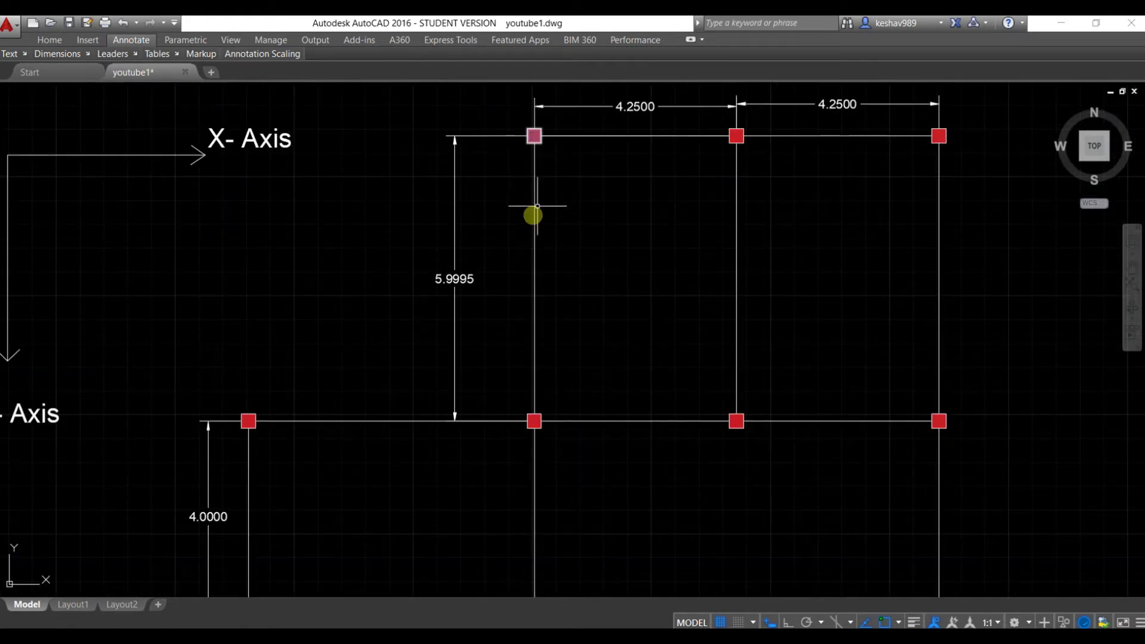
scroll(534, 215, down, 2)
scroll(533, 215, down, 2)
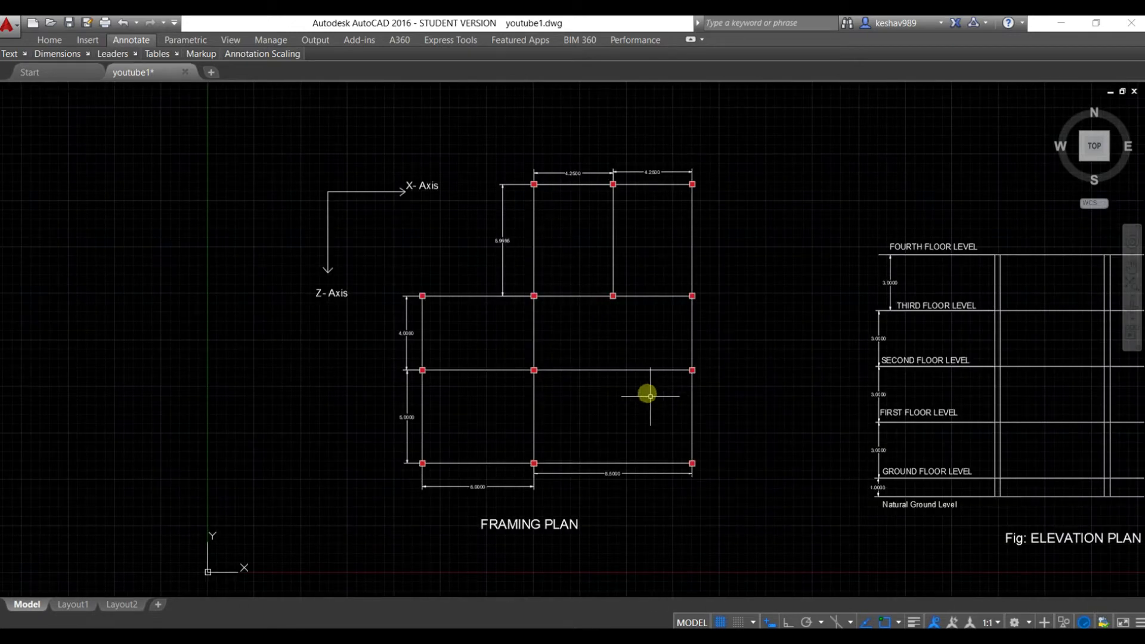
scroll(543, 241, up, 2)
scroll(537, 222, down, 3)
scroll(552, 312, up, 1)
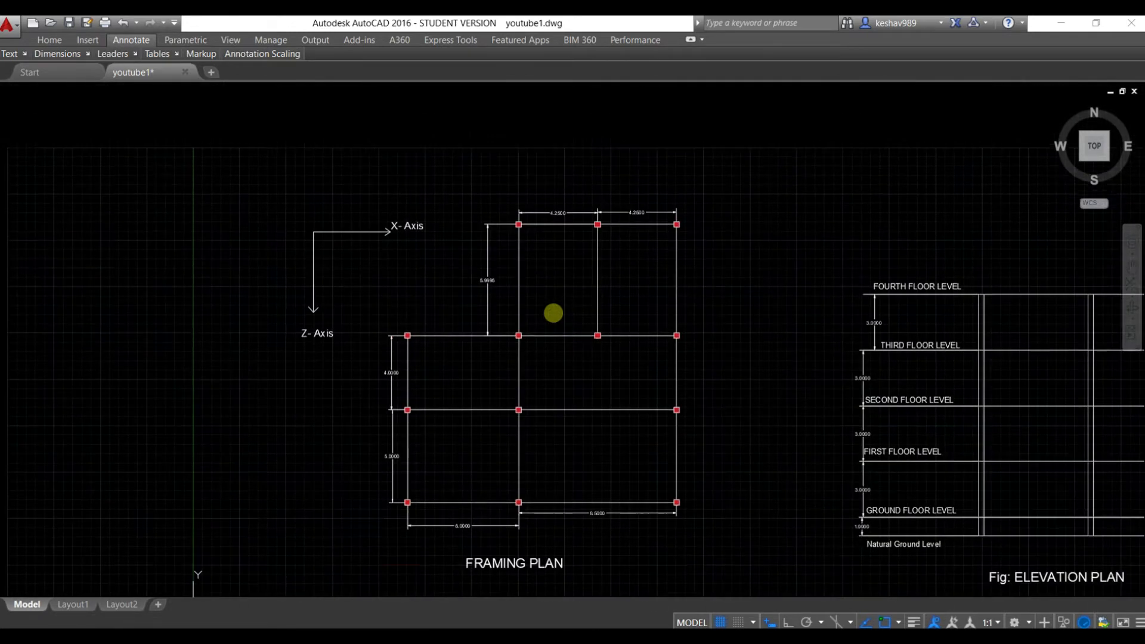
scroll(554, 313, up, 2)
scroll(554, 312, down, 2)
scroll(553, 312, up, 2)
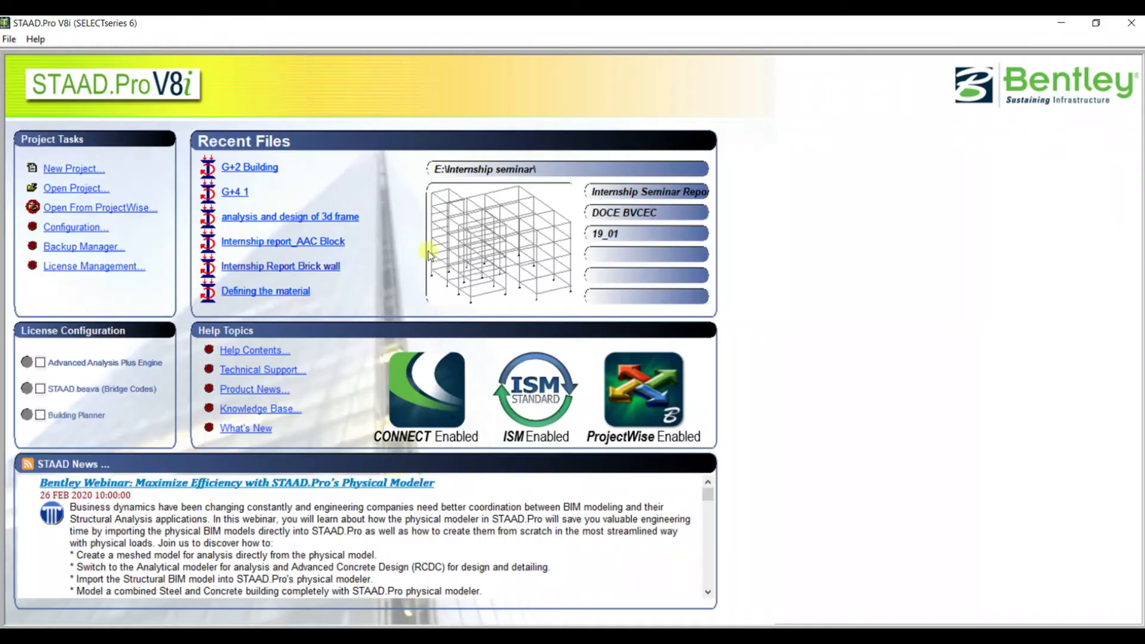
Create a new Space model named "G+4 Building" in STAAD.Pro, with Add Beam as the starting task
click(77, 169)
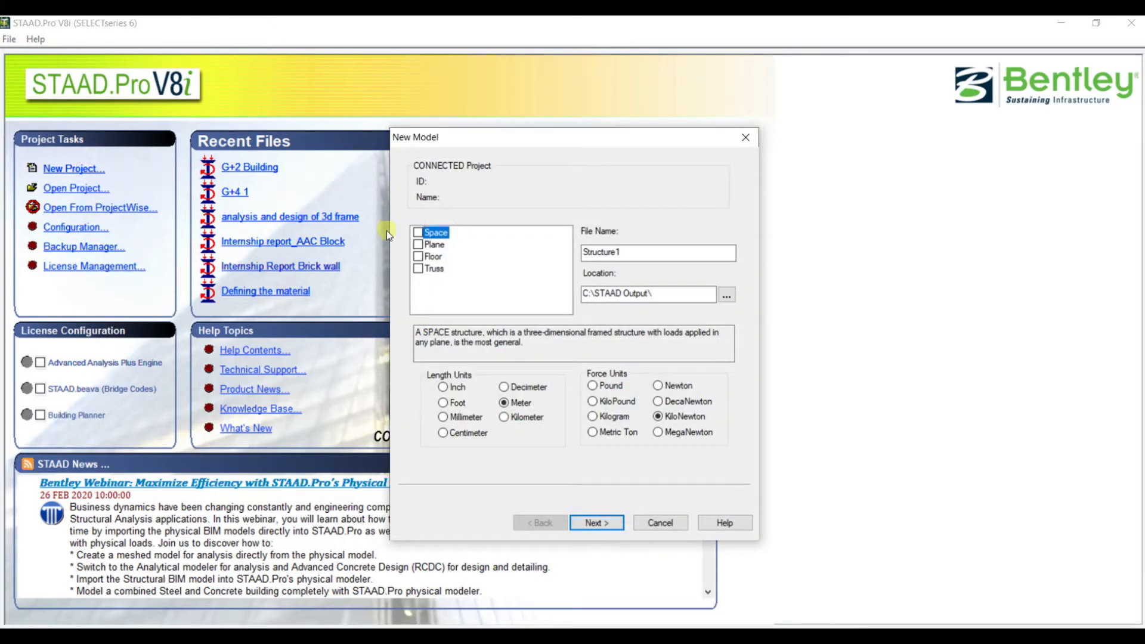
click(417, 234)
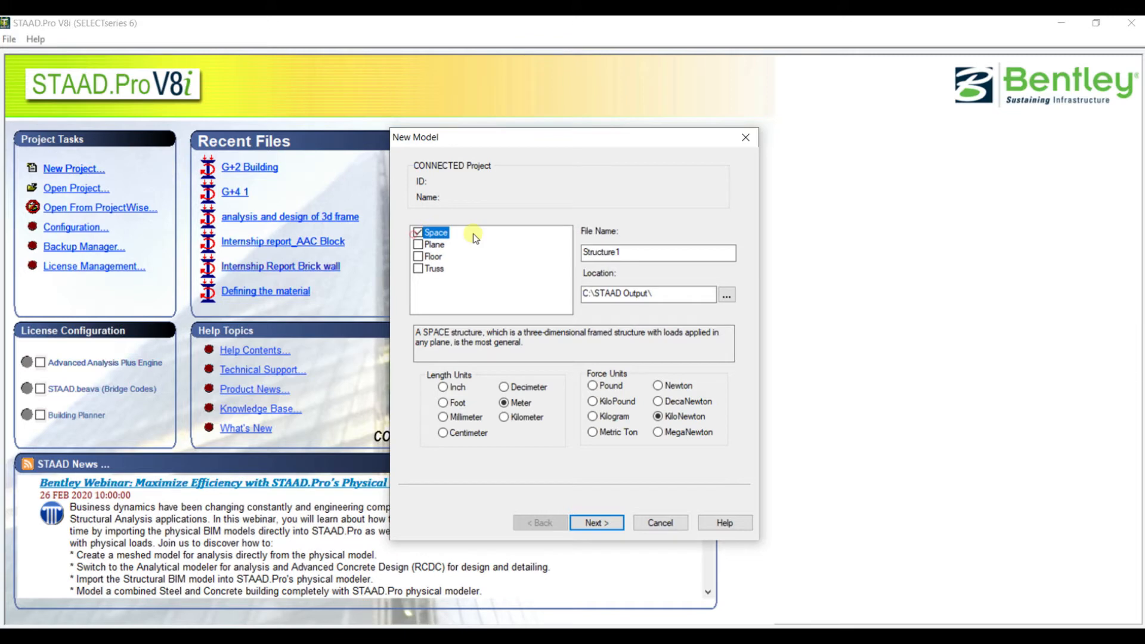
double_click(641, 251)
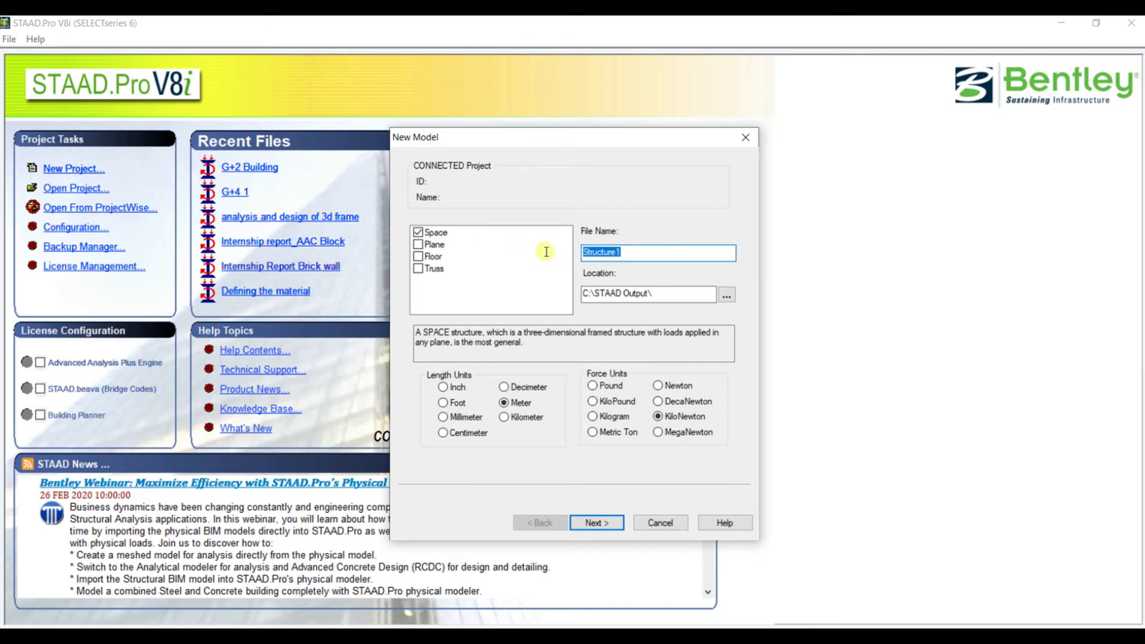
text(G+4 Building)
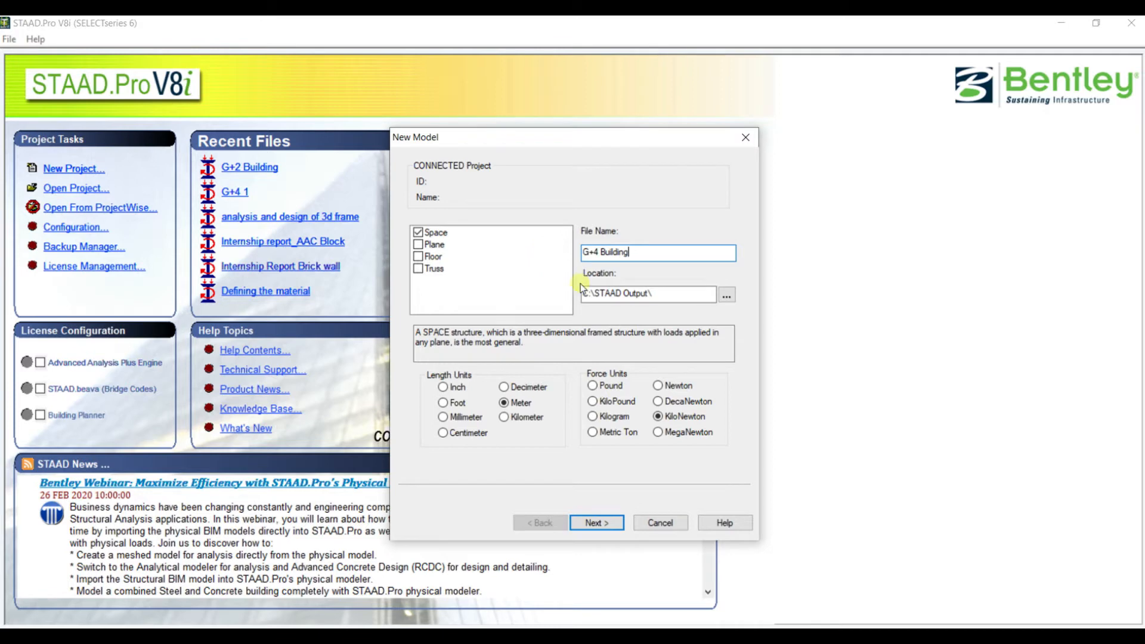
click(604, 525)
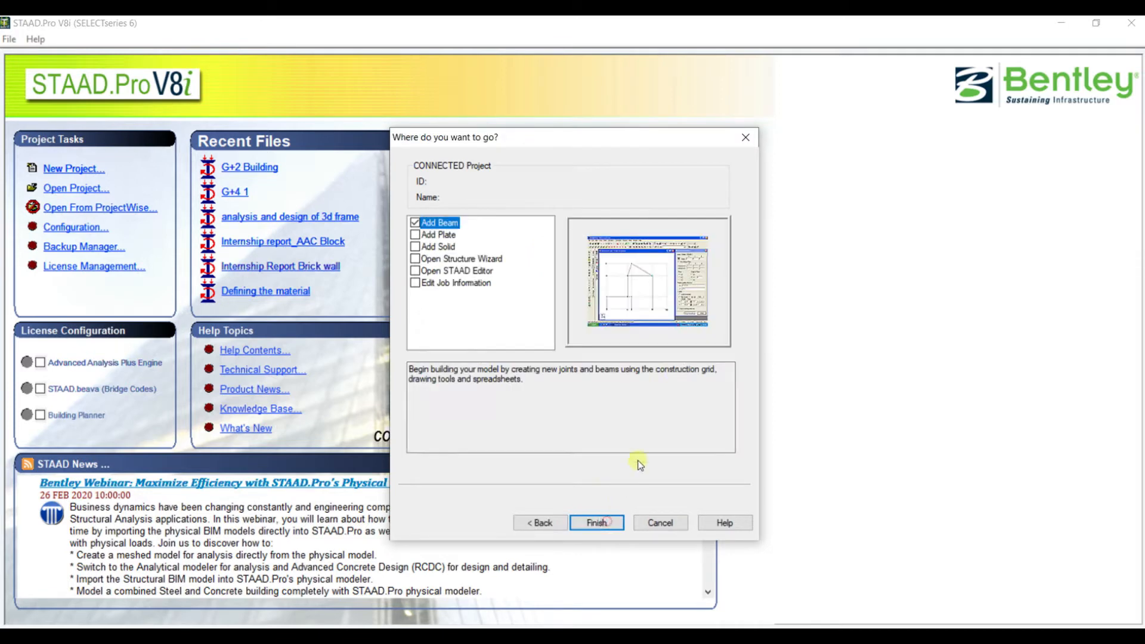
click(598, 523)
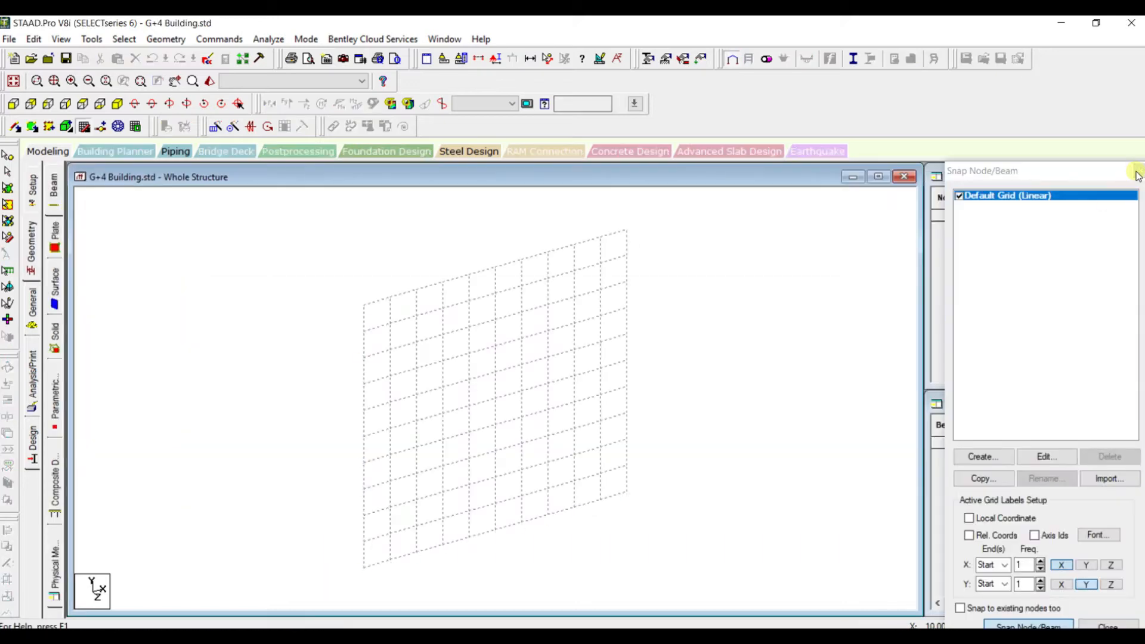
Dismiss the snap grid and enter the first node at X 0, Y 0, Z 0 in the node table
click(1139, 172)
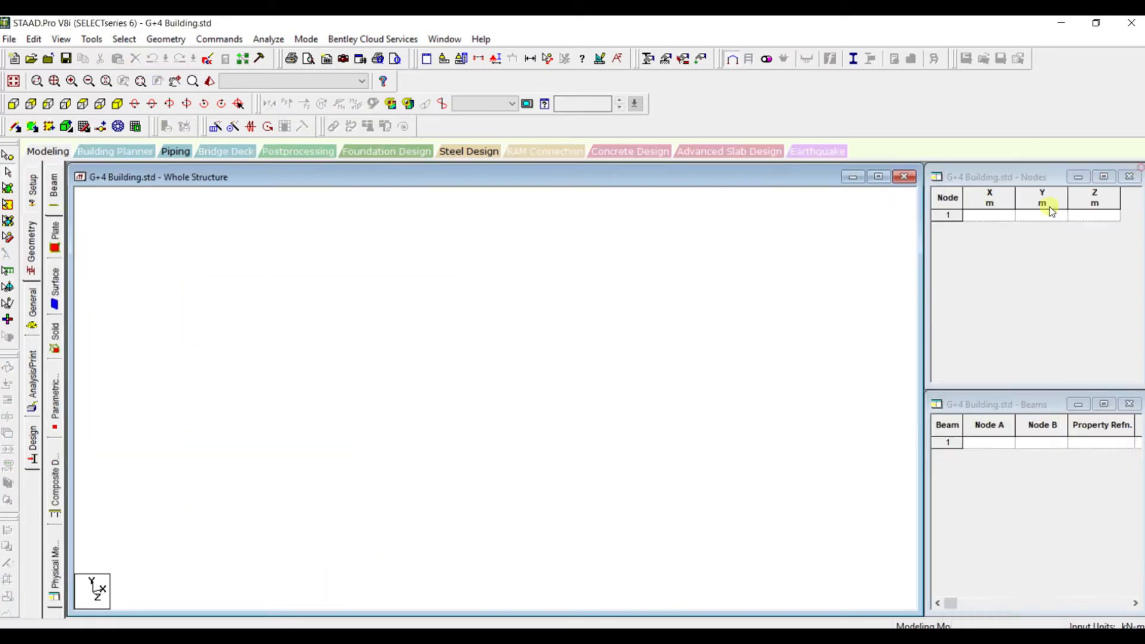
click(992, 213)
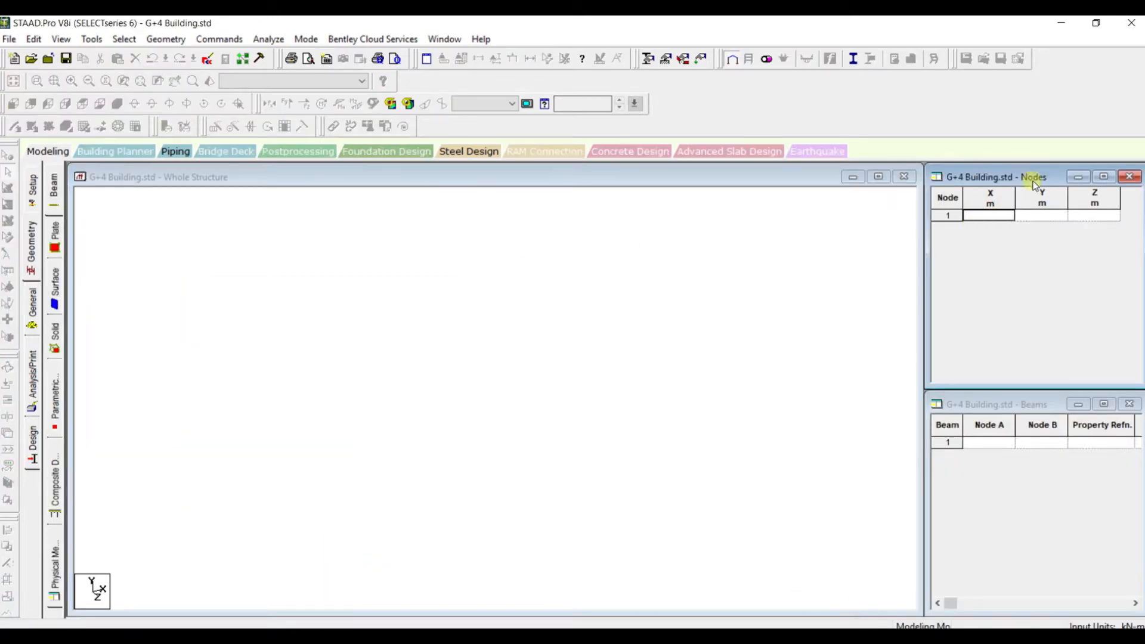
text(0)
key(Return)
key(Return)
key(Return)
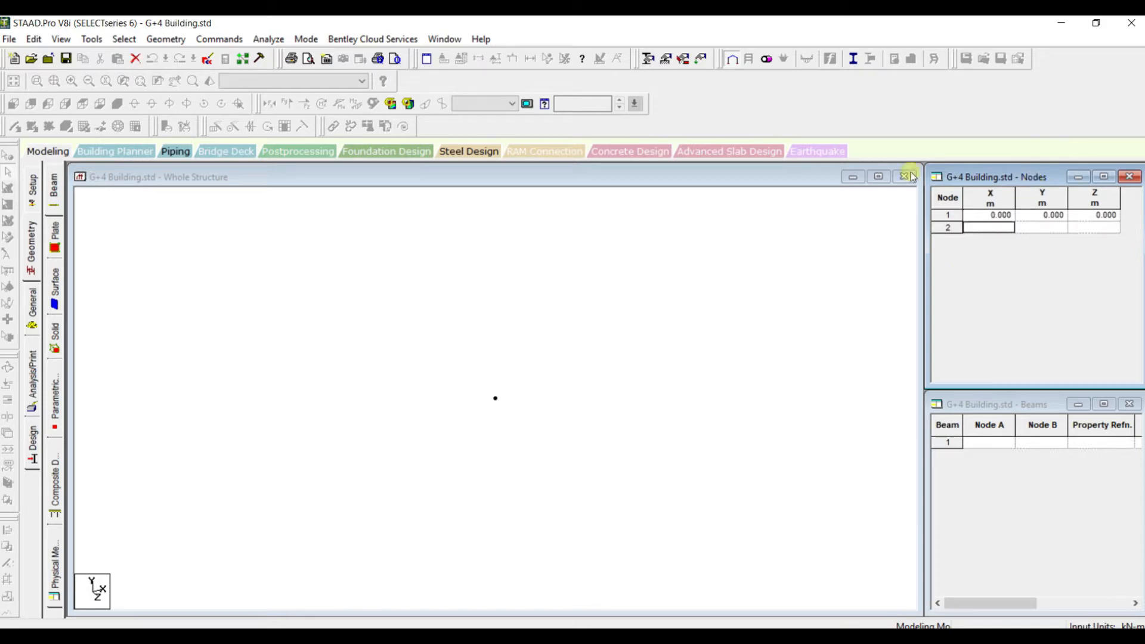
Check the upper bay spacing in the AutoCAD framing plan, and copy the origin node 4.25 m along X in STAAD.Pro
key(alt+Tab)
scroll(537, 162, down, 2)
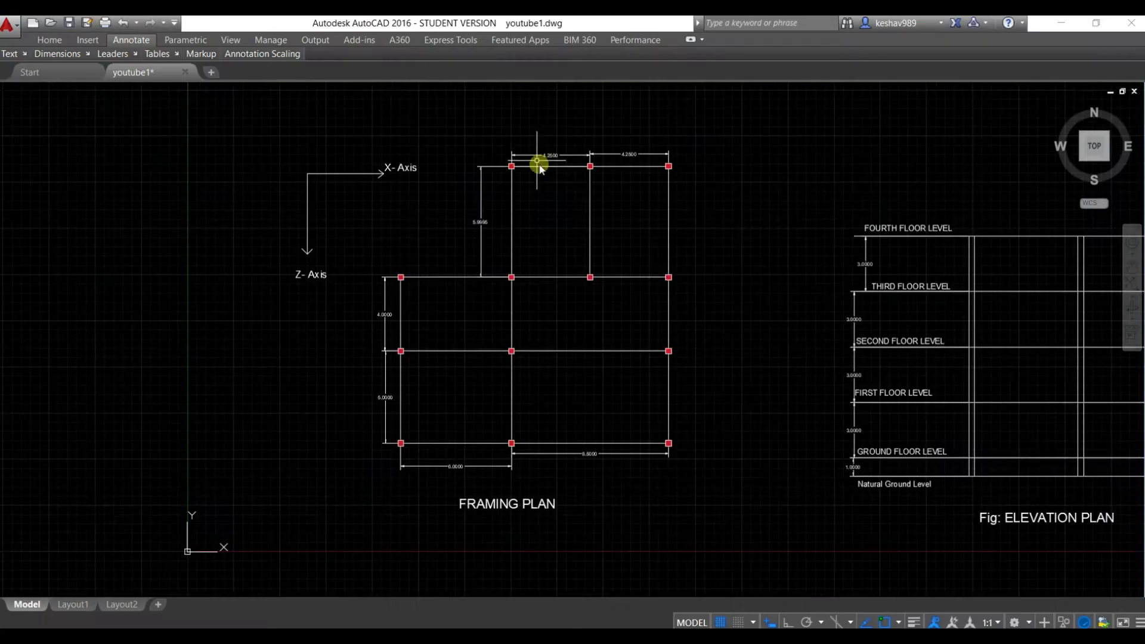
scroll(550, 187, up, 2)
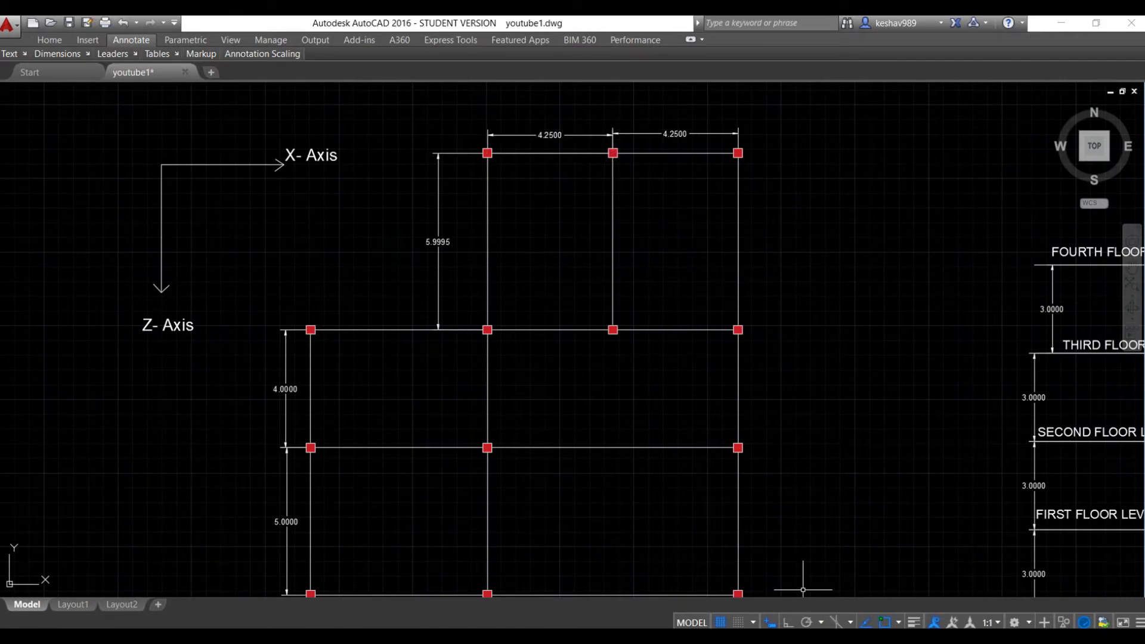
key(alt+Tab)
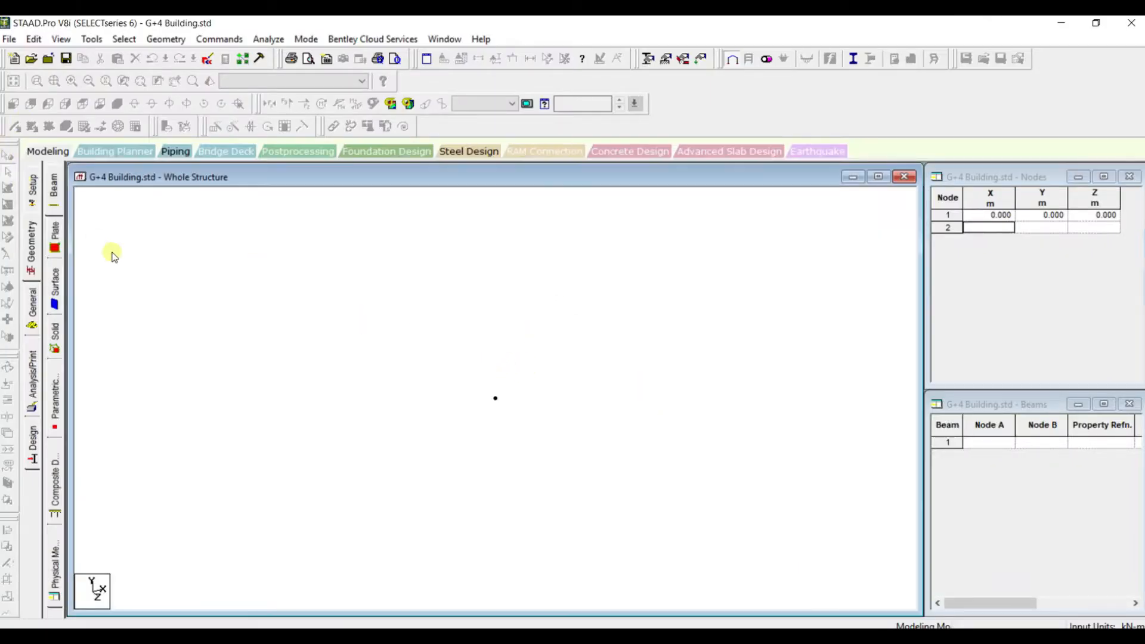
click(113, 255)
drag(469, 372, 519, 431)
key(ctrl+c)
key(ctrl+v)
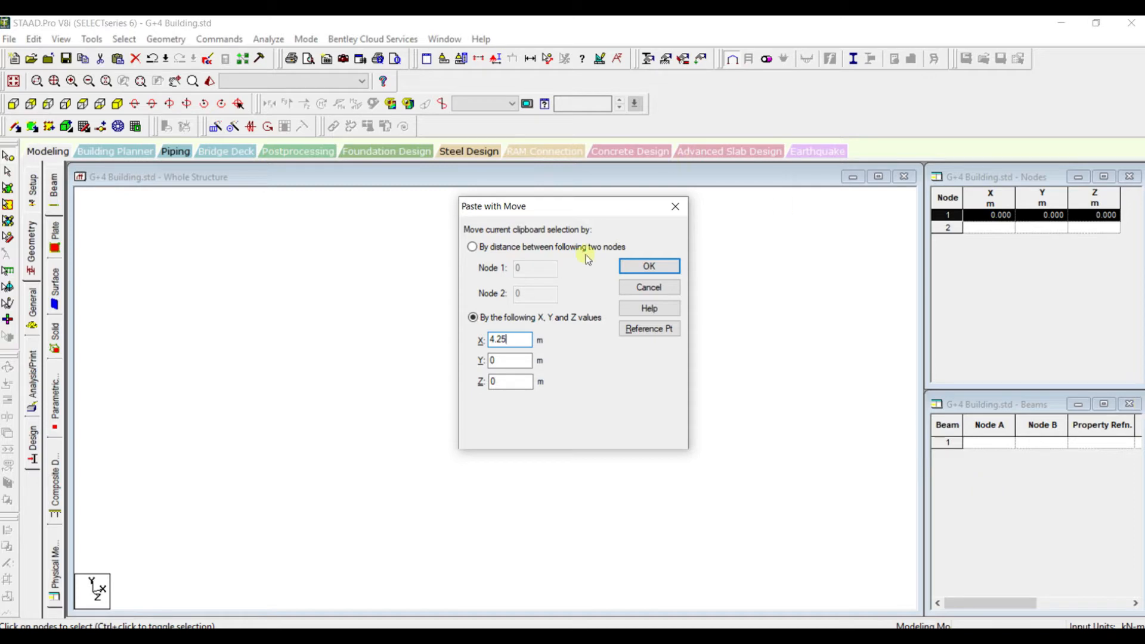
click(644, 270)
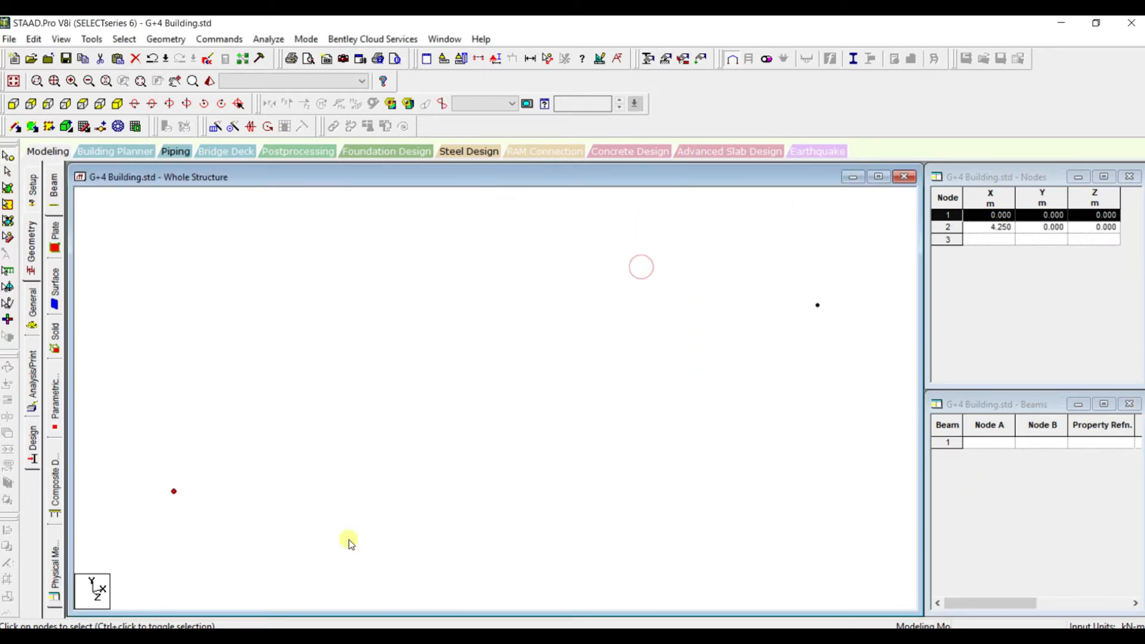
Copy the second node and paste it with a move of 4.25 m along X
drag(569, 358, 609, 389)
key(ctrl+c)
key(ctrl+v)
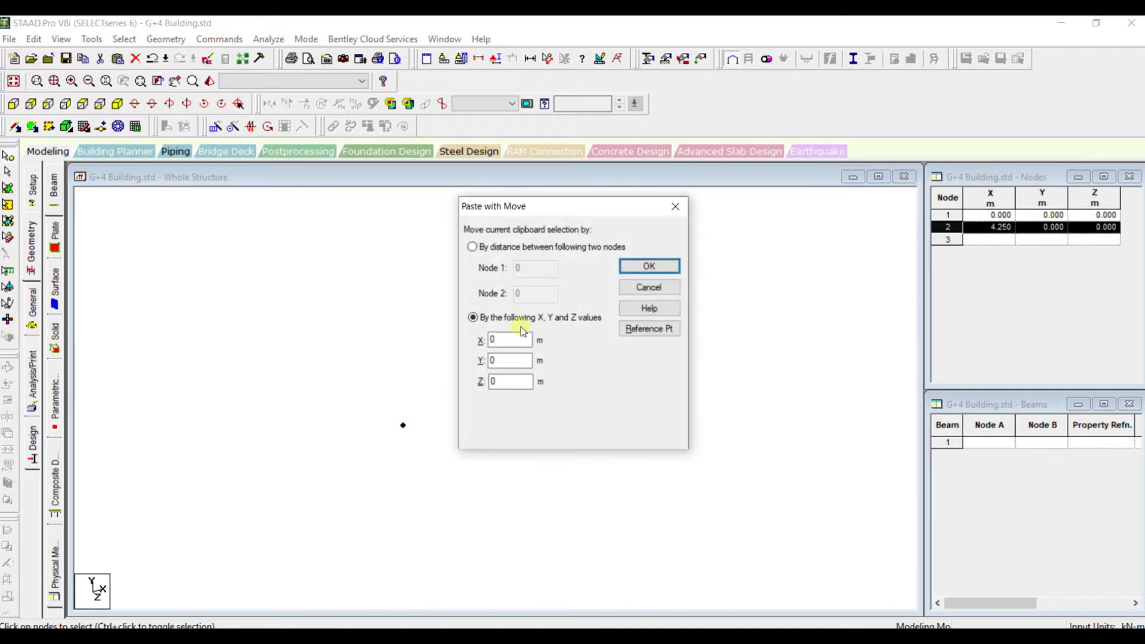
text(4.22)
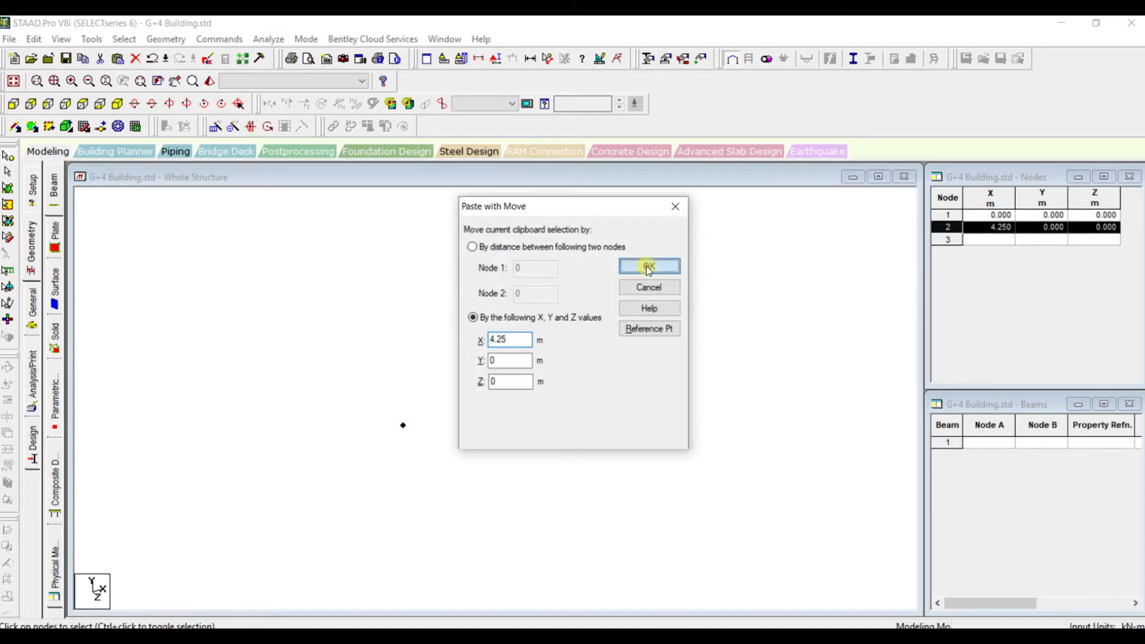
click(650, 266)
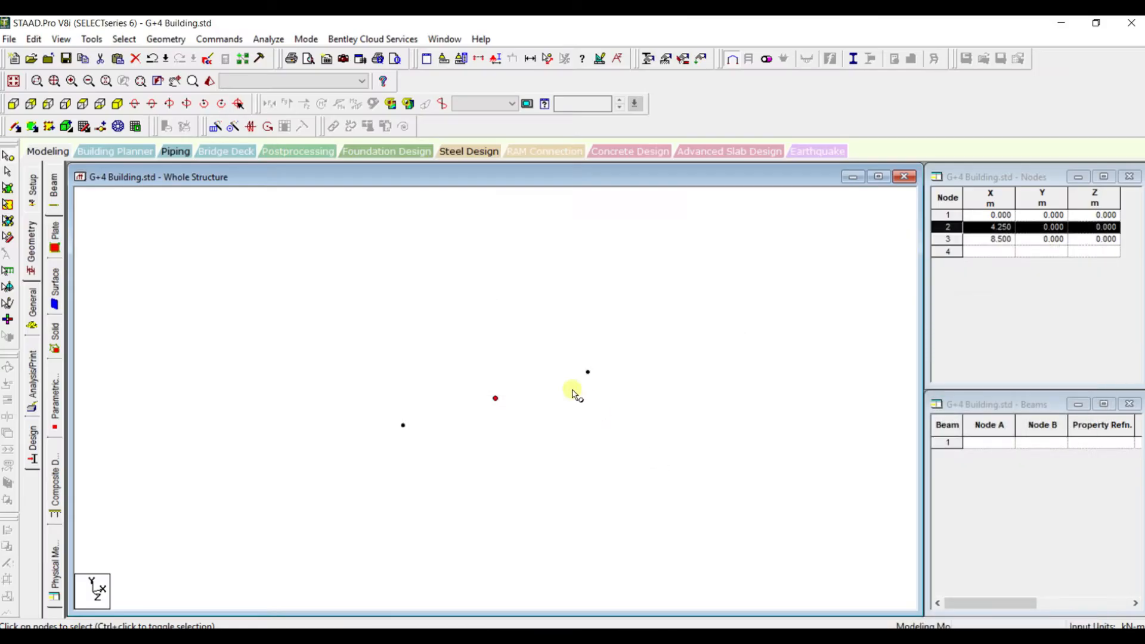
Working in plan view, copy all three nodes 5.995 m along Z, consulting the AutoCAD framing plan for the direction and spacing
scroll(571, 389, up, 2)
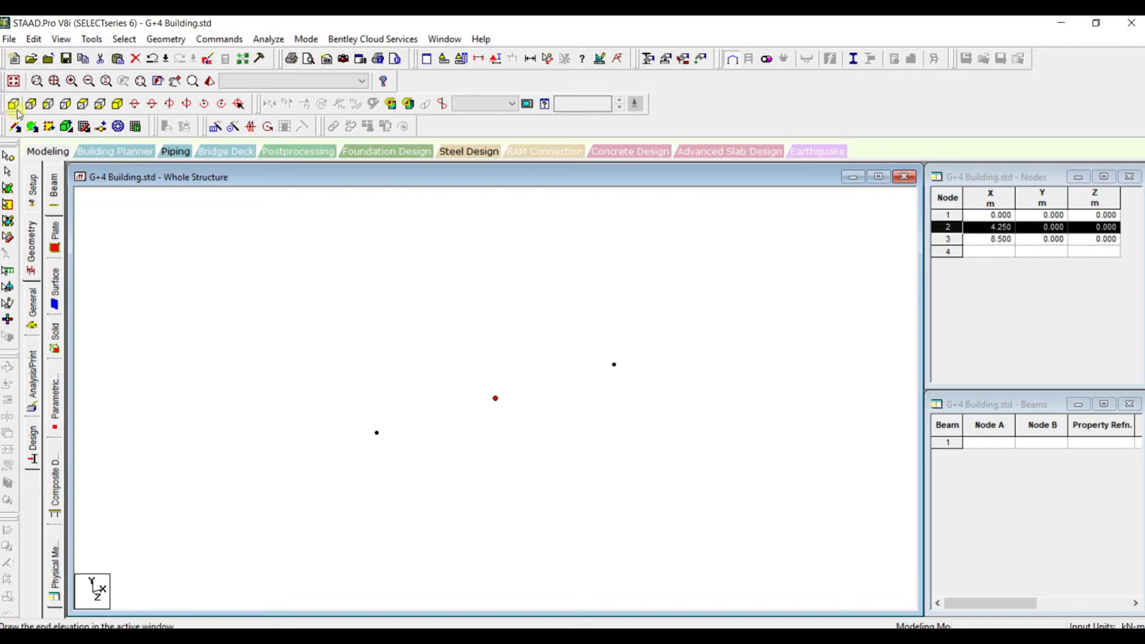
click(83, 104)
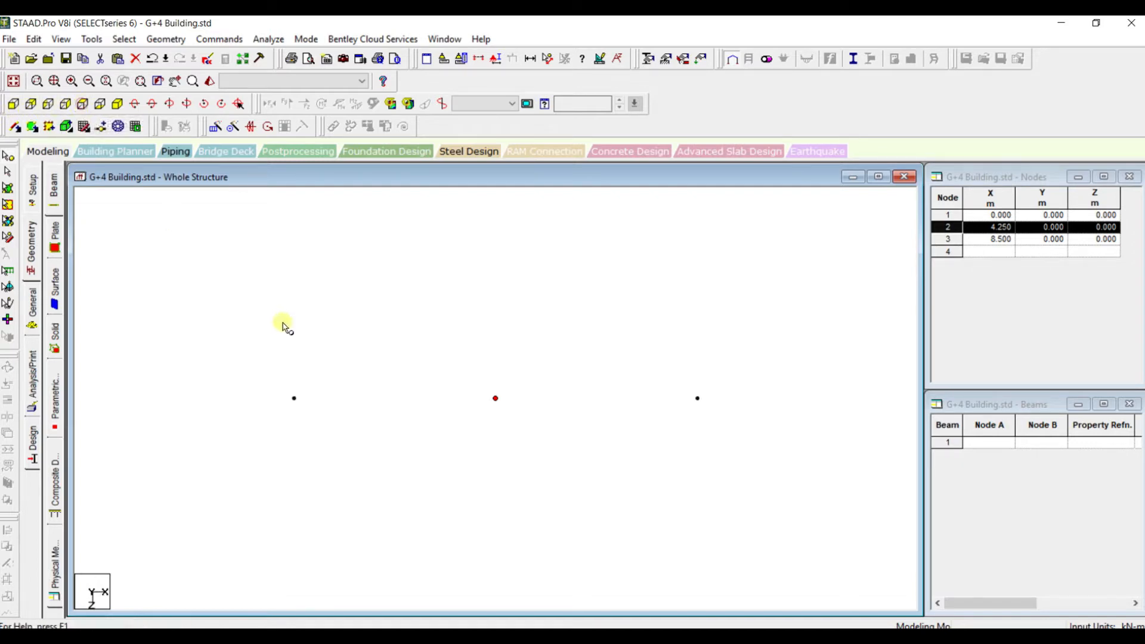
click(332, 340)
drag(266, 345, 722, 459)
key(ctrl+c)
key(ctrl+v)
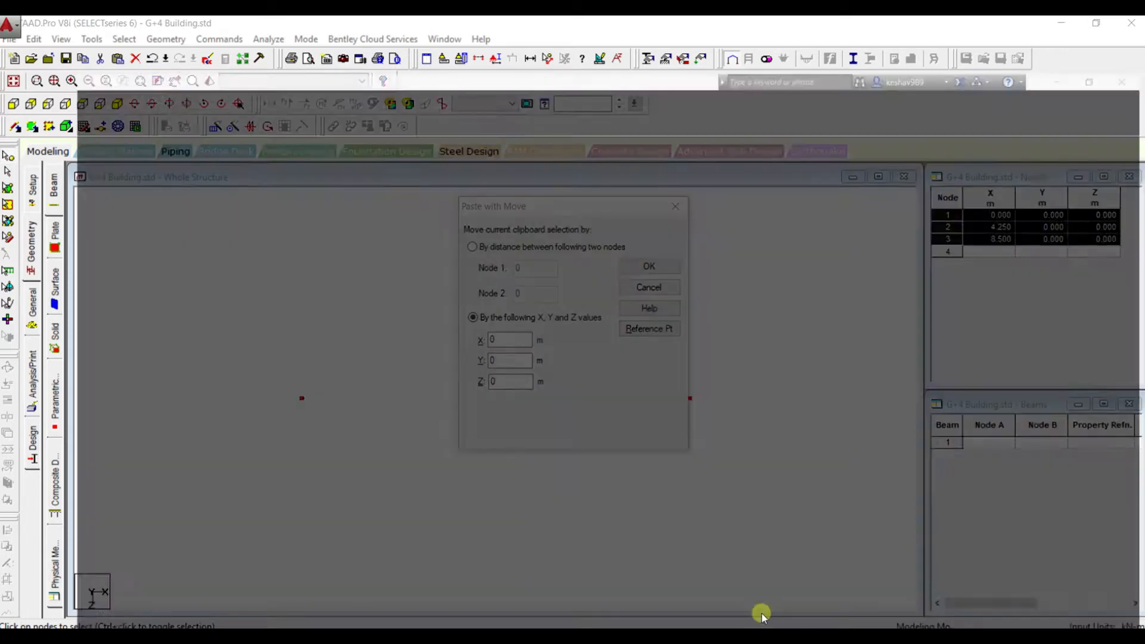
click(762, 608)
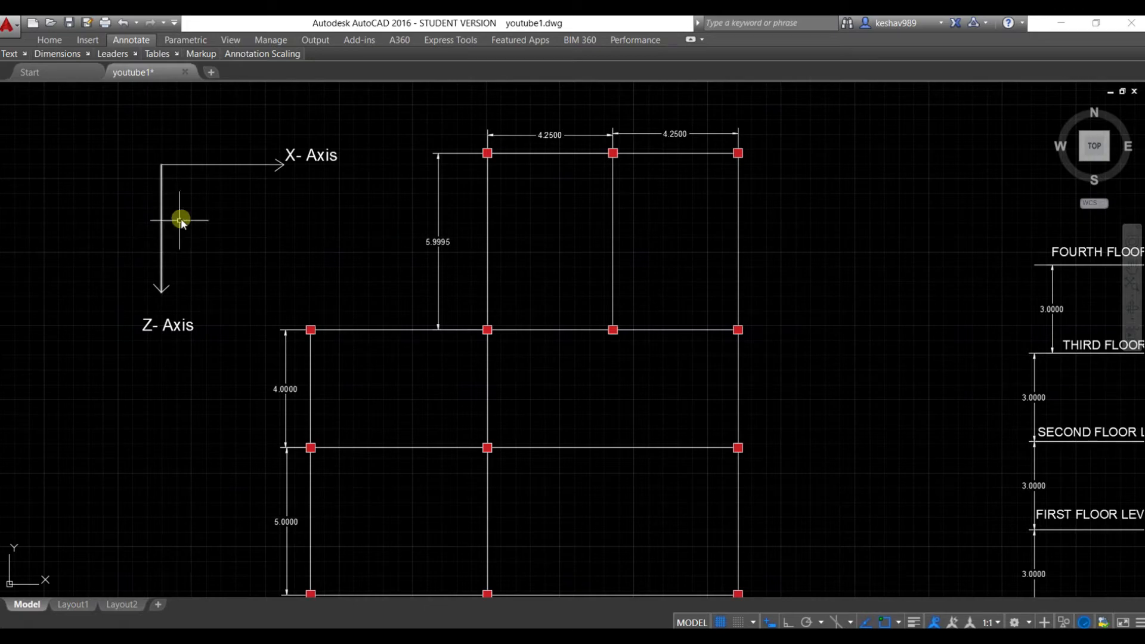
click(823, 614)
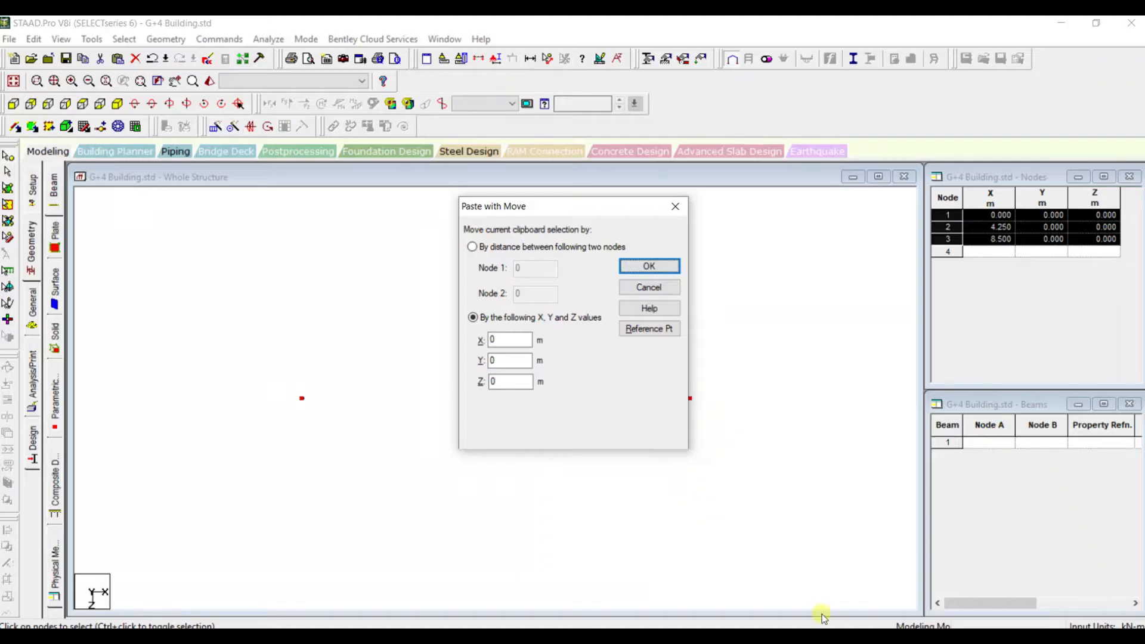
drag(508, 383, 488, 380)
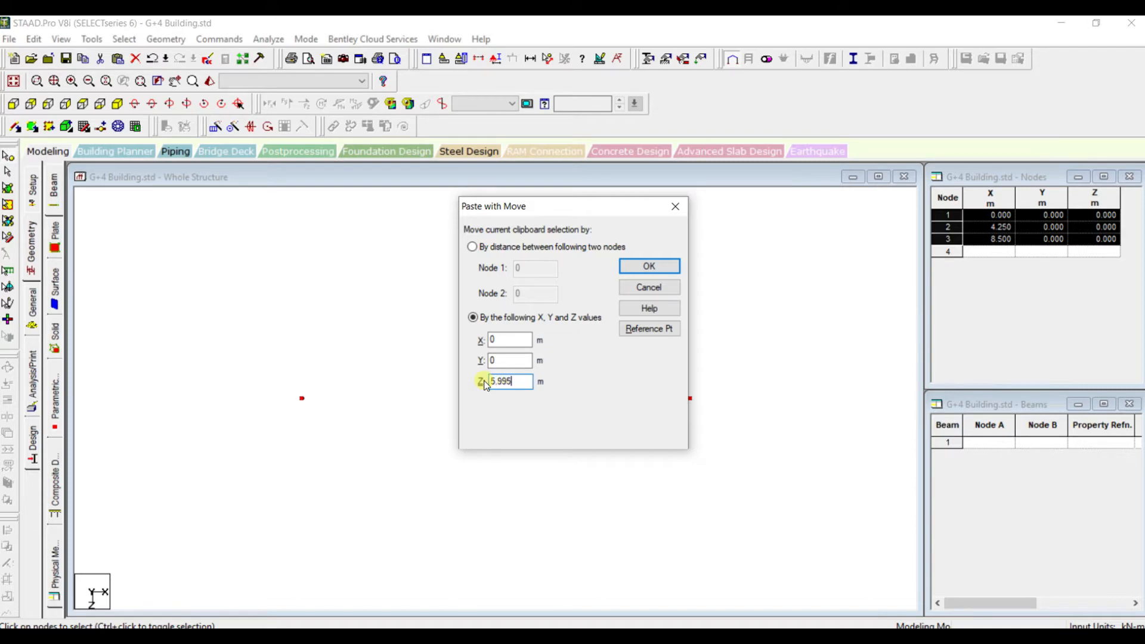
key(Return)
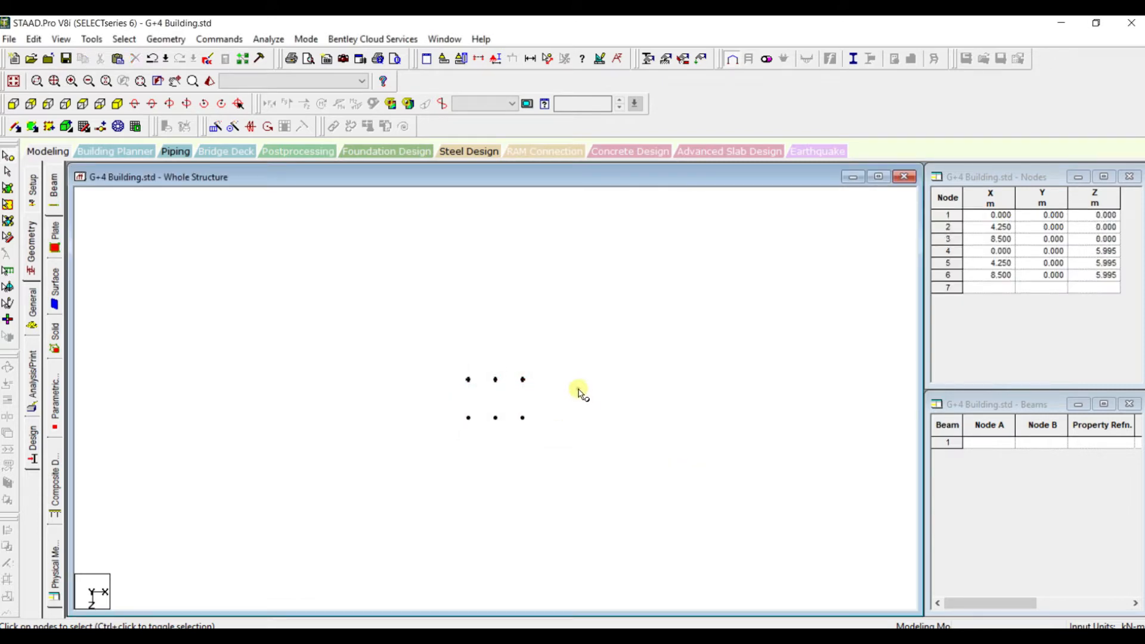
Check the bay widths in the AutoCAD framing plan and try copying the node at X 0, Z 5.995 by 6 m along X
click(842, 636)
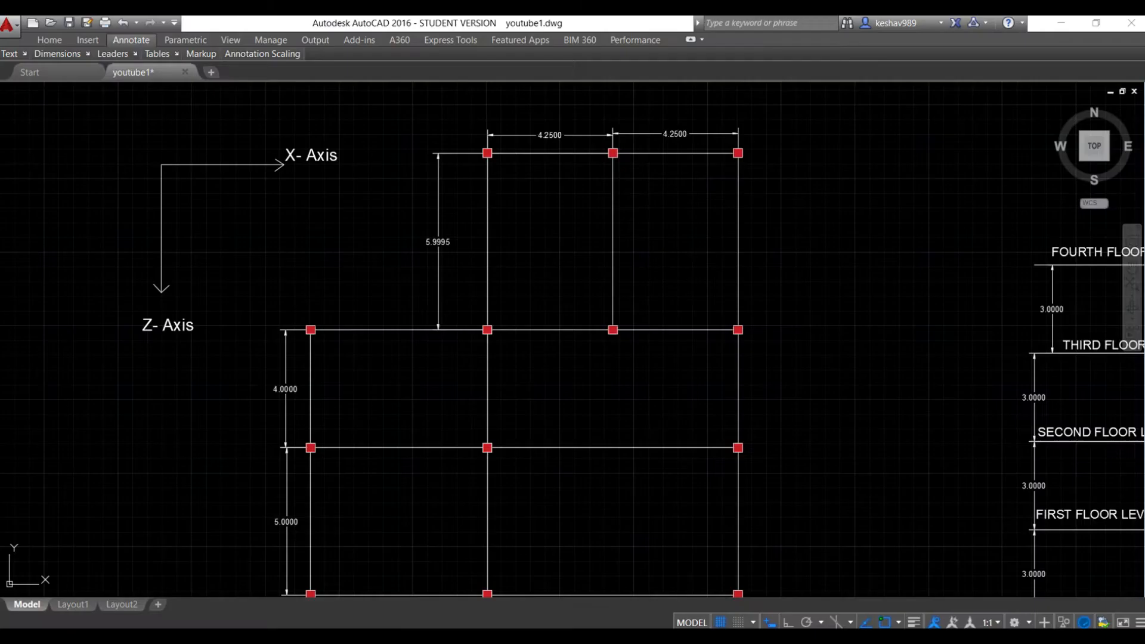
click(842, 635)
drag(434, 418, 454, 440)
key(ctrl+v)
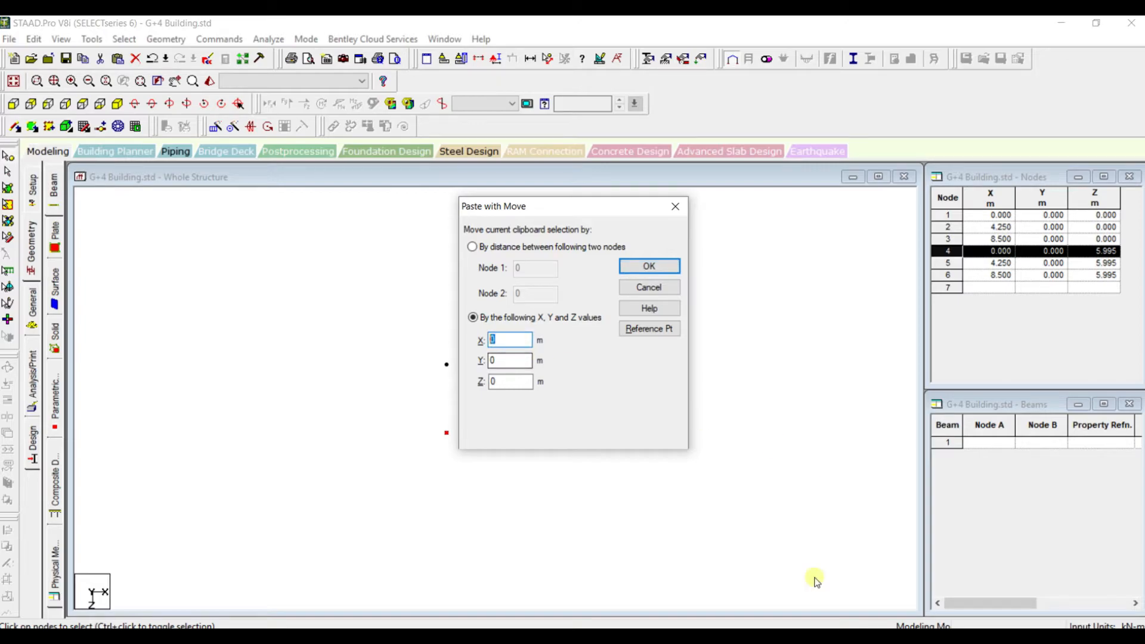
click(832, 636)
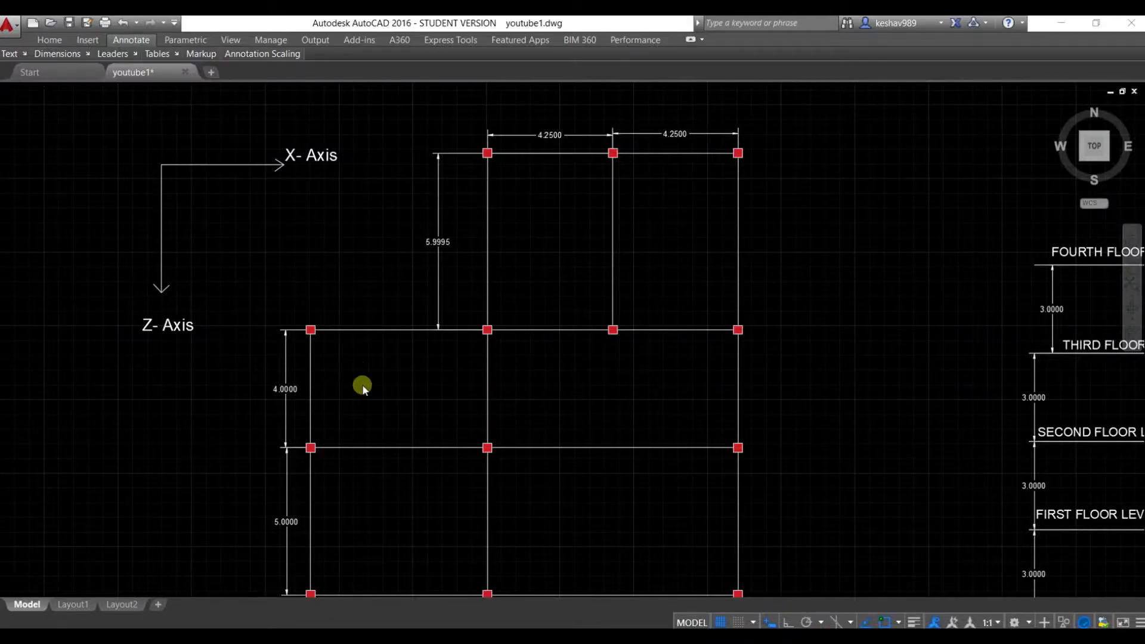
scroll(363, 393, down, 3)
scroll(363, 440, up, 3)
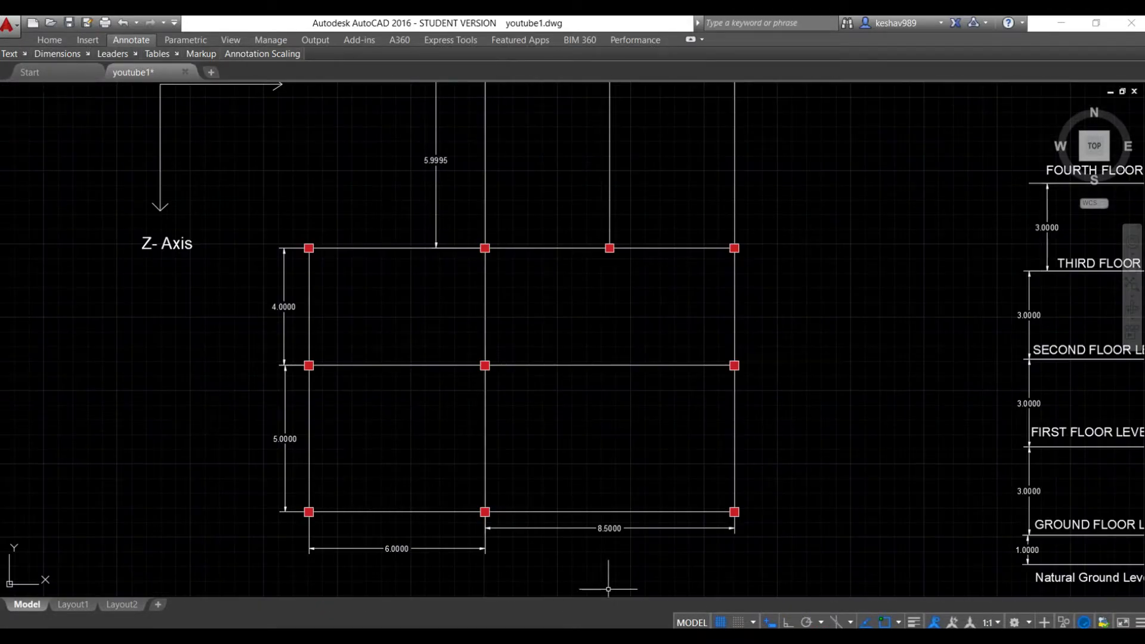
click(770, 636)
text(6)
key(Return)
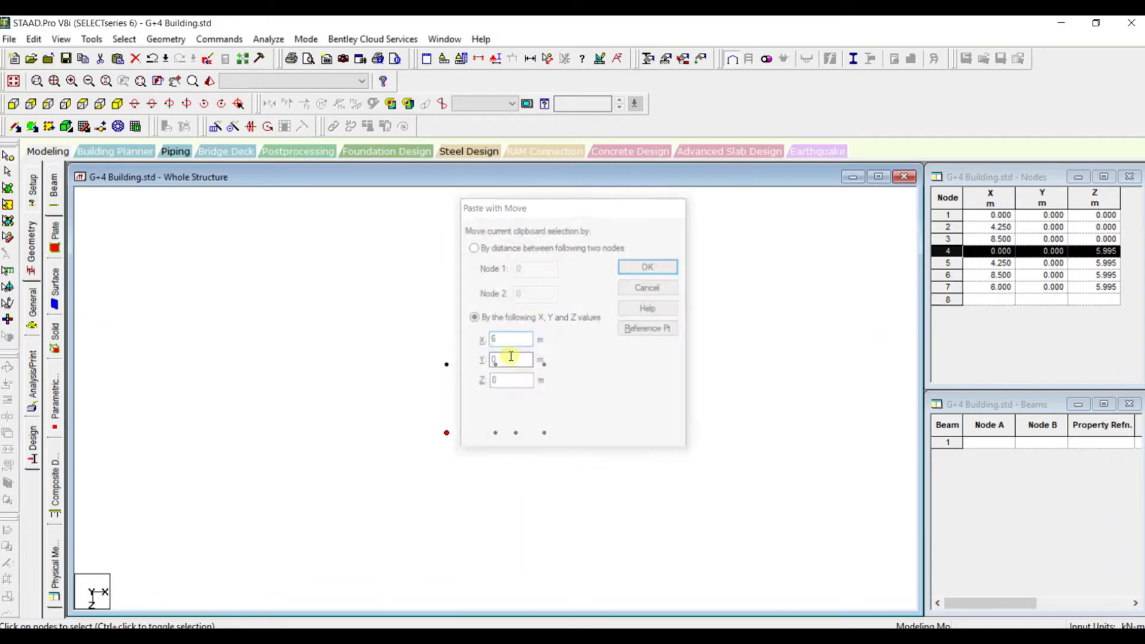
key(ctrl+z)
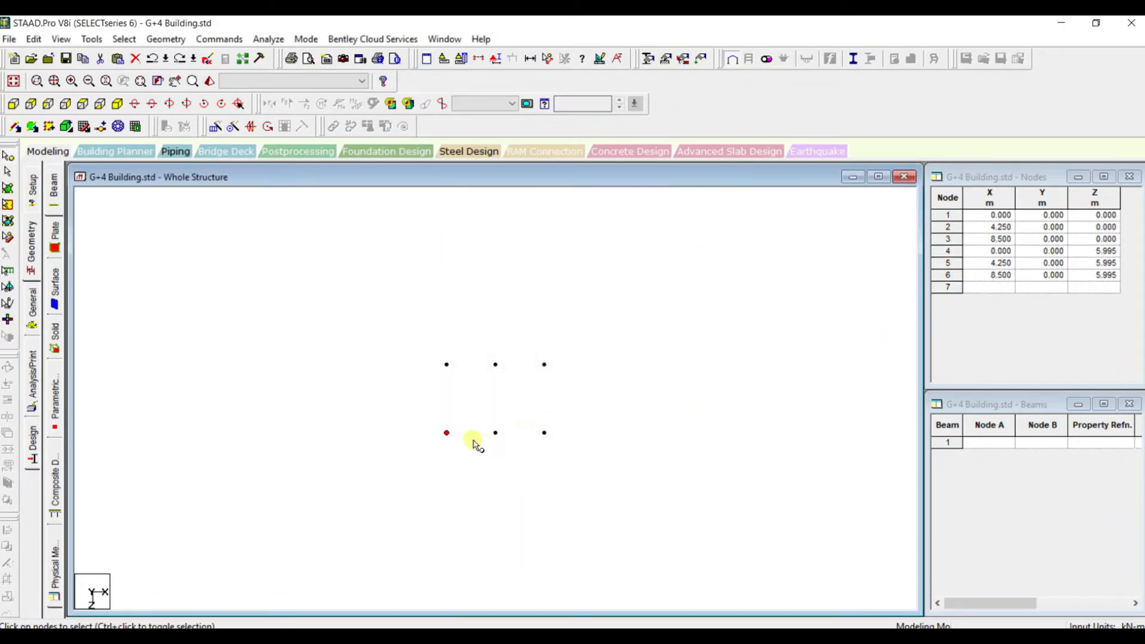
Copy the node at X 0, Z 5.995 and paste it with a move of -6 m along X
click(448, 434)
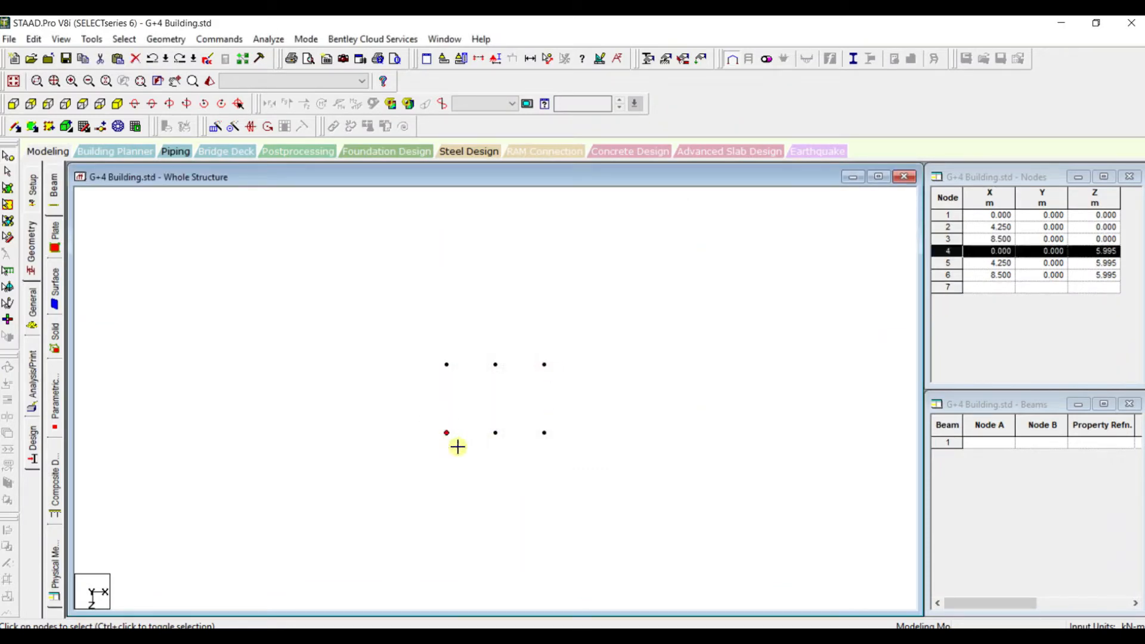
key(ctrl+v)
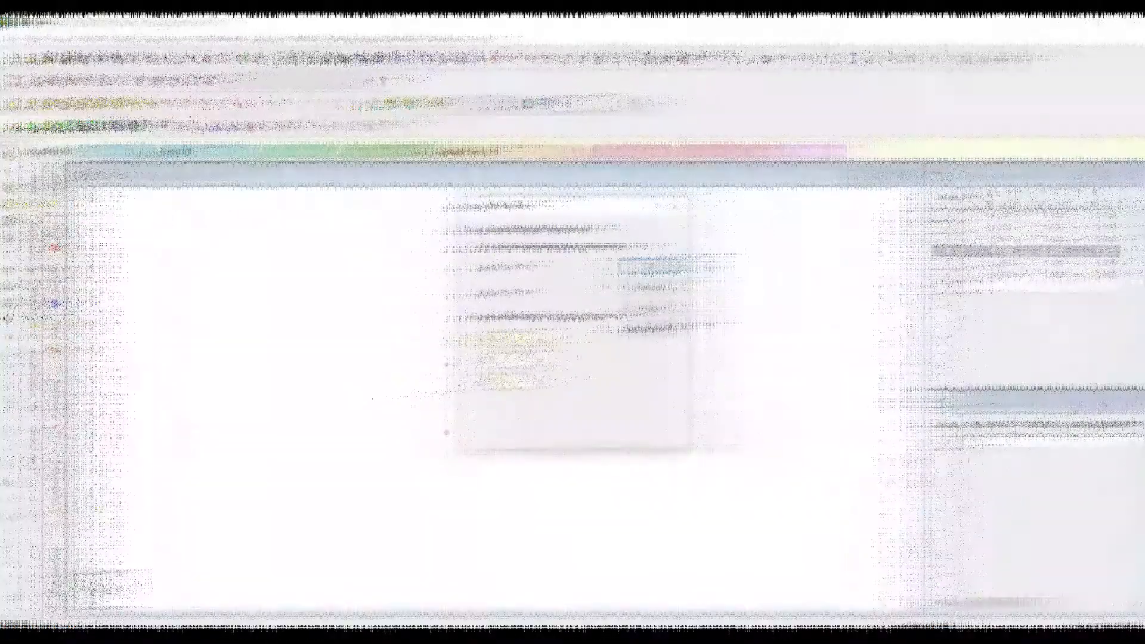
click(503, 340)
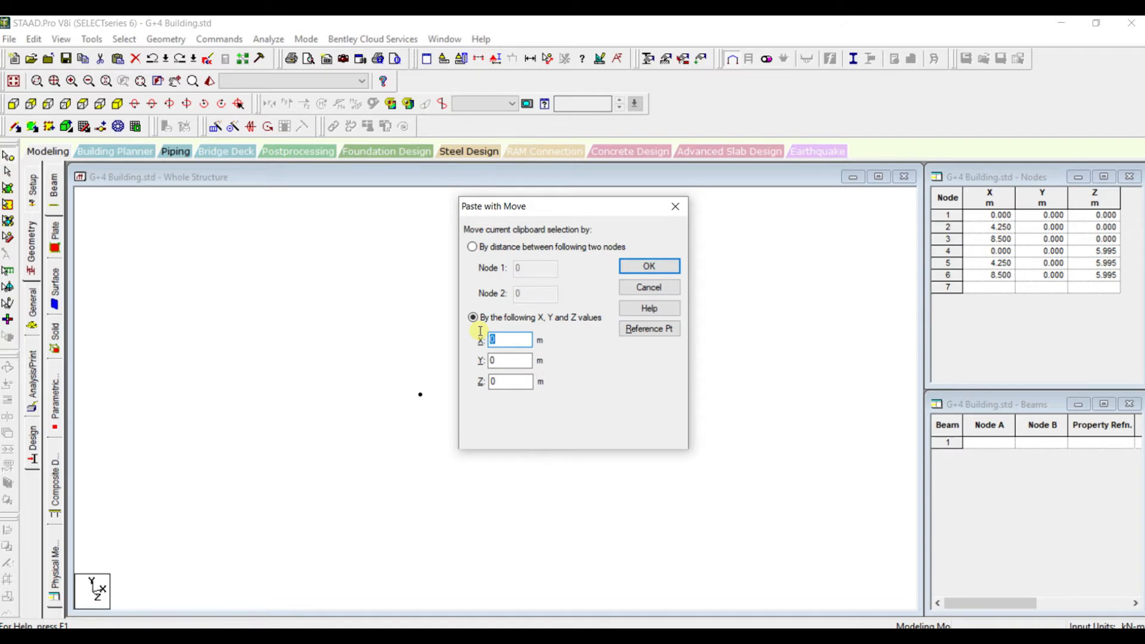
text(-6)
click(649, 267)
scroll(432, 441, up, 4)
scroll(468, 439, down, 1)
click(485, 459)
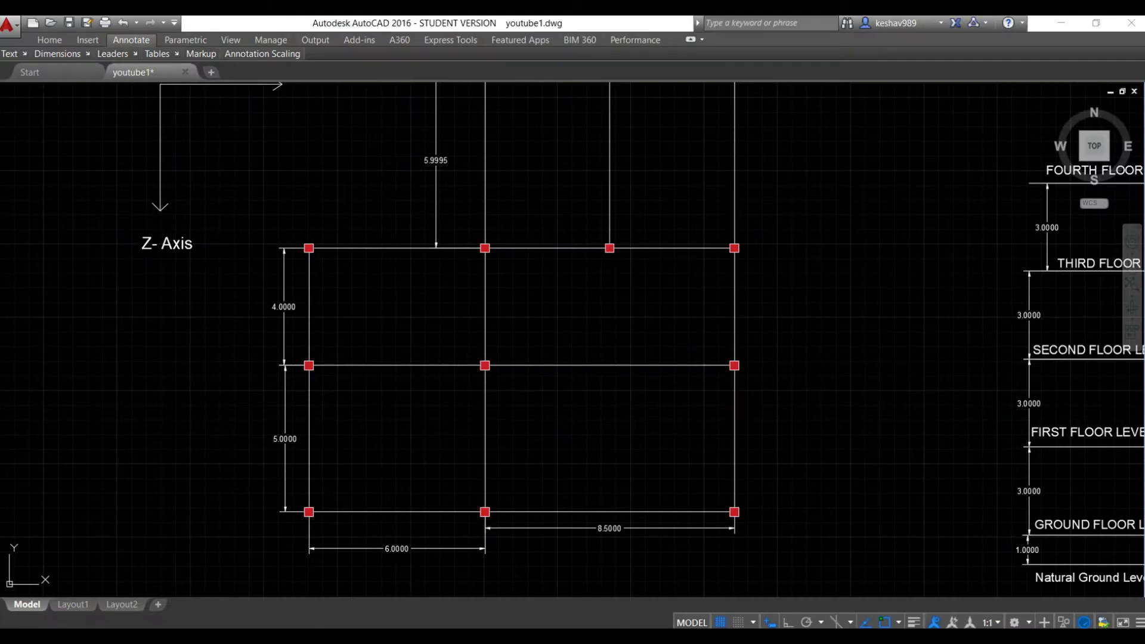
In plan view, copy the nodes at X -6 and X 0 on the Z 5.995 line 4 m along Z, checking the AutoCAD framing plan
key(alt+Tab)
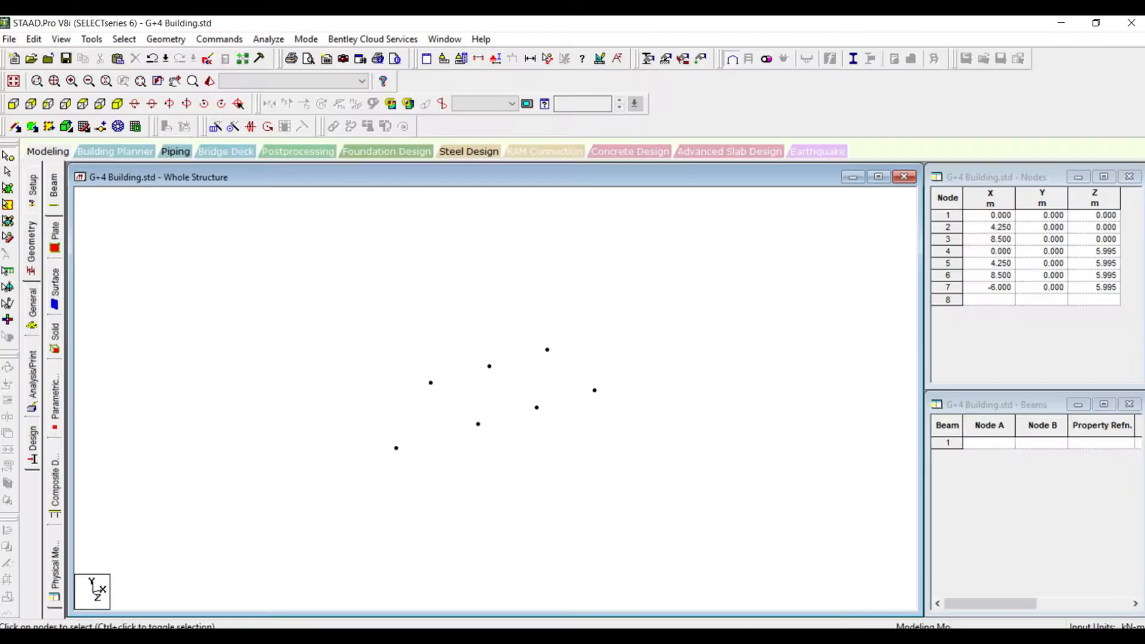
click(398, 450)
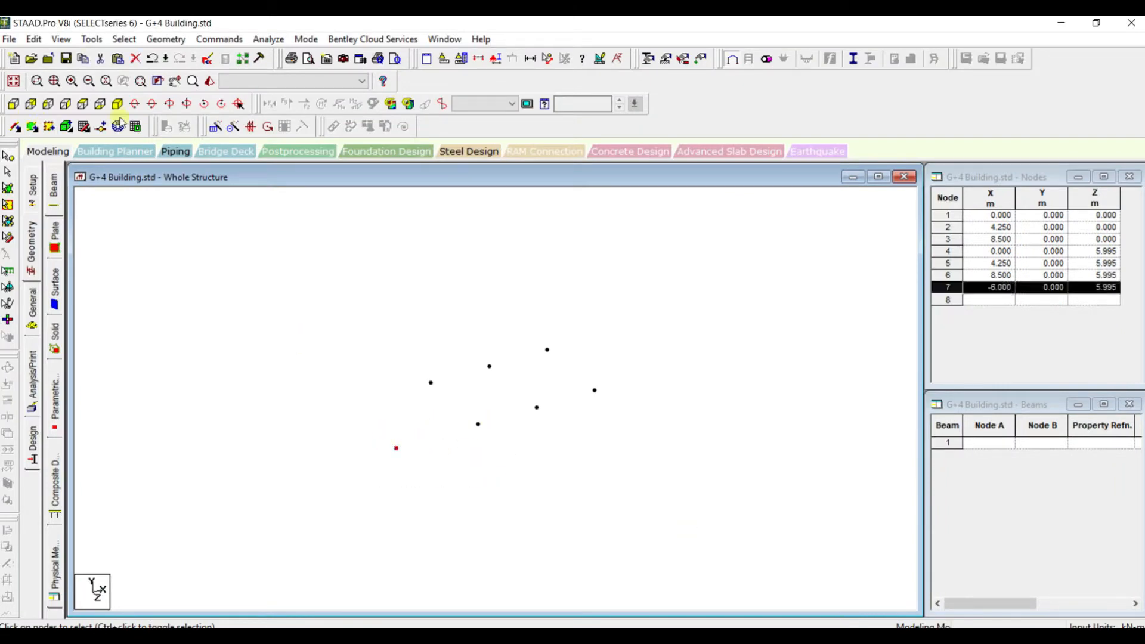
click(83, 104)
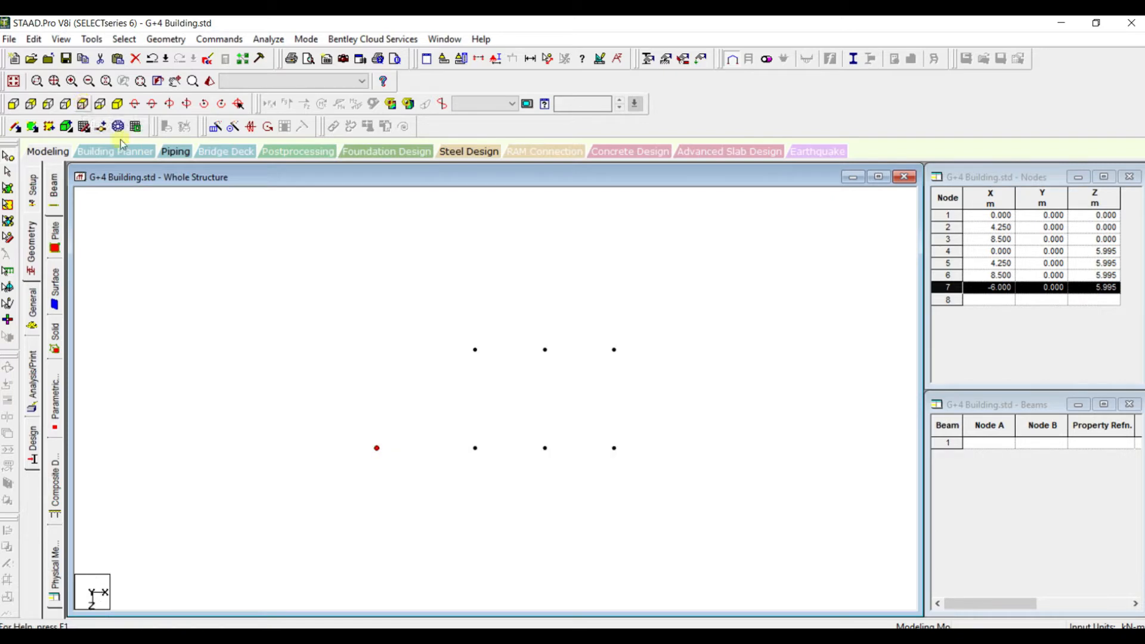
click(417, 425)
drag(384, 417, 487, 467)
key(ctrl+v)
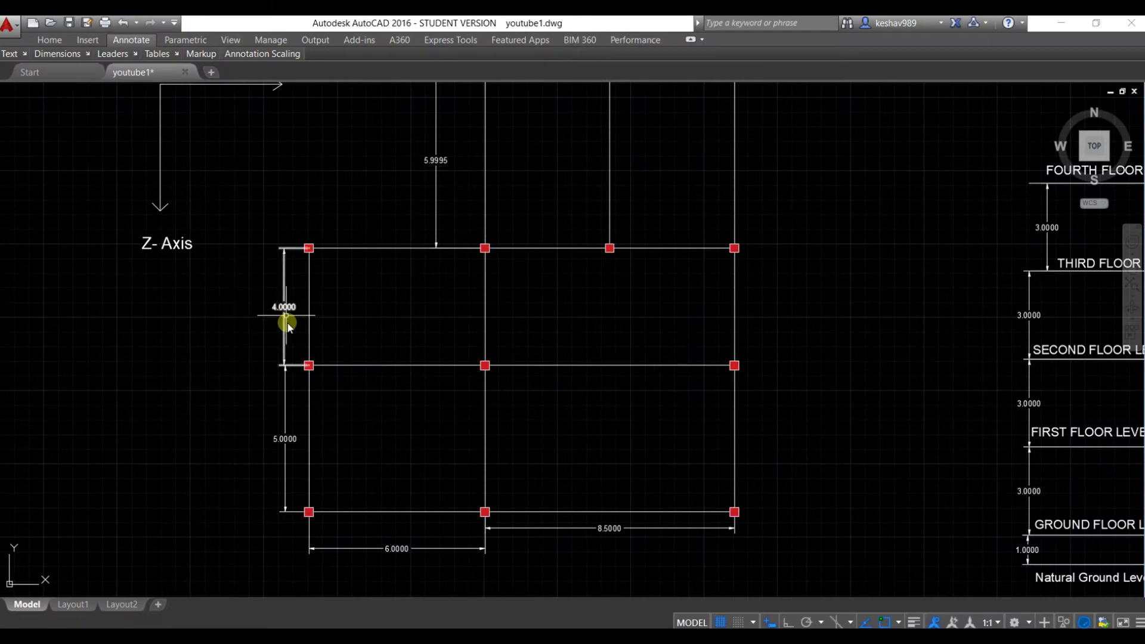
click(308, 366)
click(309, 512)
click(281, 445)
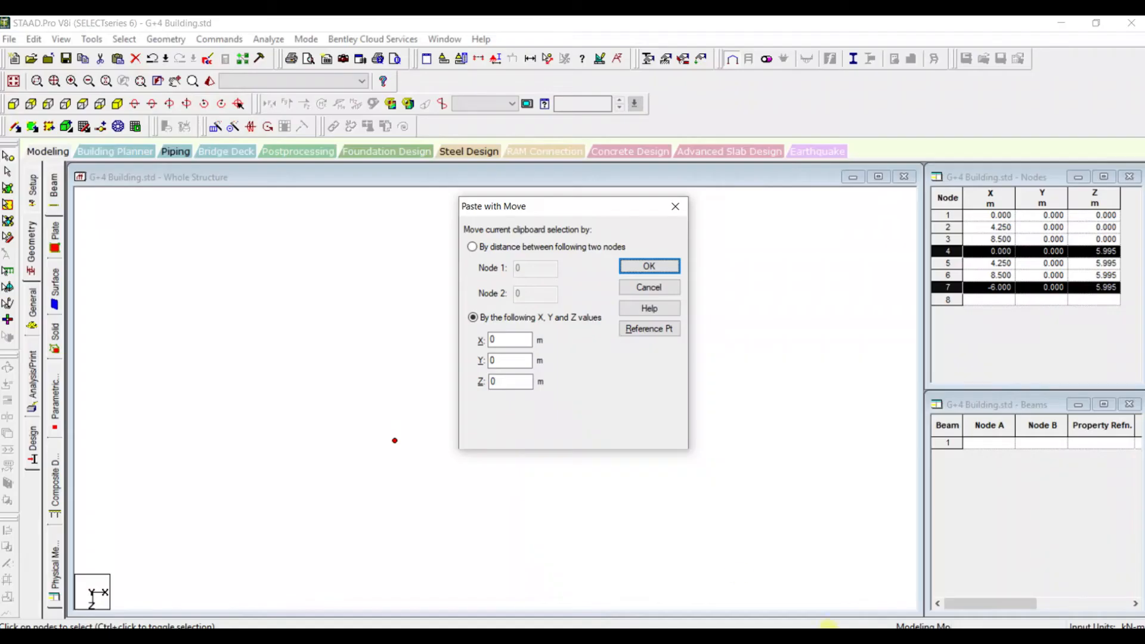
click(508, 380)
key(BackSpace)
text(4)
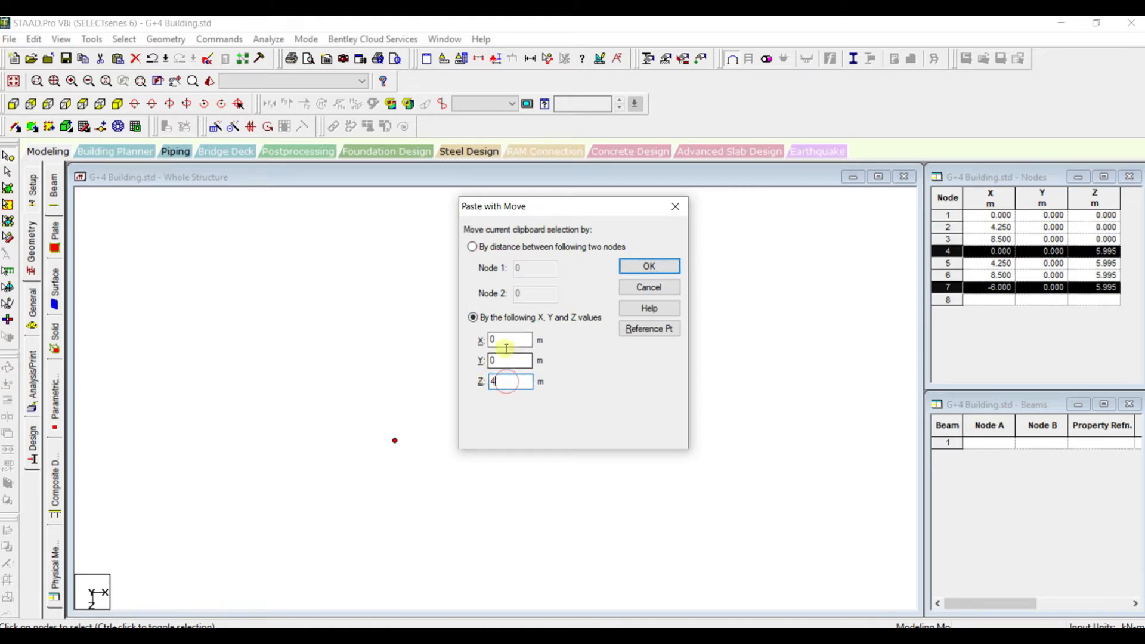
click(649, 266)
click(525, 439)
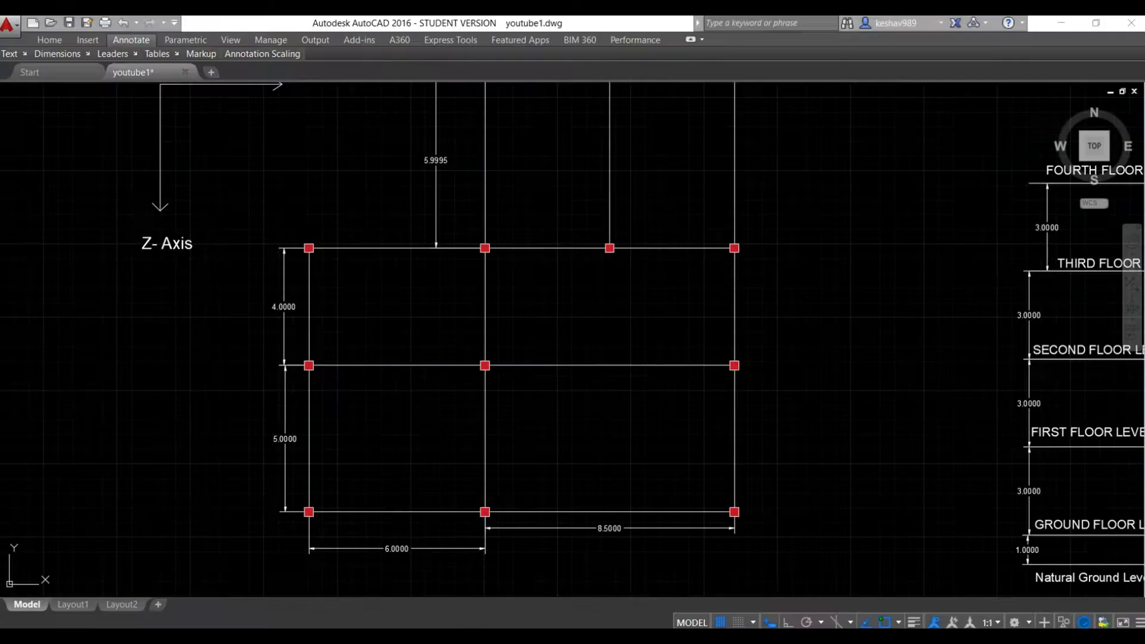
Check the lower bay width in the AutoCAD framing plan, and copy the node at X 0, Z 9.995 by 8.5 m along X in STAAD.Pro
scroll(521, 400, up, 2)
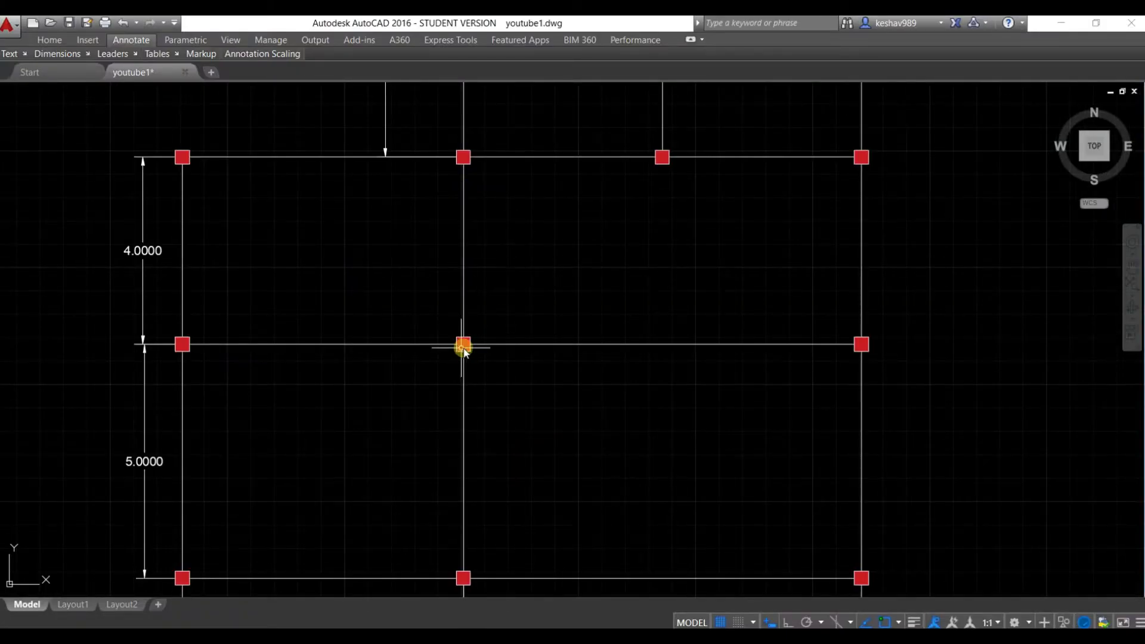
scroll(716, 382, down, 3)
scroll(704, 474, up, 2)
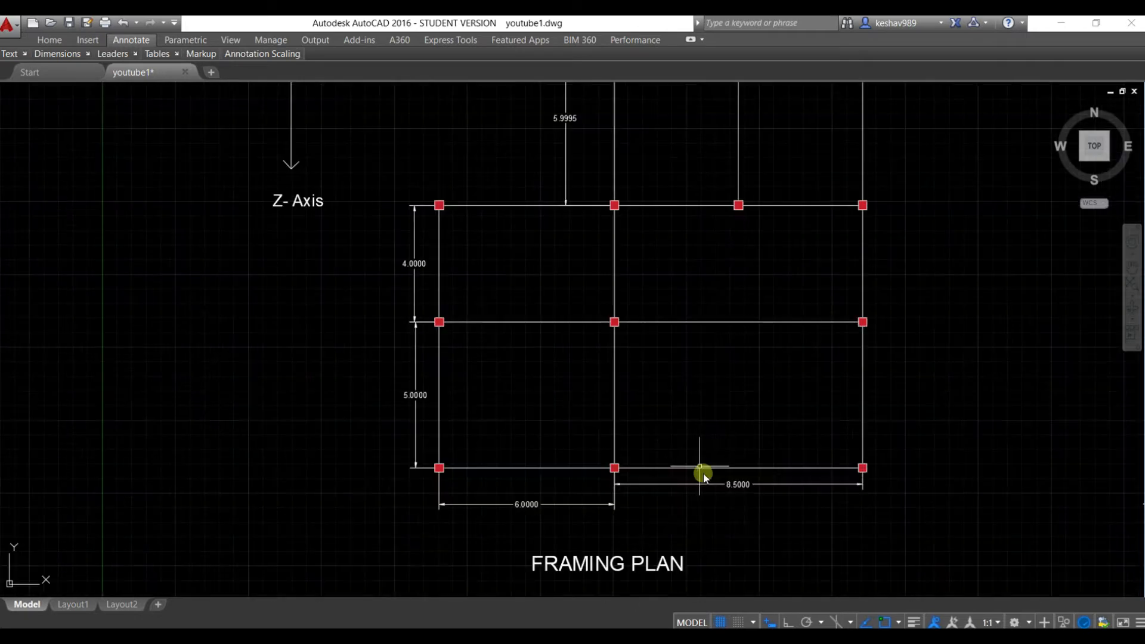
click(864, 636)
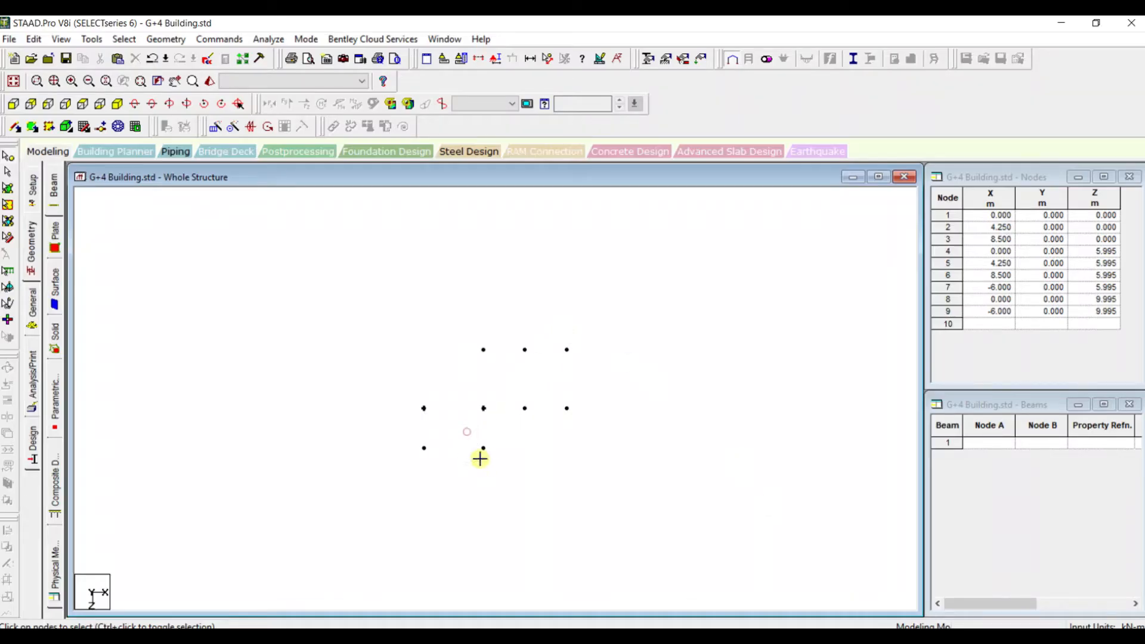
click(482, 455)
key(ctrl+v)
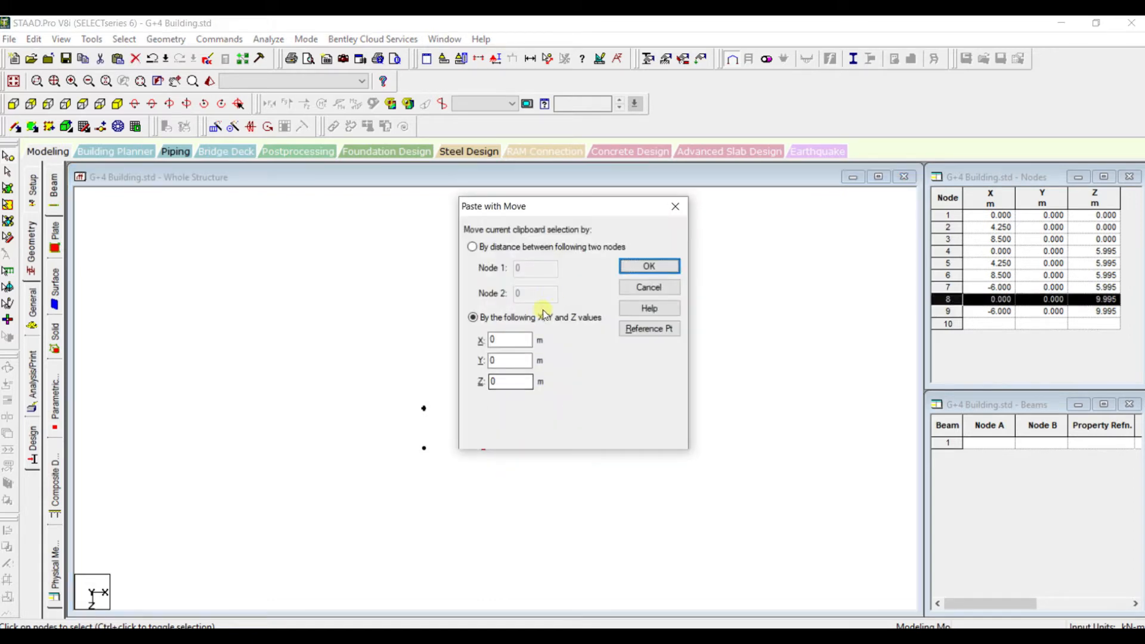
text(8.5)
click(649, 266)
scroll(593, 402, up, 1)
Copy the three nodes on the Z 9.995 line 5 m along Z, consulting the AutoCAD framing plan for the spacing
click(833, 637)
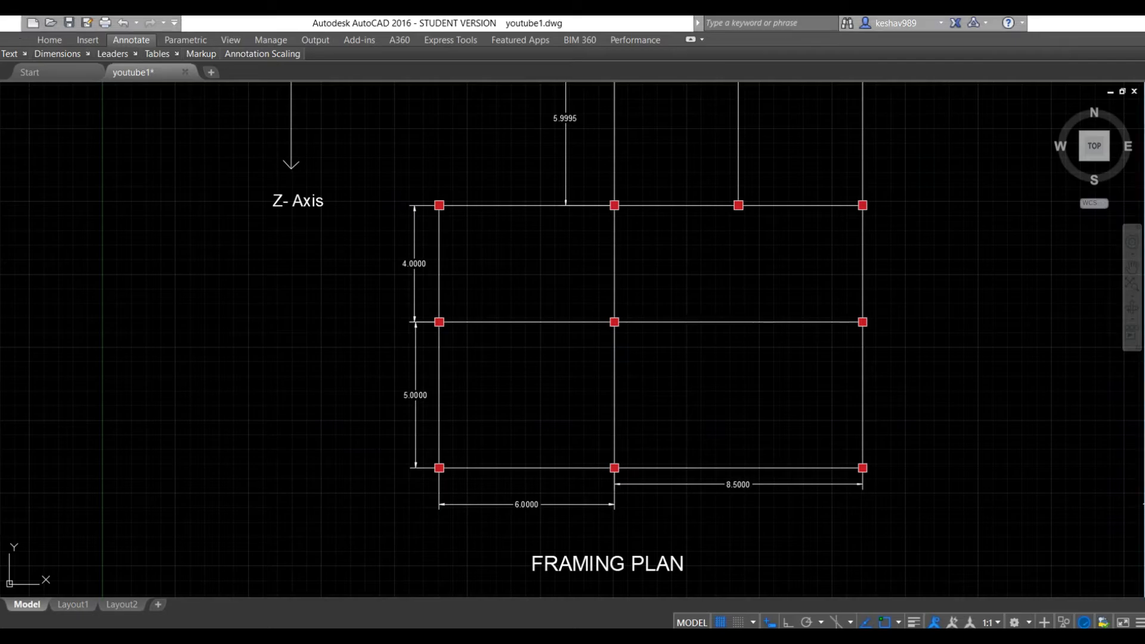
click(800, 637)
scroll(521, 492, up, 1)
click(428, 490)
drag(389, 449, 640, 502)
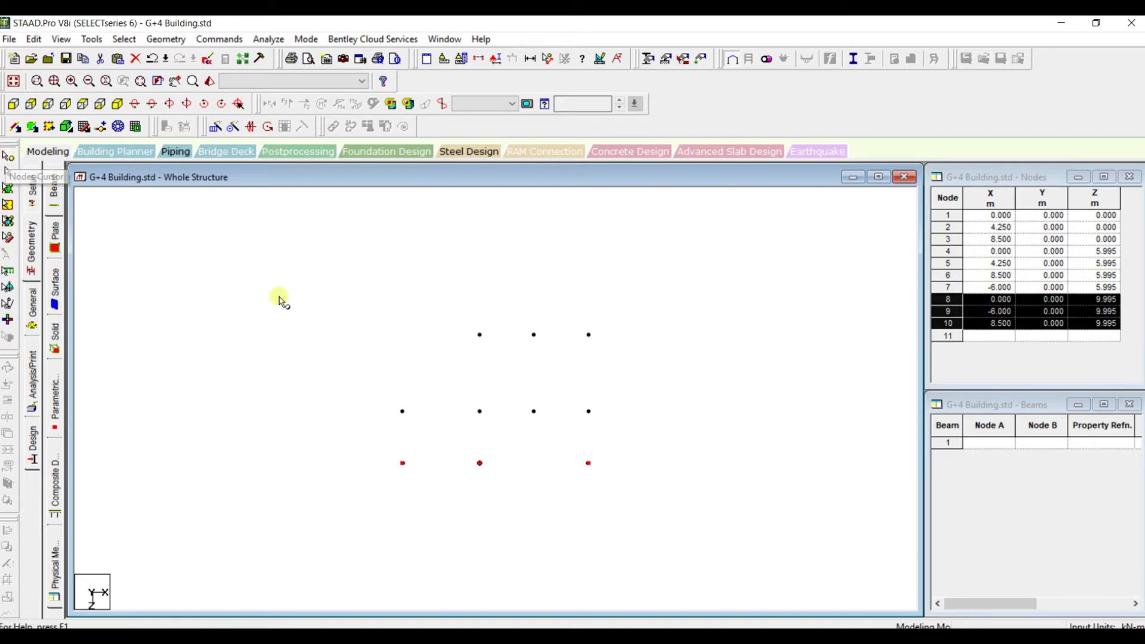
key(ctrl+v)
click(499, 381)
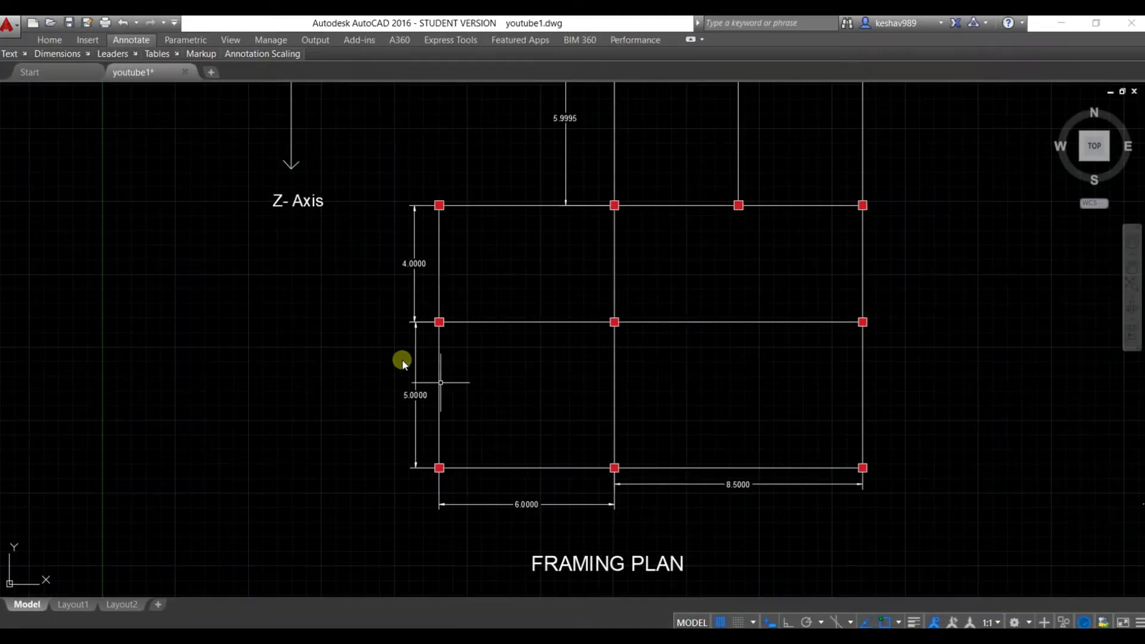
click(405, 393)
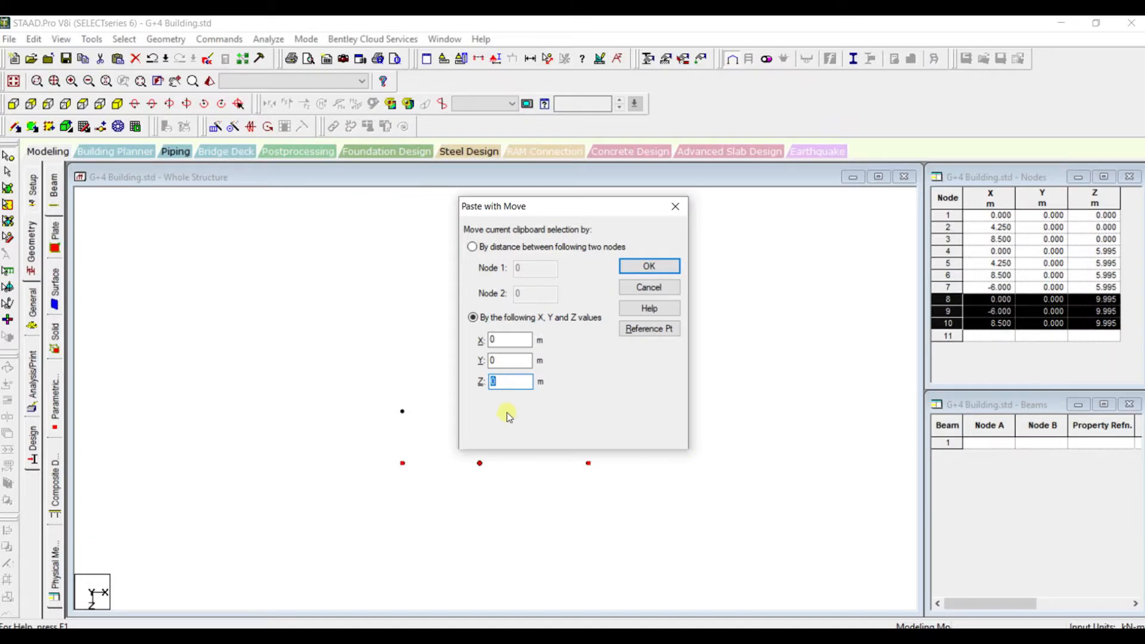
key(Return)
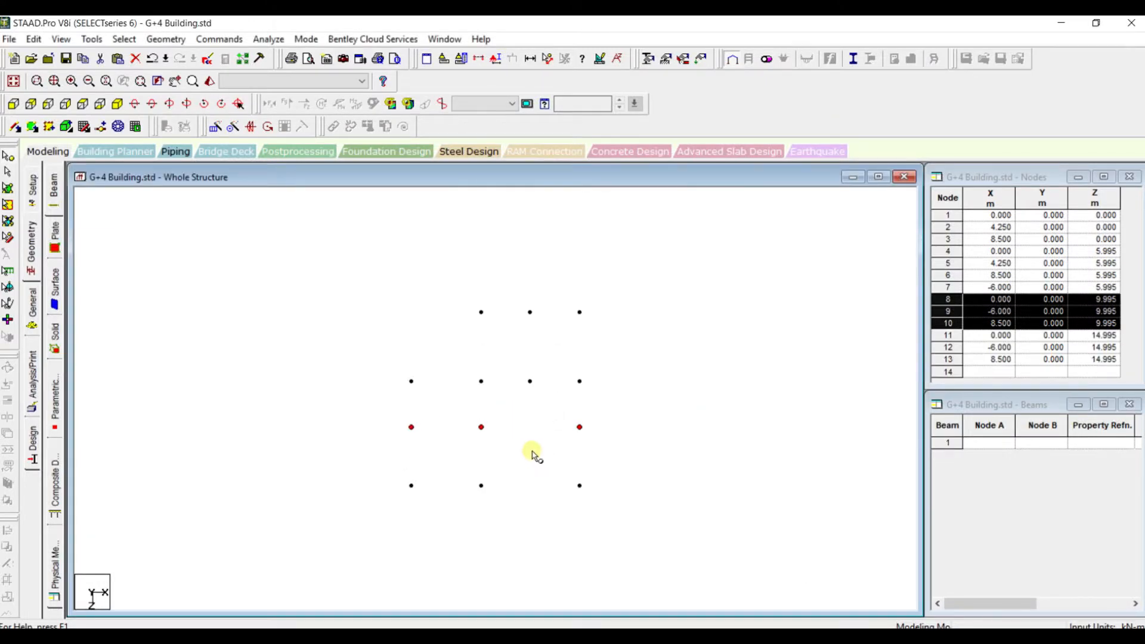
click(533, 454)
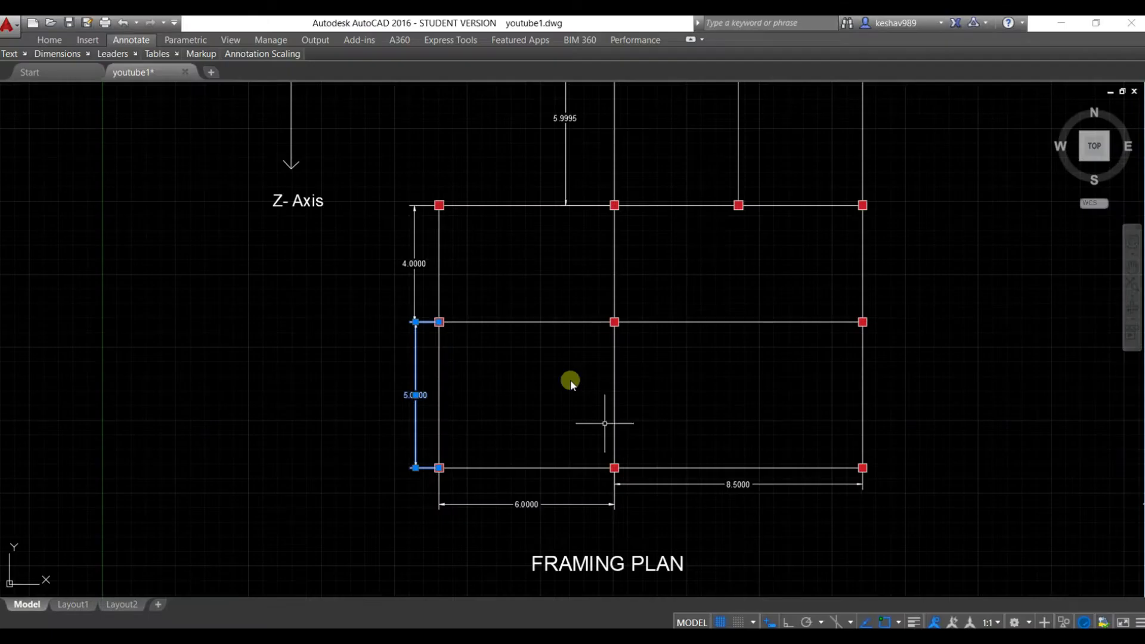
Compare the placed column nodes with the column layout in the AutoCAD framing plan
scroll(537, 304, down, 2)
scroll(537, 292, up, 2)
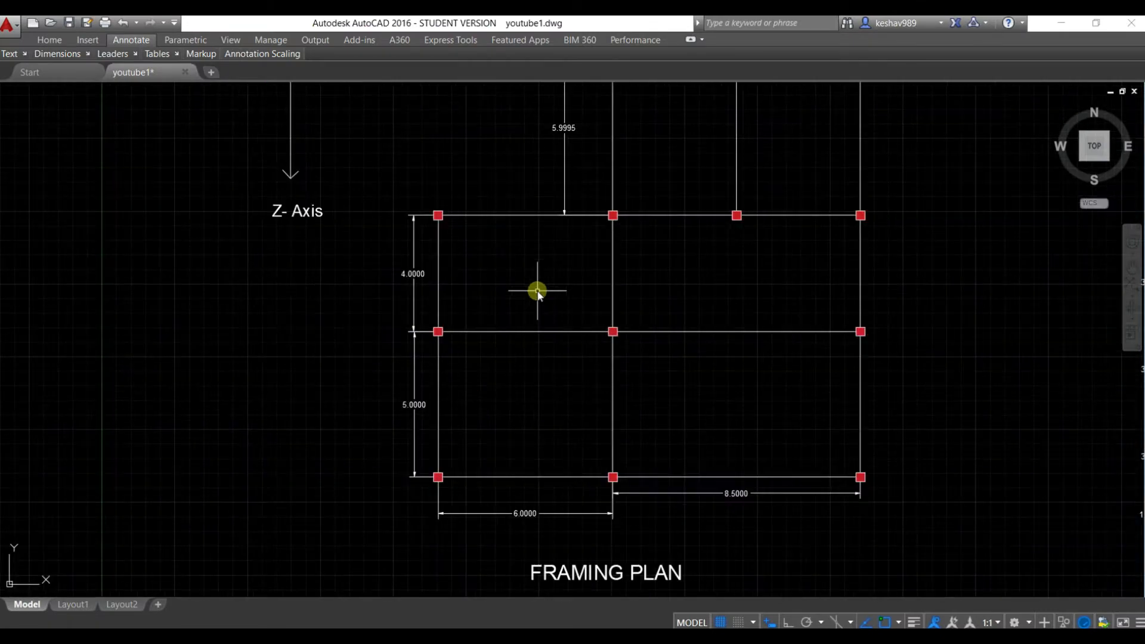
scroll(537, 291, down, 2)
scroll(537, 291, up, 2)
scroll(537, 291, down, 2)
middle_drag(537, 291, 537, 328)
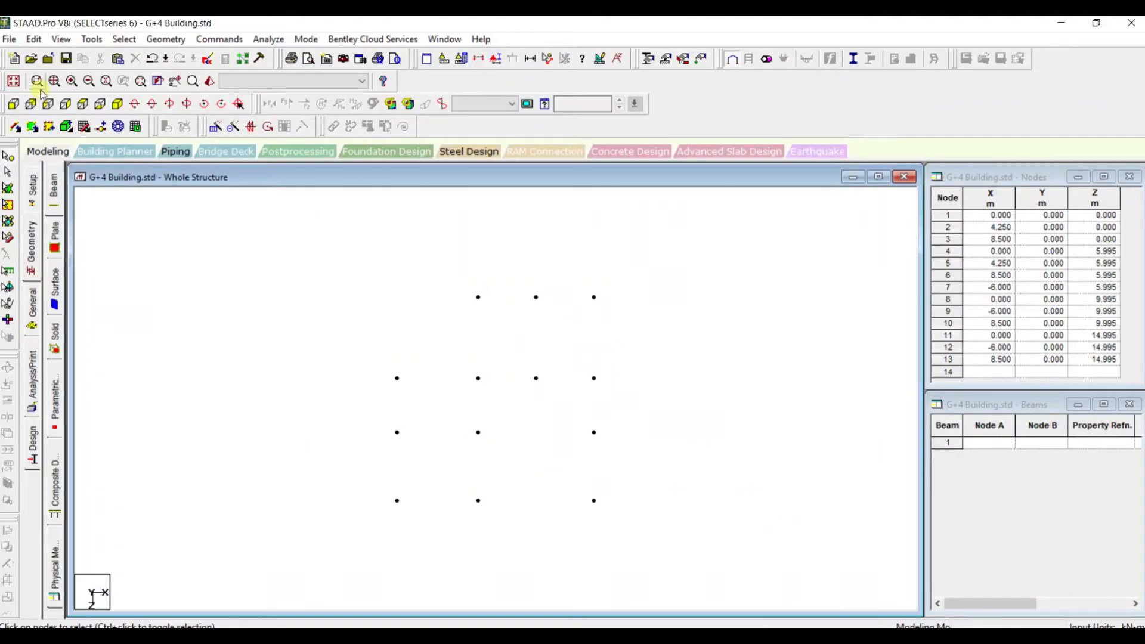
Try adding beams between the three nodes on the Z 0 line and along the Z 5.995 line, and undo them
click(14, 127)
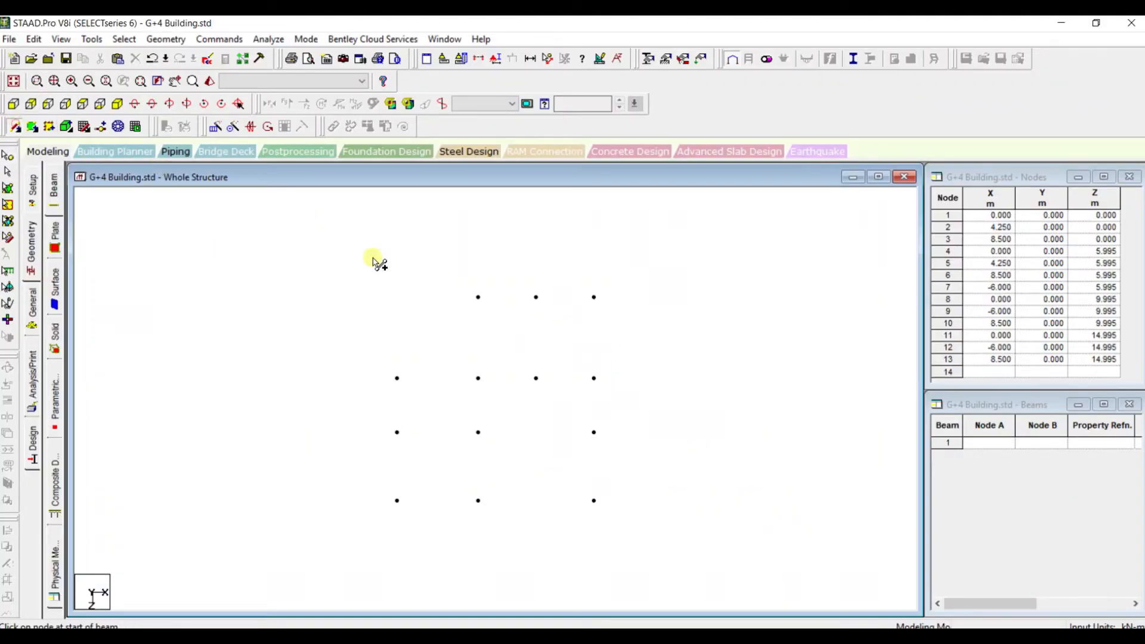
click(478, 297)
click(537, 297)
click(595, 298)
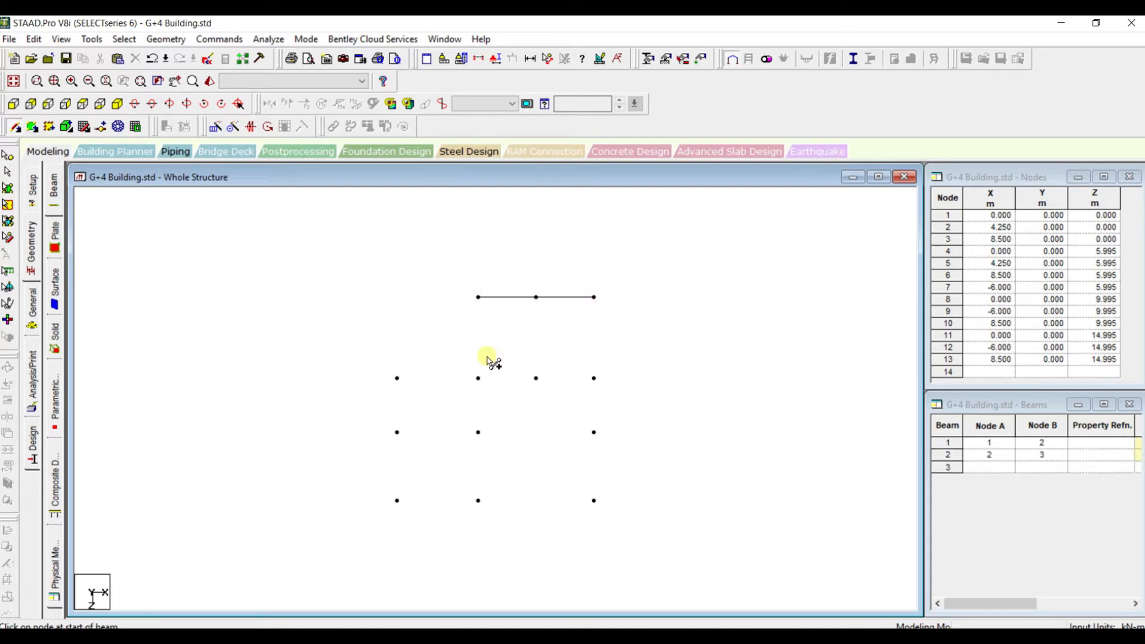
click(397, 377)
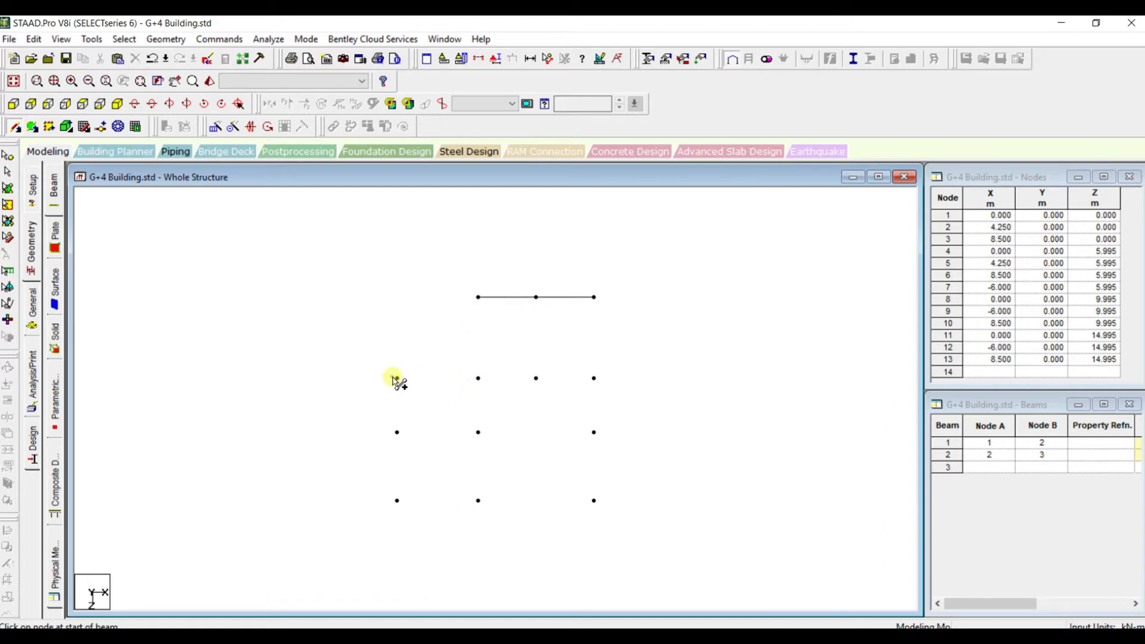
click(479, 379)
drag(478, 378, 513, 376)
key(ctrl+z)
key(ctrl+z)
key(ctrl+z)
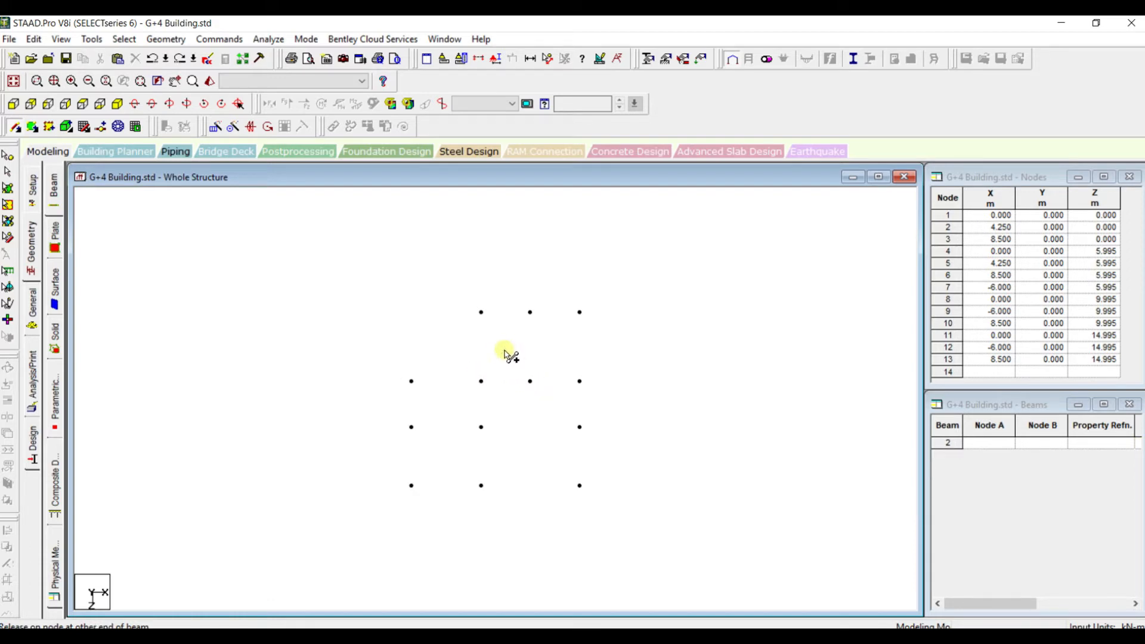
Show the nodes in isometric view and consult the framing plan and elevation in the AutoCAD drawing
scroll(521, 385, up, 1)
scroll(521, 385, down, 2)
scroll(521, 385, up, 2)
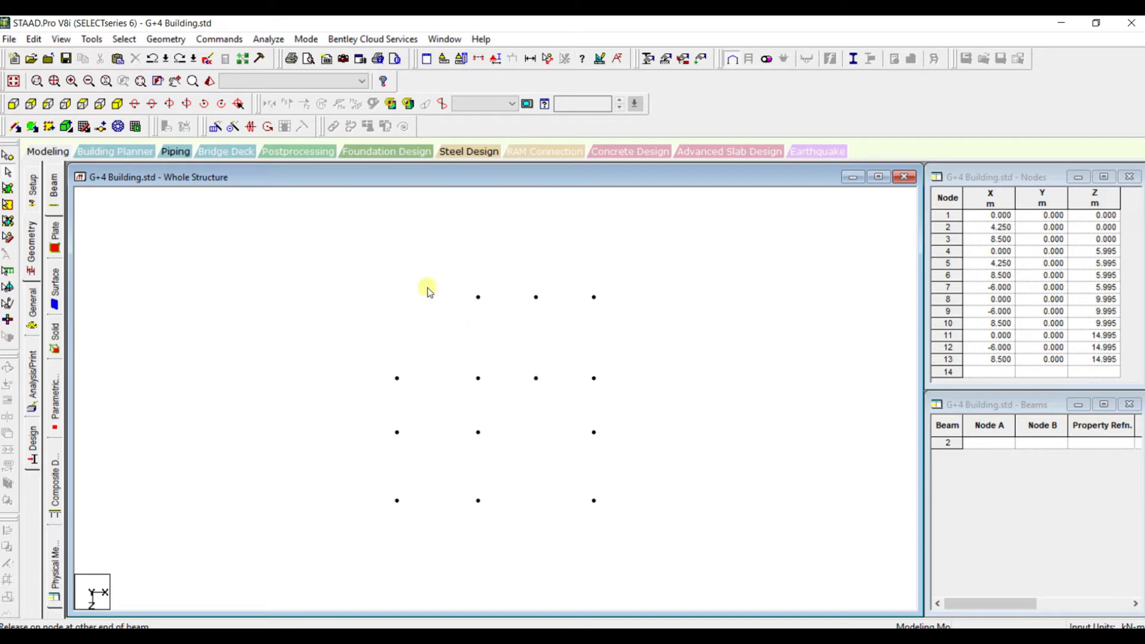
click(119, 105)
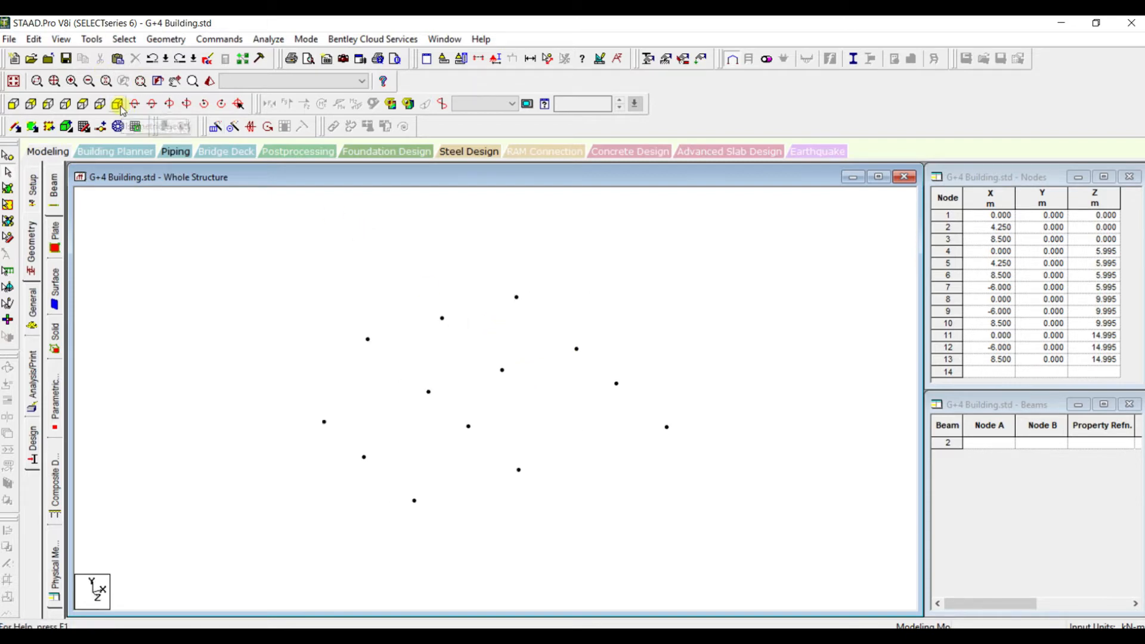
click(857, 635)
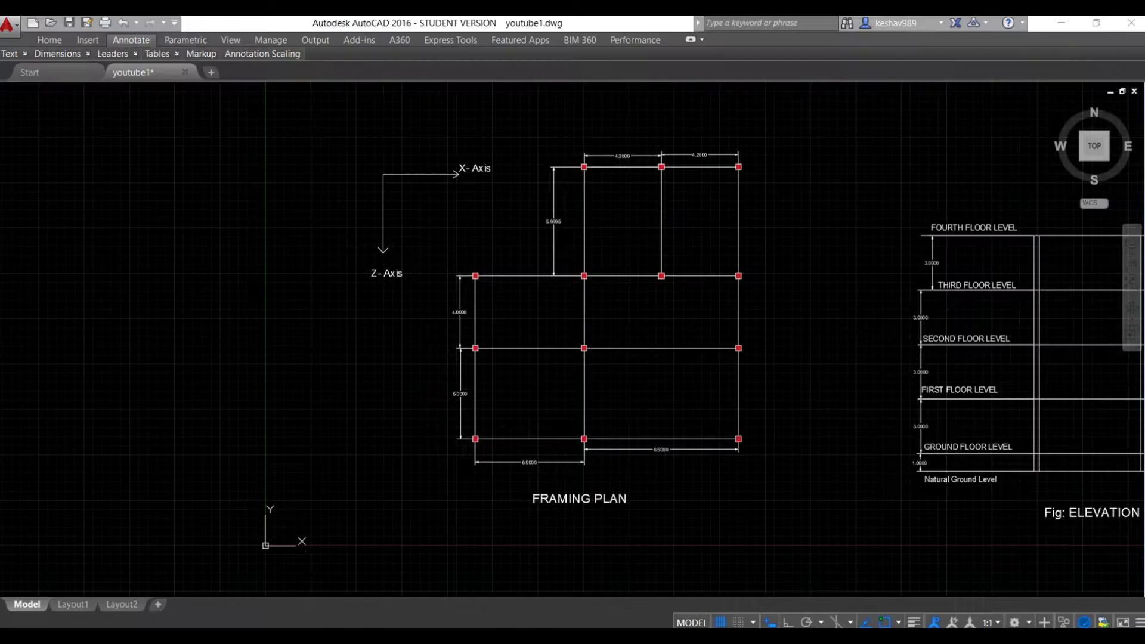
Examine the floor levels and storey heights in the AutoCAD elevation down to the natural ground level
scroll(962, 470, down, 4)
scroll(1023, 471, up, 4)
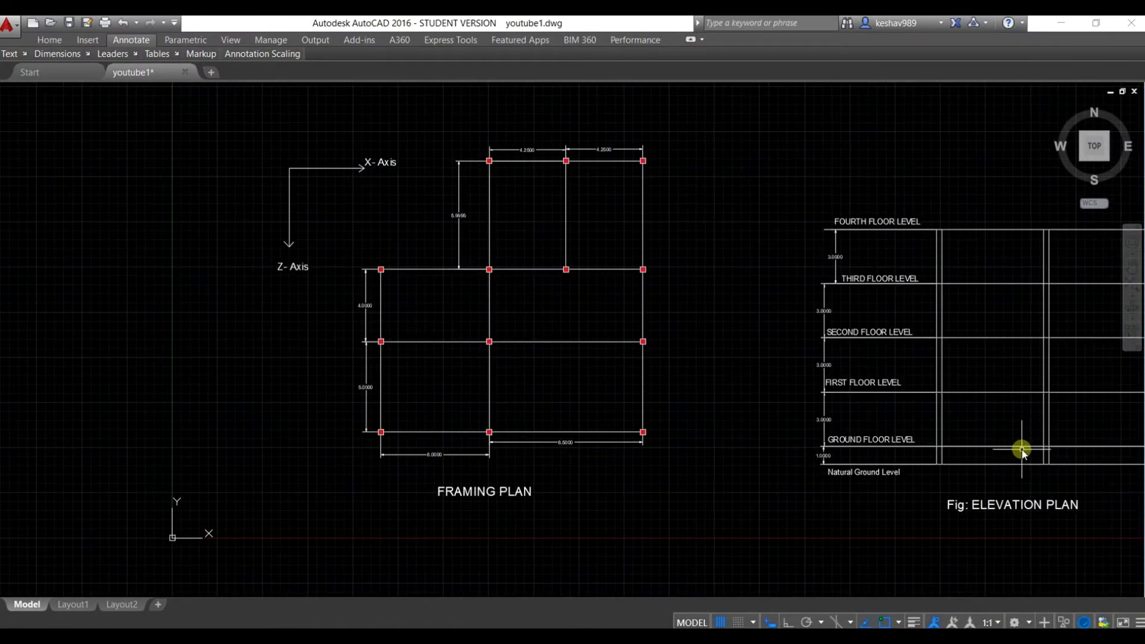
middle_drag(1023, 457, 734, 427)
scroll(734, 427, up, 4)
scroll(733, 426, down, 4)
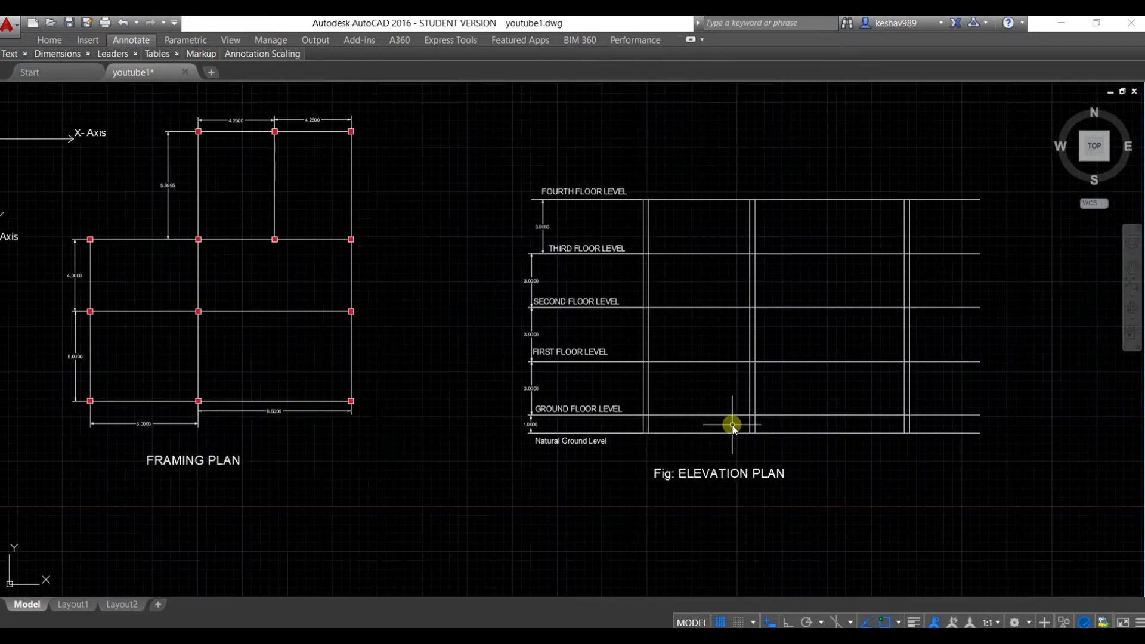
scroll(732, 425, up, 2)
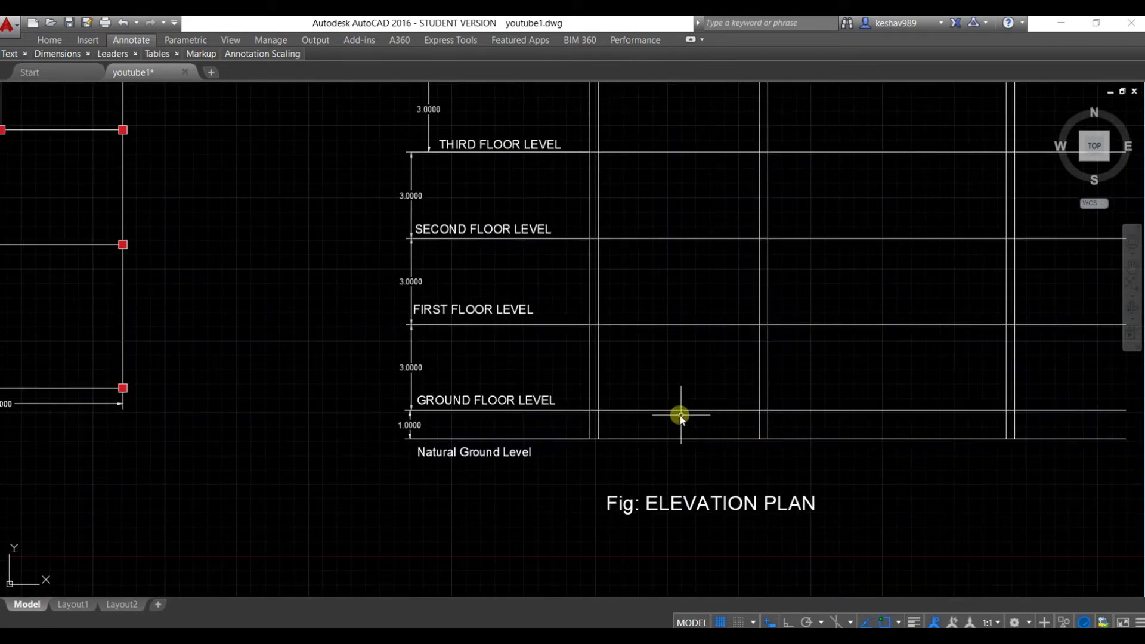
scroll(517, 412, up, 2)
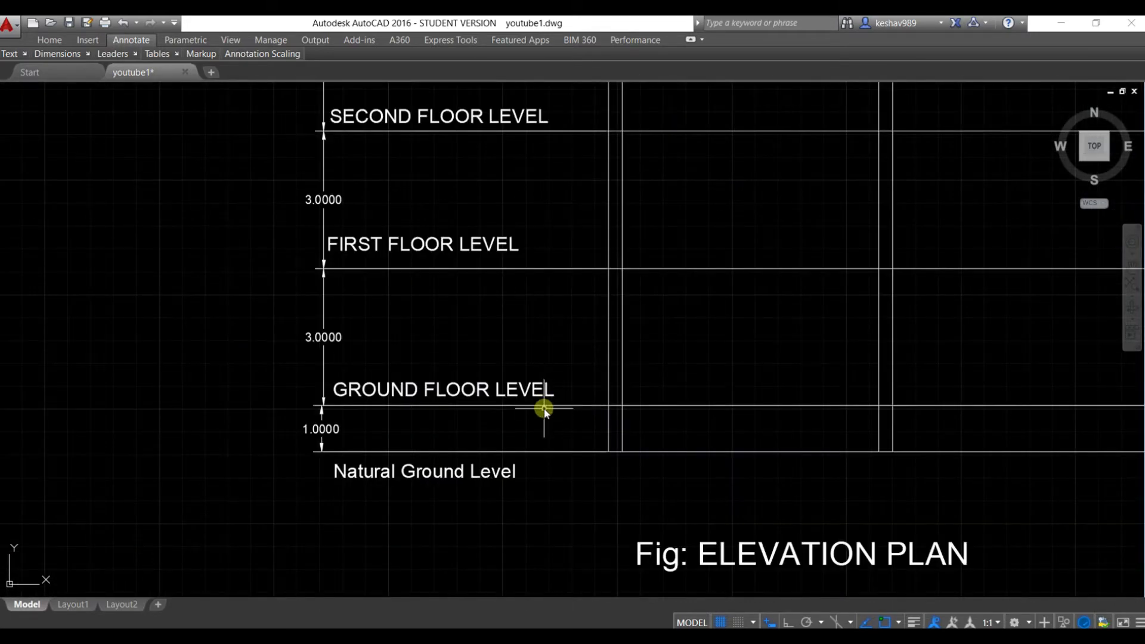
Inspect the height dimension between the natural ground level and the ground floor level in the AutoCAD elevation
click(544, 408)
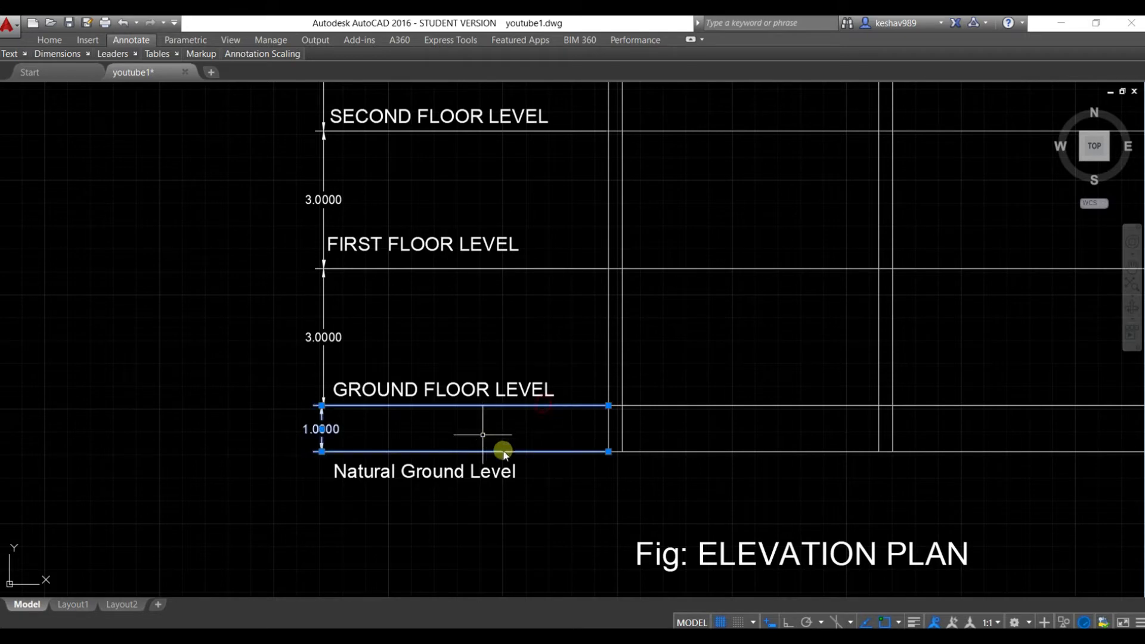
click(583, 488)
key(Escape)
key(Escape)
click(562, 452)
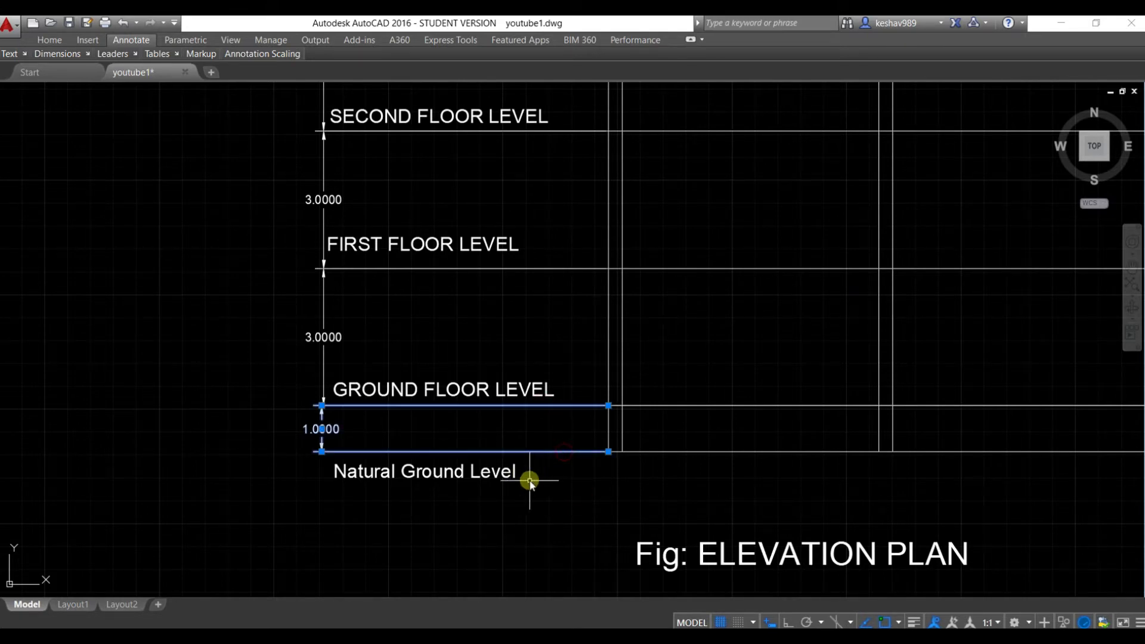
scroll(499, 435, up, 2)
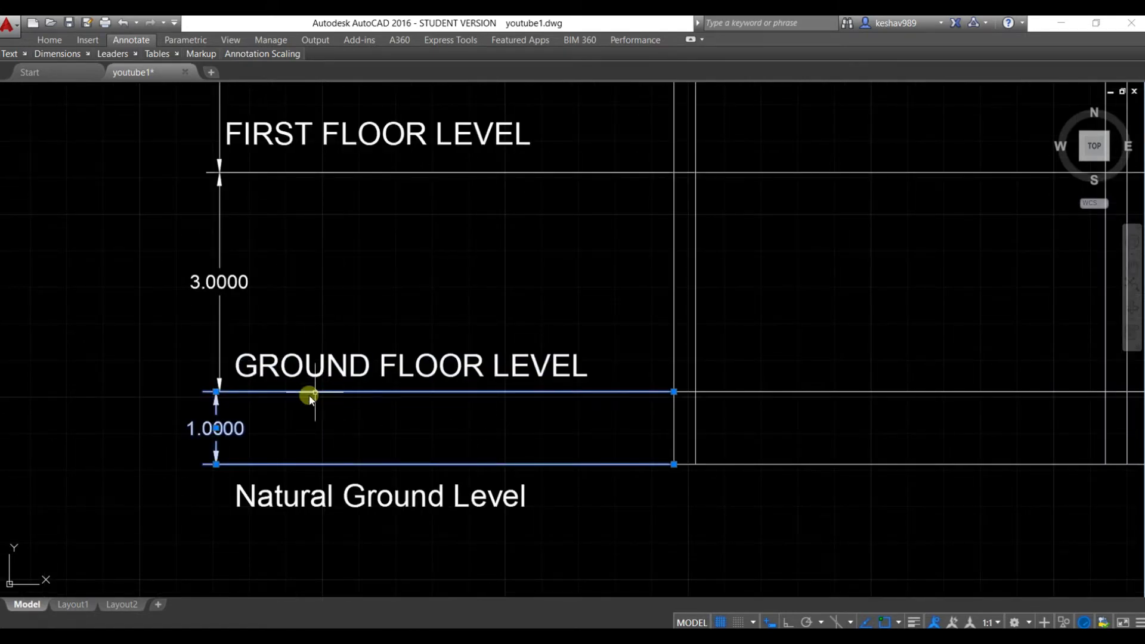
key(Escape)
scroll(340, 414, down, 2)
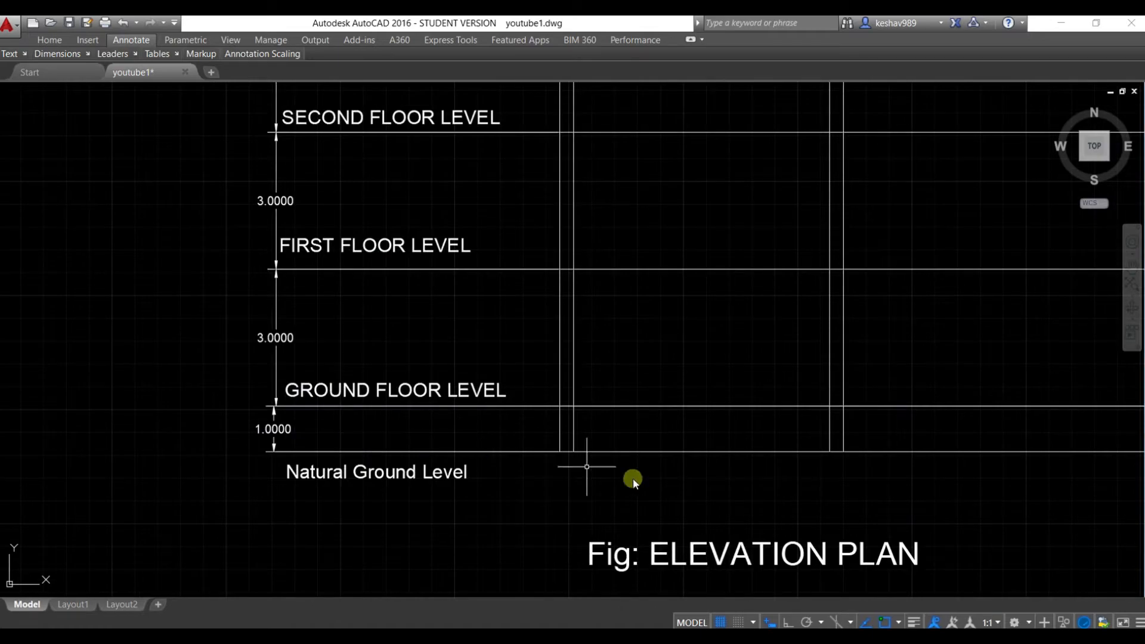
Switch to STAAD.Pro and, in isometric view, translationally repeat all nodes one step of -1 m along Y with linked steps
click(866, 632)
scroll(529, 432, down, 2)
scroll(526, 425, up, 3)
click(98, 105)
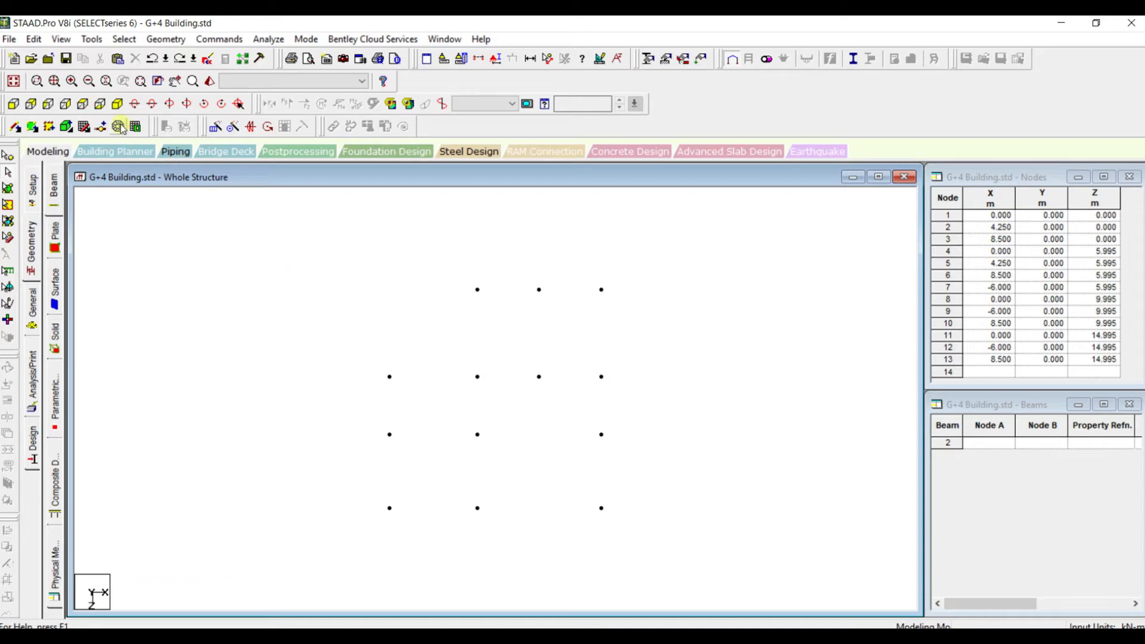
click(119, 106)
click(7, 173)
drag(212, 275, 757, 564)
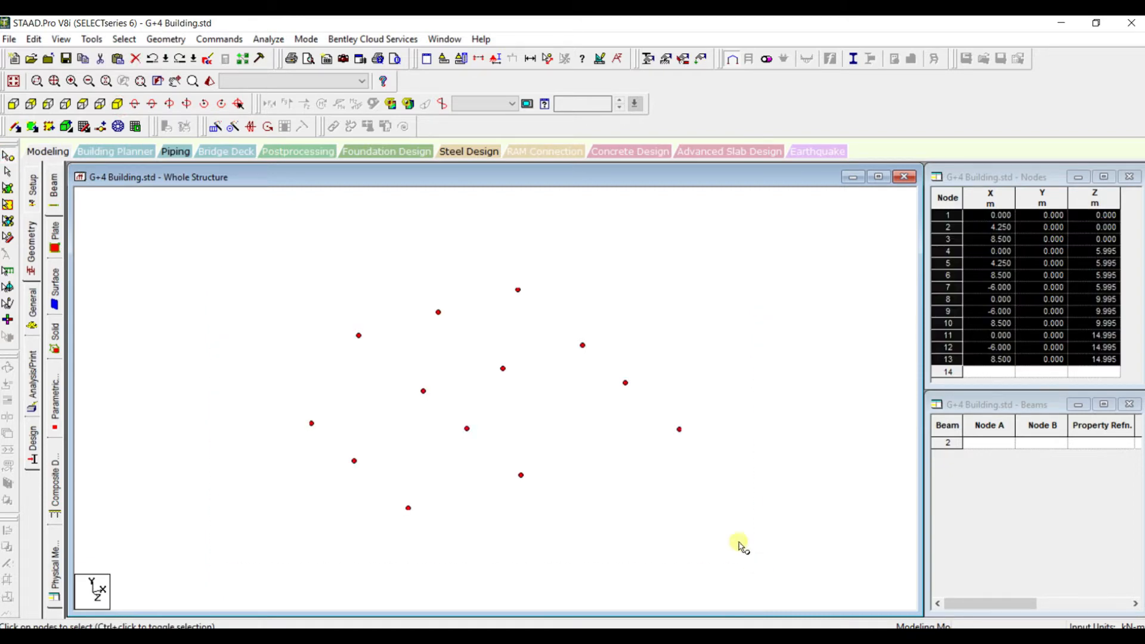
click(216, 128)
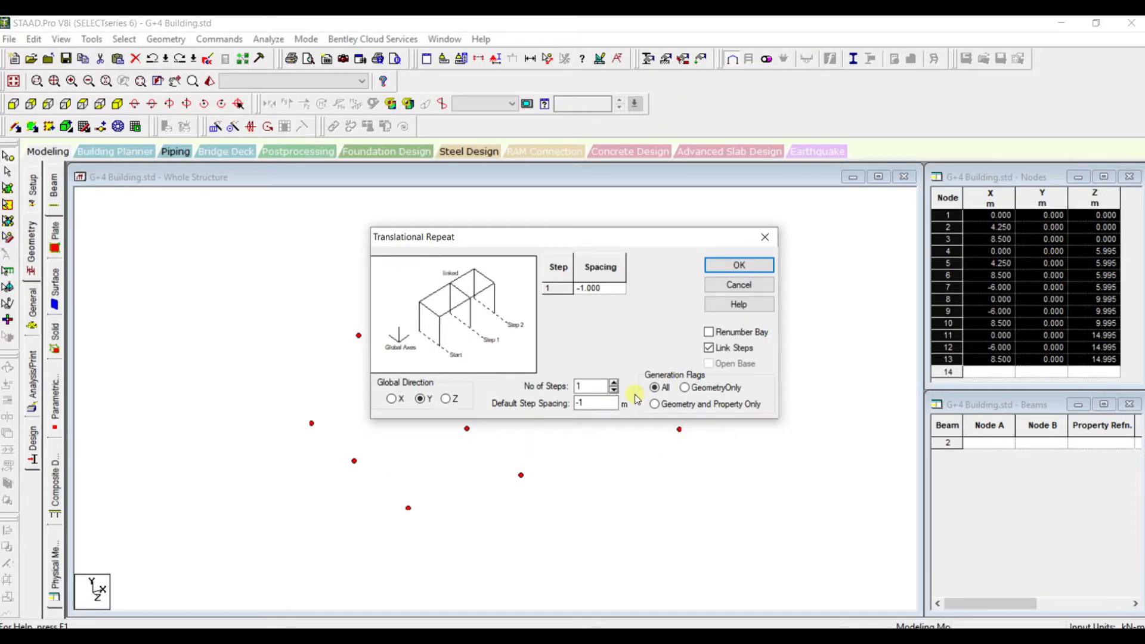
click(730, 265)
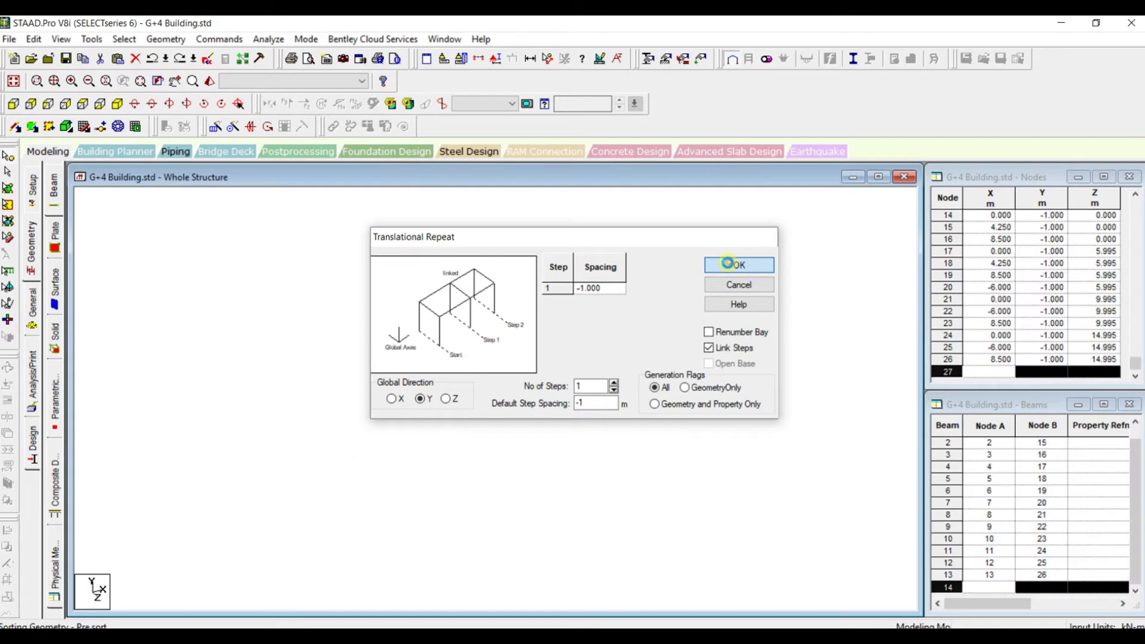
Measure the node-to-node length of one of the short columns
scroll(520, 411, up, 1)
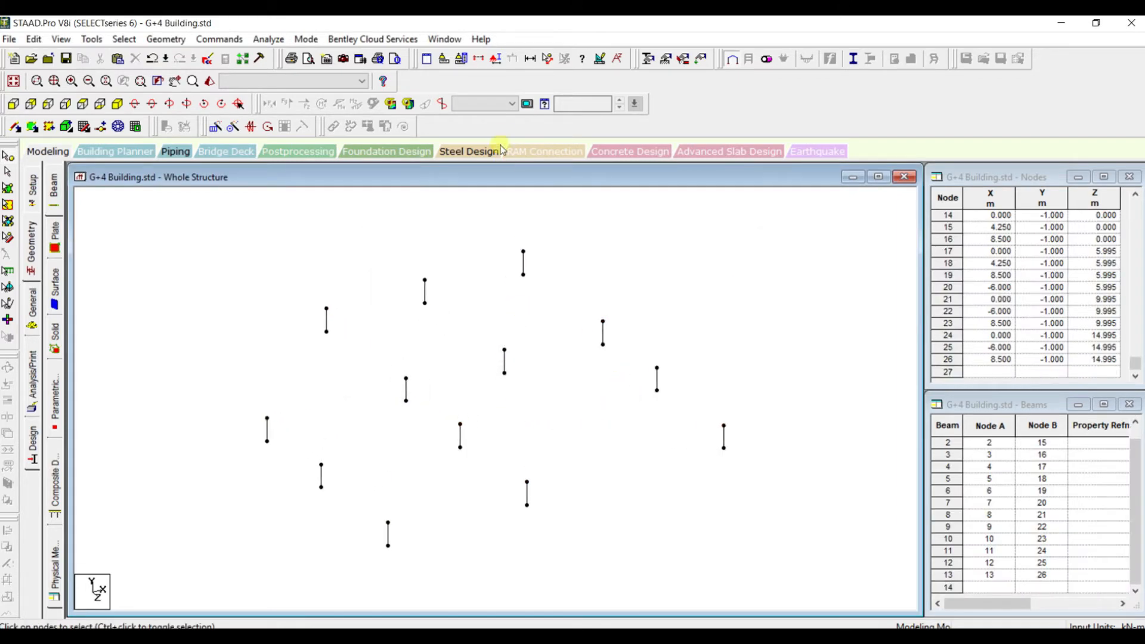
click(548, 58)
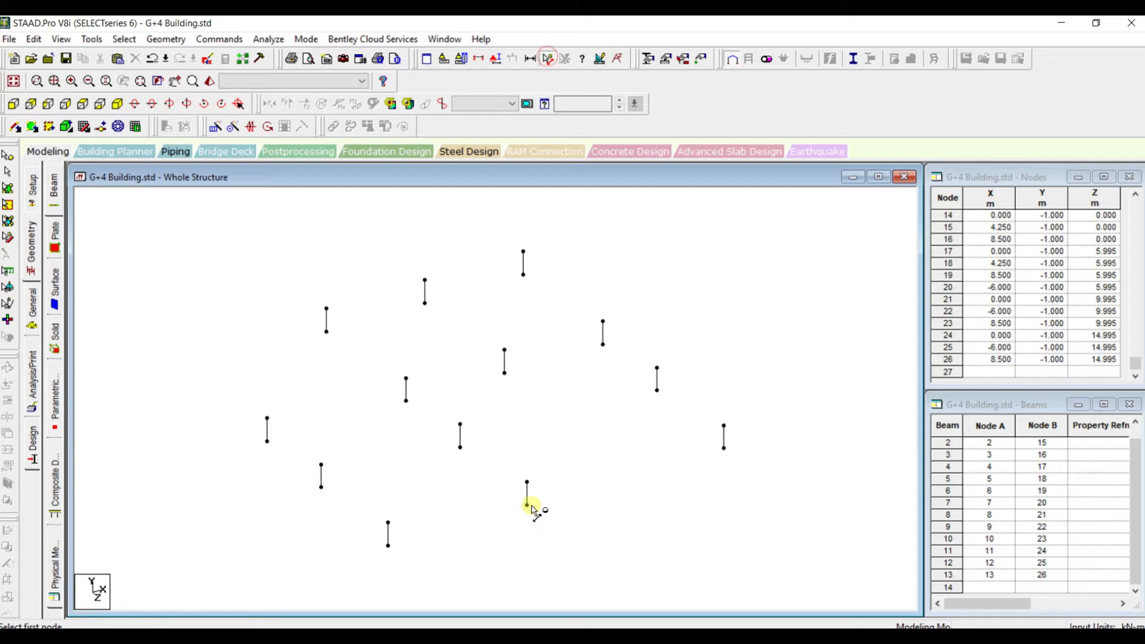
scroll(537, 488, up, 1)
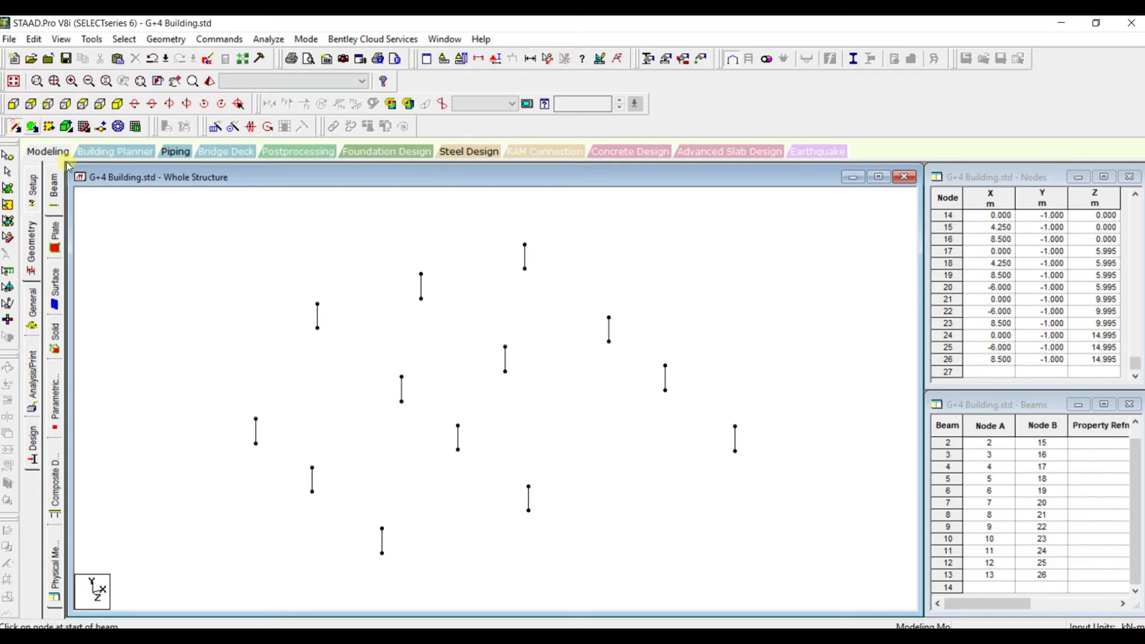
Add beams along X between the upper column nodes on the Z 0, 5.995, 9.995 and 14.995 lines
mouse_move(318, 305)
mouse_down()
mouse_move(537, 250)
mouse_move(526, 246)
mouse_up()
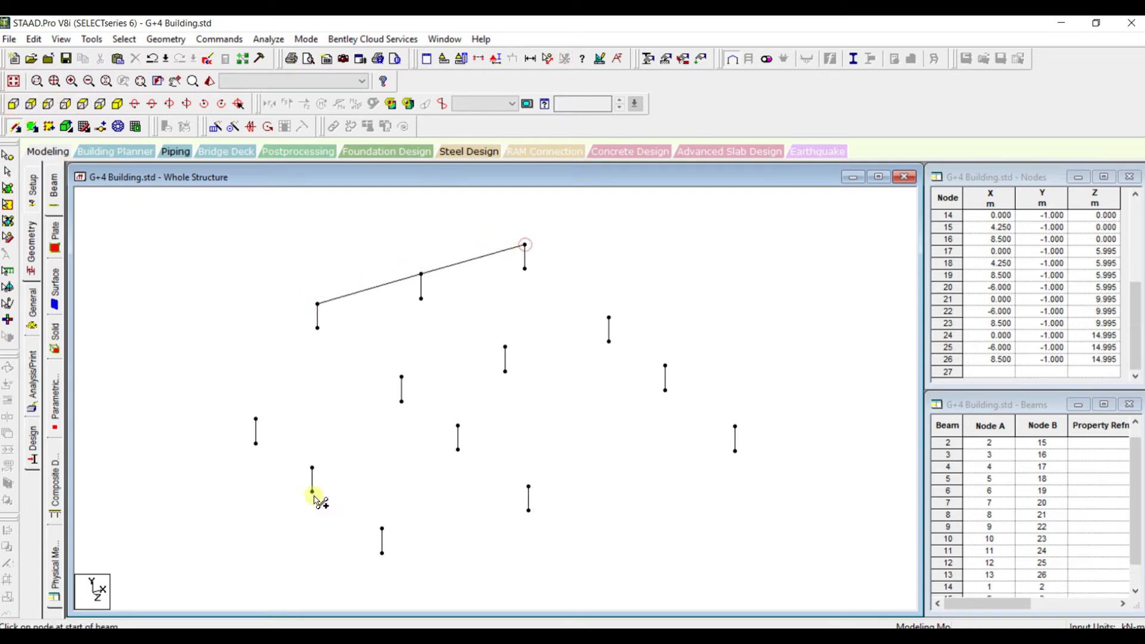
drag(256, 419, 609, 317)
mouse_move(312, 468)
mouse_down()
mouse_move(455, 448)
mouse_move(459, 426)
mouse_move(666, 367)
mouse_up()
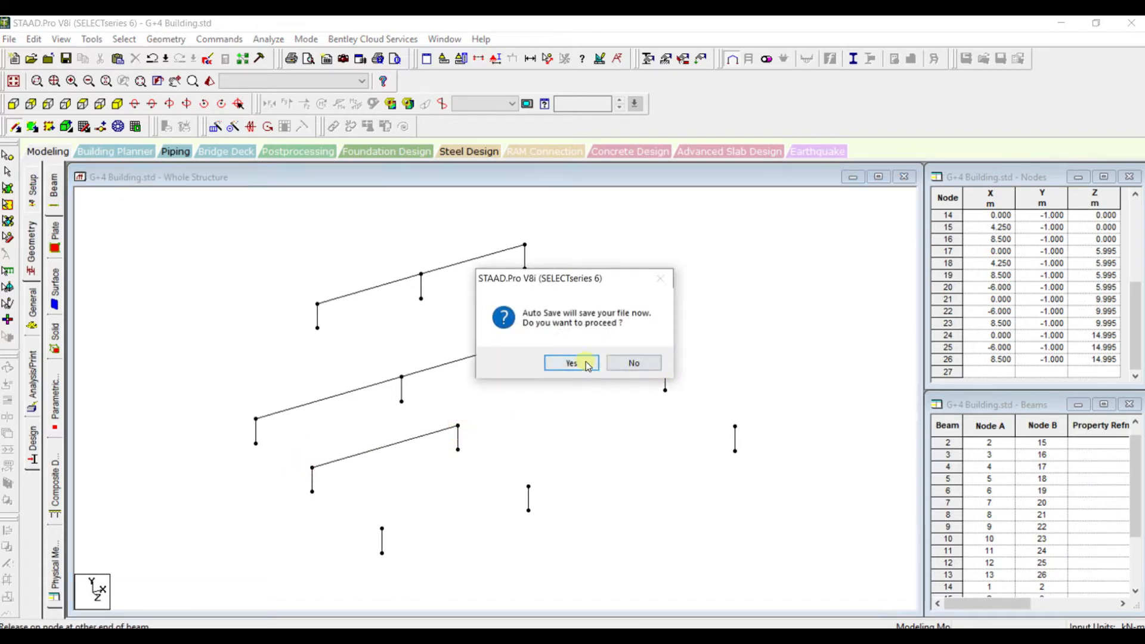
click(583, 361)
click(564, 353)
click(666, 365)
drag(382, 530, 735, 426)
Add beams along Z on the X -6, 0 and 8.5 lines, and on X 4.25 between Z 0 and 5.995
mouse_move(244, 421)
mouse_down()
mouse_move(287, 475)
mouse_move(306, 473)
mouse_move(378, 535)
mouse_up()
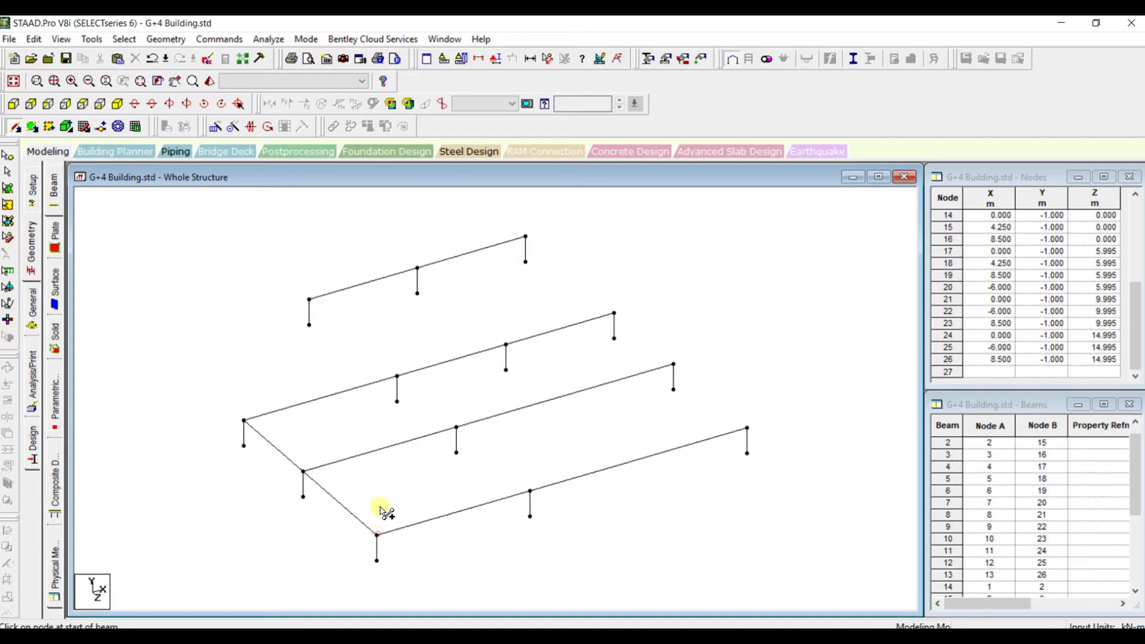
mouse_move(309, 299)
mouse_down()
mouse_move(368, 333)
mouse_move(398, 379)
mouse_move(529, 490)
mouse_up()
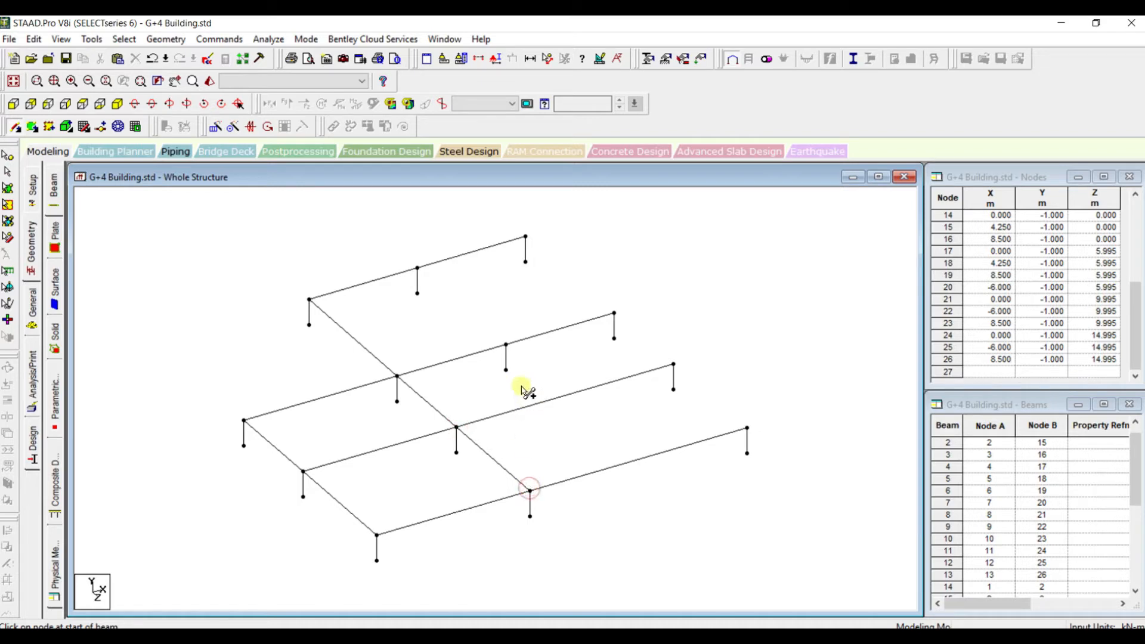
drag(417, 268, 506, 345)
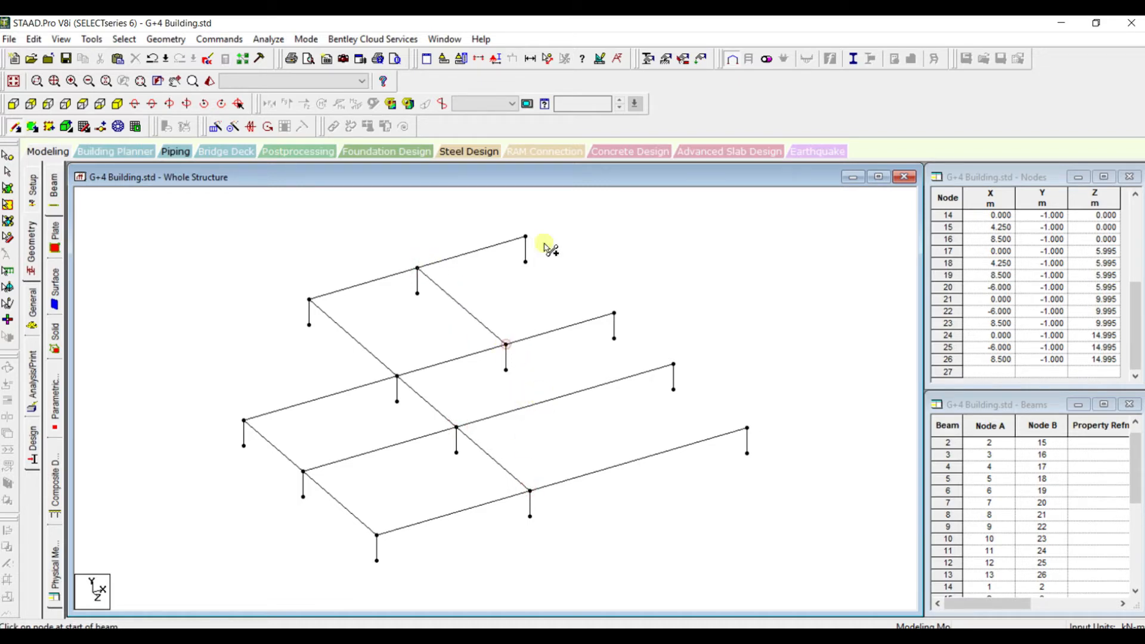
drag(526, 238, 614, 313)
drag(614, 313, 747, 427)
scroll(540, 349, down, 1)
scroll(472, 317, up, 3)
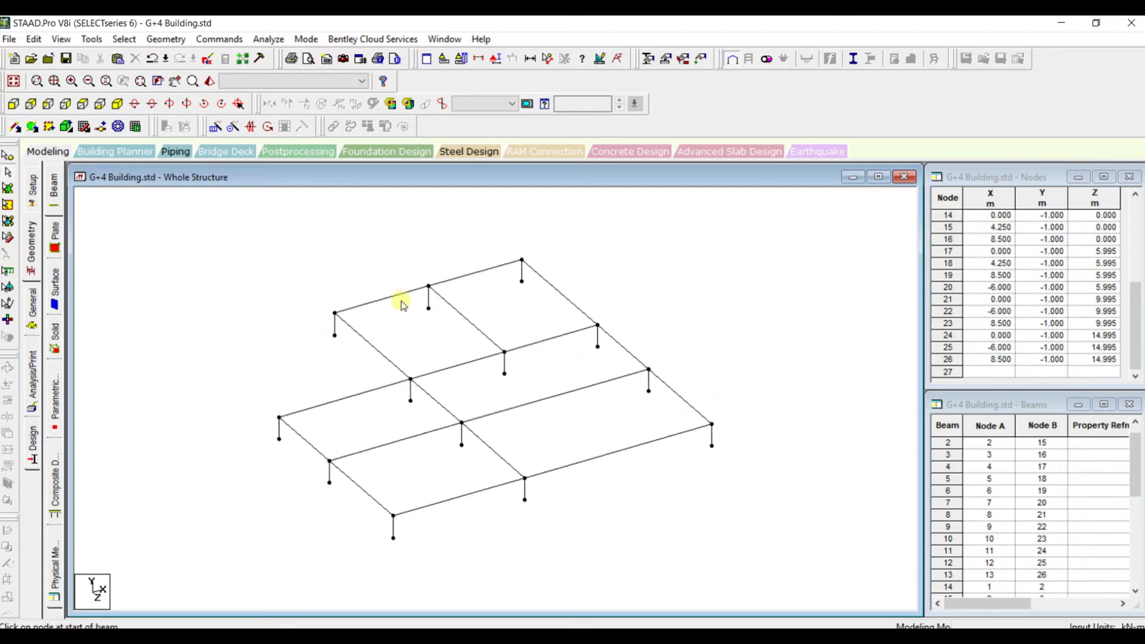
Compare the completed ground floor beams with the framing plan and the floor levels in the AutoCAD drawing
scroll(384, 299, down, 2)
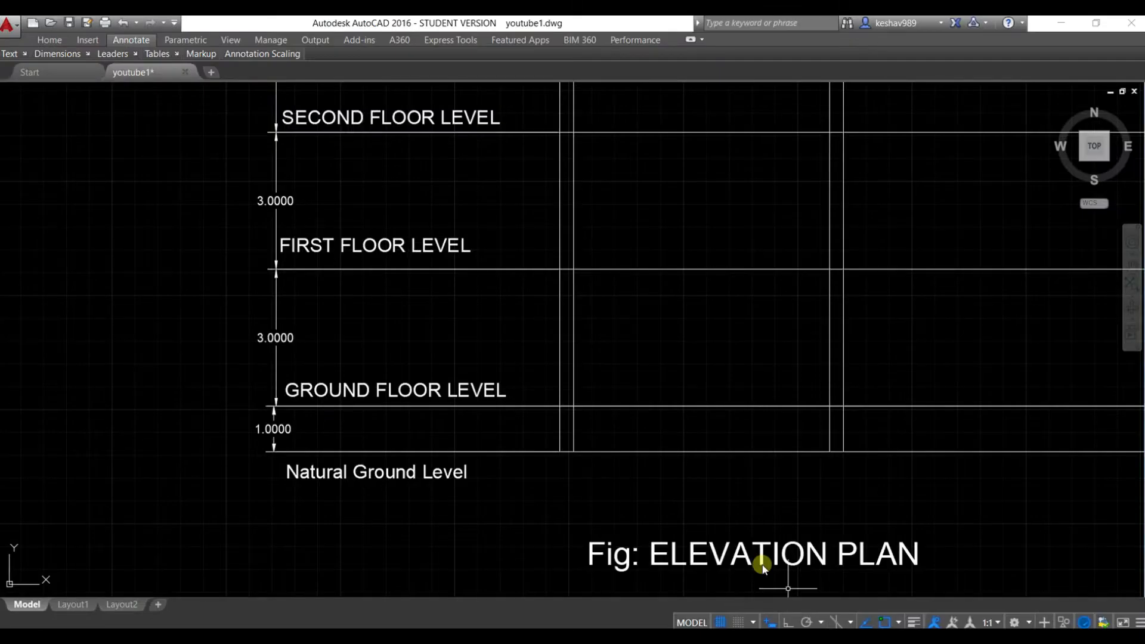
scroll(604, 348, down, 2)
drag(617, 330, 619, 439)
key(Escape)
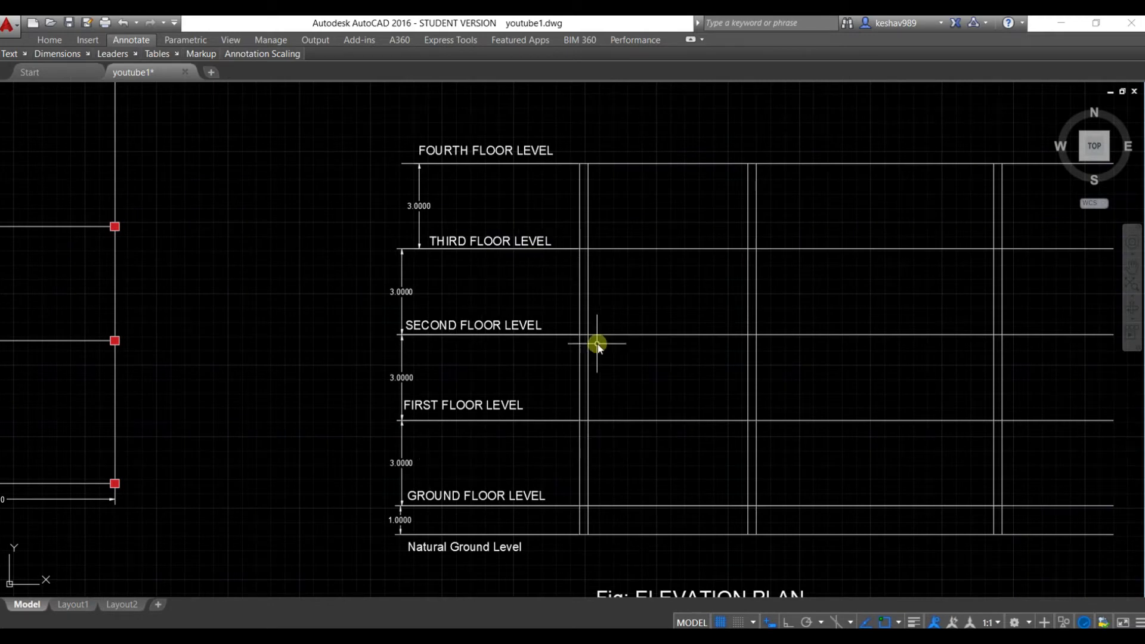
scroll(519, 345, down, 2)
middle_drag(214, 316, 283, 309)
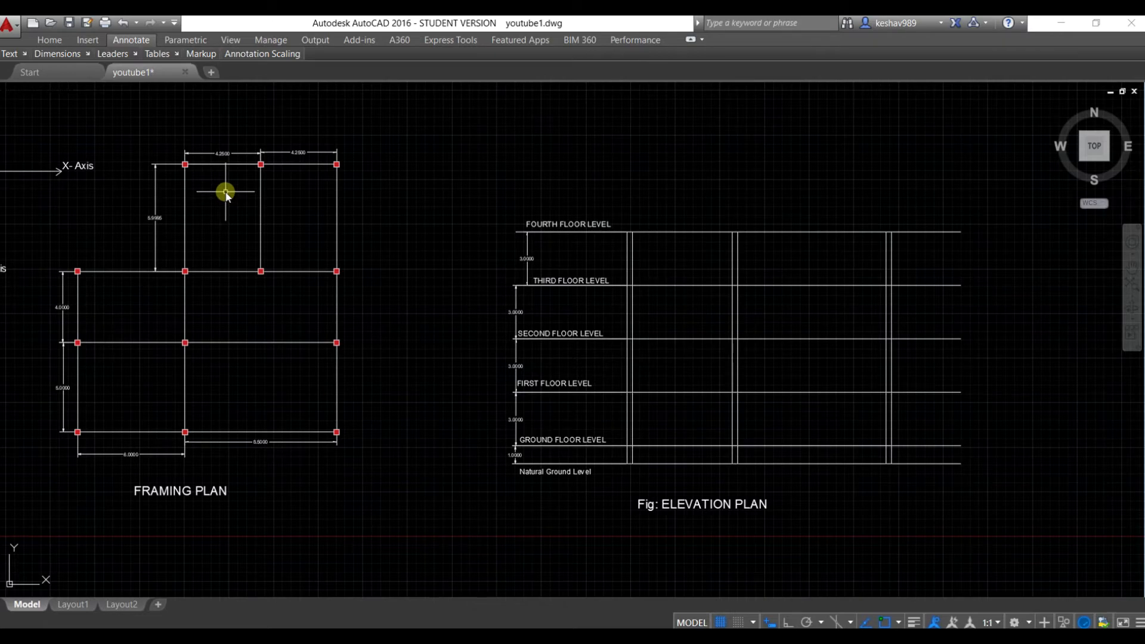
scroll(614, 263, up, 2)
scroll(618, 262, down, 2)
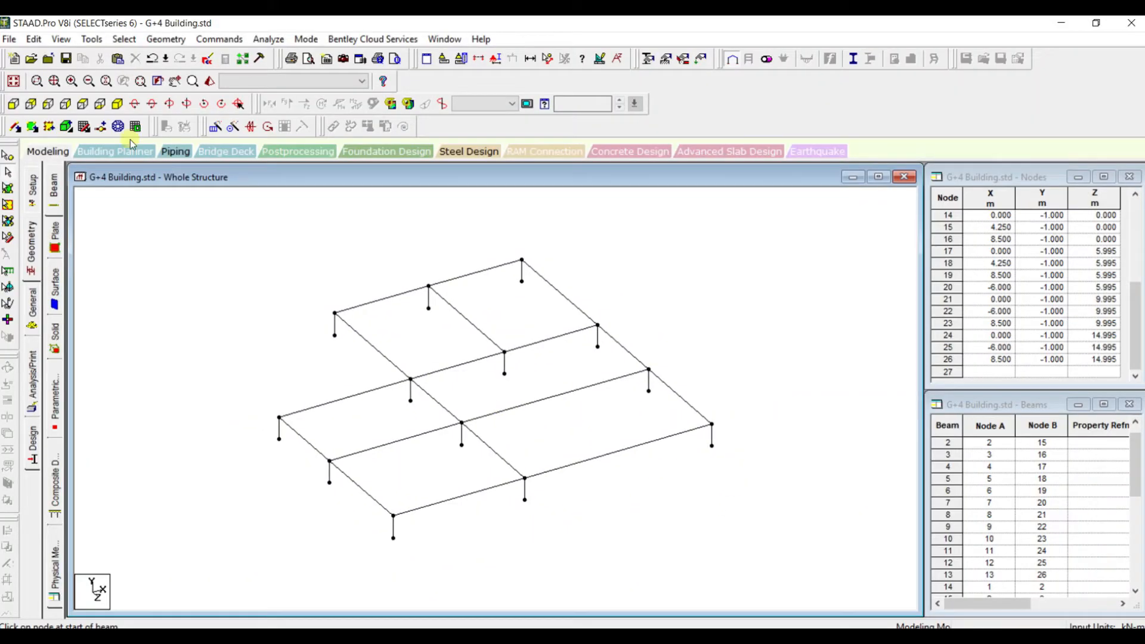
Select all ground floor beams in front view and translationally repeat them upward along Y in five linked 3 m steps
click(13, 104)
click(8, 158)
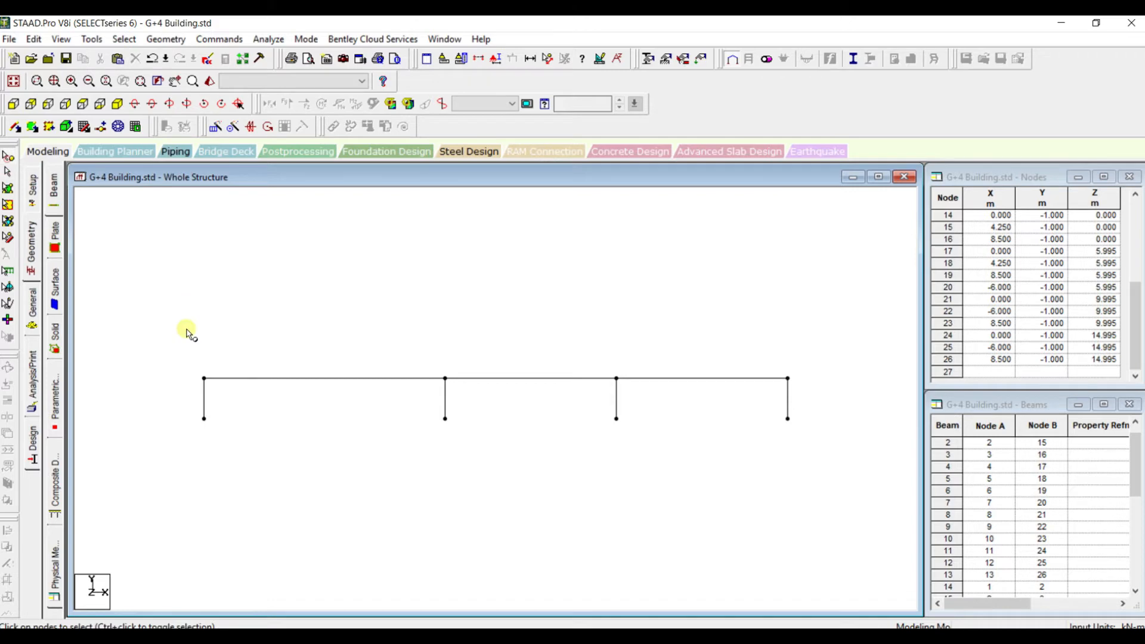
click(204, 379)
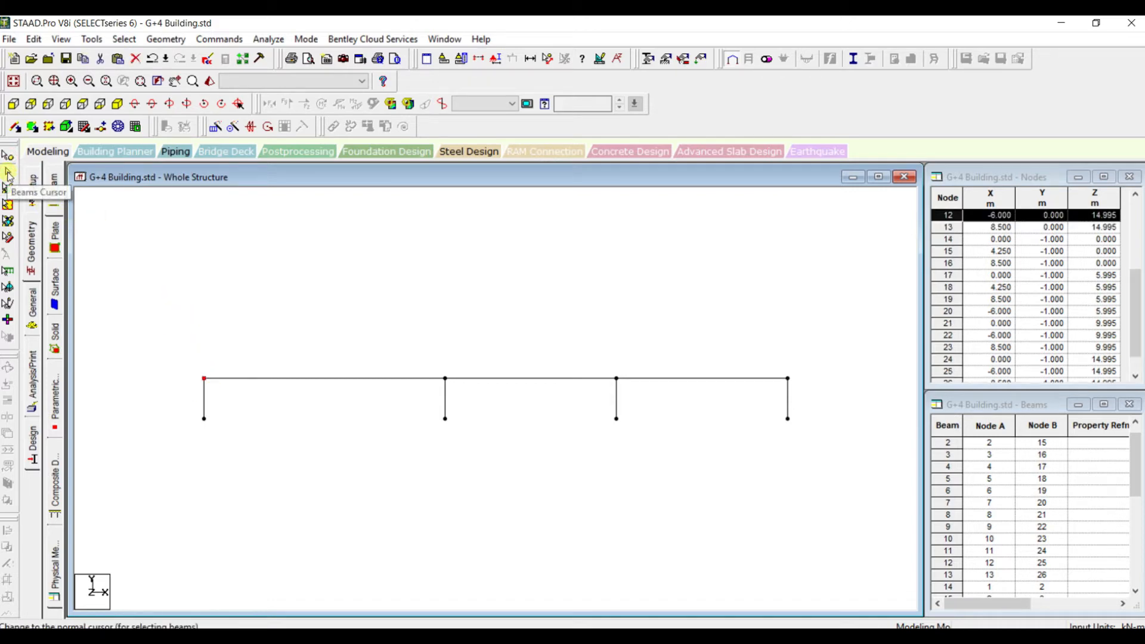
drag(190, 358, 814, 396)
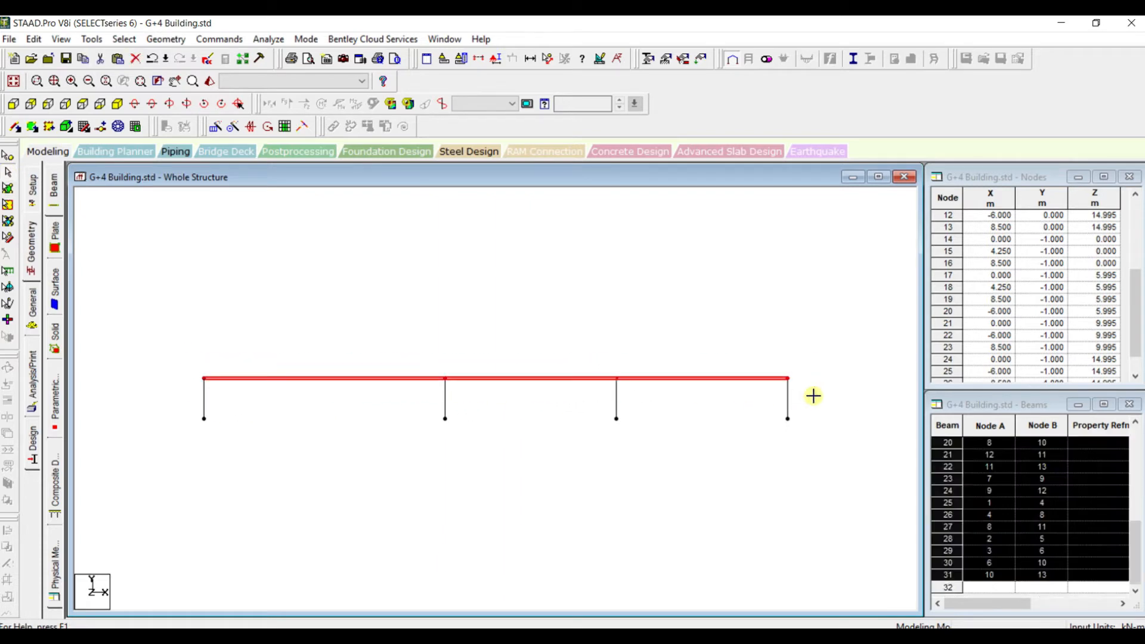
click(116, 105)
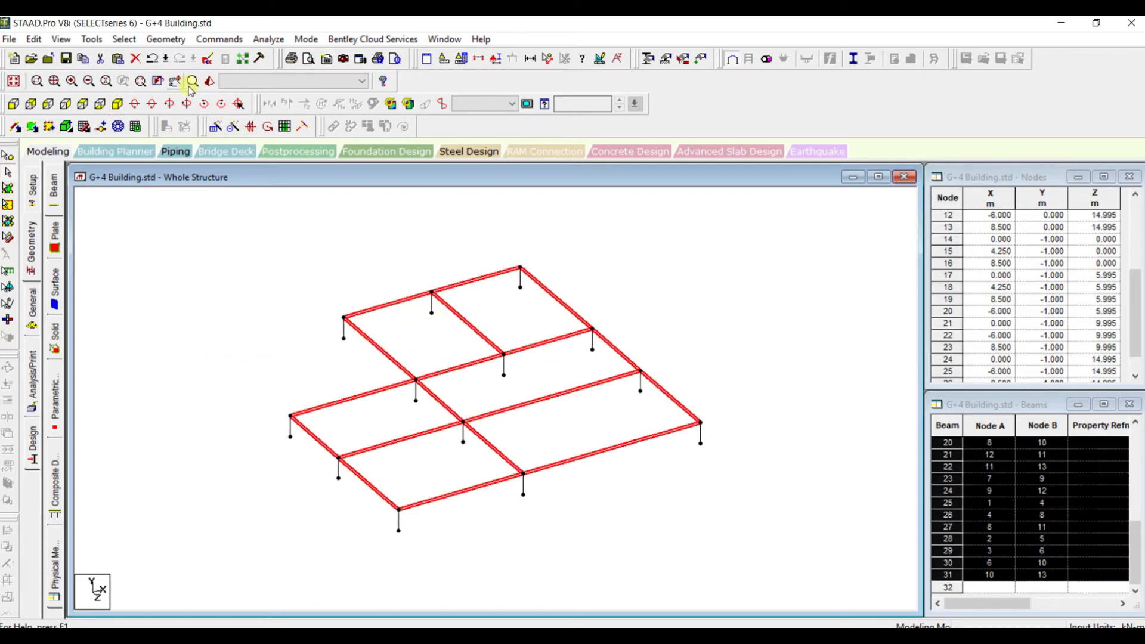
click(213, 128)
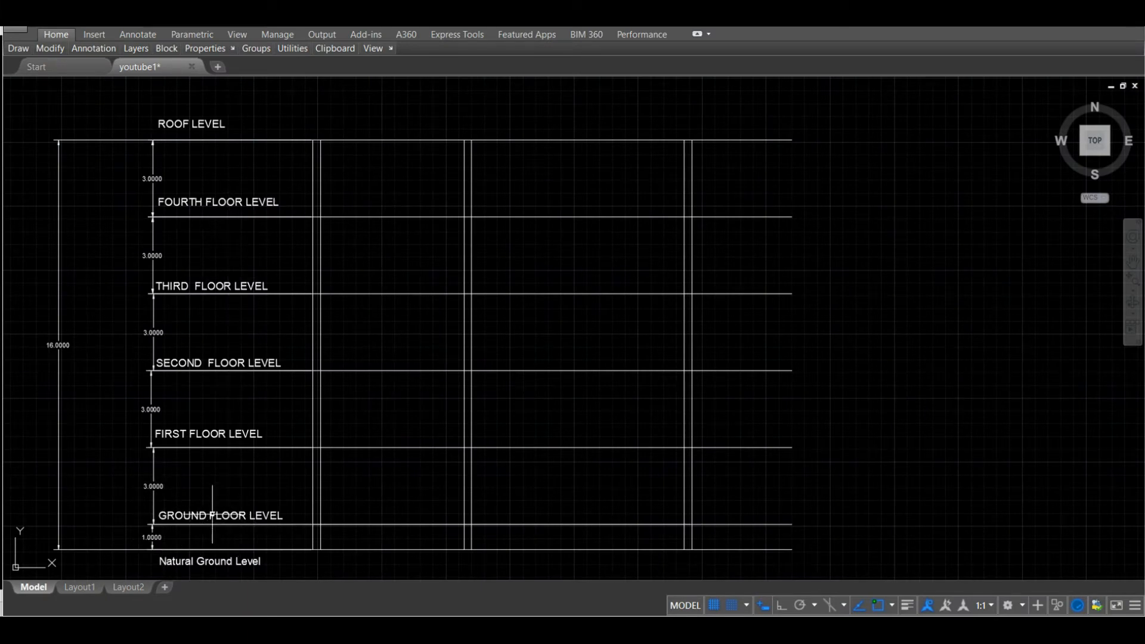
Examine the storey heights and the overall building height in the updated AutoCAD elevation
scroll(155, 539, up, 2)
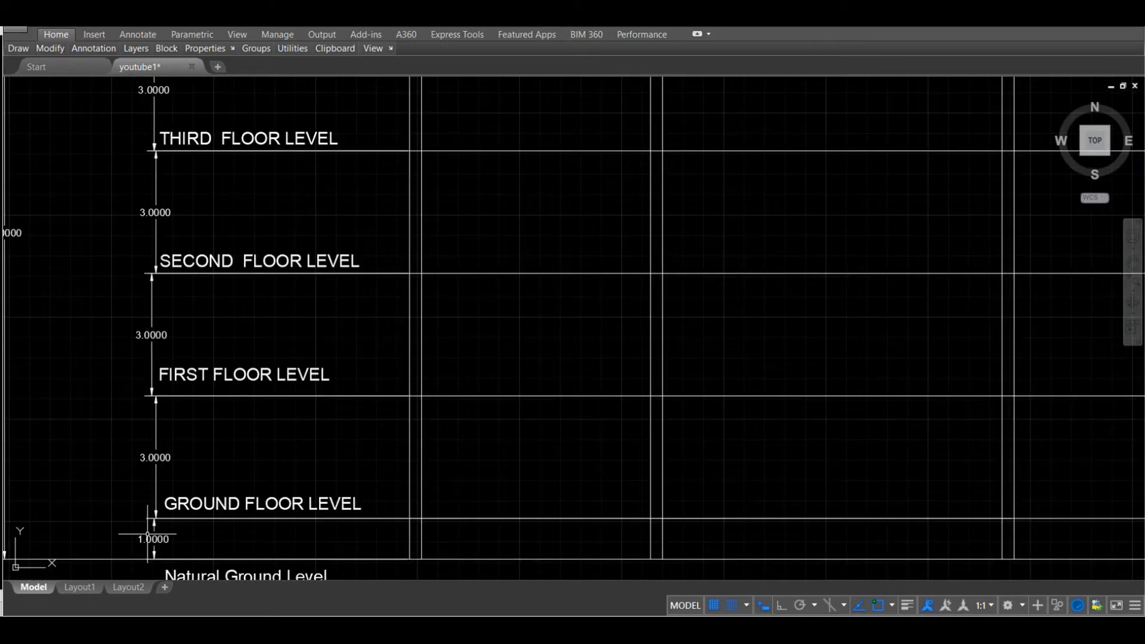
scroll(154, 540, down, 2)
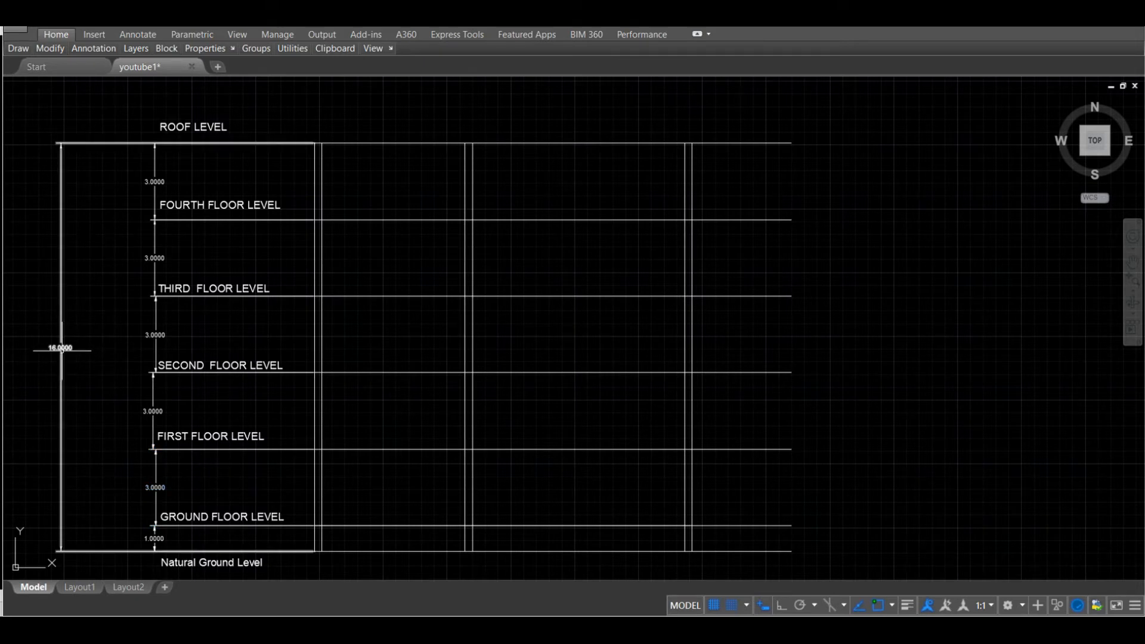
scroll(60, 363, up, 5)
scroll(71, 355, down, 2)
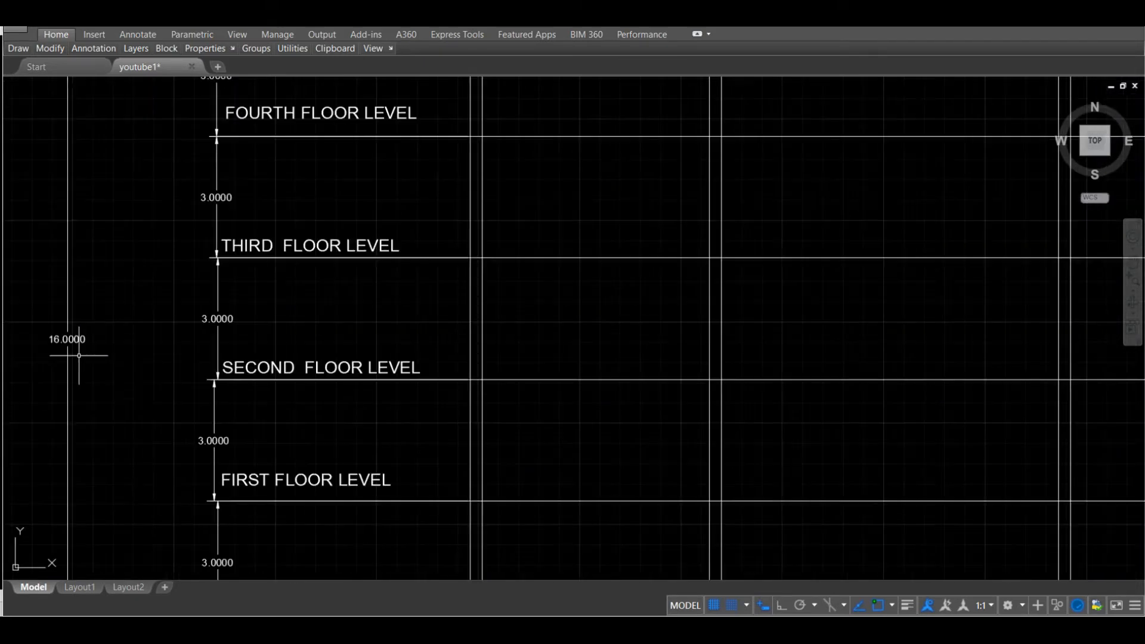
scroll(100, 348, down, 2)
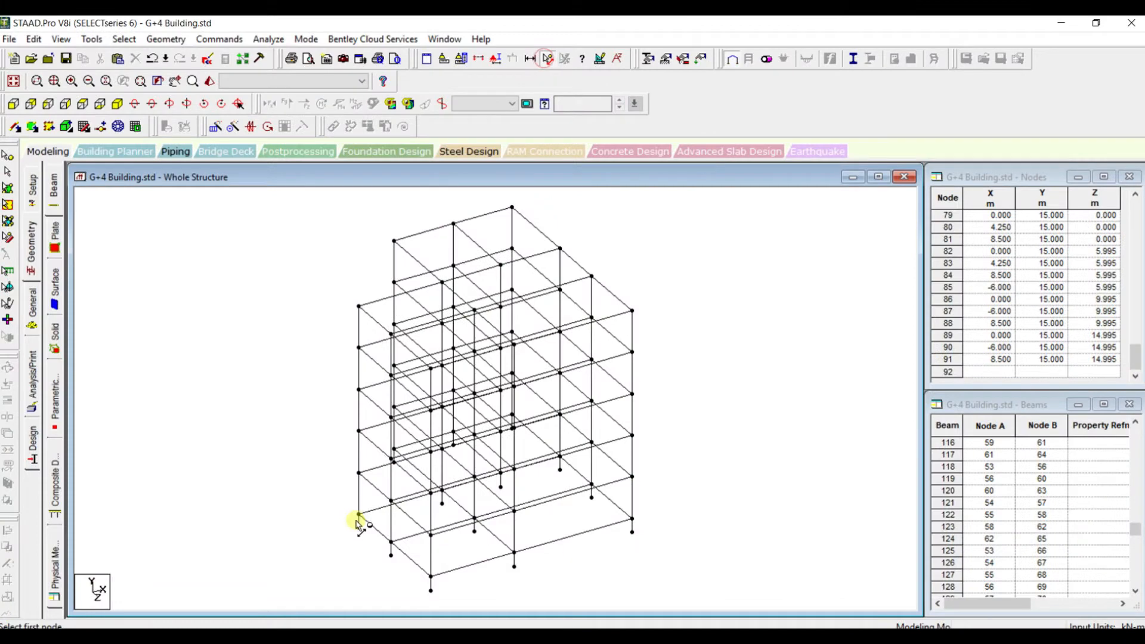
Measure the frame's overall height between the base node and the top node of the outer corner column
click(358, 519)
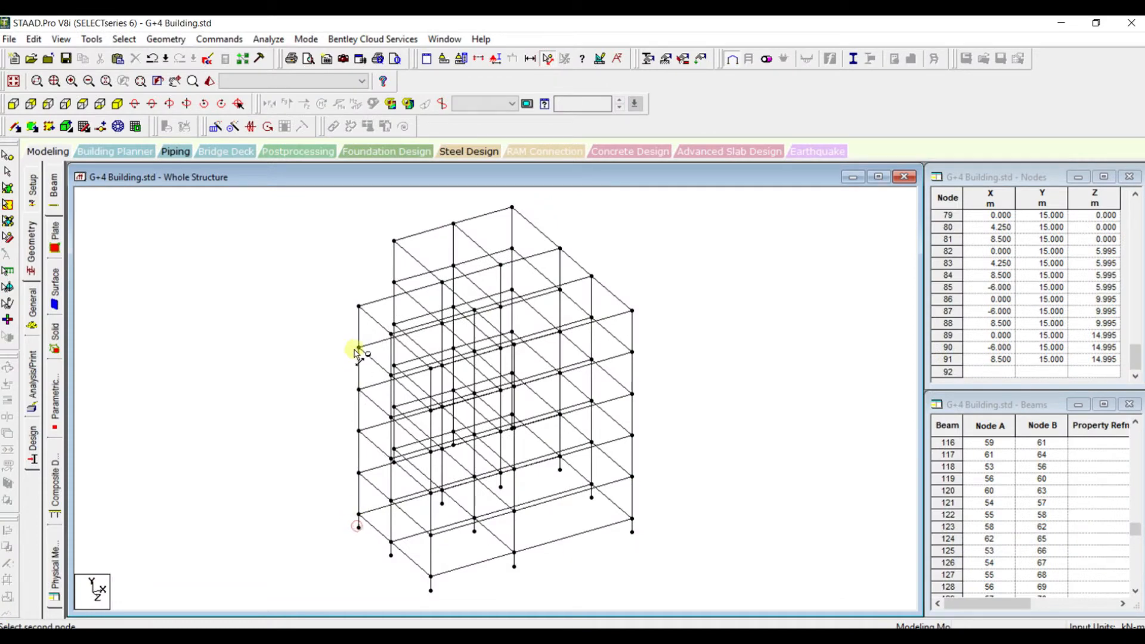
click(360, 307)
scroll(362, 443, up, 1)
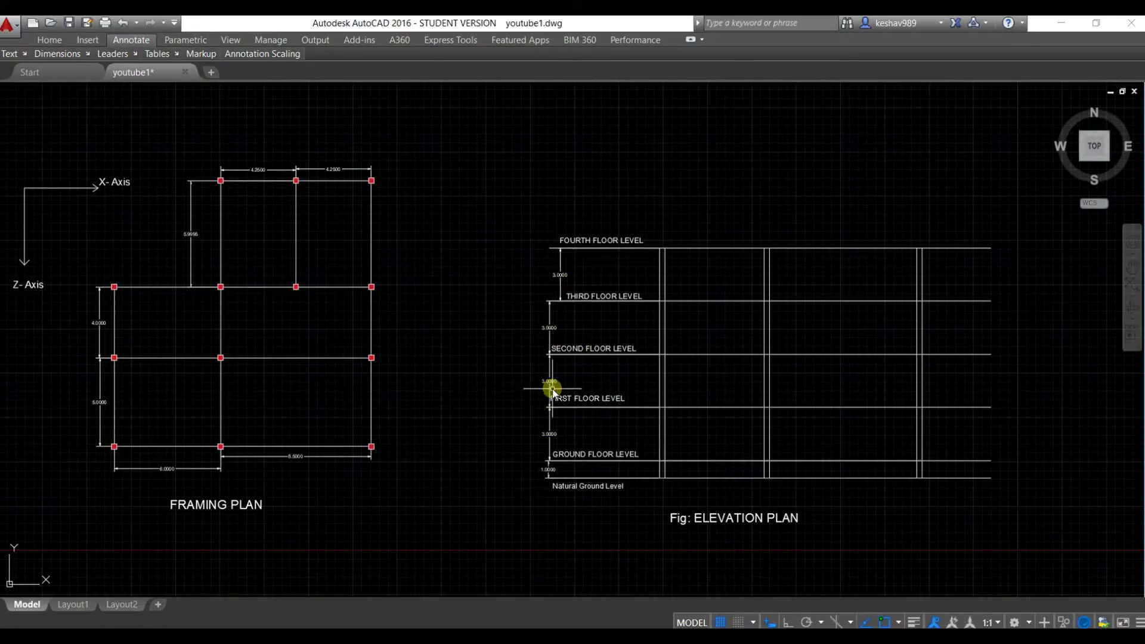
scroll(547, 440, up, 2)
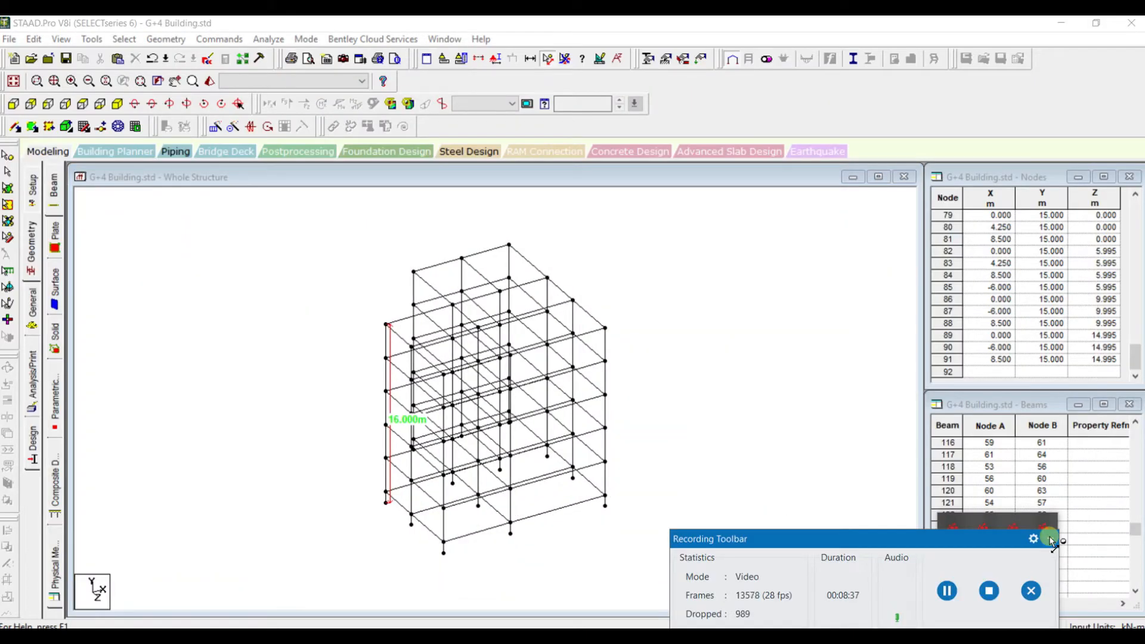
click(1052, 541)
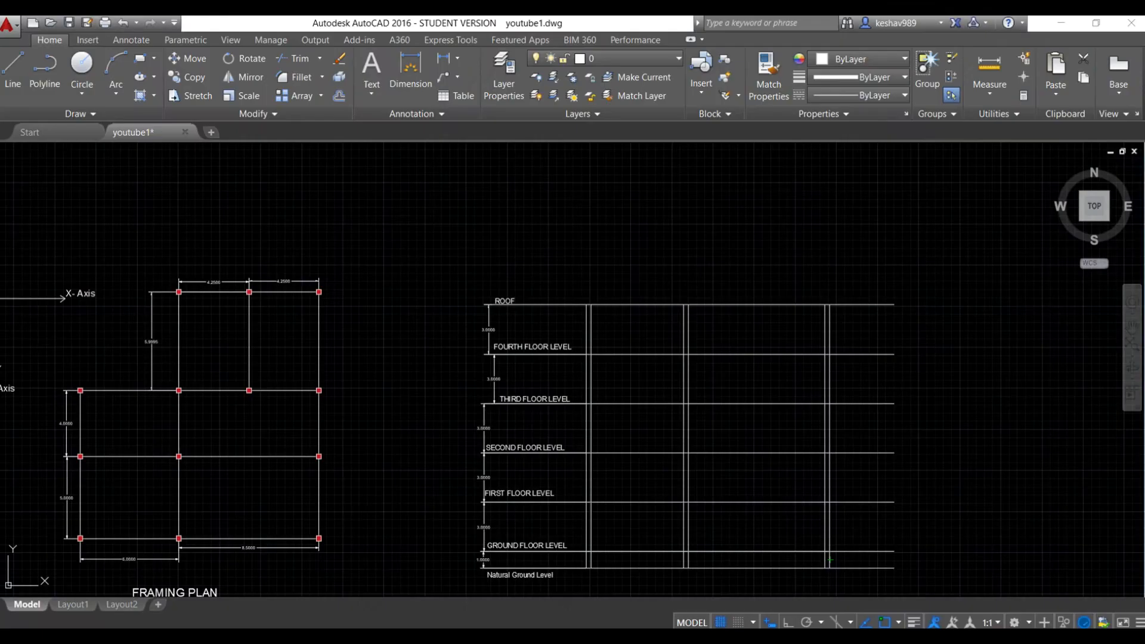
scroll(590, 477, up, 4)
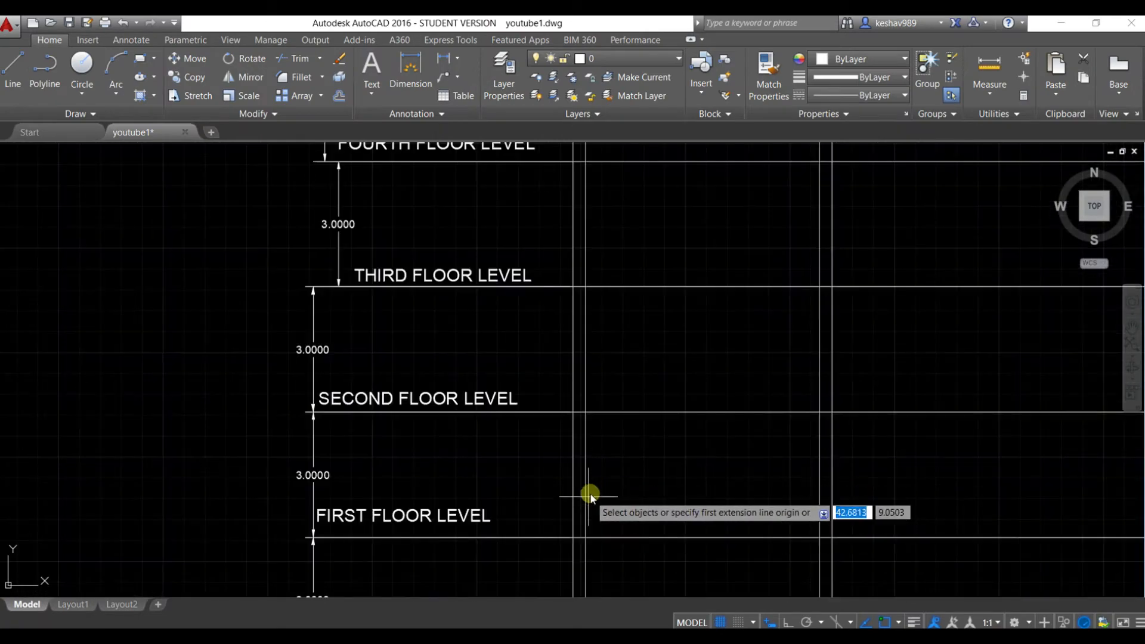
Switch to AutoCAD, collapse the ribbon and compare the elevation's floor levels up to the roof with the STAAD.Pro frame
click(692, 39)
click(691, 39)
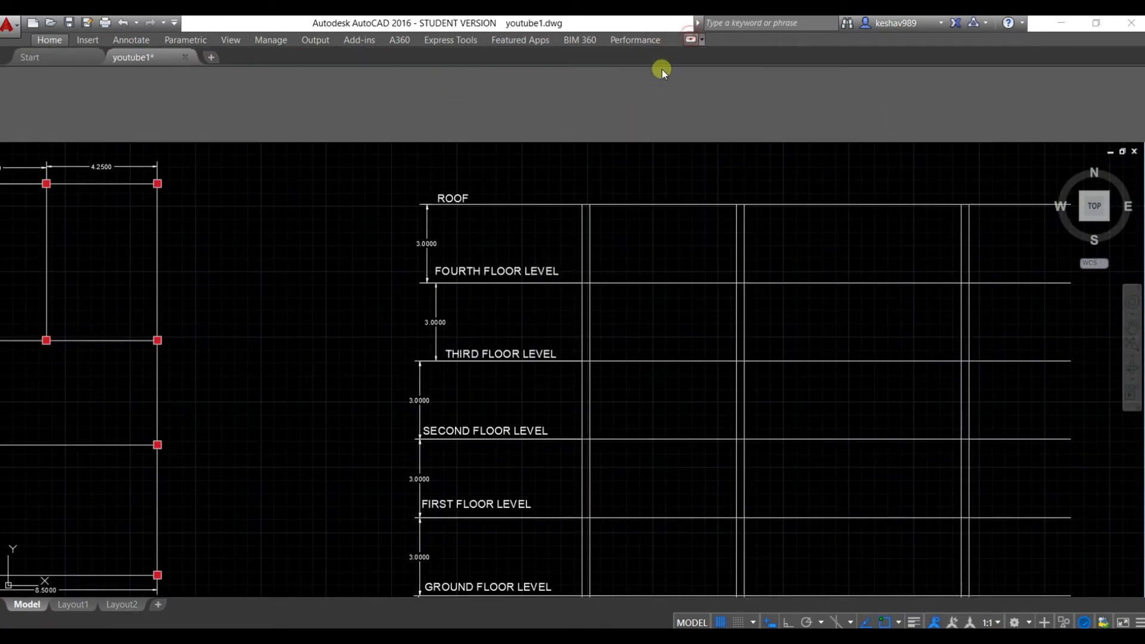
scroll(630, 285, down, 2)
scroll(634, 320, up, 2)
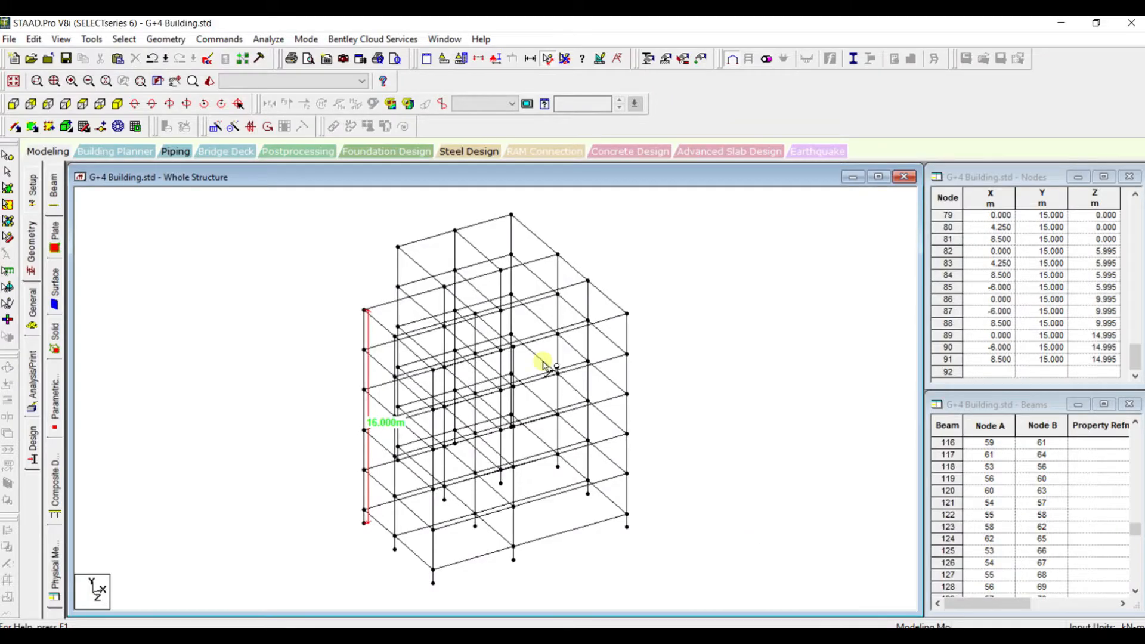
drag(544, 364, 732, 366)
scroll(727, 361, up, 1)
scroll(727, 360, down, 3)
scroll(728, 360, up, 4)
scroll(727, 361, down, 4)
scroll(727, 361, up, 5)
scroll(729, 363, up, 1)
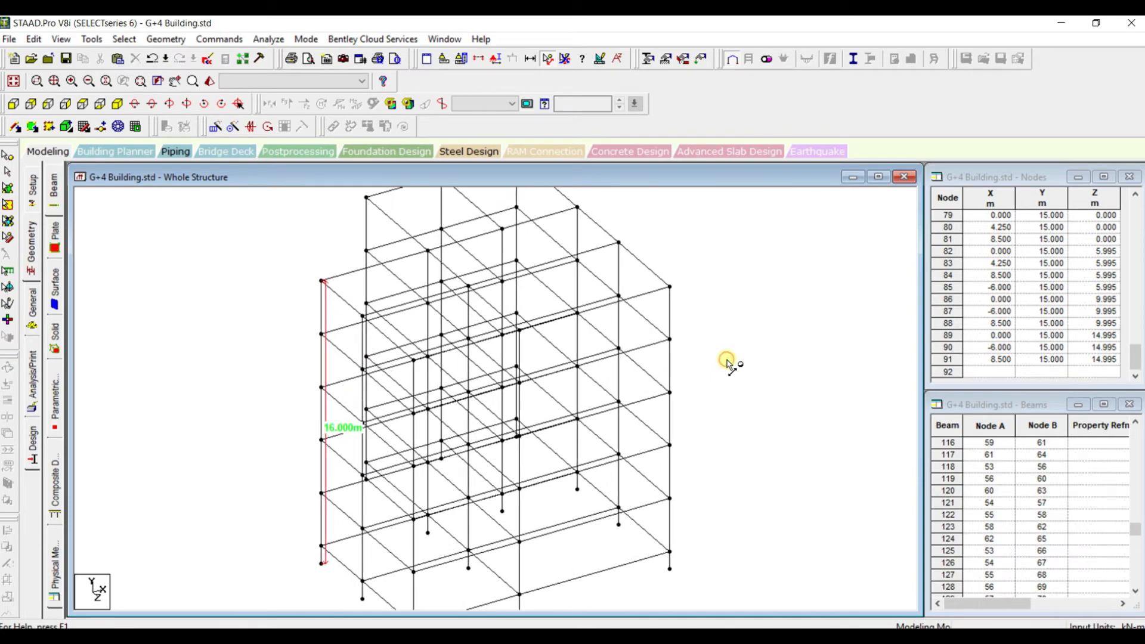
scroll(729, 364, down, 2)
scroll(728, 363, down, 1)
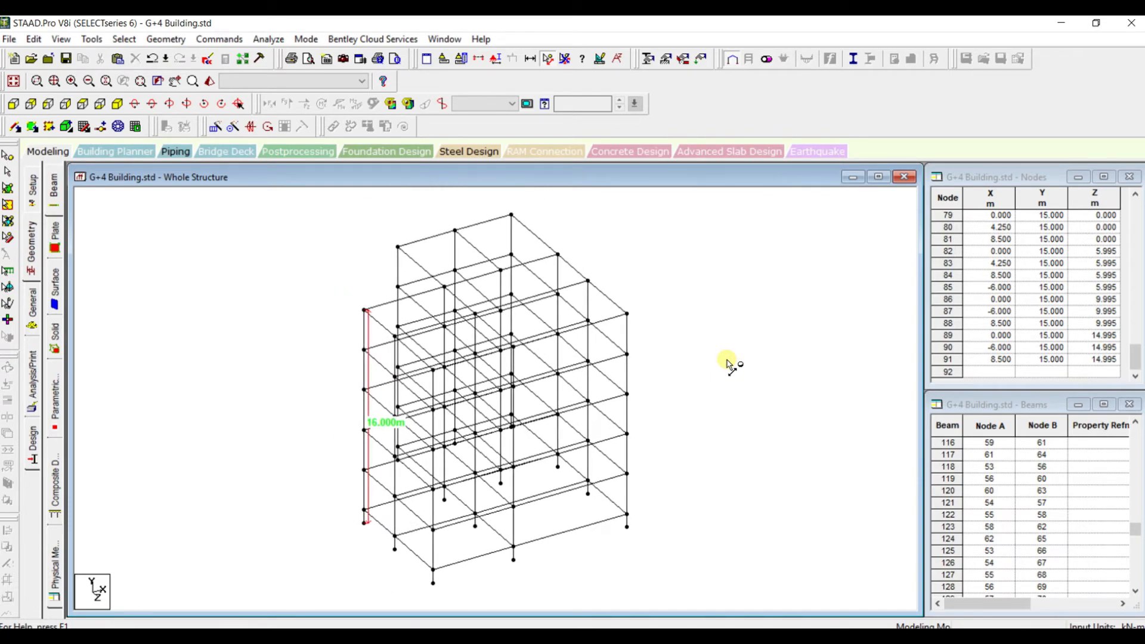
scroll(728, 363, up, 1)
scroll(729, 363, down, 2)
scroll(728, 364, up, 2)
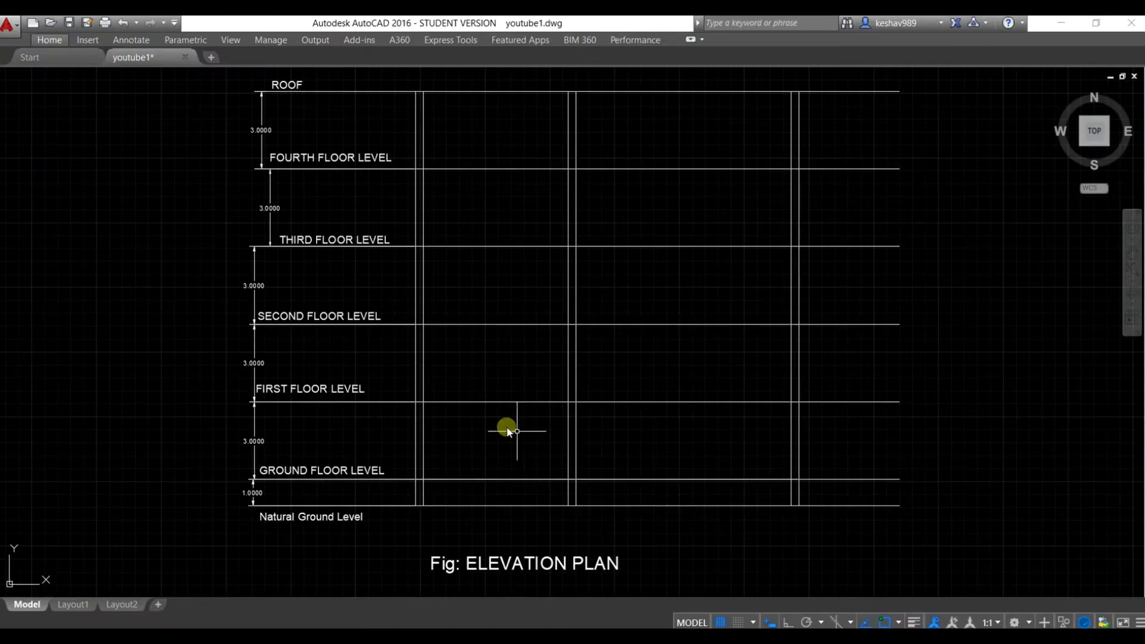
scroll(373, 348, down, 3)
Examine the framing plan's grid dimensions and column positions alongside the elevation in the AutoCAD drawing
middle_drag(235, 351, 576, 368)
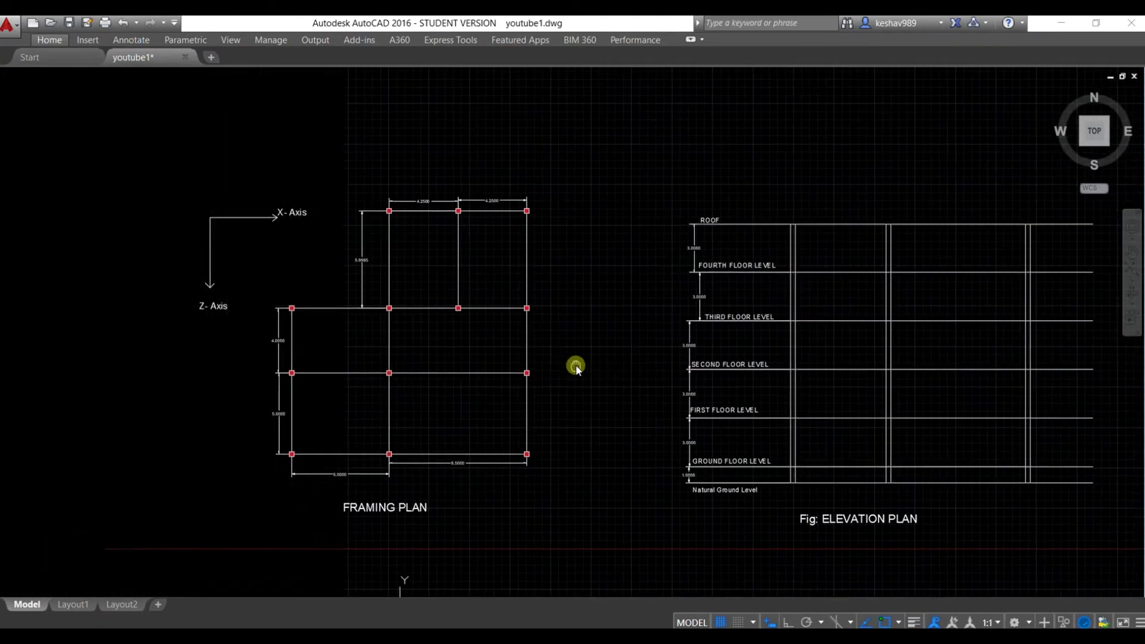
scroll(396, 455, up, 2)
scroll(402, 361, down, 2)
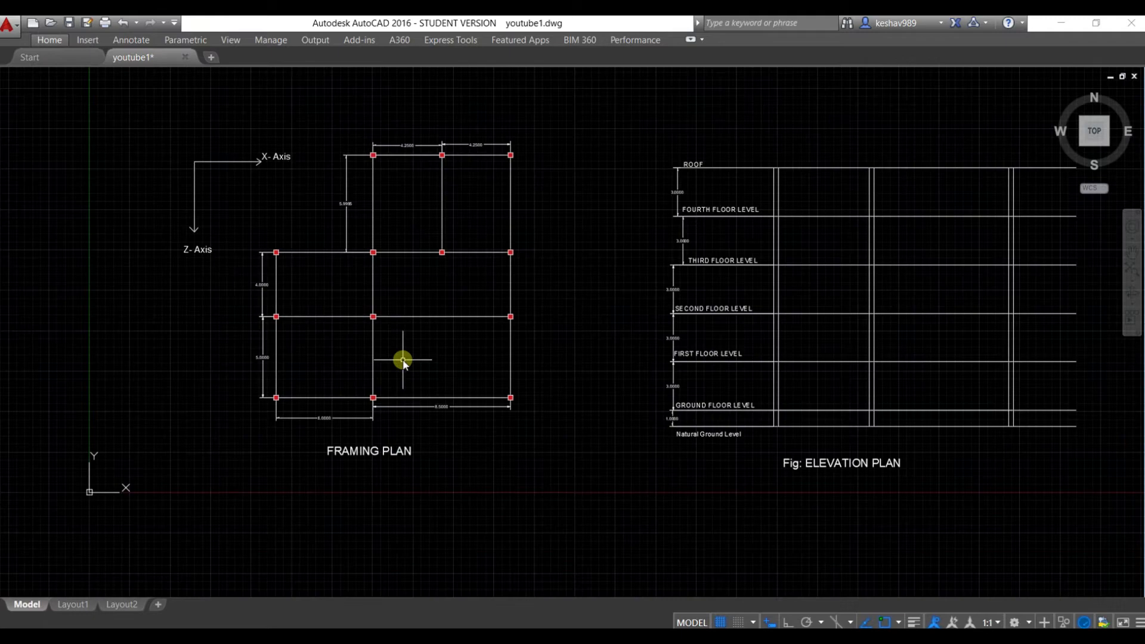
scroll(403, 361, up, 2)
scroll(401, 359, down, 2)
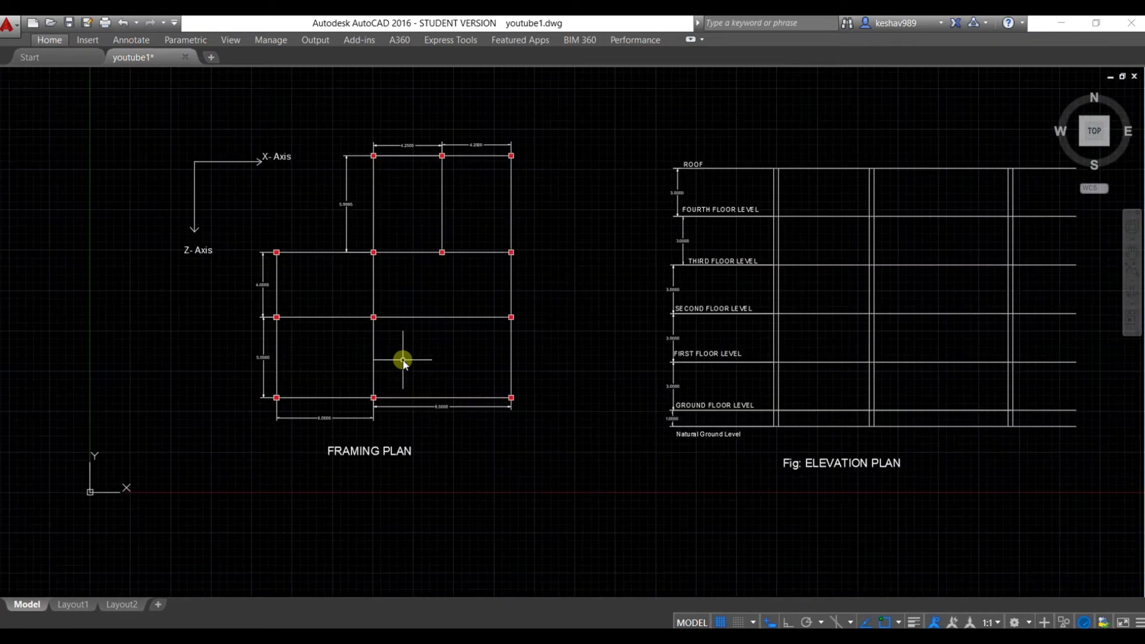
middle_drag(409, 376, 416, 431)
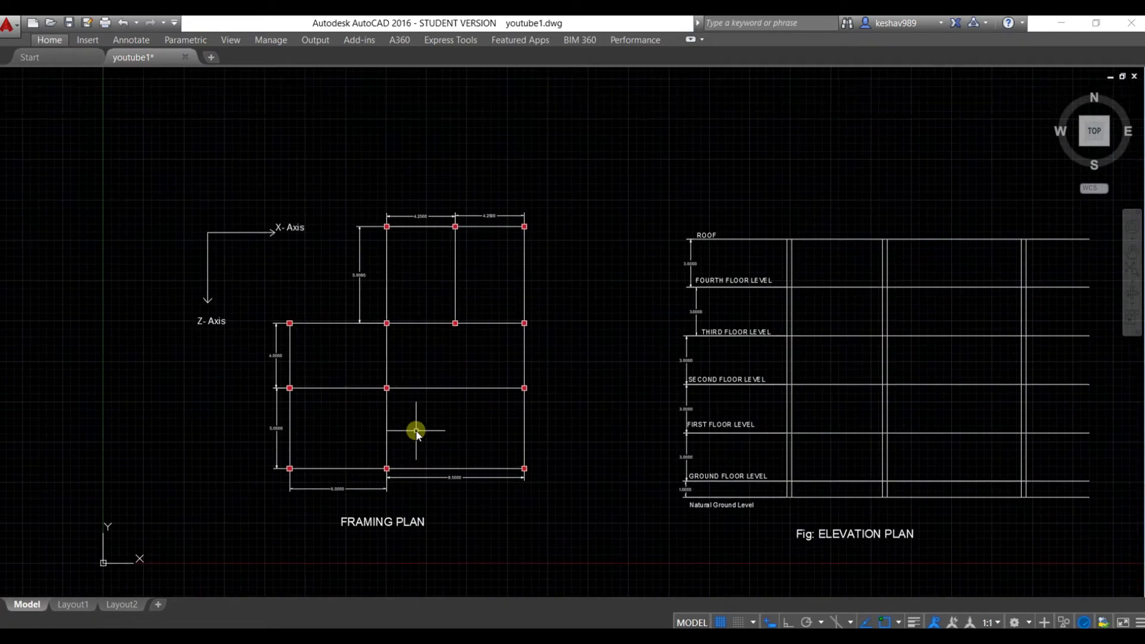
scroll(416, 434, up, 2)
scroll(417, 434, down, 2)
scroll(417, 434, up, 2)
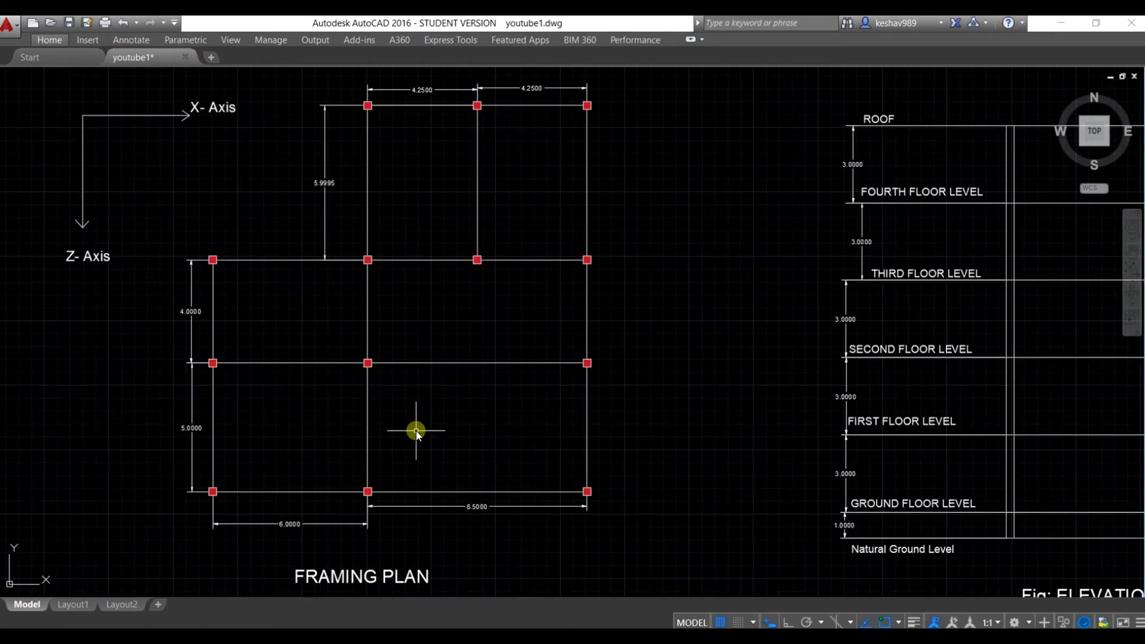
scroll(417, 434, down, 2)
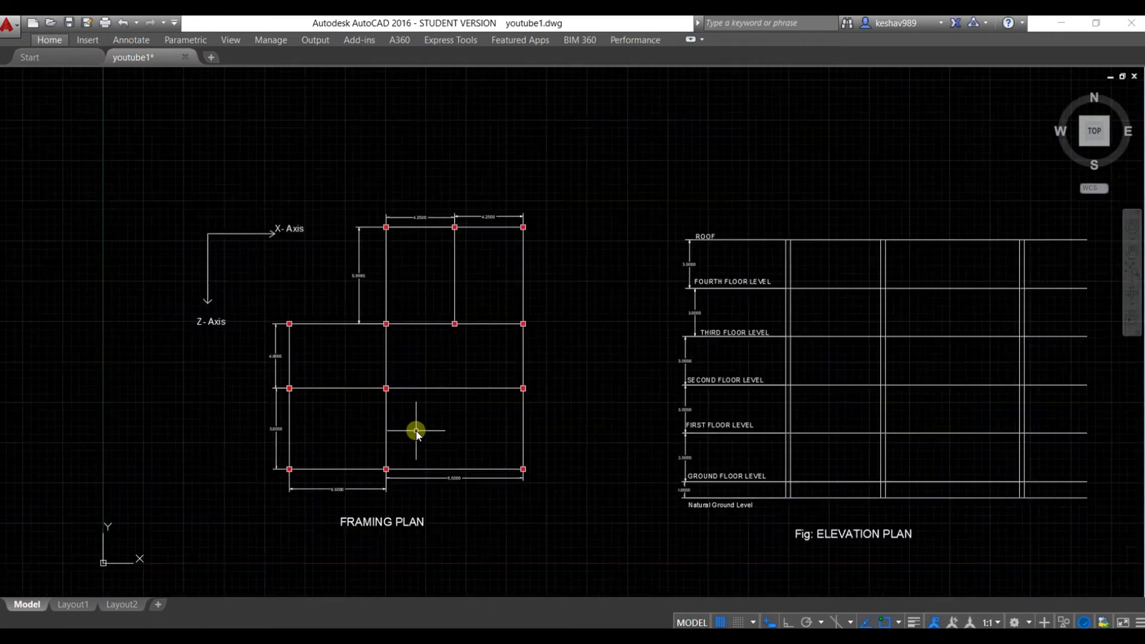
scroll(416, 434, up, 2)
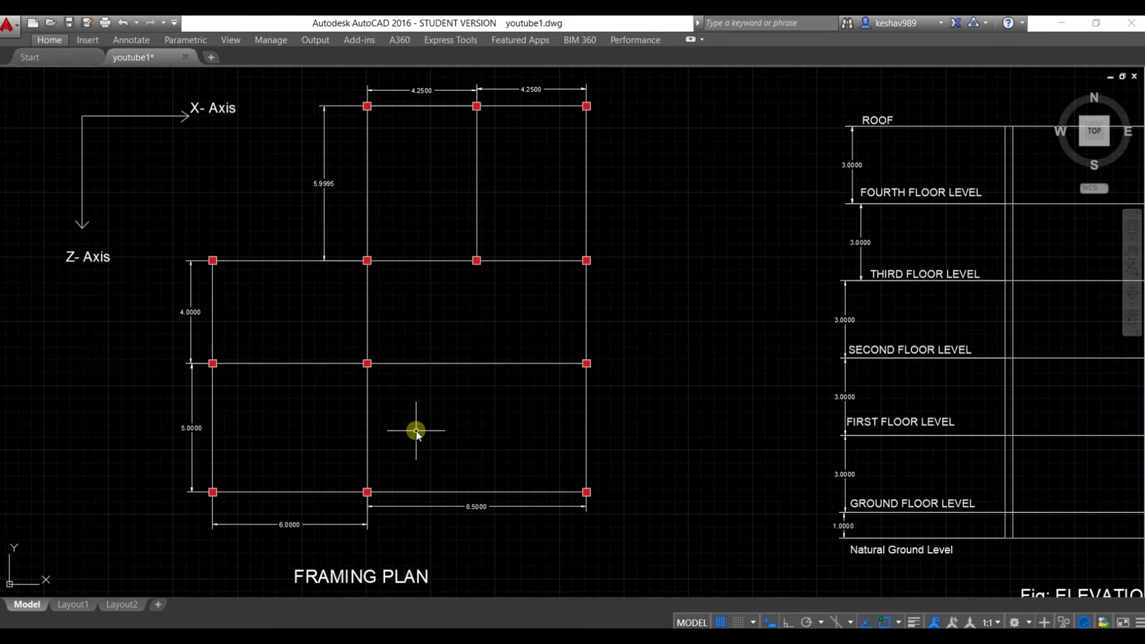
scroll(417, 434, down, 2)
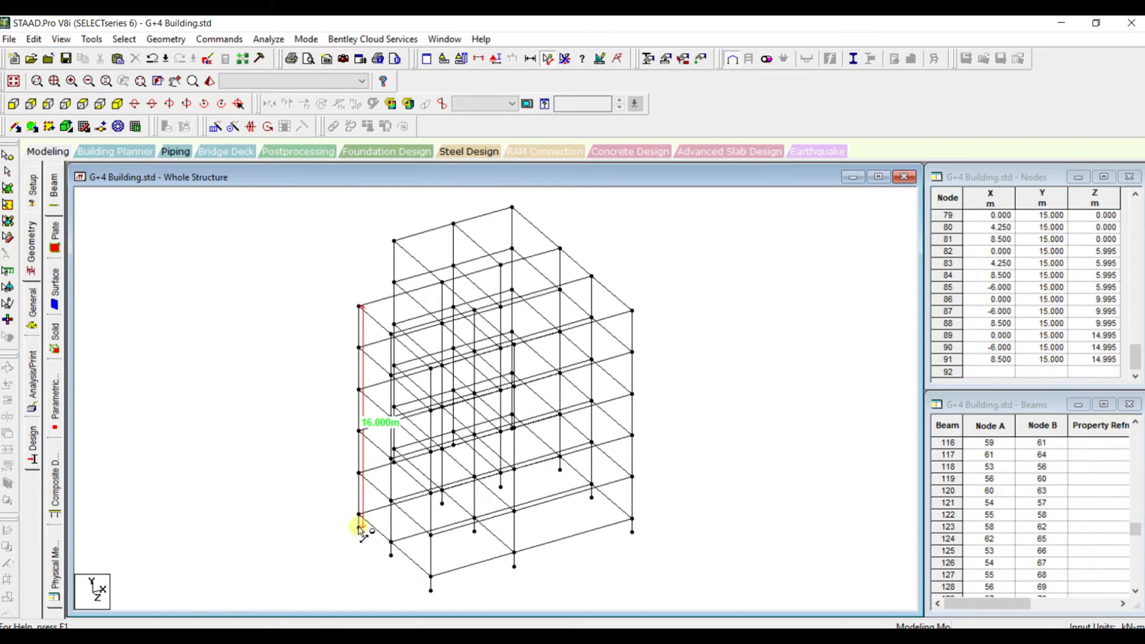
Create a fixed support definition in STAAD.Pro and move the supports list clear of the frame's base
scroll(213, 306, down, 2)
scroll(303, 328, up, 3)
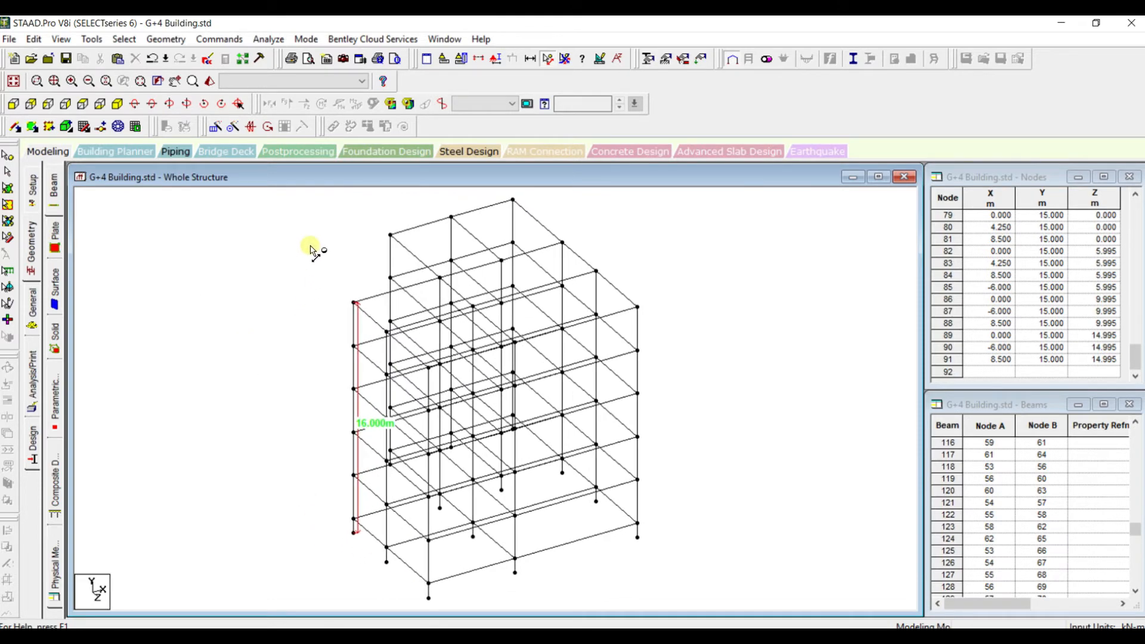
click(255, 257)
click(220, 40)
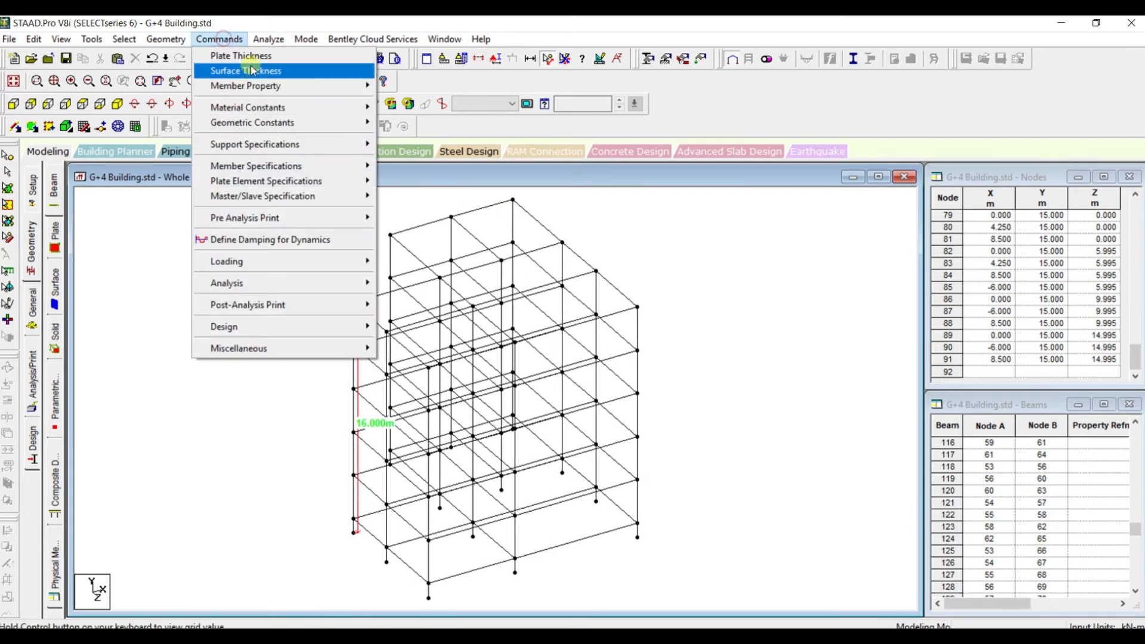
click(256, 83)
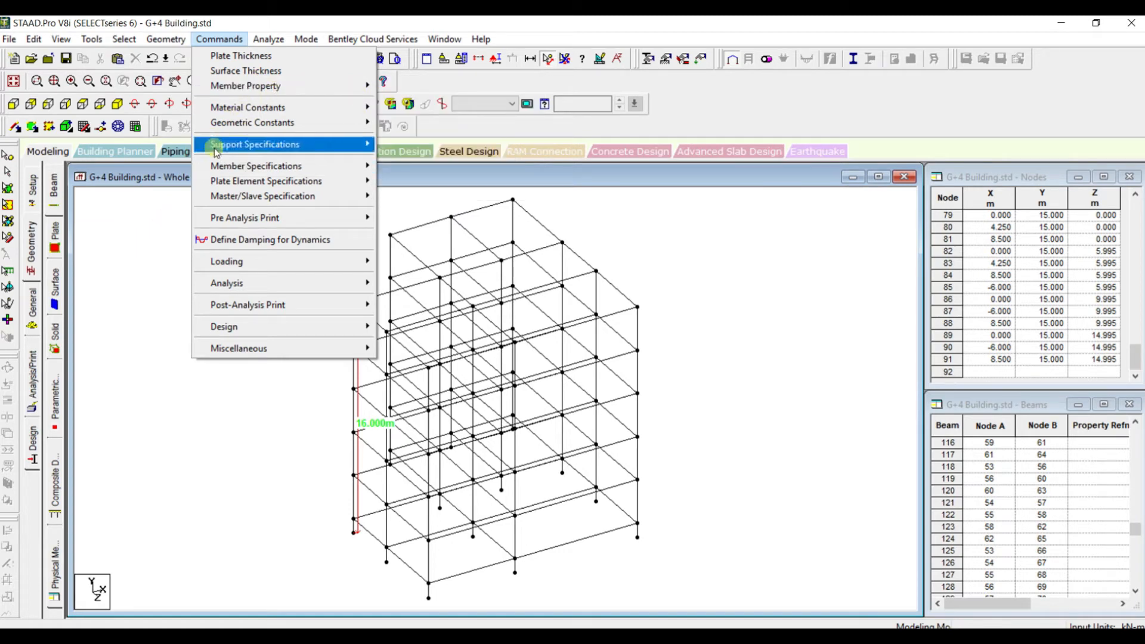
mouse_move(292, 143)
click(400, 159)
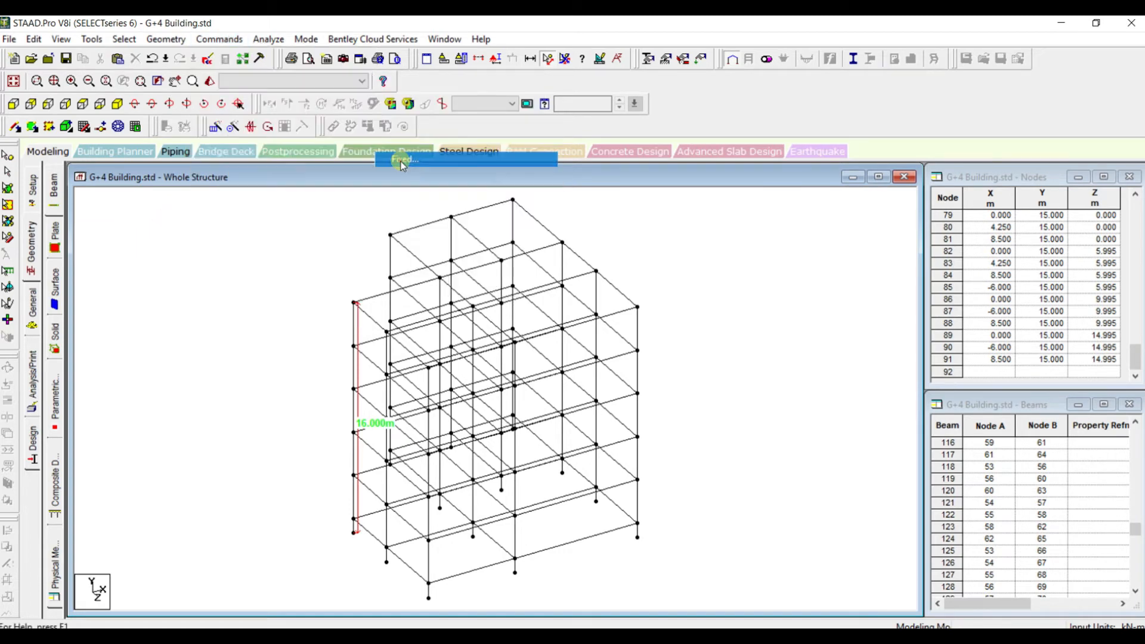
click(78, 370)
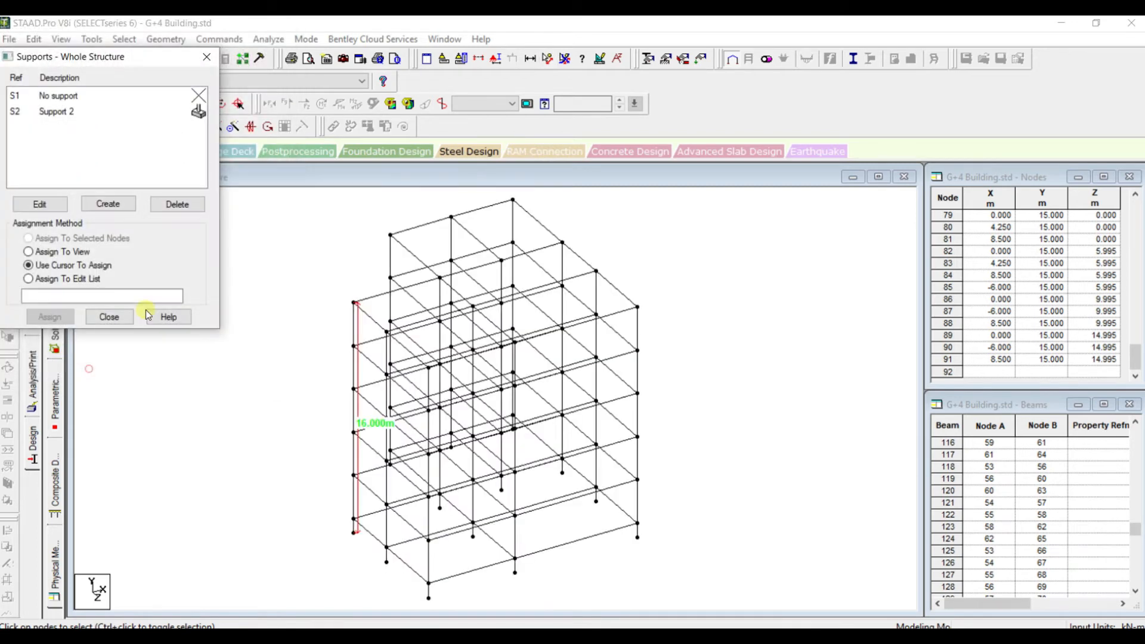
drag(160, 58, 633, 59)
click(15, 106)
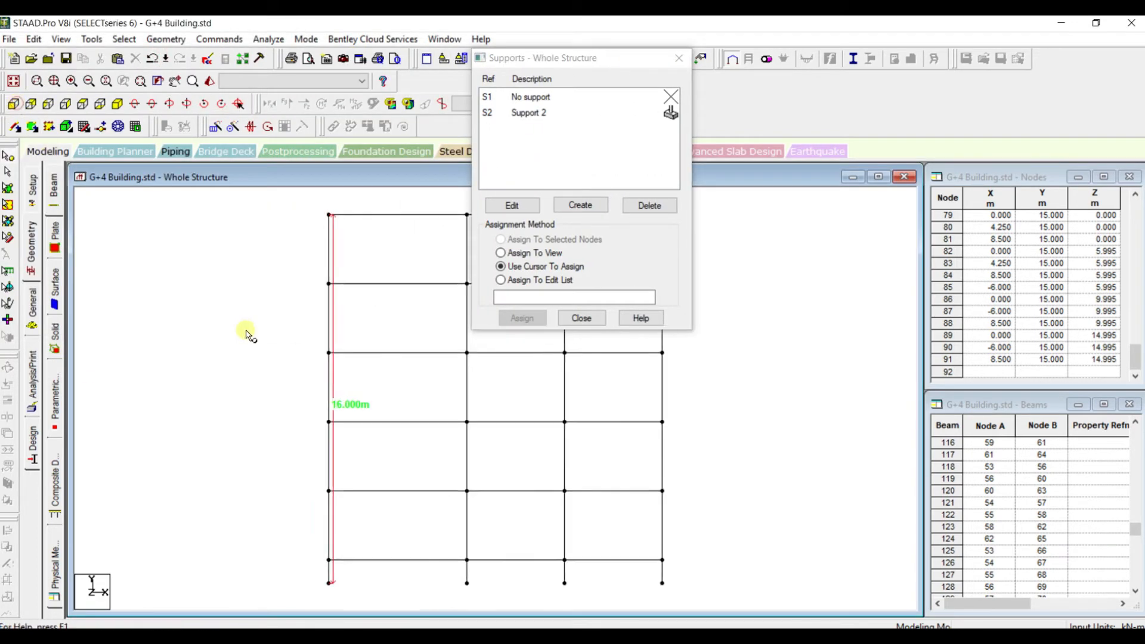
click(7, 158)
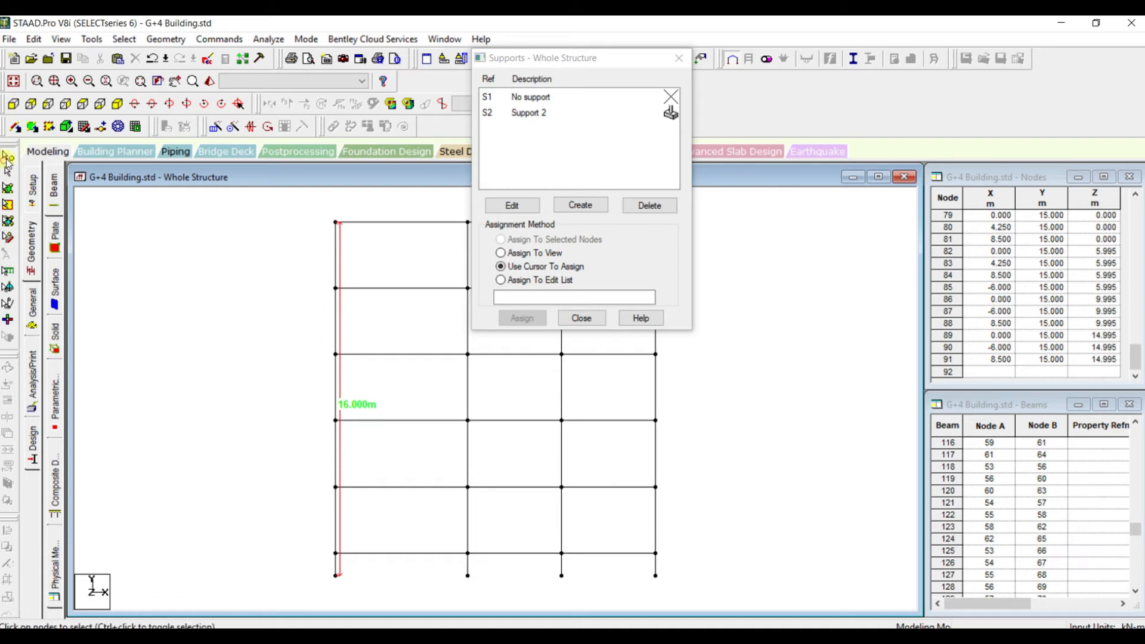
click(335, 574)
drag(330, 567, 669, 593)
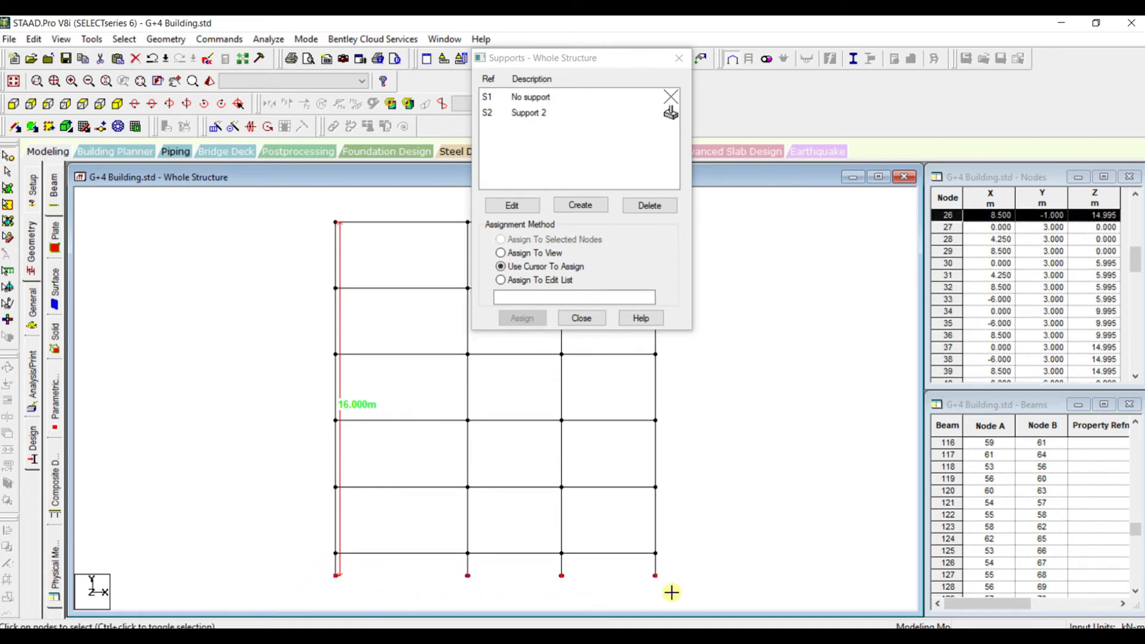
click(118, 105)
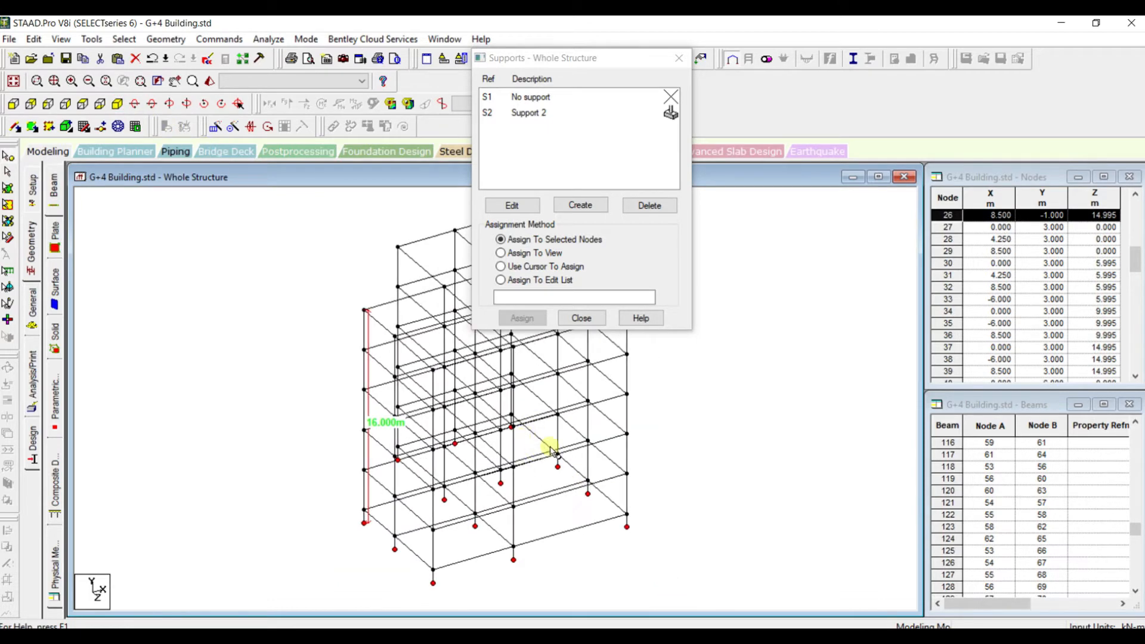
Assign the fixed support to all column base nodes, selecting them together in front view
click(514, 113)
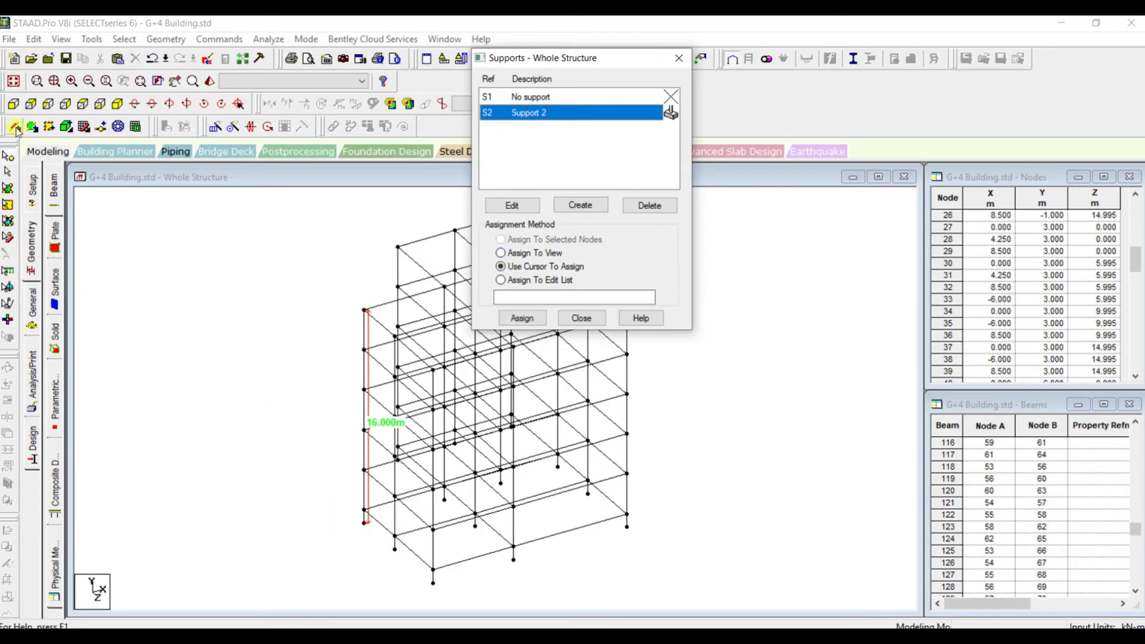
click(13, 105)
drag(303, 571, 686, 598)
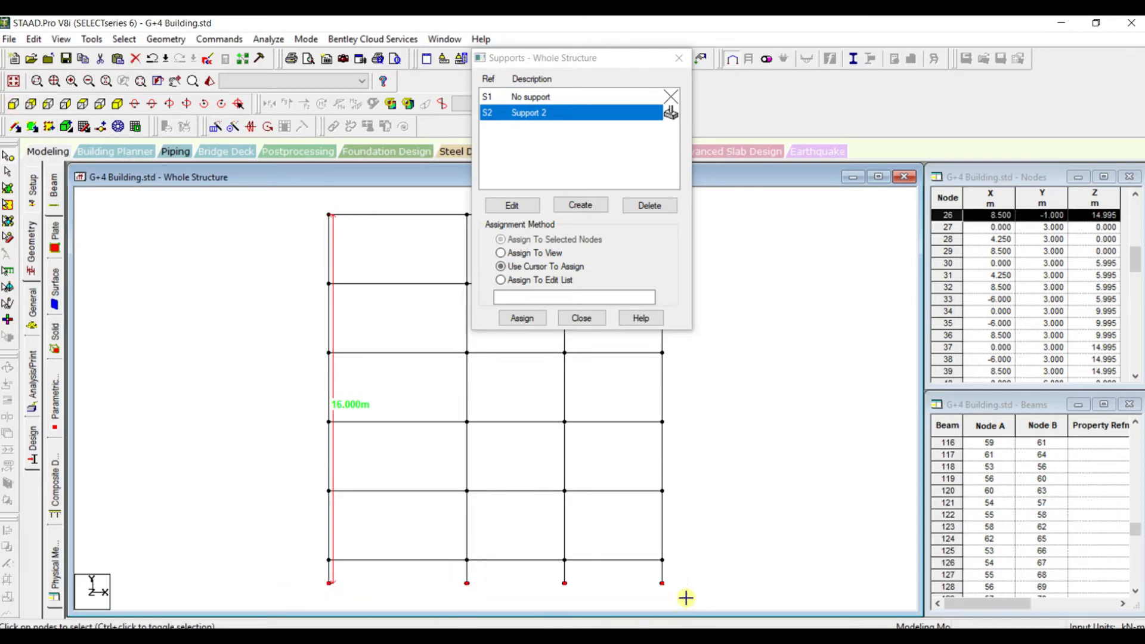
click(118, 104)
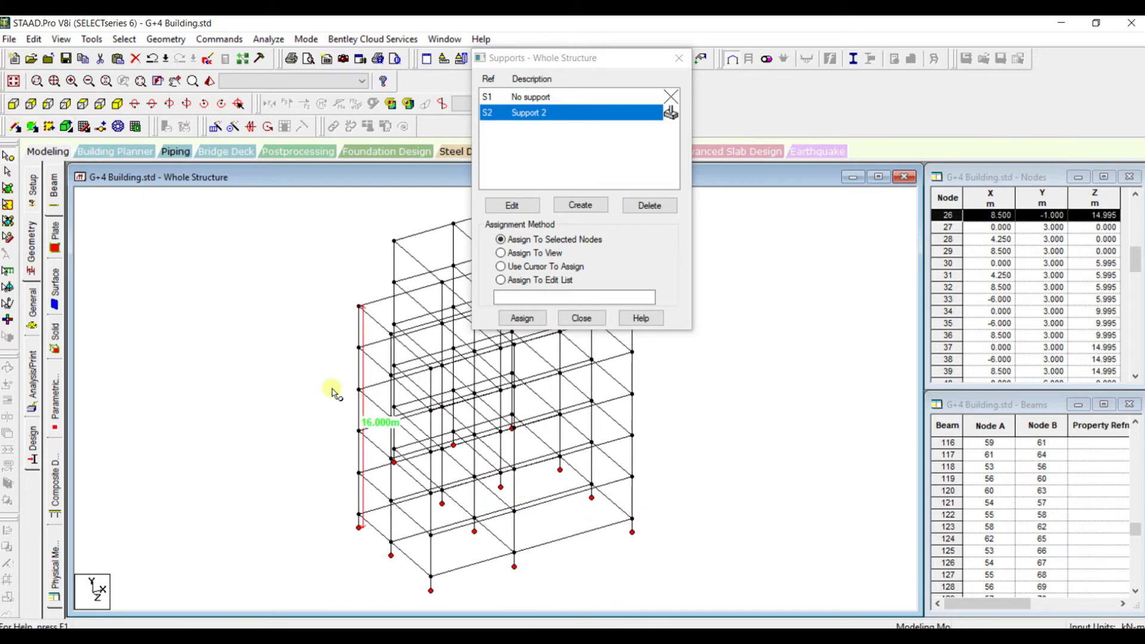
scroll(469, 513, up, 2)
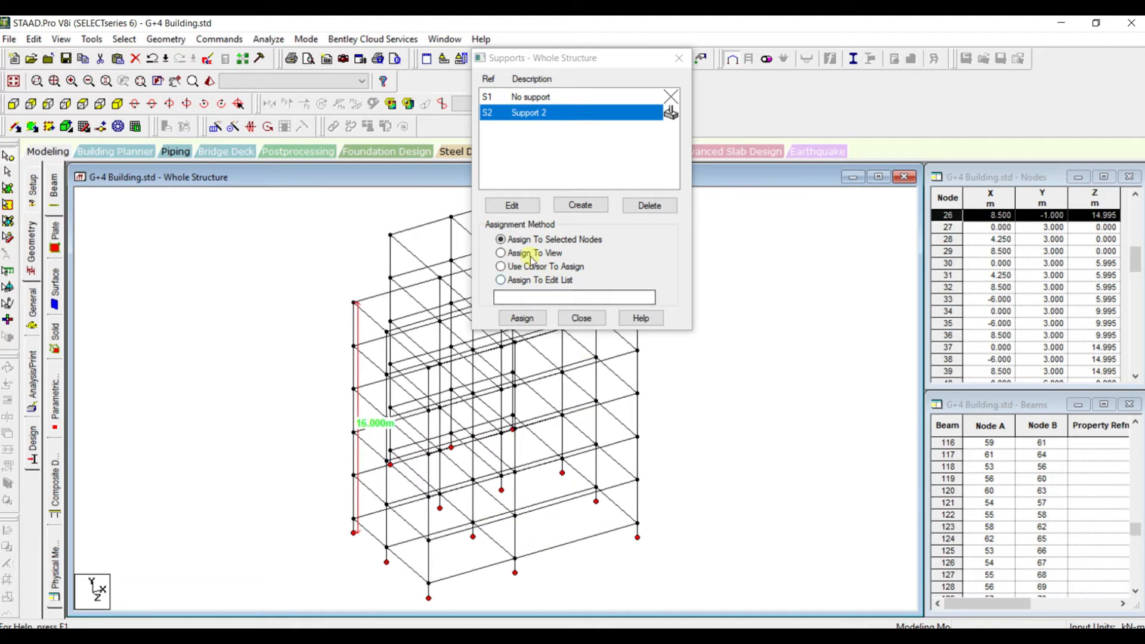
click(522, 318)
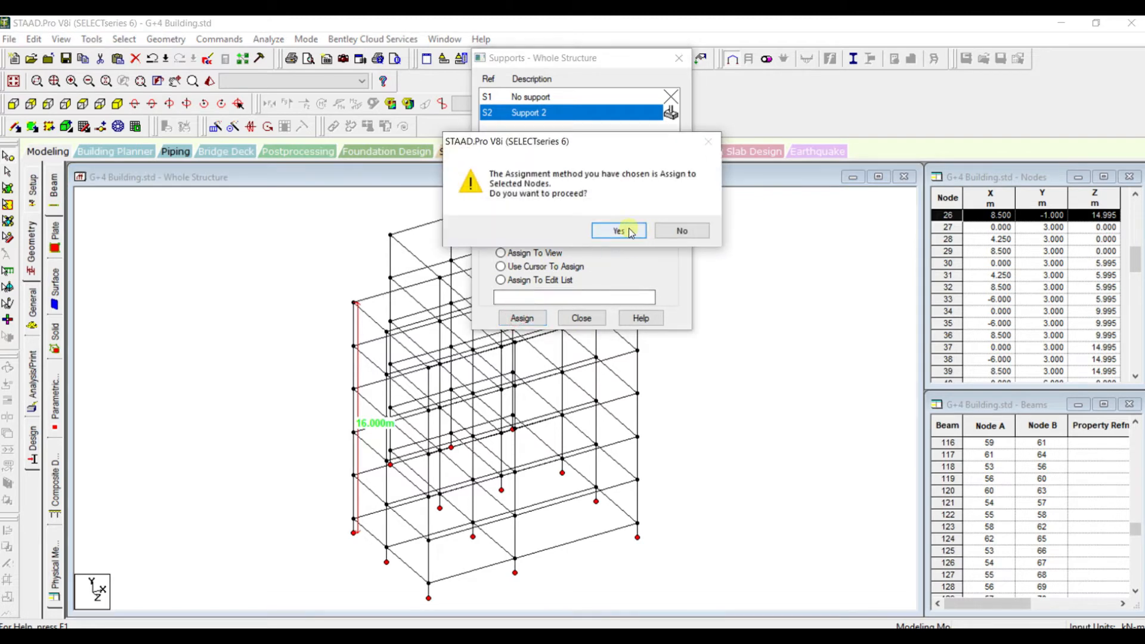
click(629, 228)
click(582, 318)
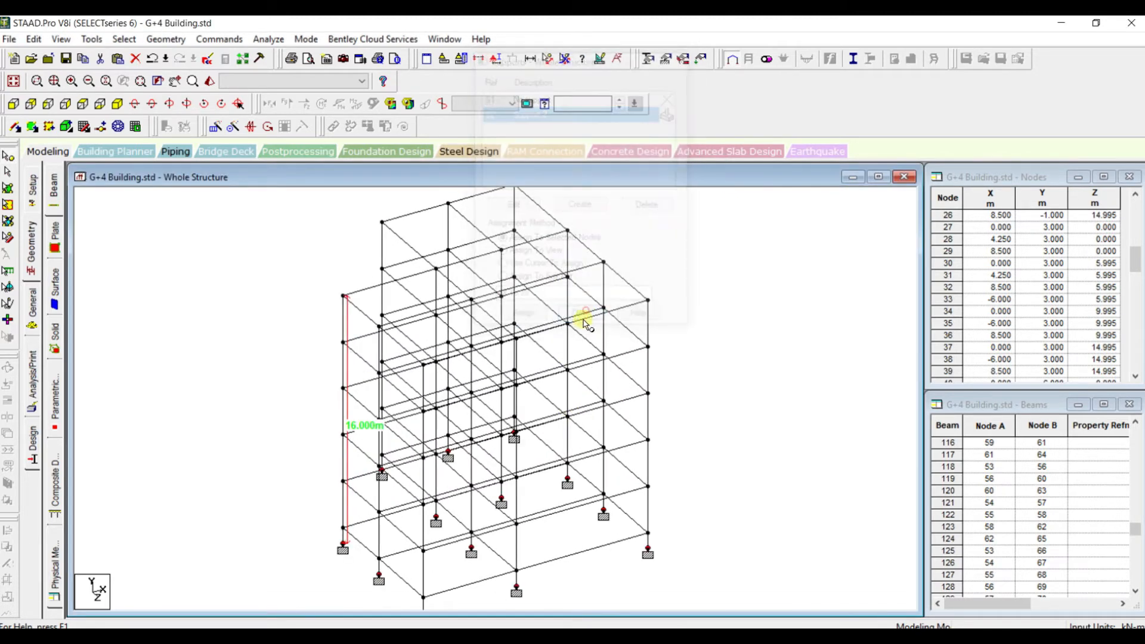
Inspect the fixed supports at all column bases in the isometric view
scroll(596, 431, up, 4)
scroll(574, 478, down, 3)
scroll(550, 486, up, 3)
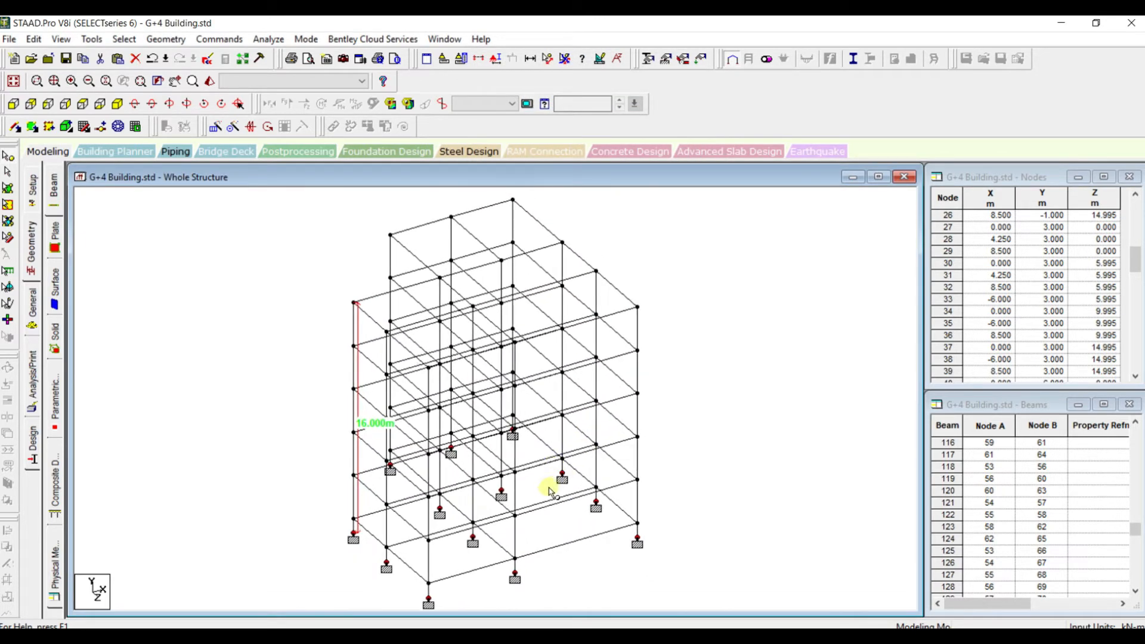
click(541, 484)
scroll(541, 484, down, 2)
scroll(540, 483, up, 2)
scroll(421, 509, down, 1)
scroll(414, 514, down, 2)
scroll(414, 514, up, 3)
scroll(299, 419, down, 2)
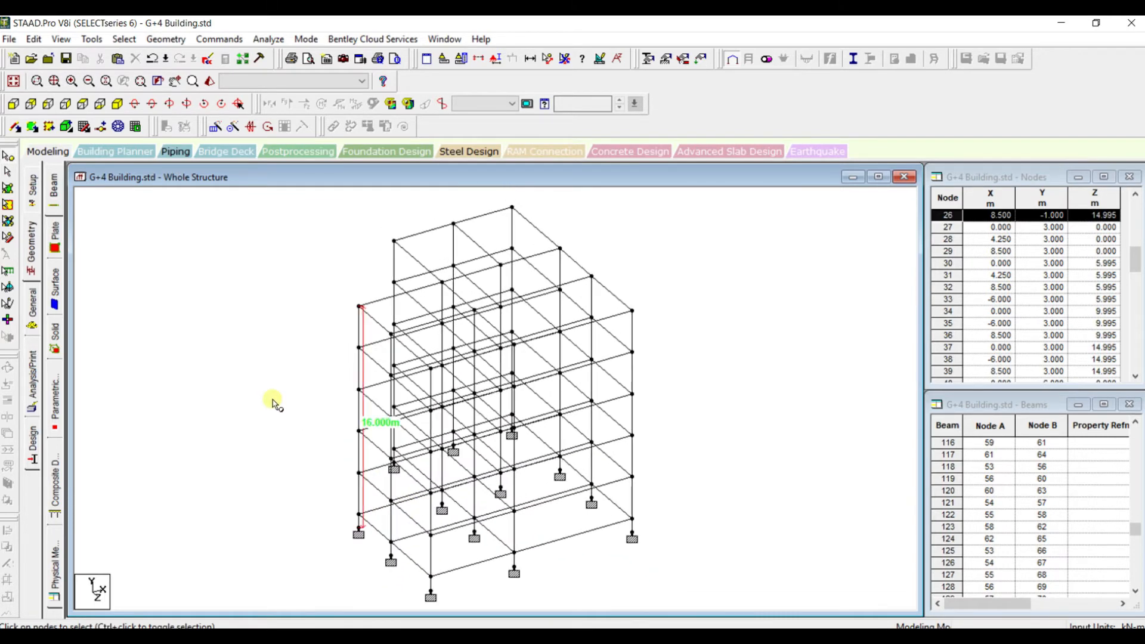
Define a rectangular concrete section with YD 0.450 m and ZD 0.300 m
click(169, 39)
mouse_move(220, 39)
mouse_move(252, 87)
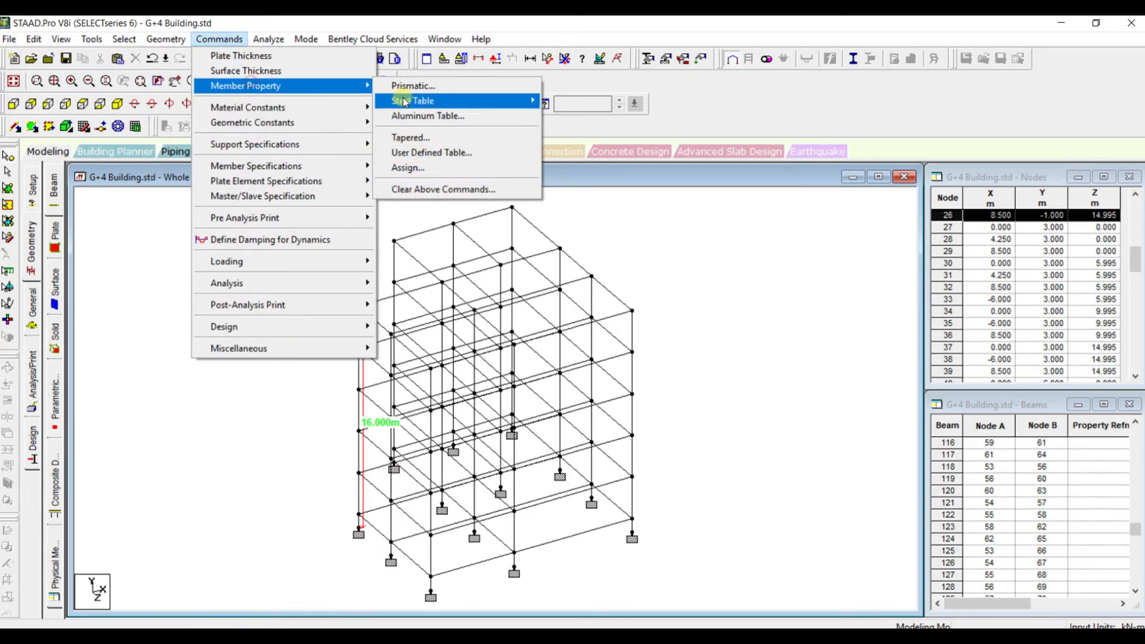
click(414, 89)
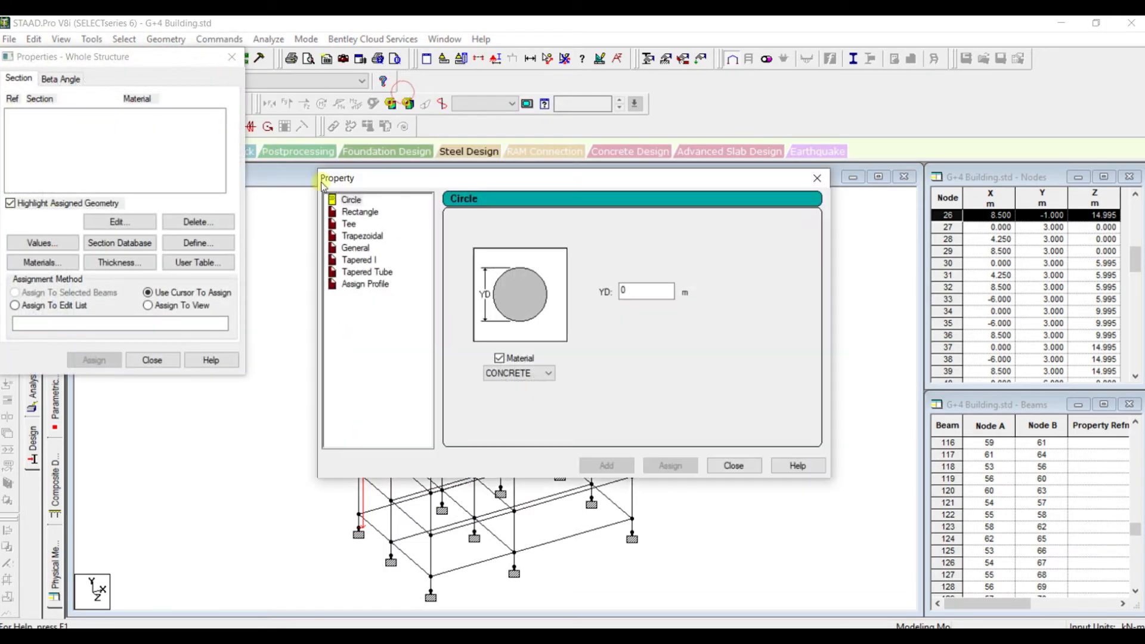
click(360, 212)
click(644, 281)
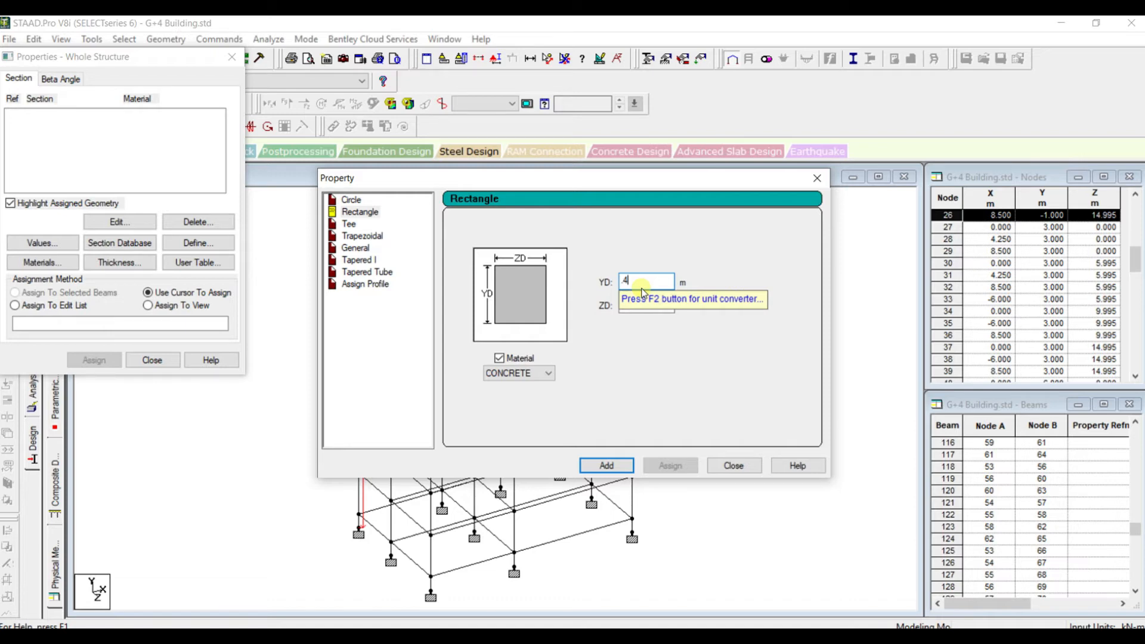
key(Tab)
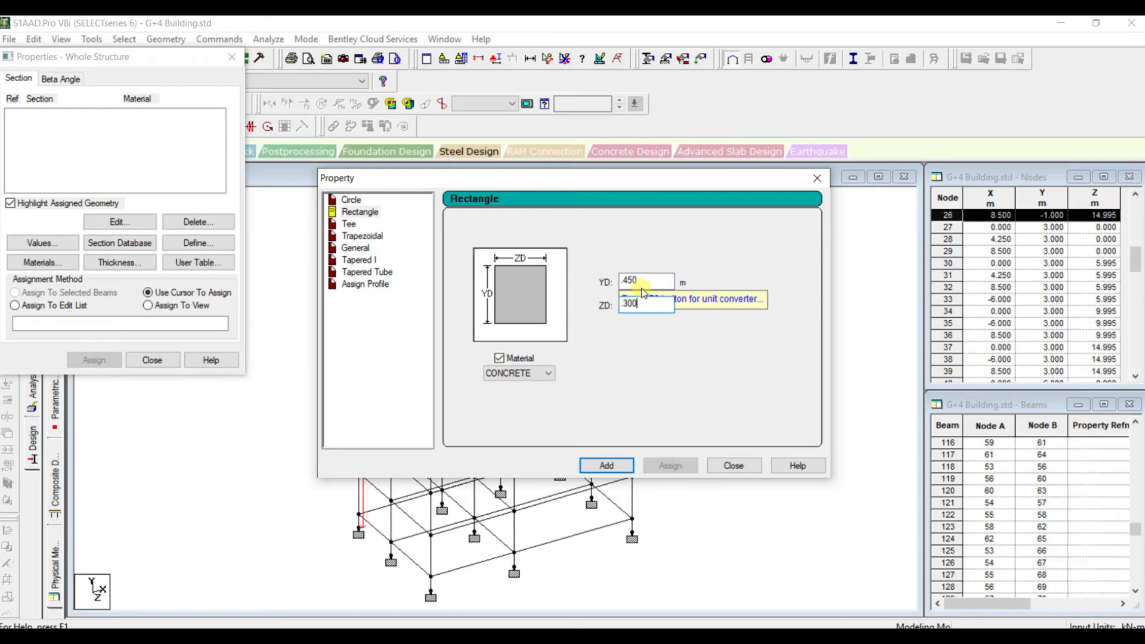
click(615, 465)
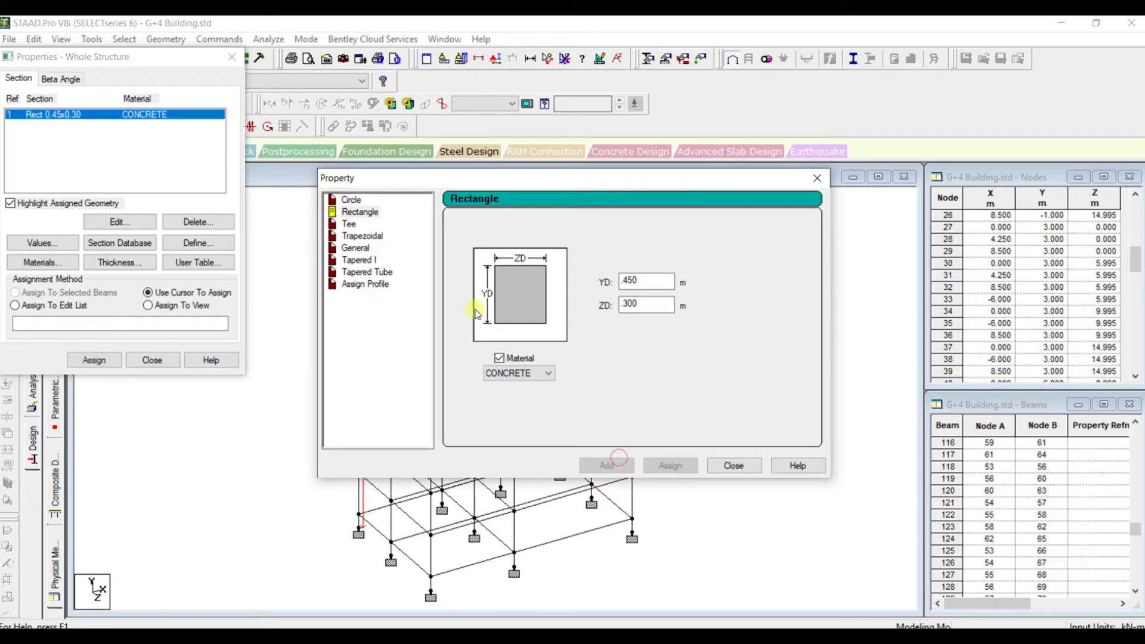
Add a second rectangular concrete section with YD 0.450 m and ZD 0.230 m, finishing the section definitions
drag(652, 281, 616, 276)
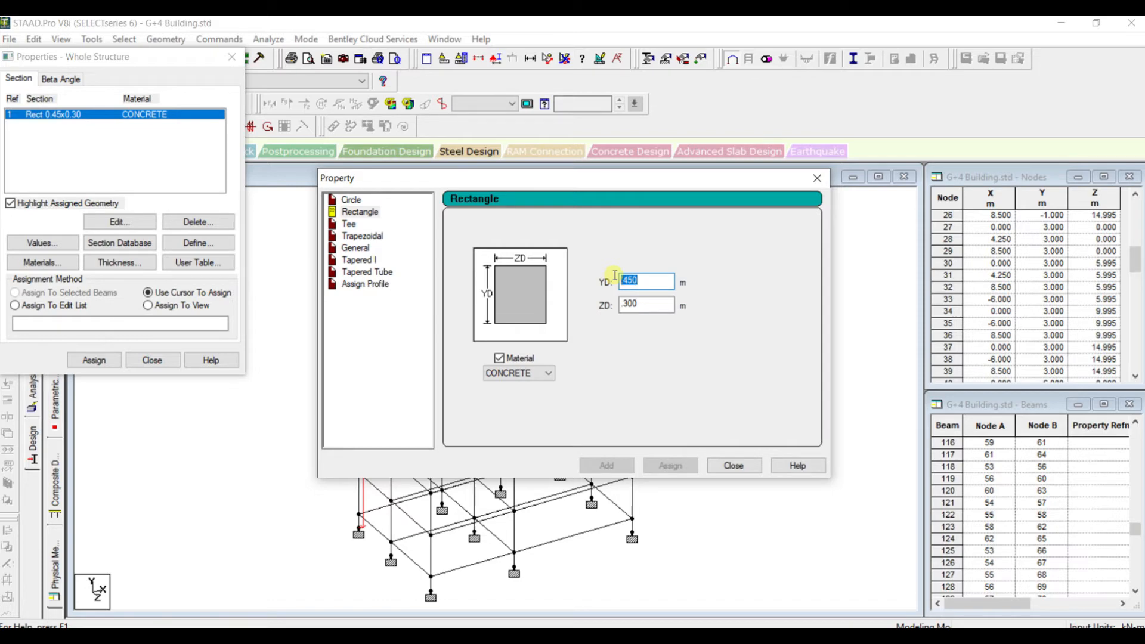
key(Tab)
text(.23)
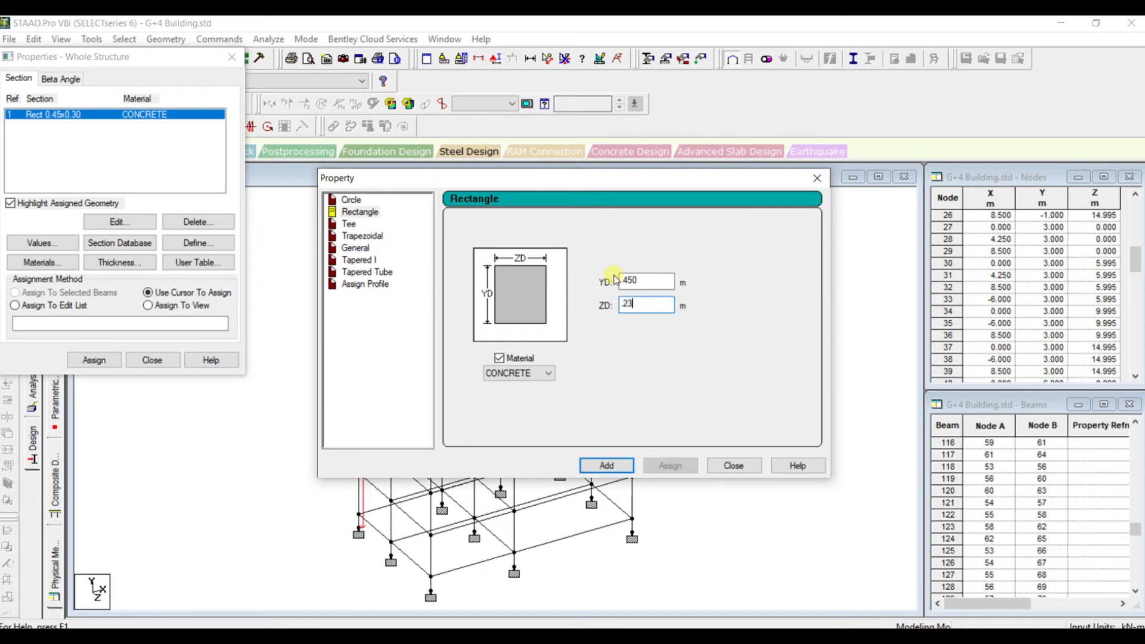
click(600, 462)
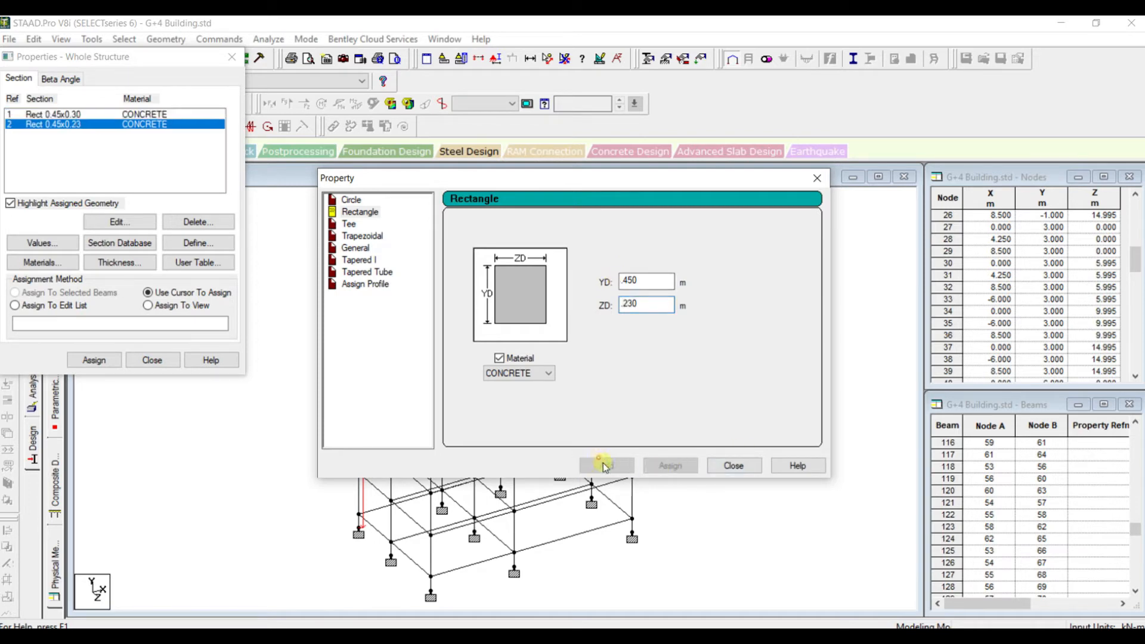
click(735, 465)
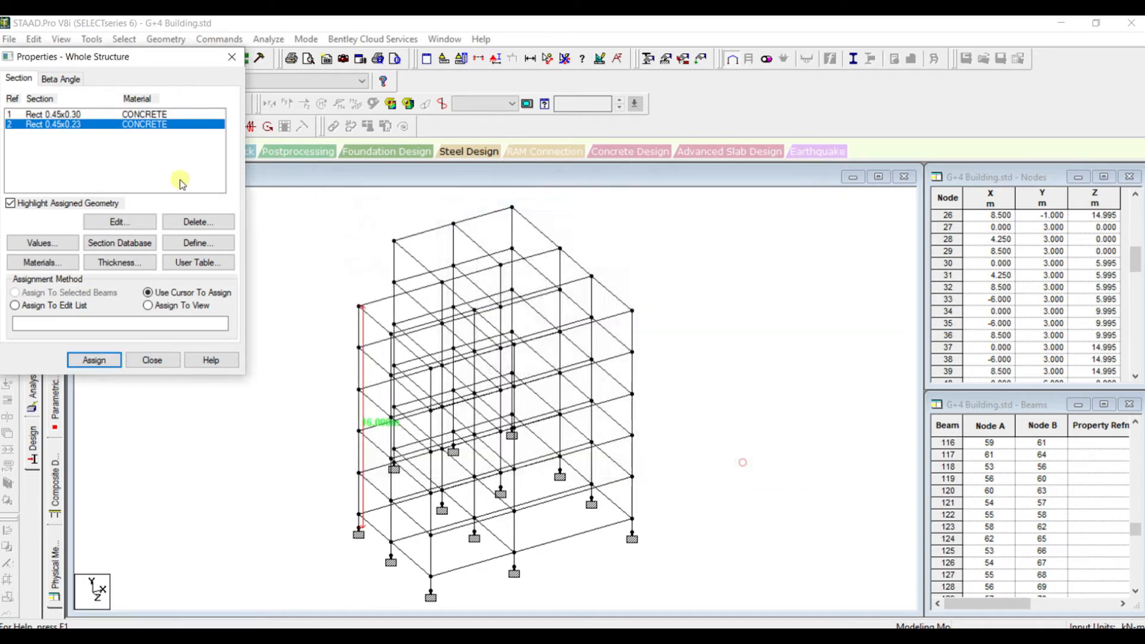
Assign the Rect 0.45x0.30 section to all columns, selecting every member parallel to Y
click(76, 114)
drag(77, 55, 82, 121)
click(124, 39)
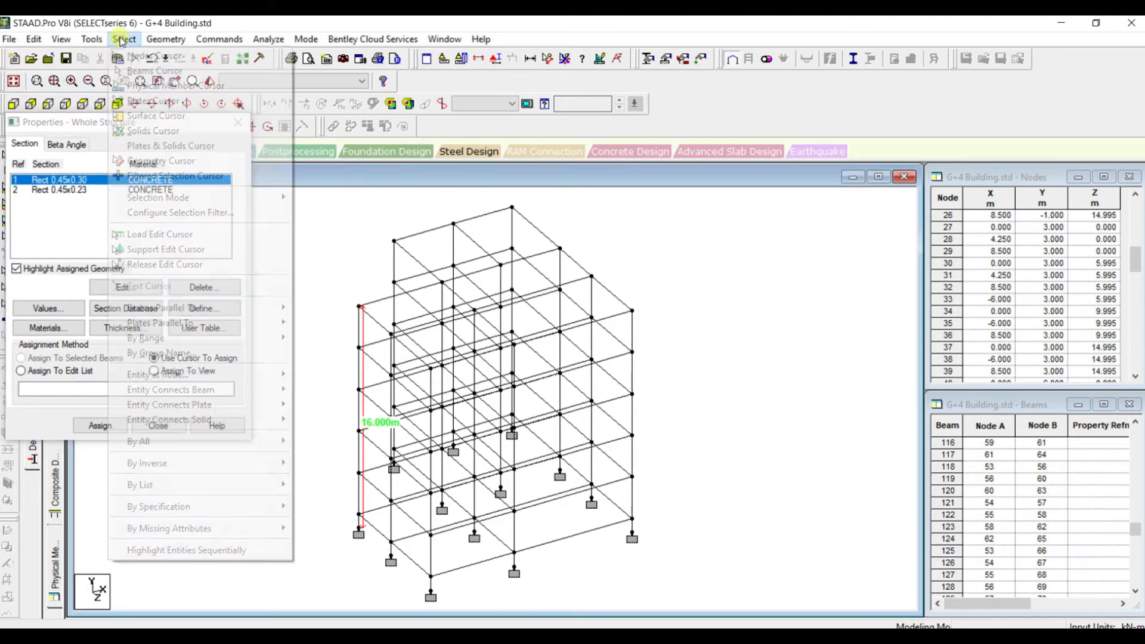
mouse_move(257, 307)
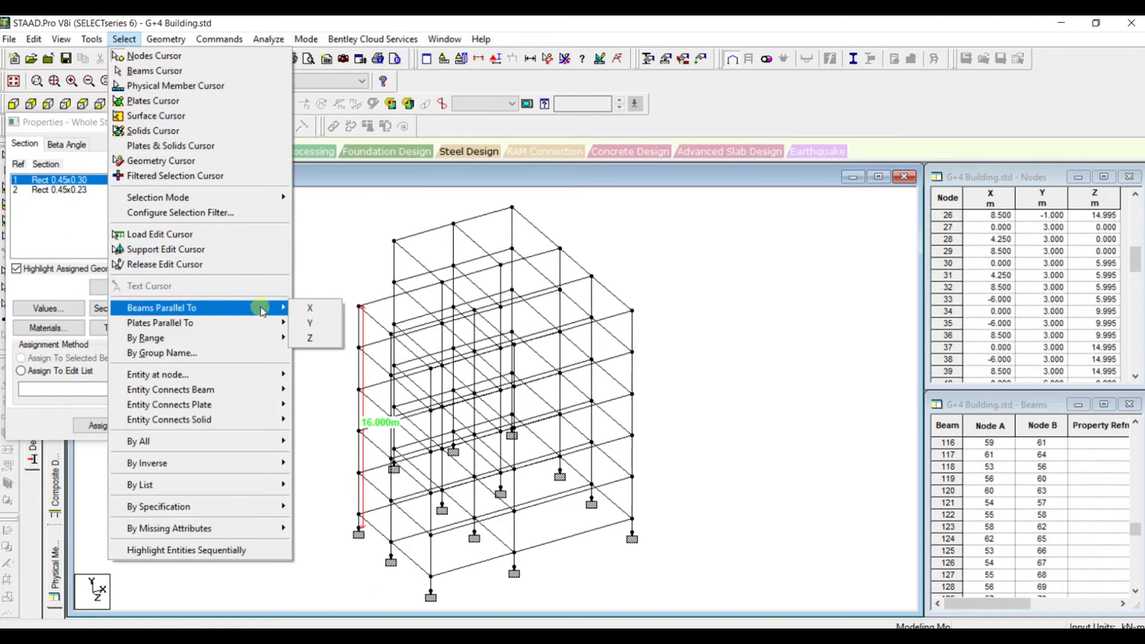
click(319, 325)
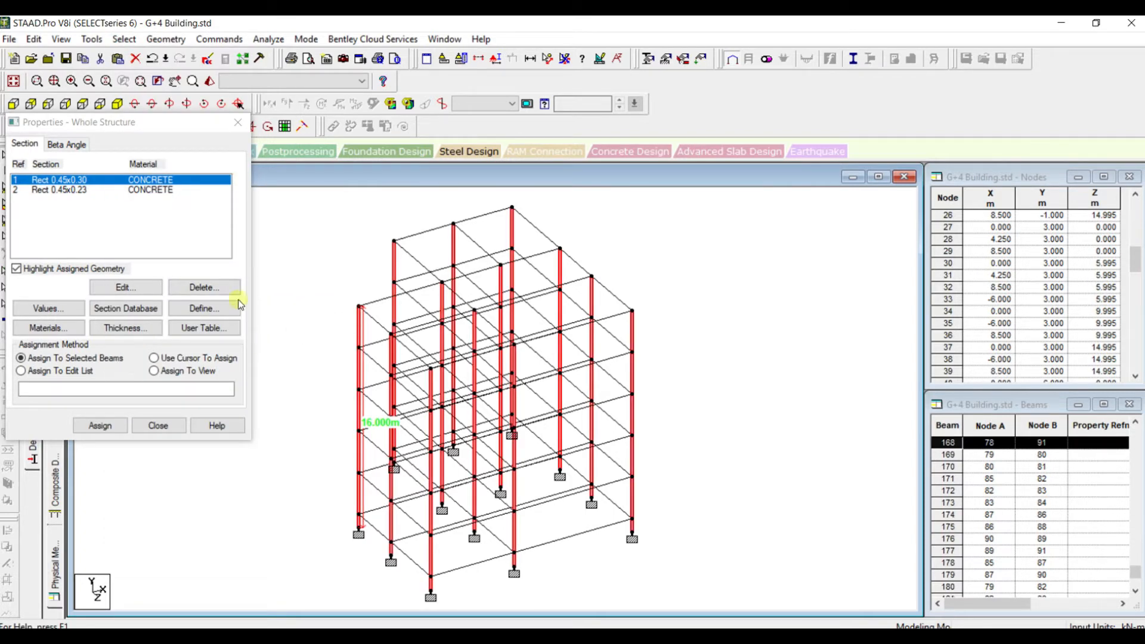
click(83, 181)
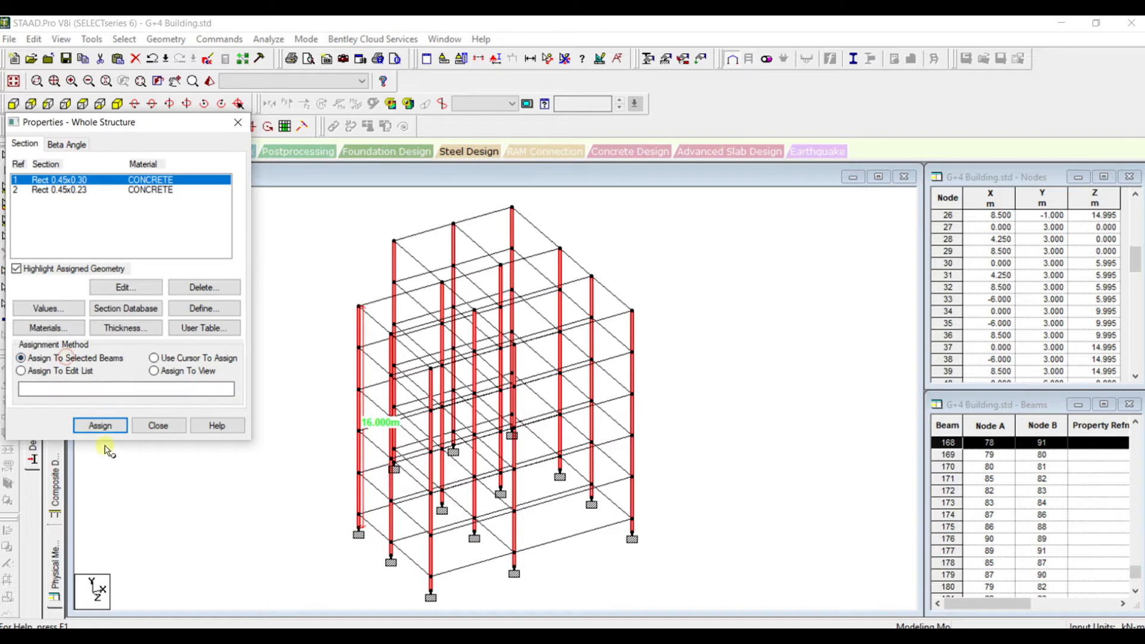
click(100, 426)
click(175, 318)
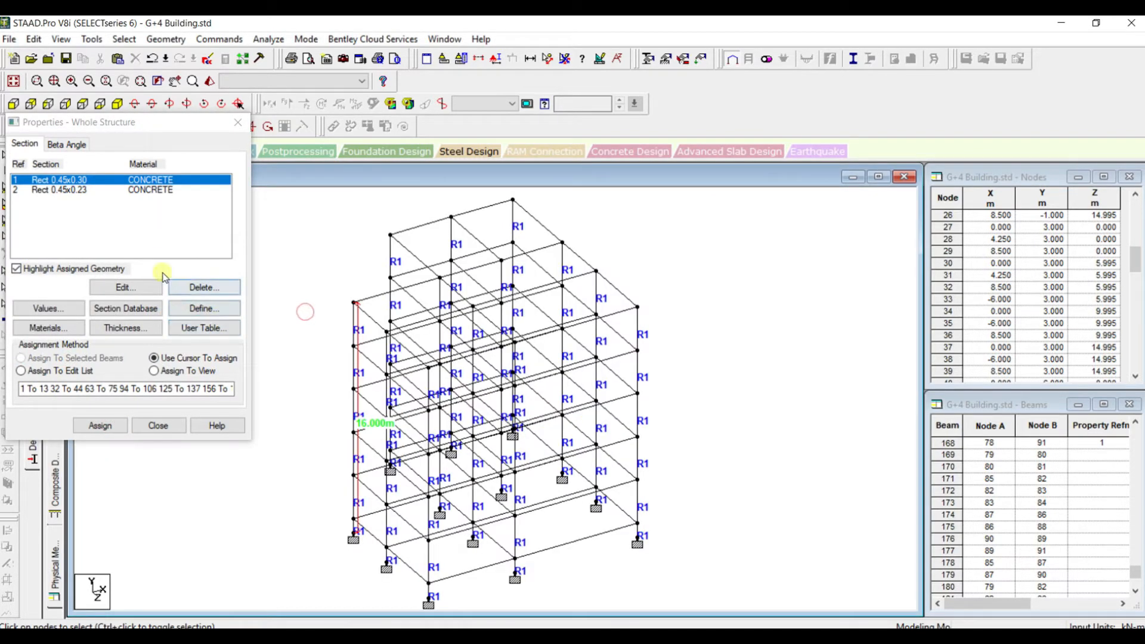
Assign the Rect 0.45x0.23 section to all floor beams, selecting the members parallel to X and Z together
click(105, 189)
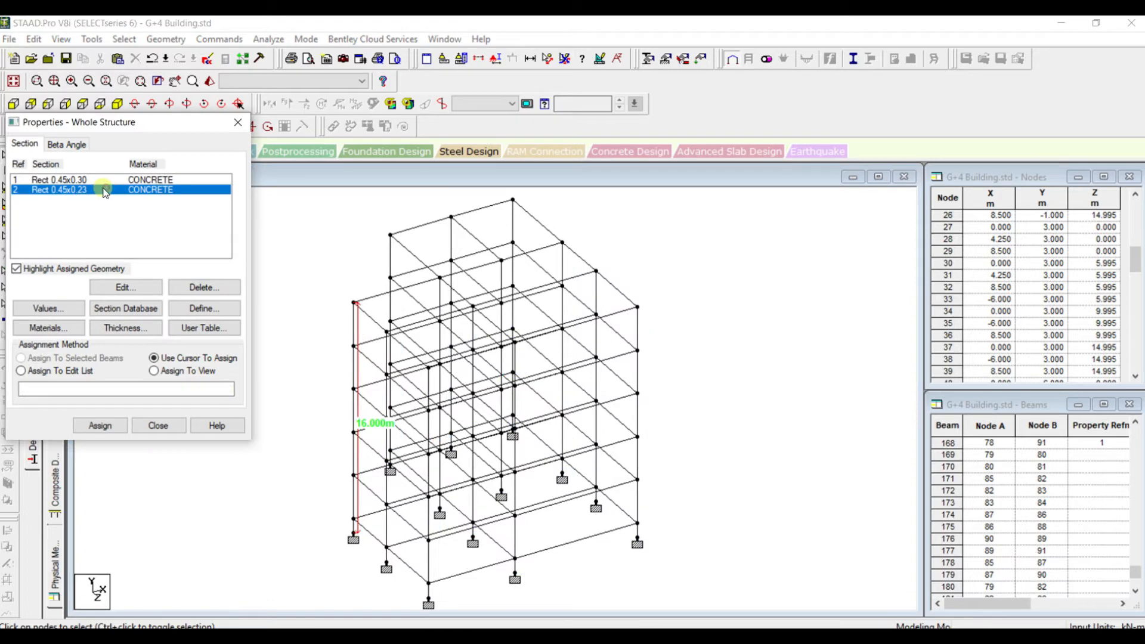
click(124, 39)
mouse_move(193, 307)
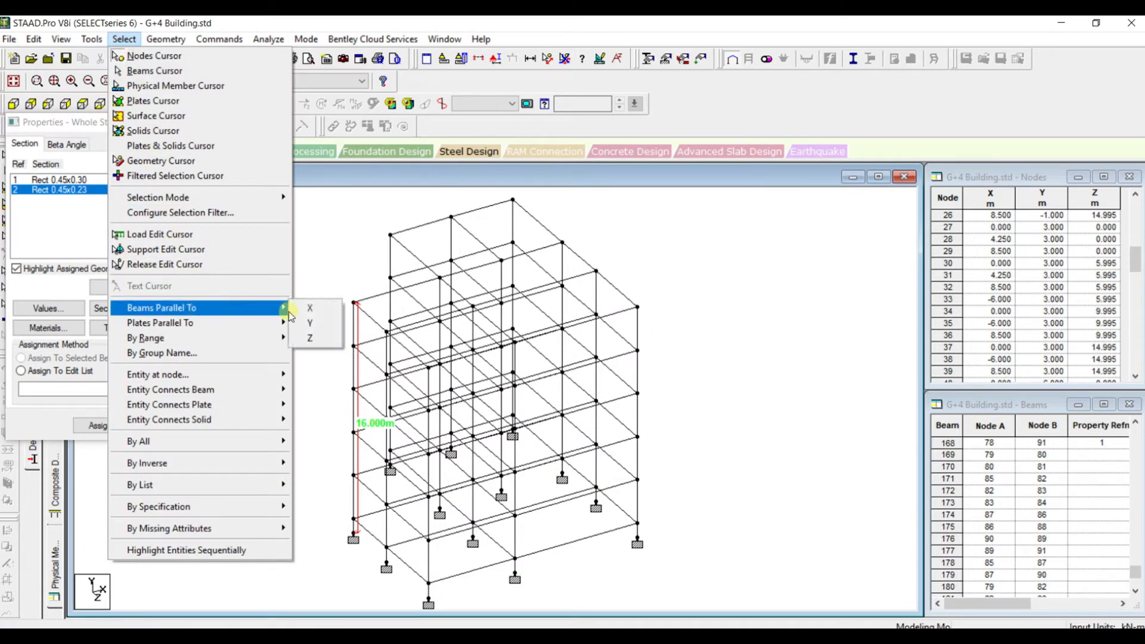
click(292, 310)
click(125, 40)
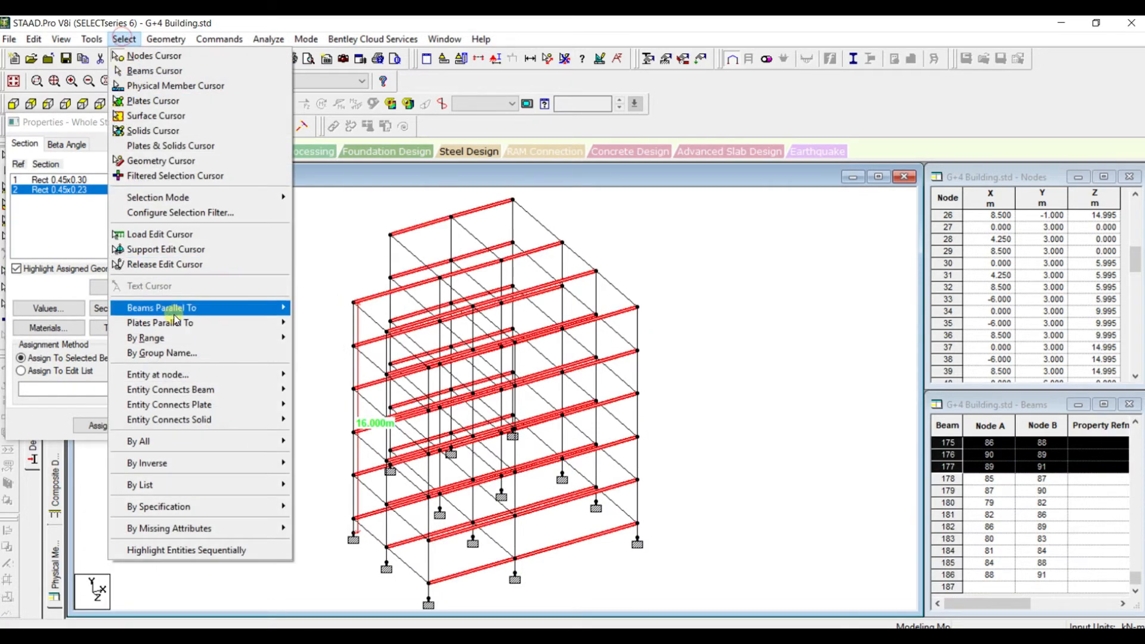
mouse_move(185, 308)
click(310, 335)
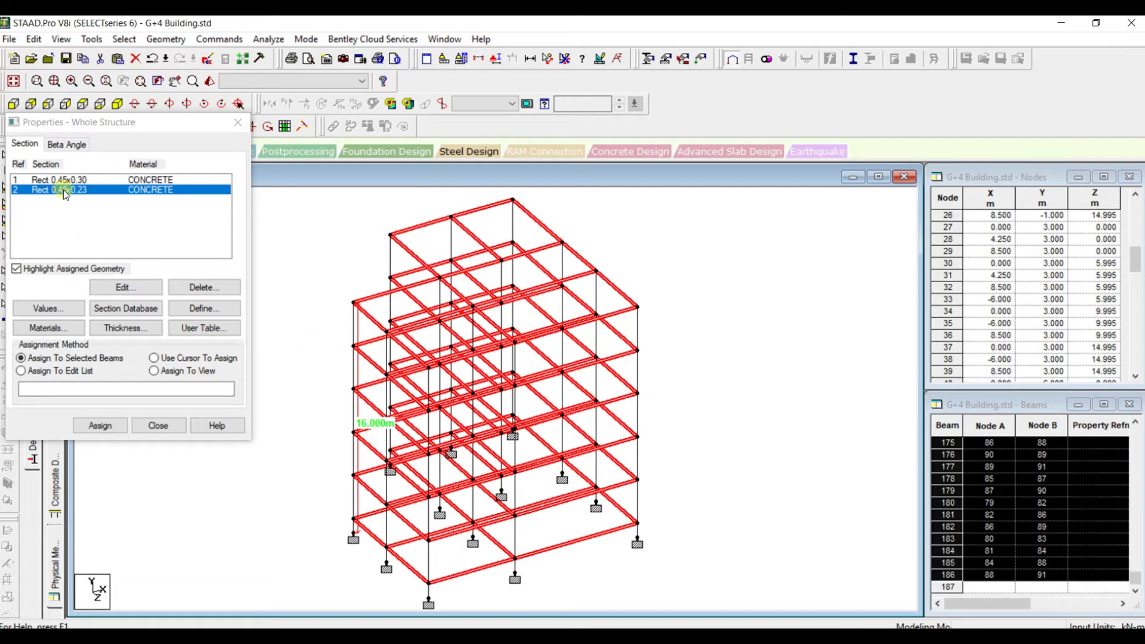
click(100, 426)
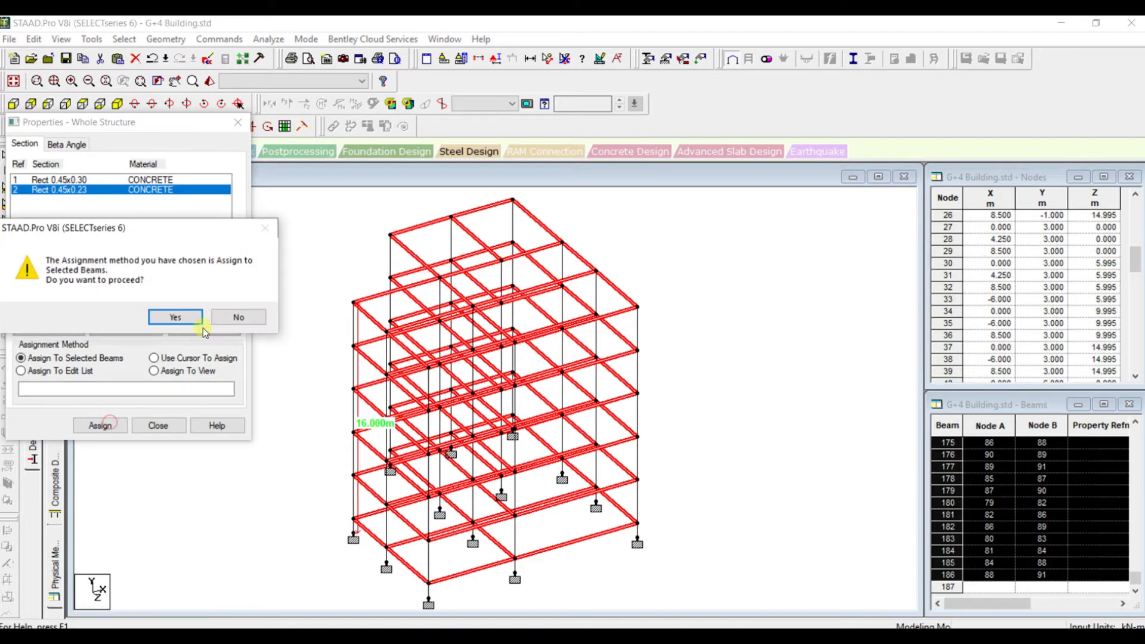
click(176, 320)
click(160, 426)
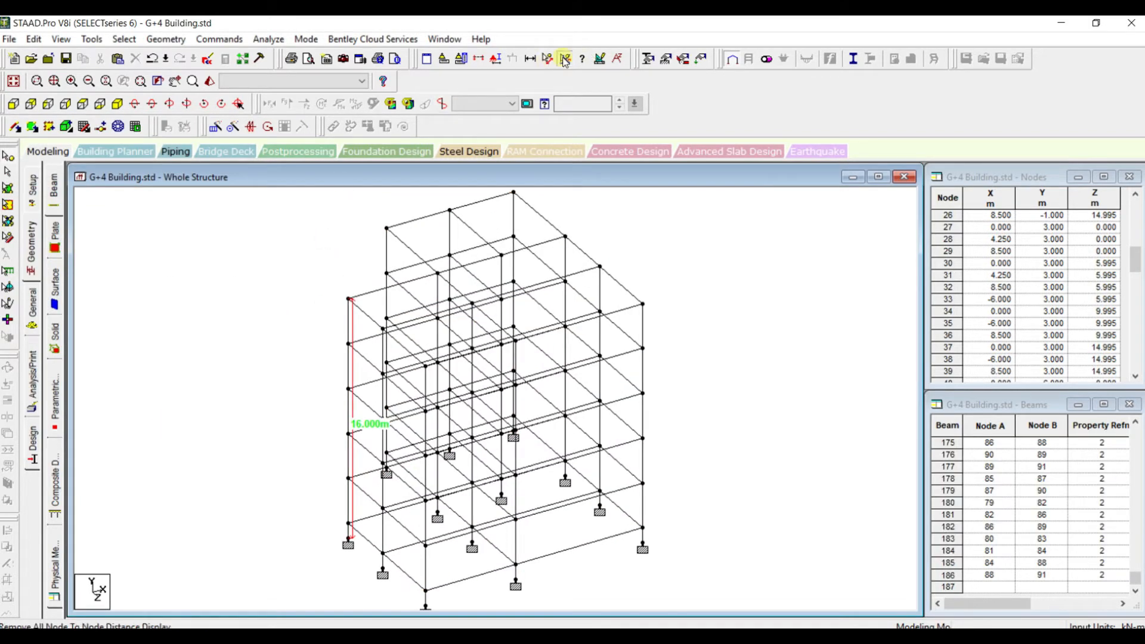
Remove the node-to-node distance display from the frame and inspect the whole structure in a rotated 3D rendered view
click(564, 61)
click(275, 244)
click(209, 80)
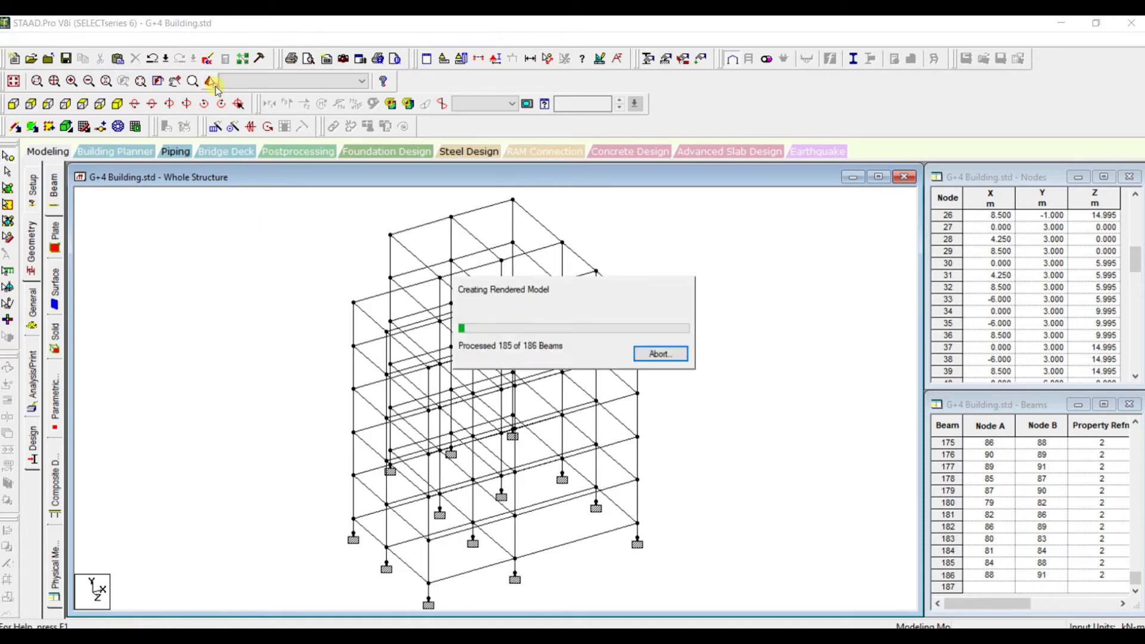
mouse_move(587, 344)
mouse_down()
mouse_move(634, 347)
mouse_move(600, 349)
mouse_up()
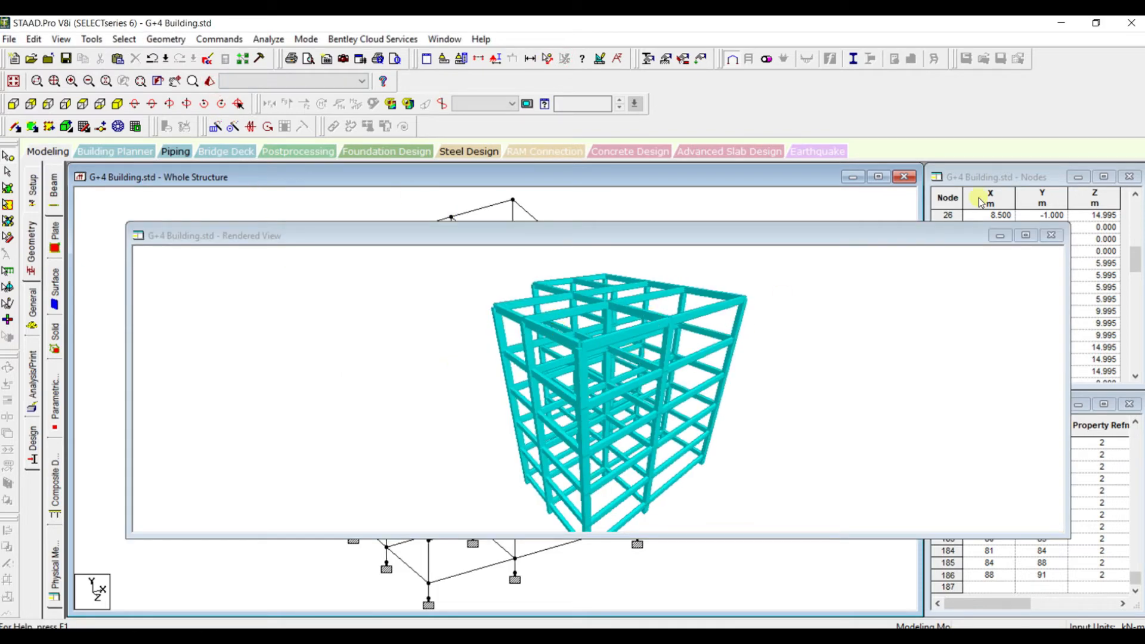
click(1027, 235)
drag(695, 273, 605, 310)
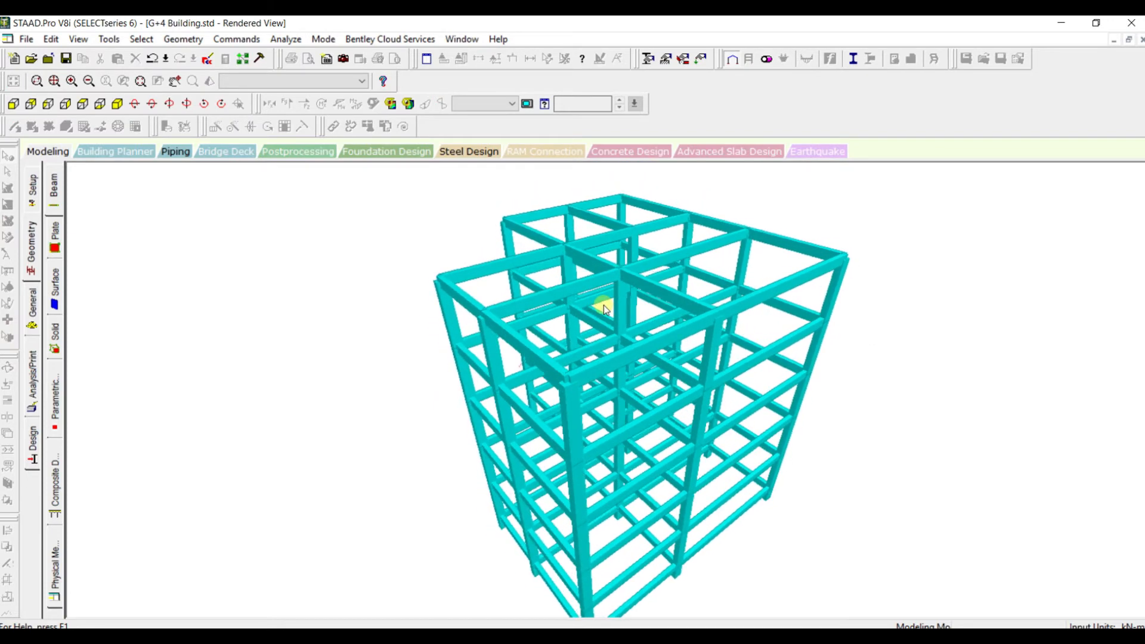
click(1142, 40)
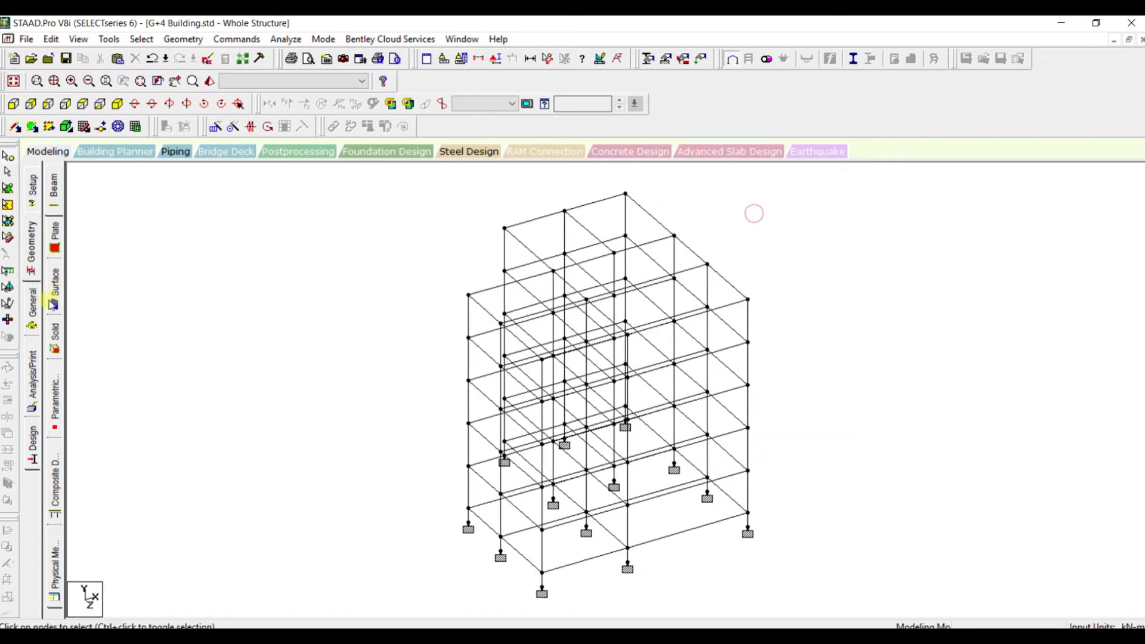
Create primary load case 1 with loading type Dead and the title DL
click(34, 301)
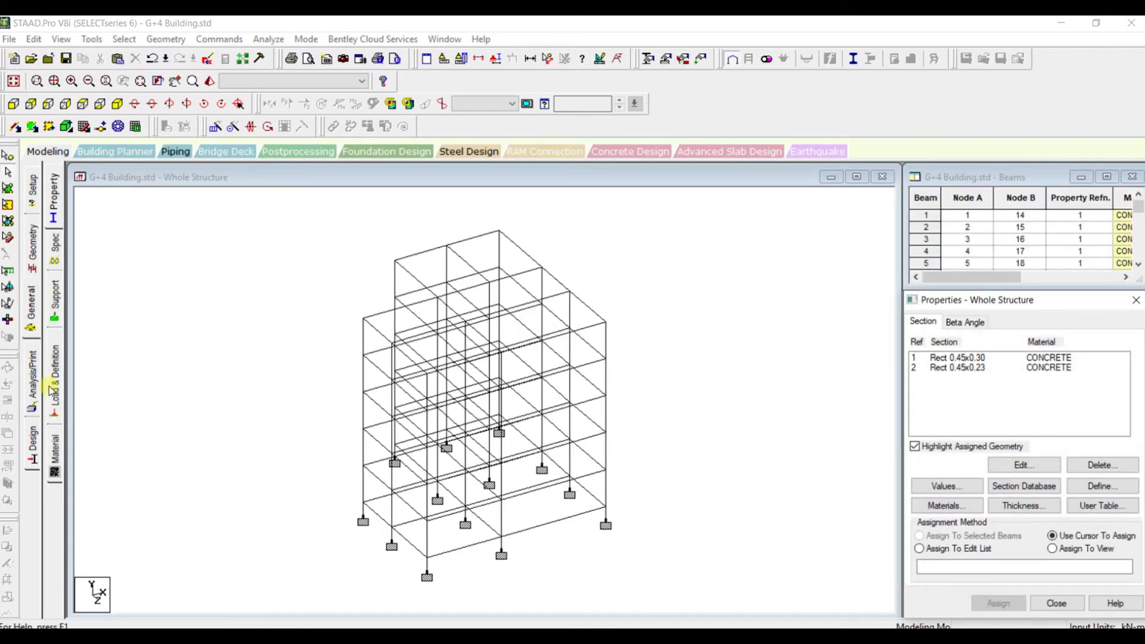
click(52, 389)
click(968, 204)
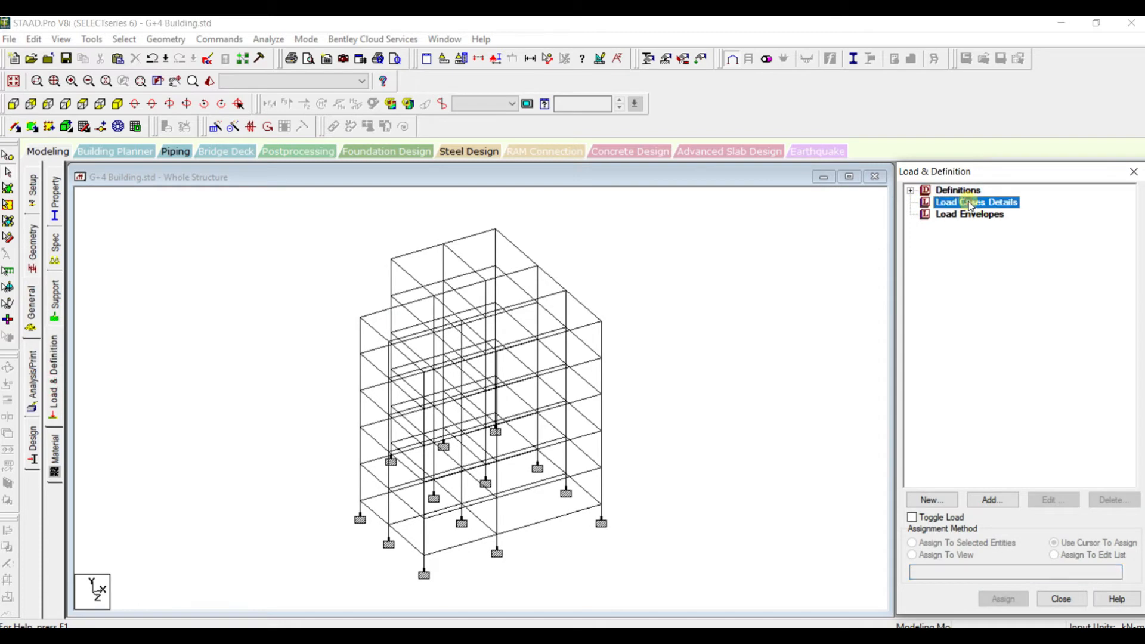
click(990, 500)
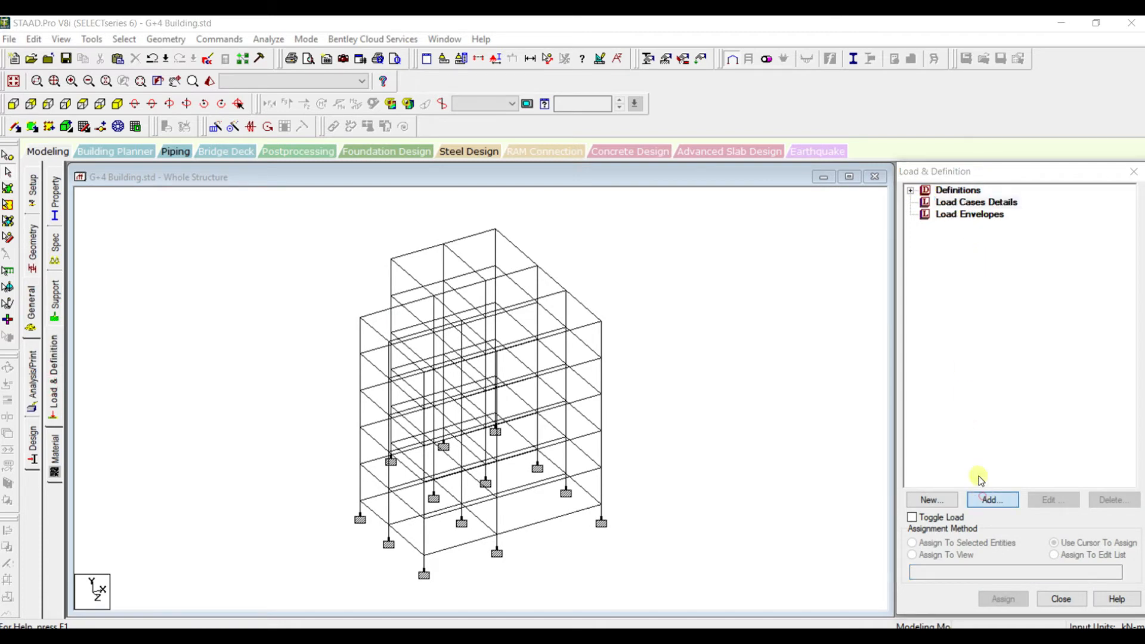
click(656, 244)
click(656, 245)
click(657, 244)
click(647, 258)
drag(582, 303, 440, 303)
text(DL)
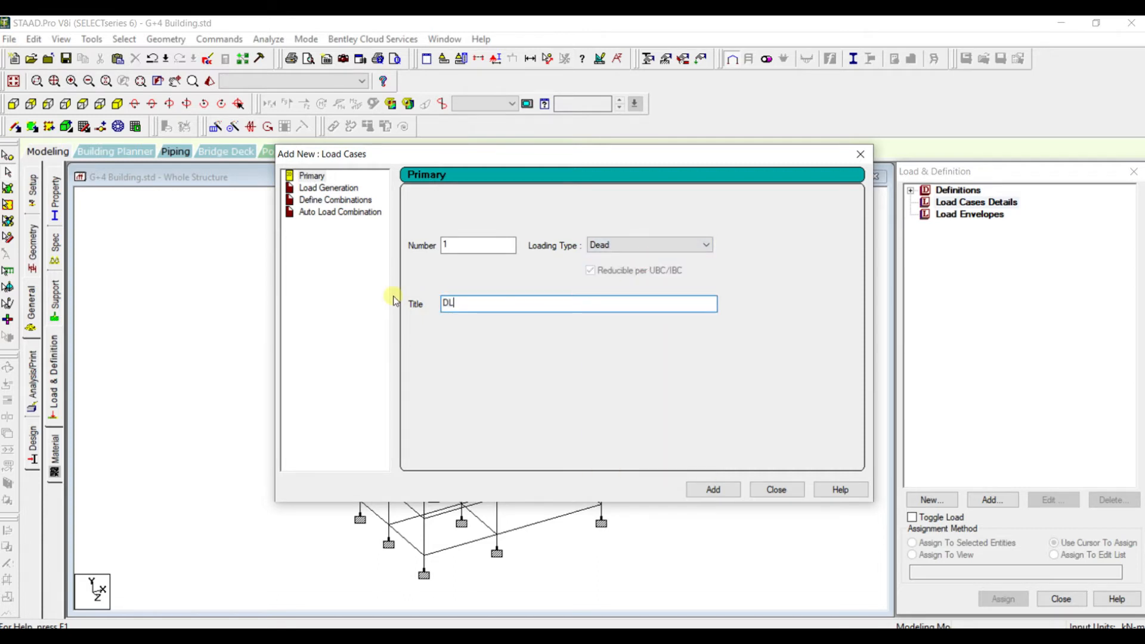
click(724, 491)
Create primary load case 2 with loading type Live and the title Live Load
drag(571, 300, 412, 286)
text(LL)
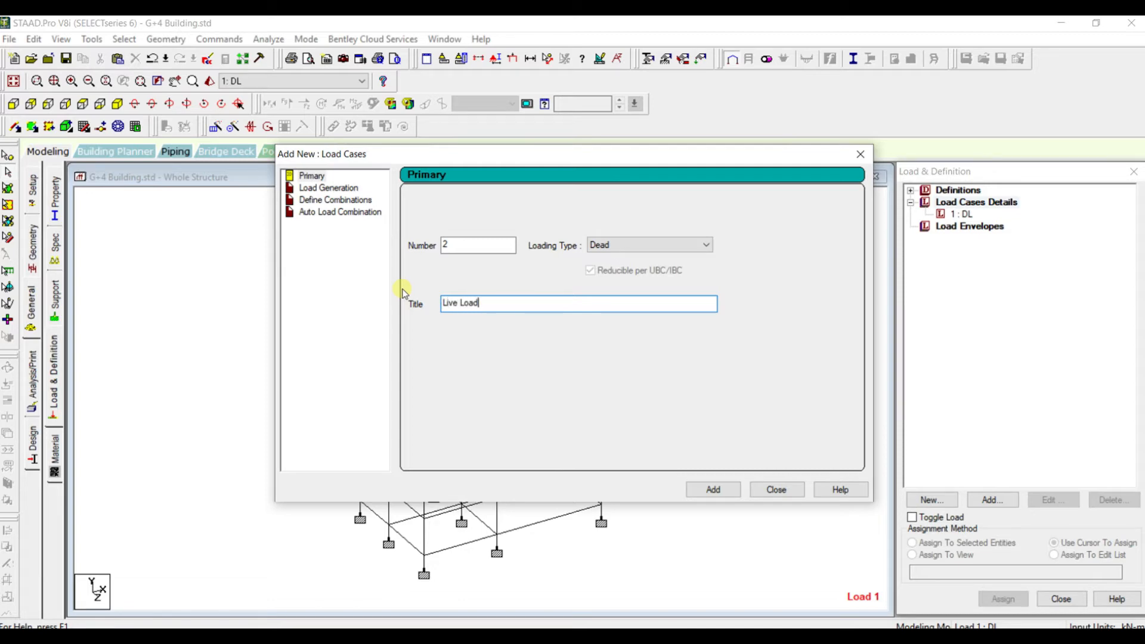
click(608, 245)
click(614, 263)
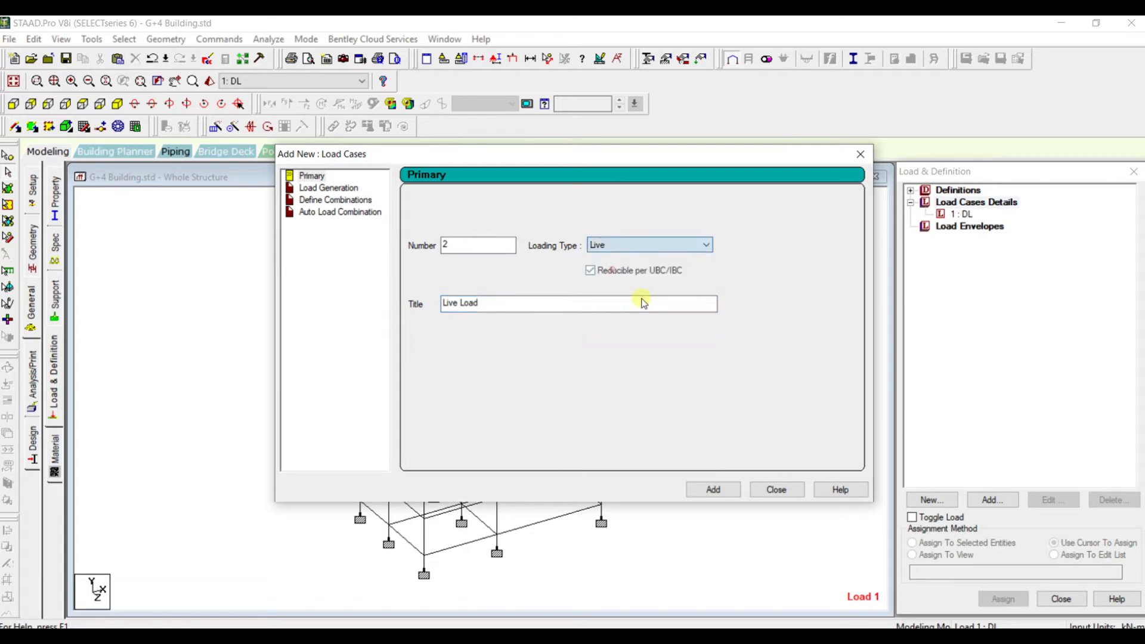
click(719, 489)
click(794, 491)
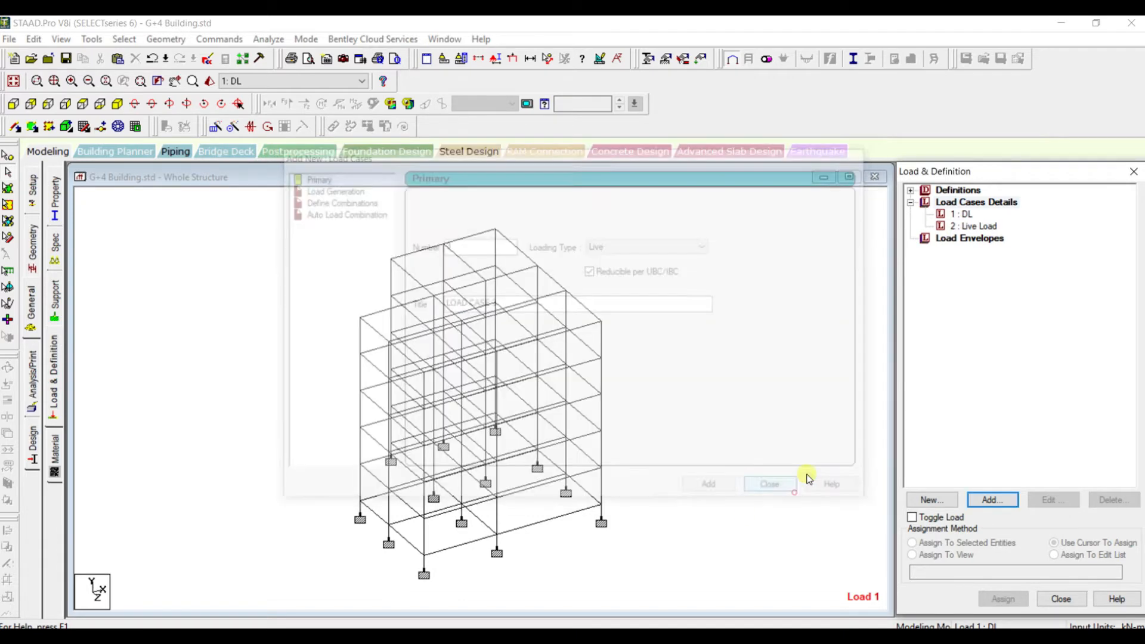
Add a selfweight load in the Y direction with factor -1 to the DL load case
click(962, 214)
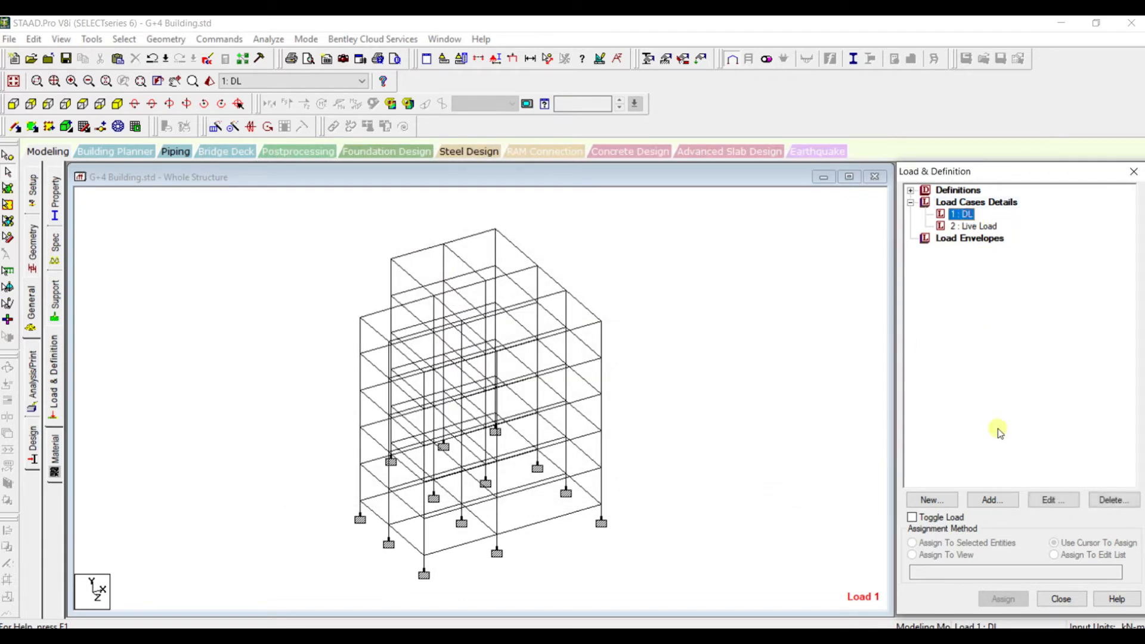
click(986, 501)
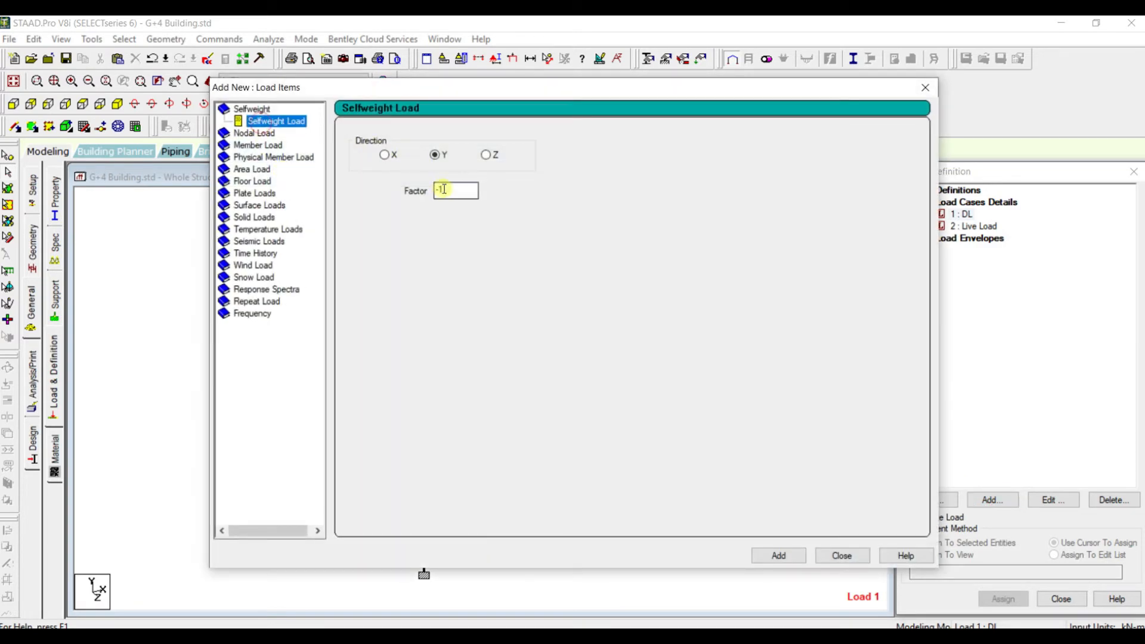
click(444, 190)
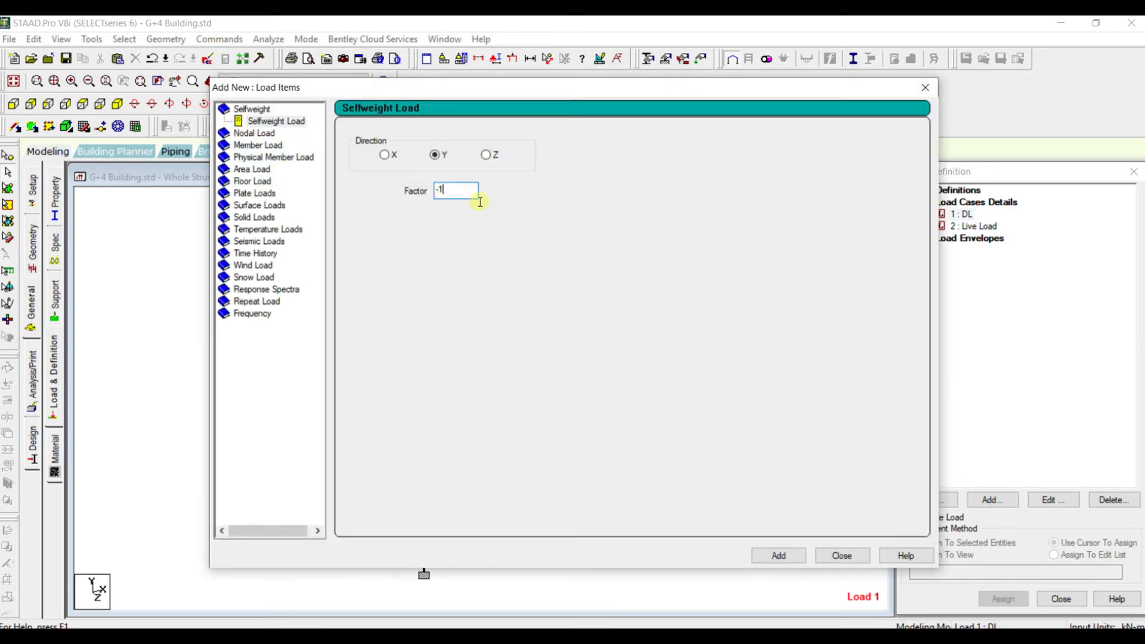
click(778, 558)
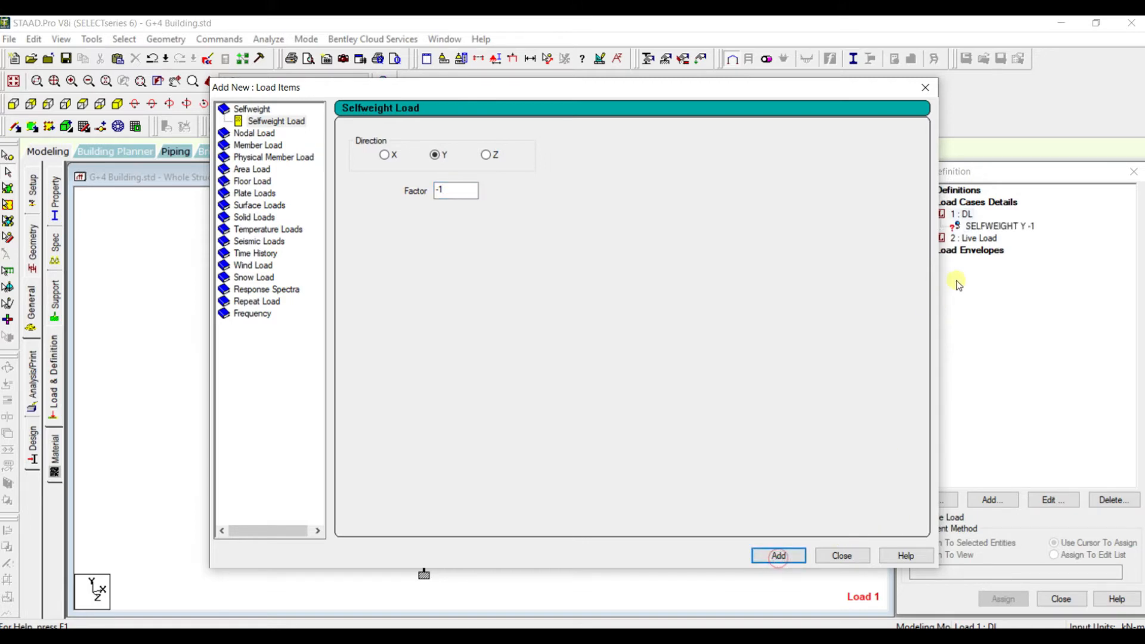
click(926, 88)
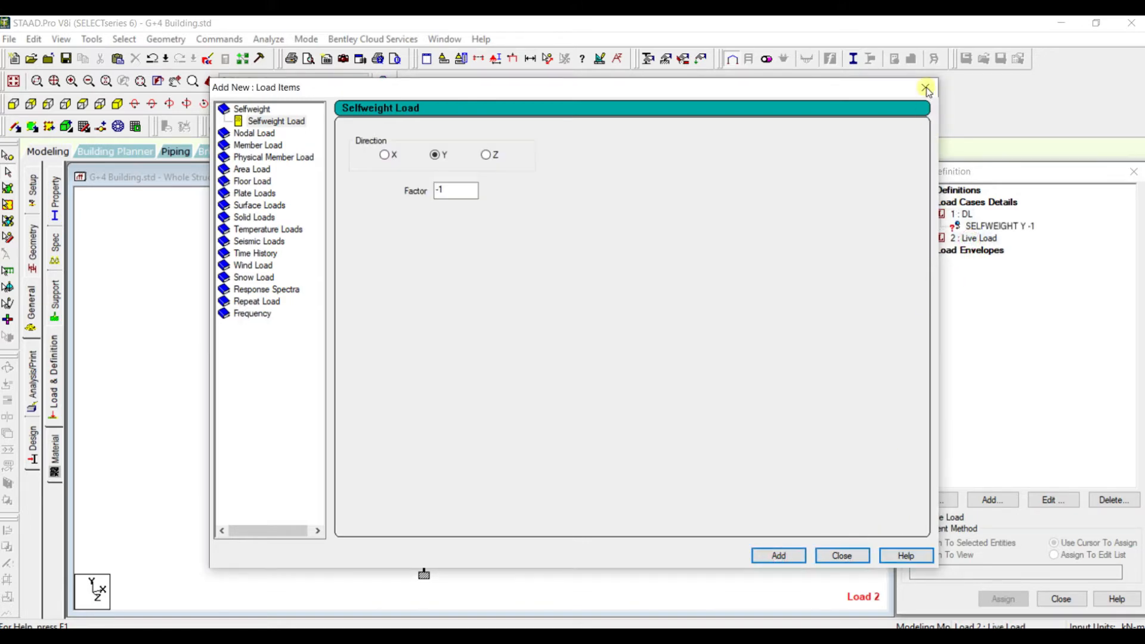
click(965, 215)
click(993, 500)
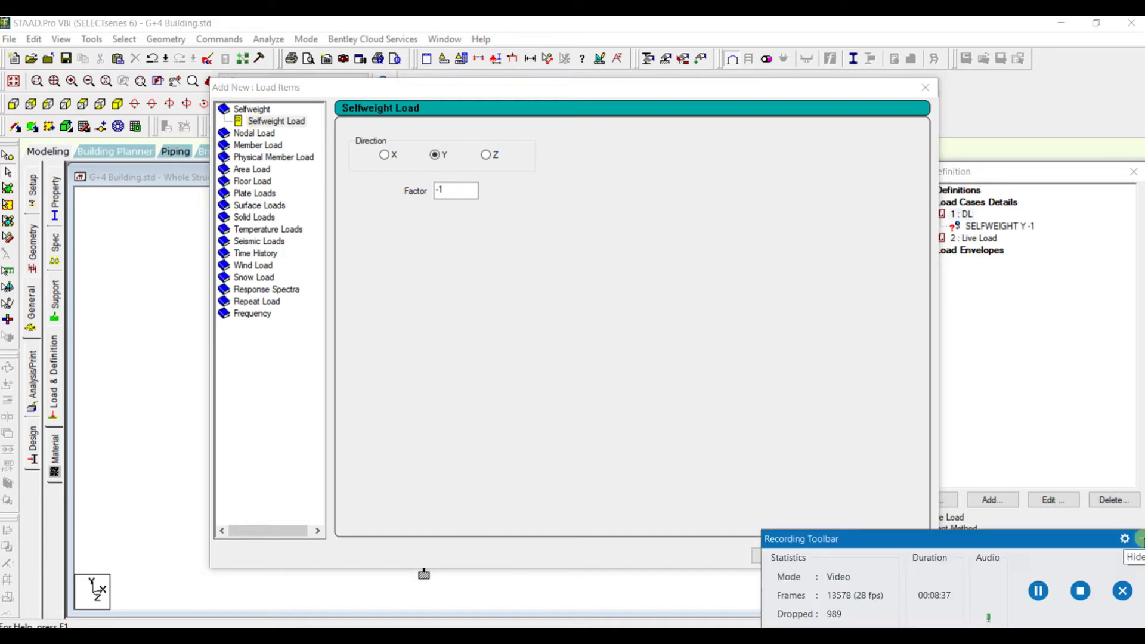
click(1140, 539)
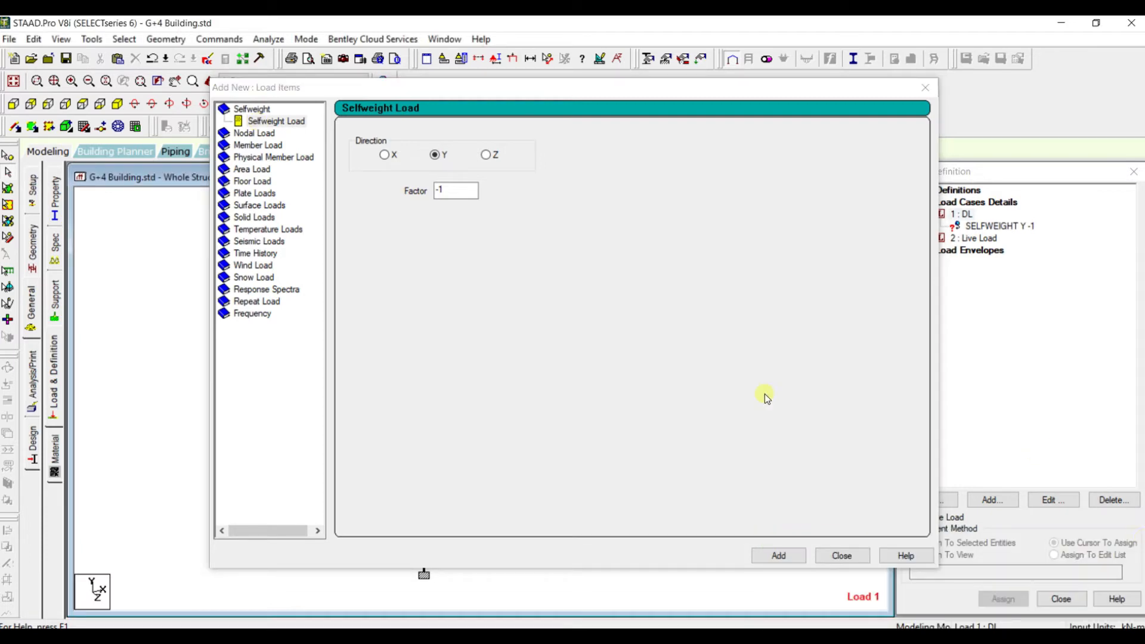
click(999, 636)
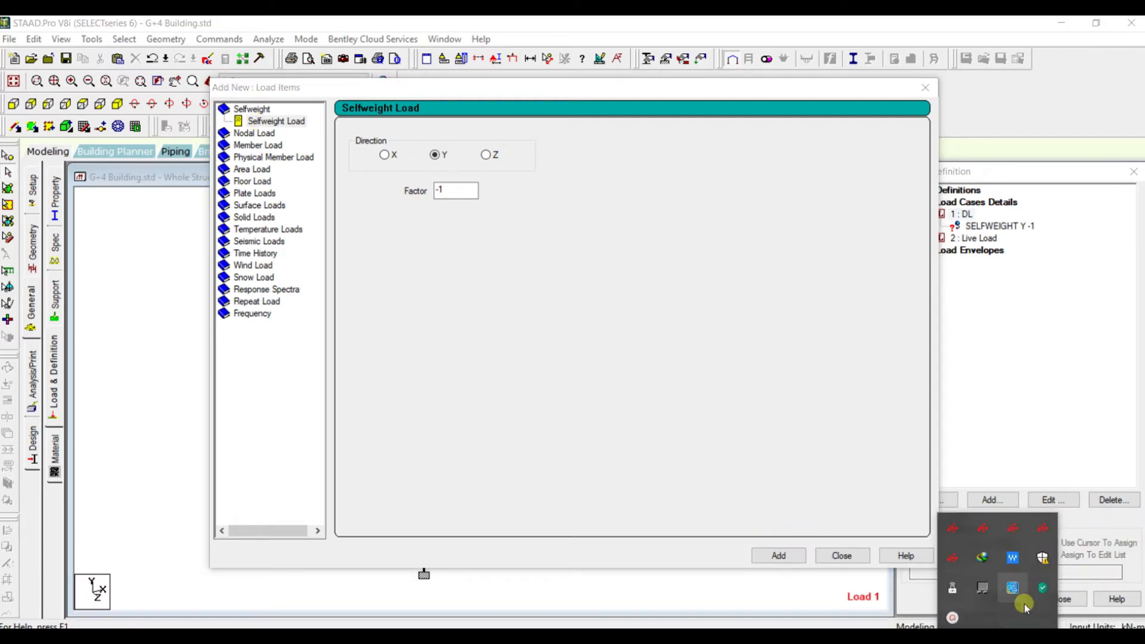
click(1025, 604)
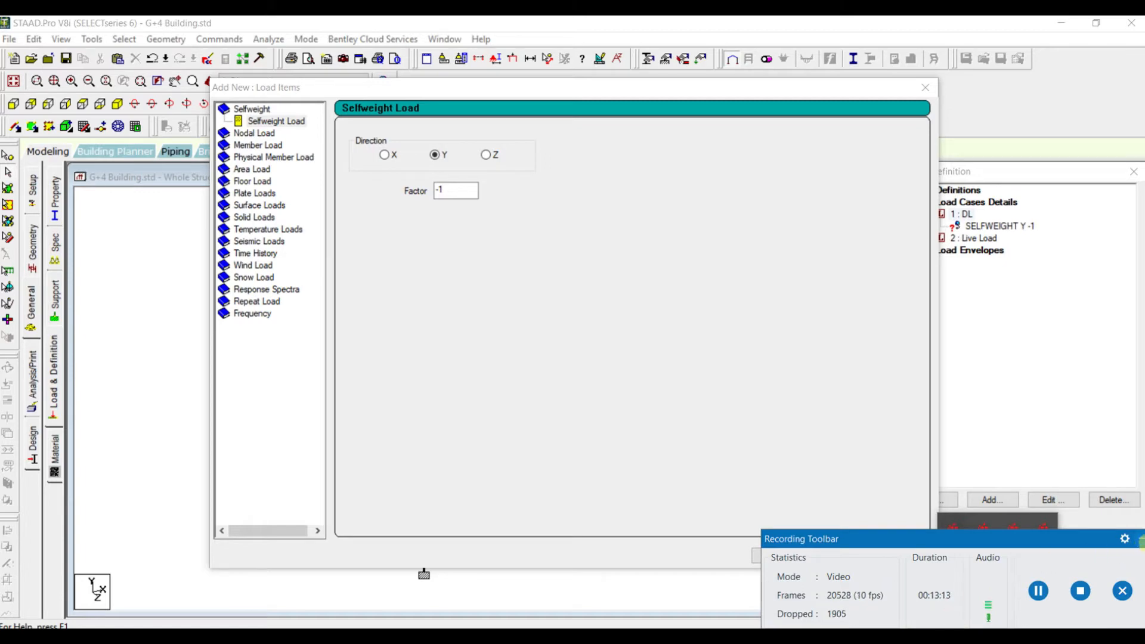
click(1140, 539)
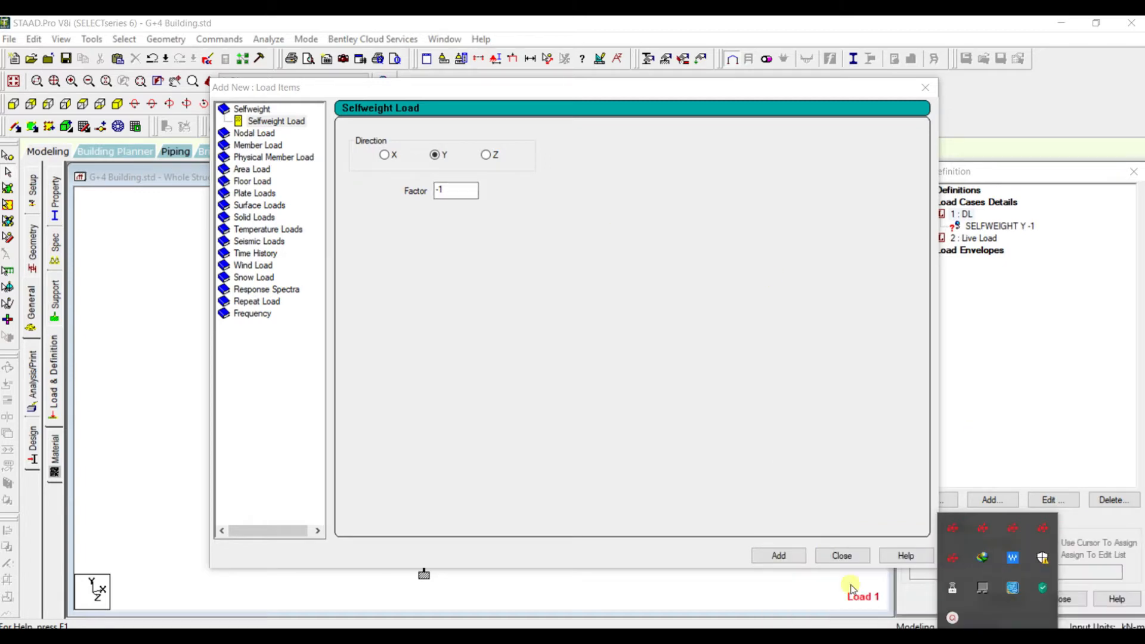
click(797, 561)
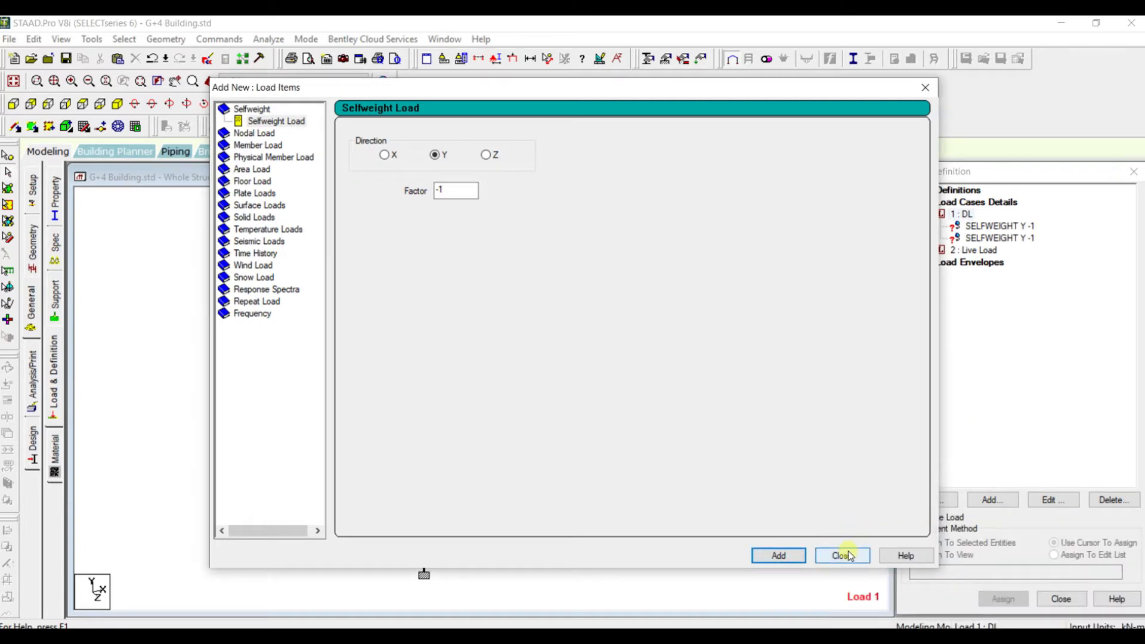
click(842, 556)
click(990, 238)
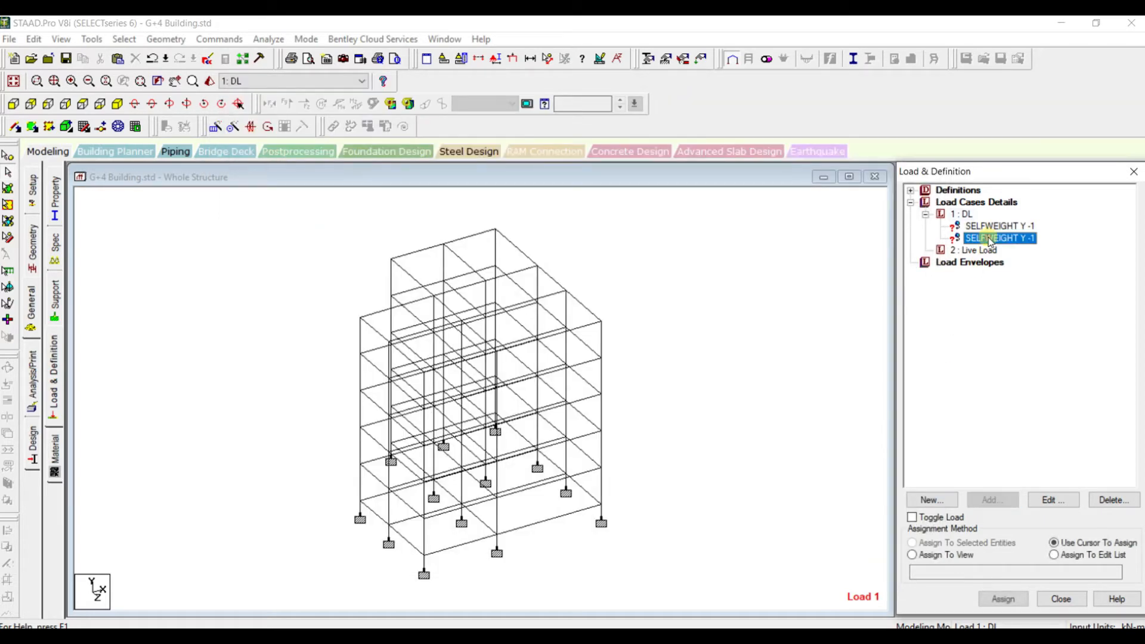
key(Delete)
Add a uniform member force of -11.23 kN/m in the GY direction to the DL load case
click(960, 215)
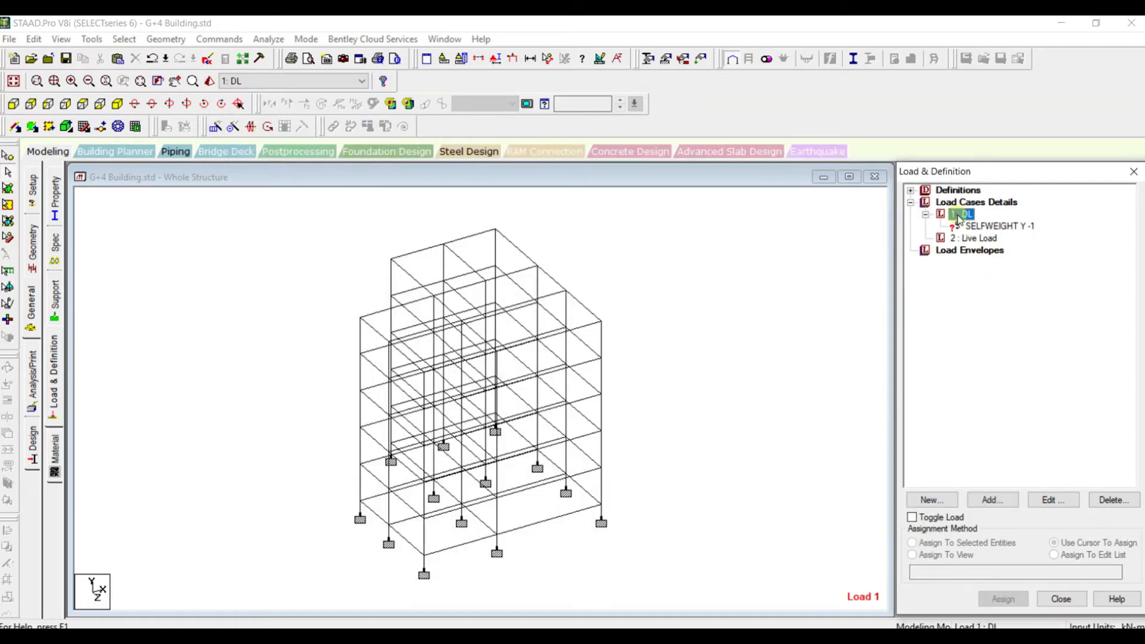
click(992, 500)
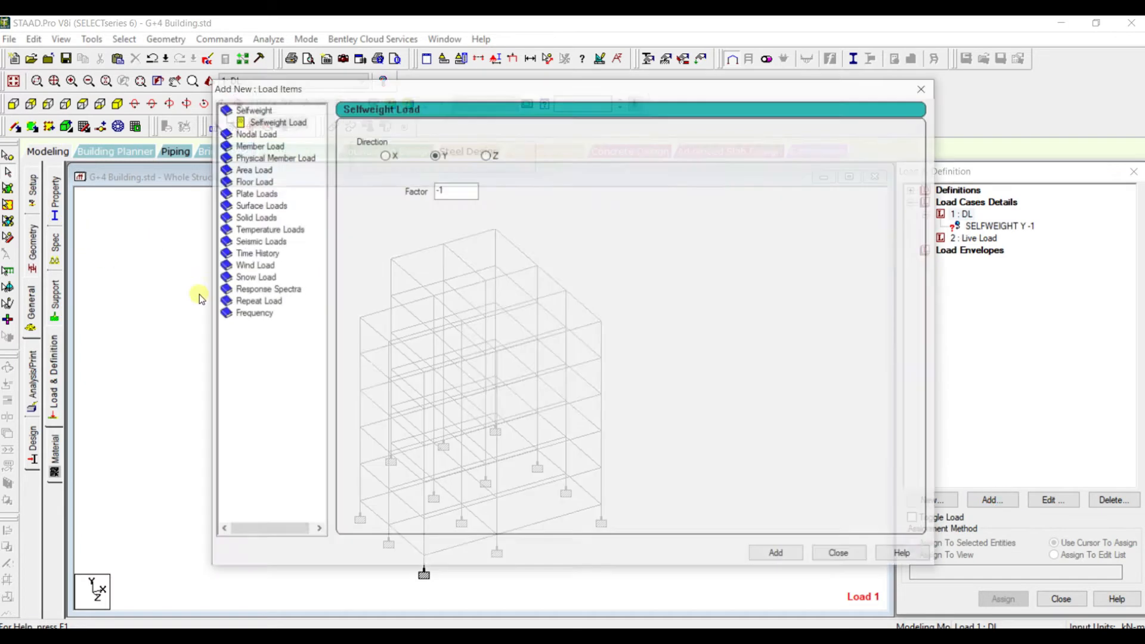
click(253, 147)
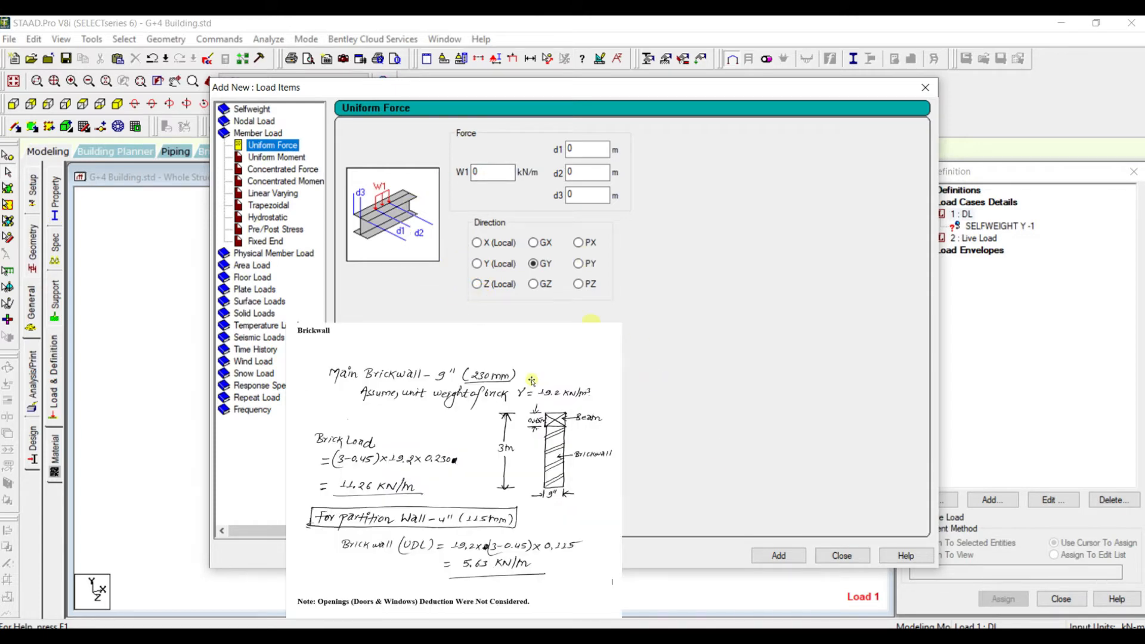
click(488, 172)
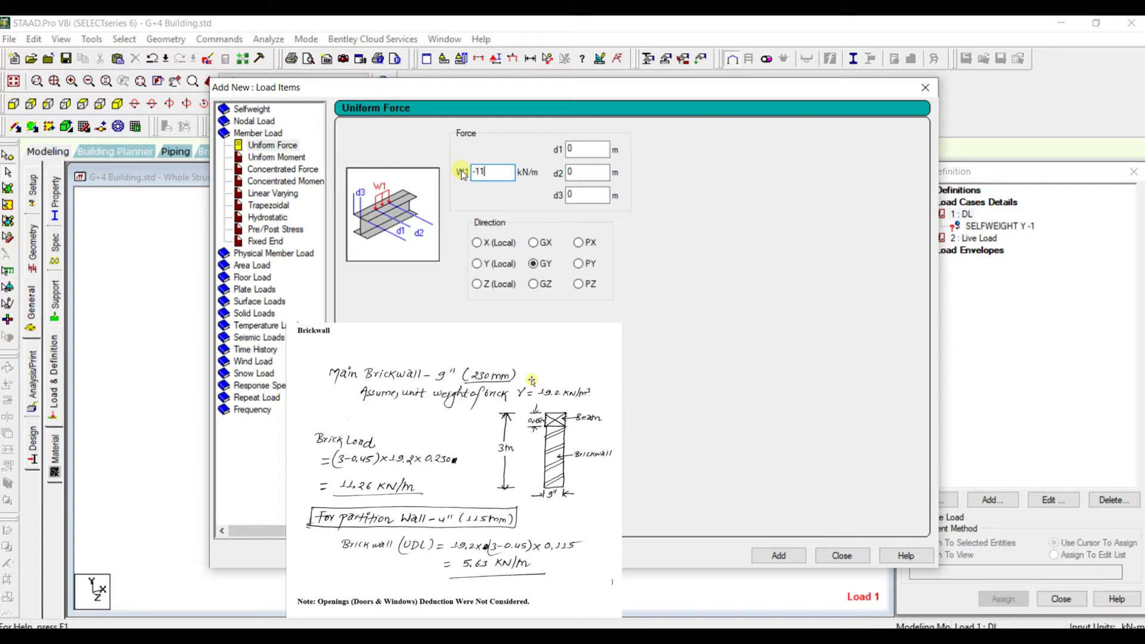
click(780, 556)
Add a second uniform member force of -5.63 kN/m in GY to the DL load case for the partition walls
drag(504, 173, 451, 167)
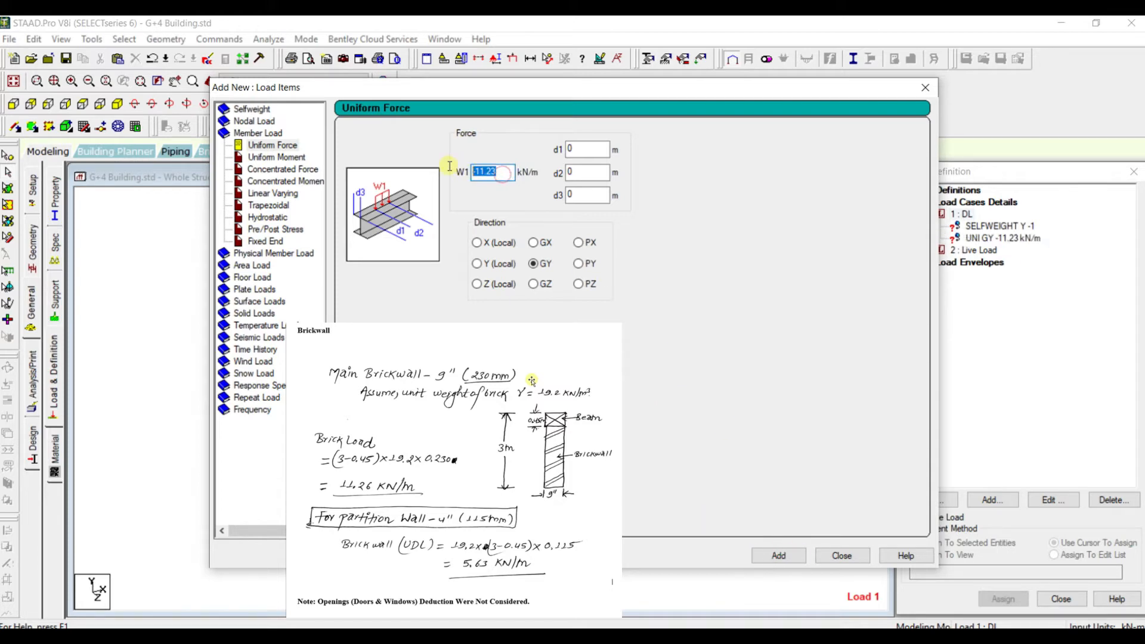
text(-)
click(778, 556)
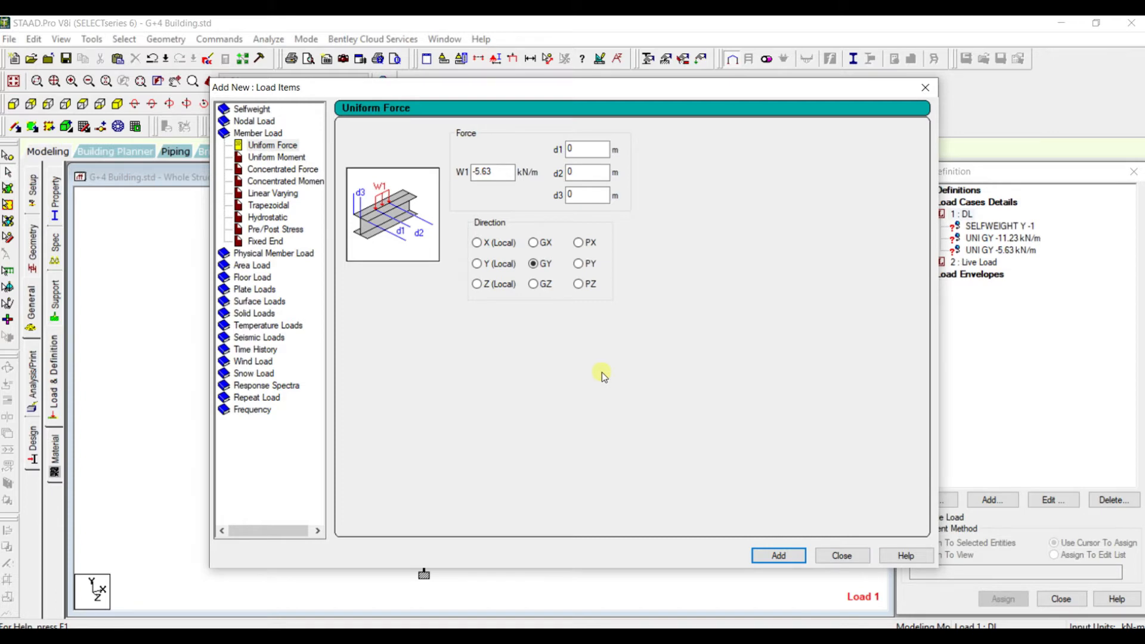
double_click(501, 173)
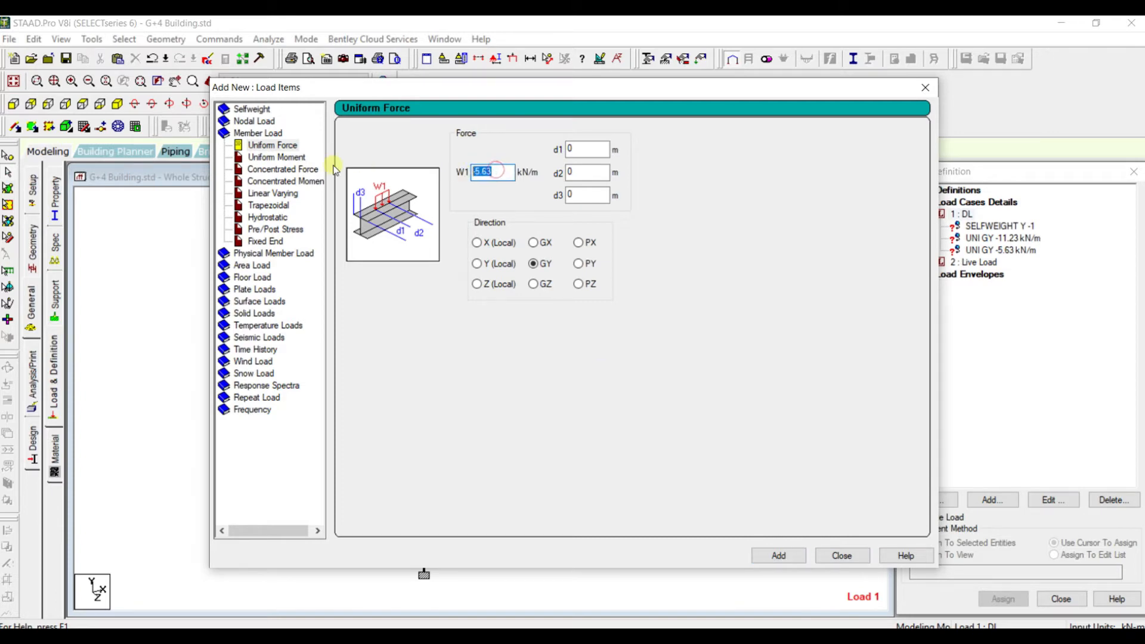
Start a Y-range floor load for the DL case with a pressure of -4.45 kN/m2 in Global Y
click(251, 278)
double_click(406, 205)
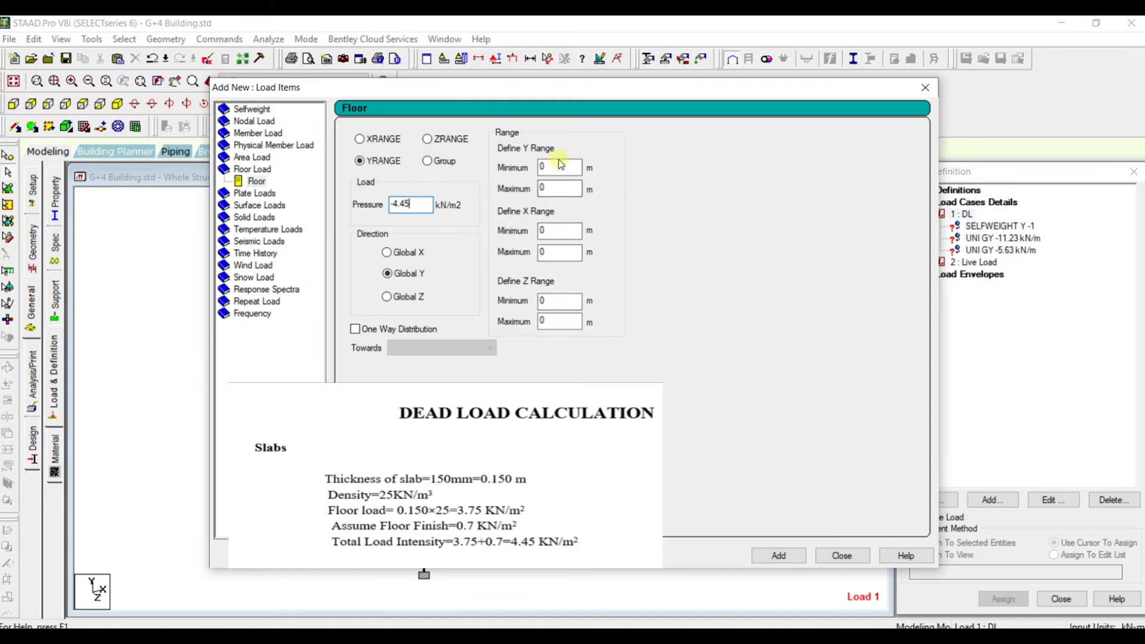
Bring the frame into view beside the load dialog and check the Y coordinates of a corner column's plinth-level and top nodes
drag(644, 87, 812, 420)
middle_drag(643, 350, 597, 224)
drag(748, 422, 905, 245)
scroll(373, 321, down, 1)
middle_drag(255, 302, 153, 402)
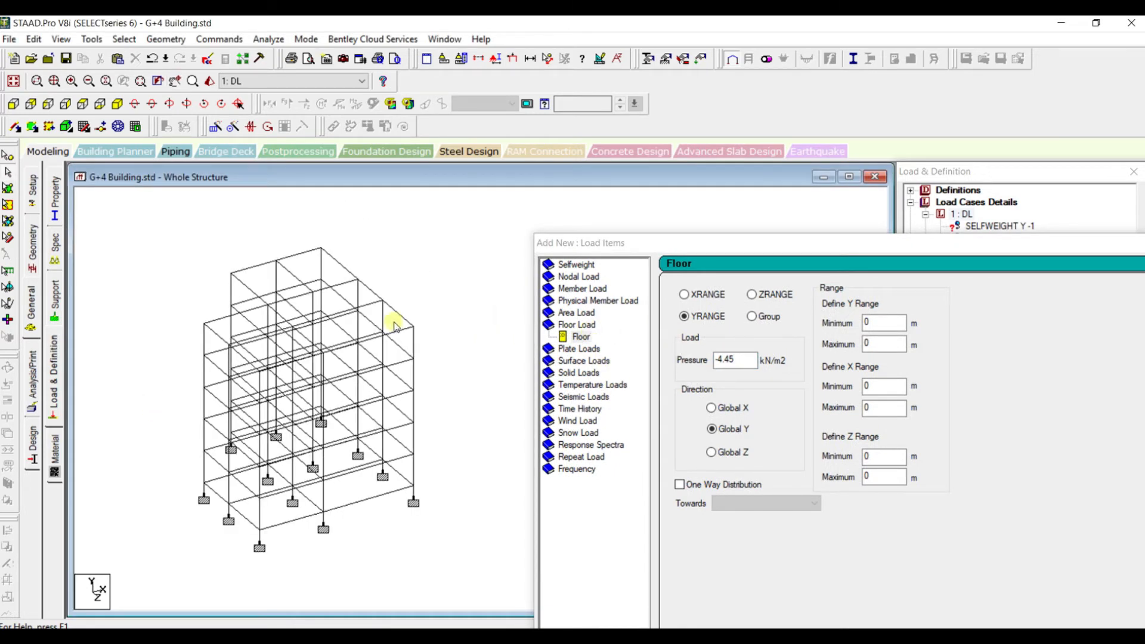
click(9, 157)
double_click(204, 485)
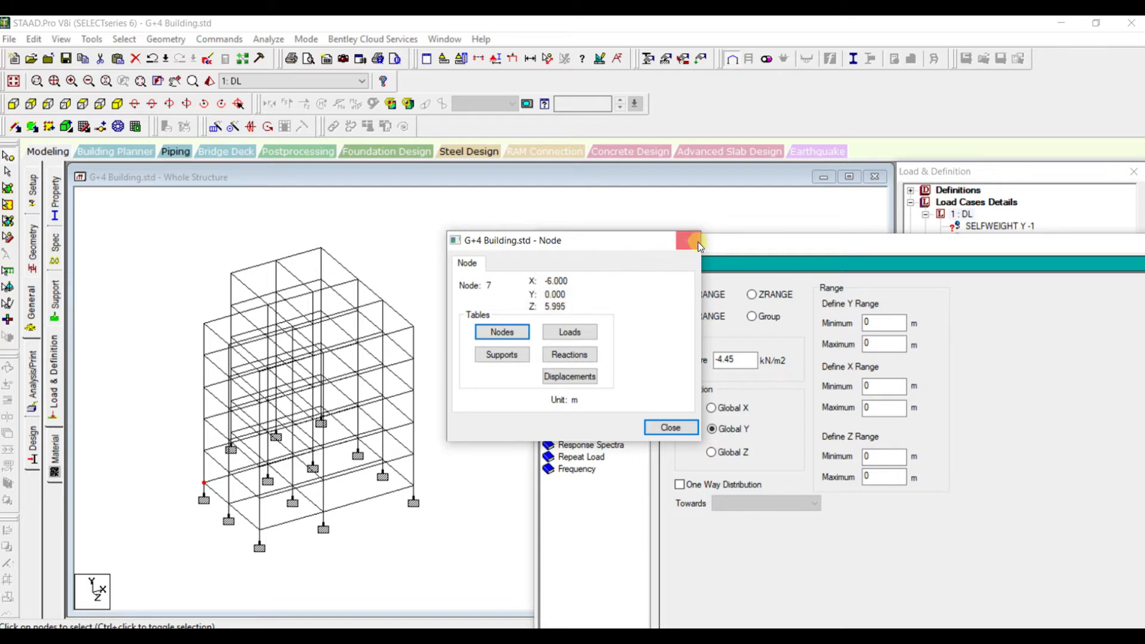
click(205, 325)
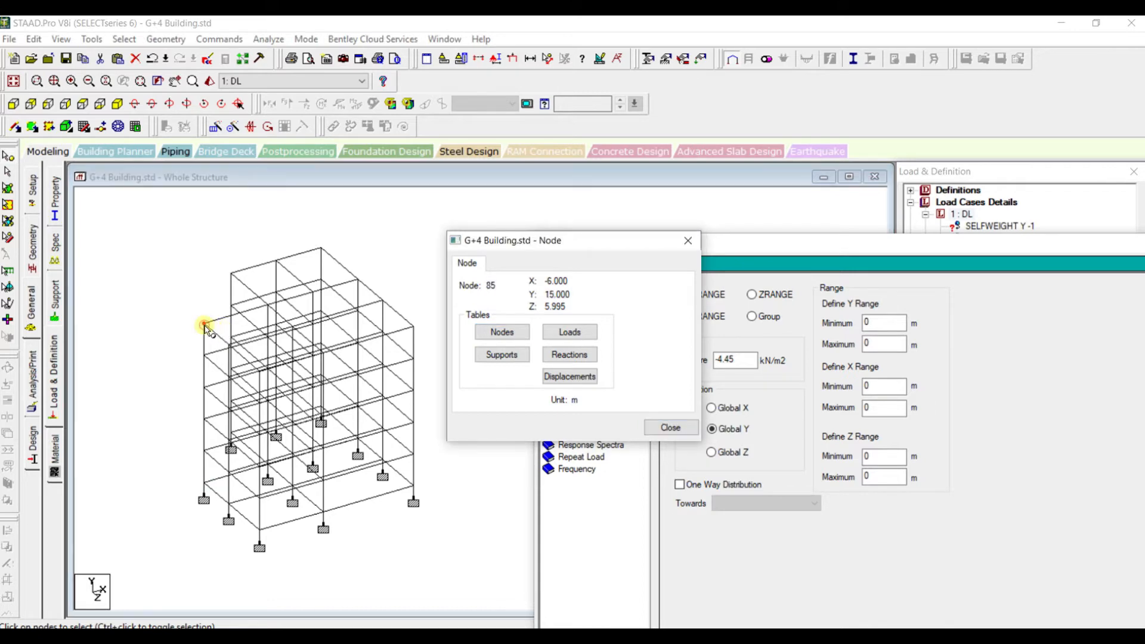
click(205, 483)
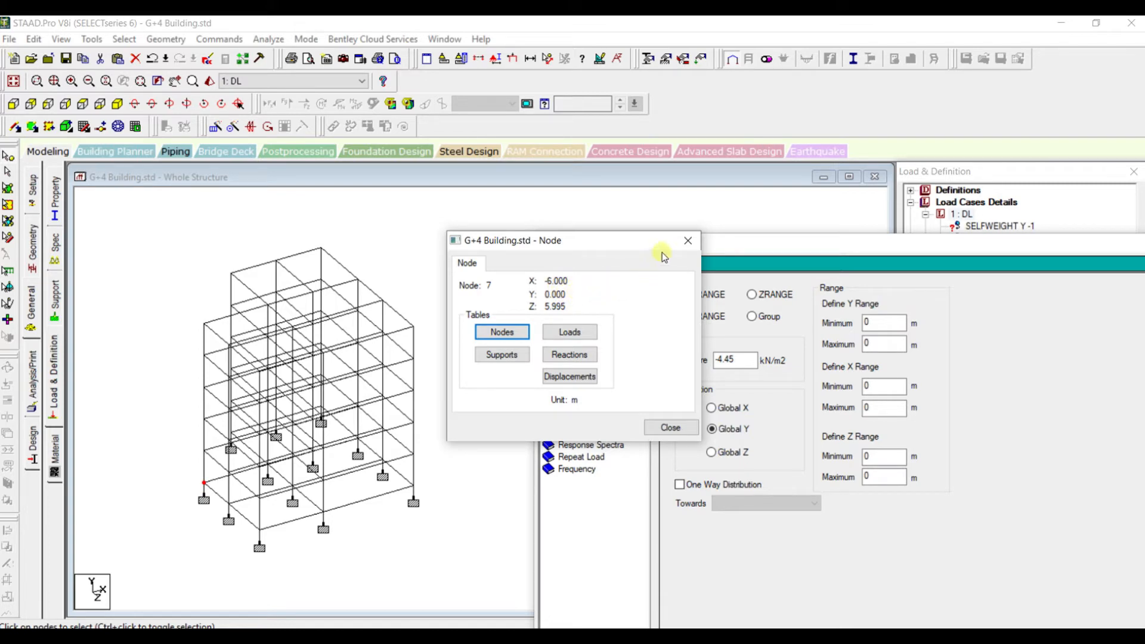
click(205, 324)
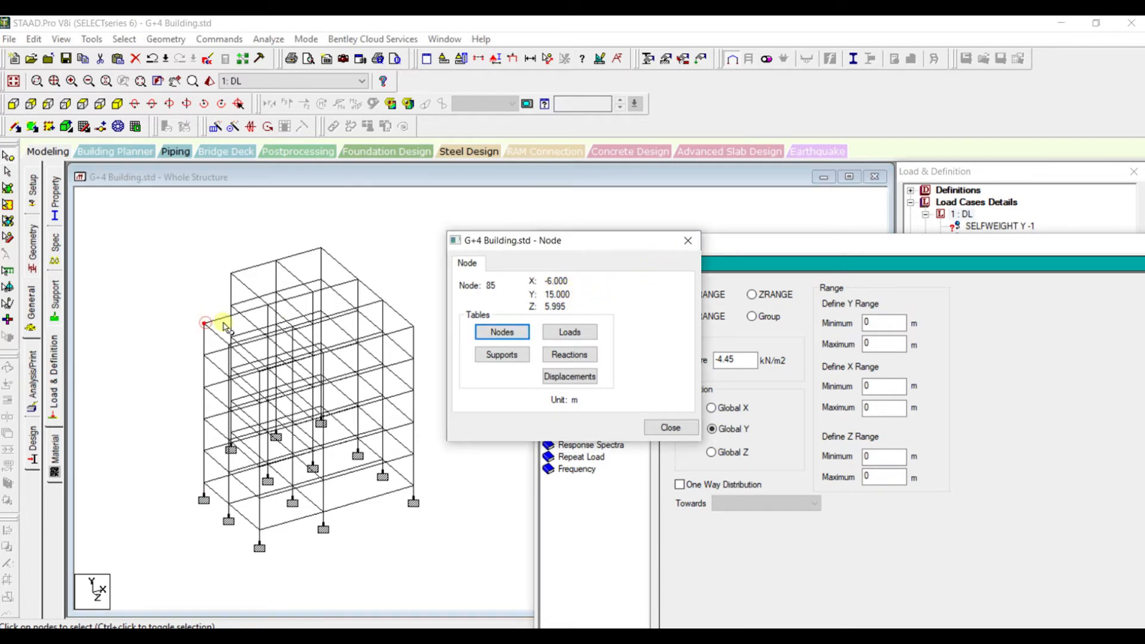
click(688, 240)
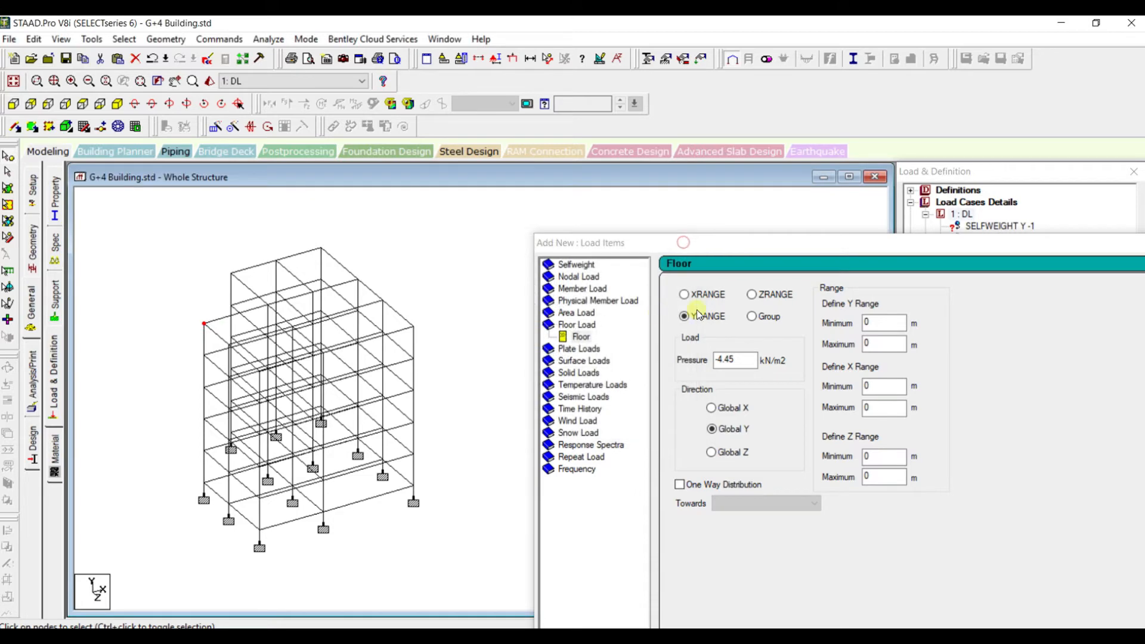
Set the floor load's maximum Y range to 15 m and add the load to the DL case
click(881, 344)
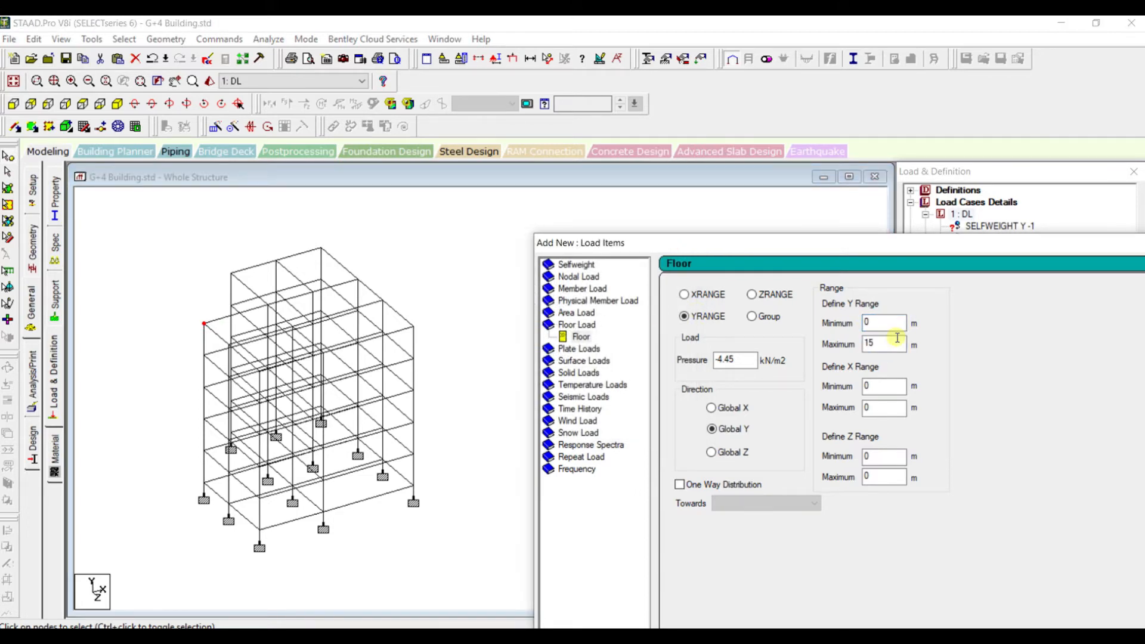
drag(955, 242, 788, 78)
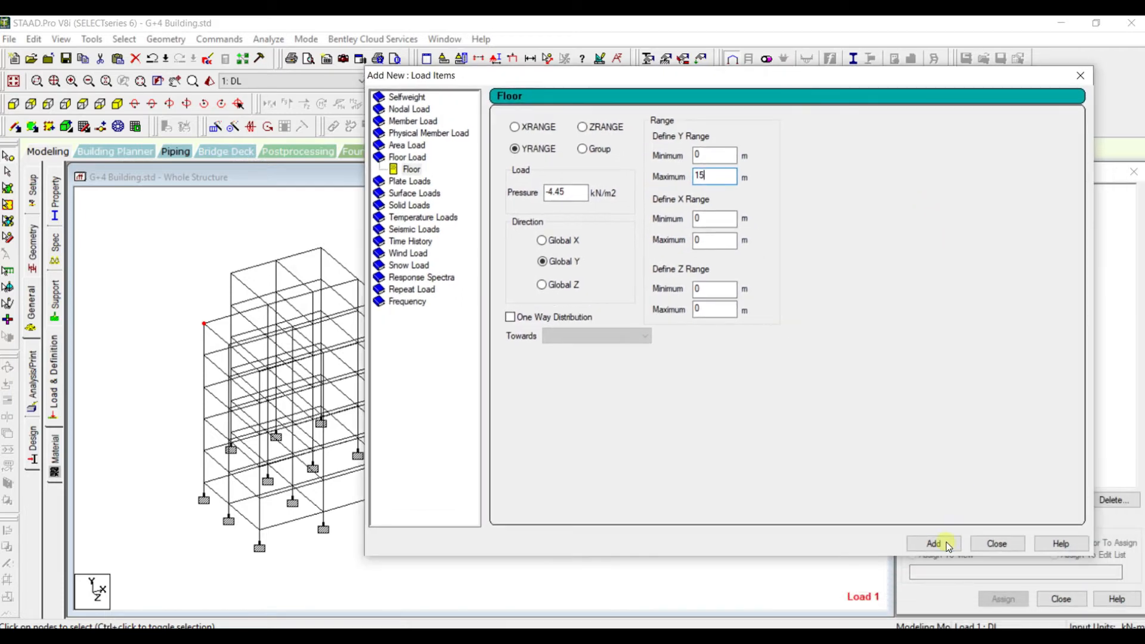
click(986, 545)
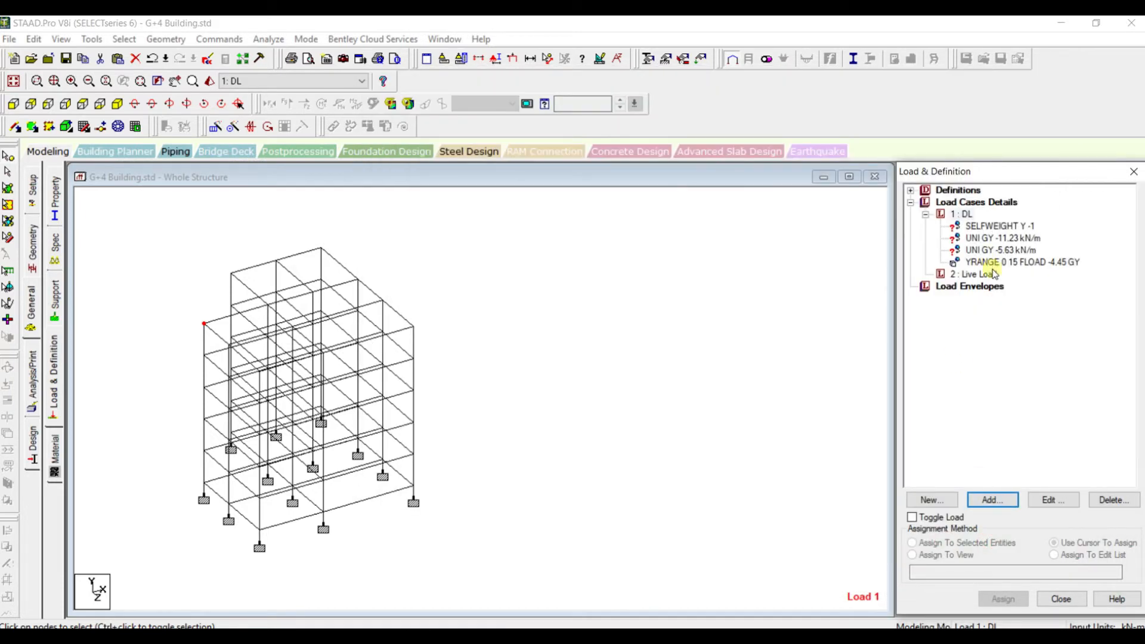
Display the DL floor load on the model and examine its distribution over the beams of every floor
click(992, 239)
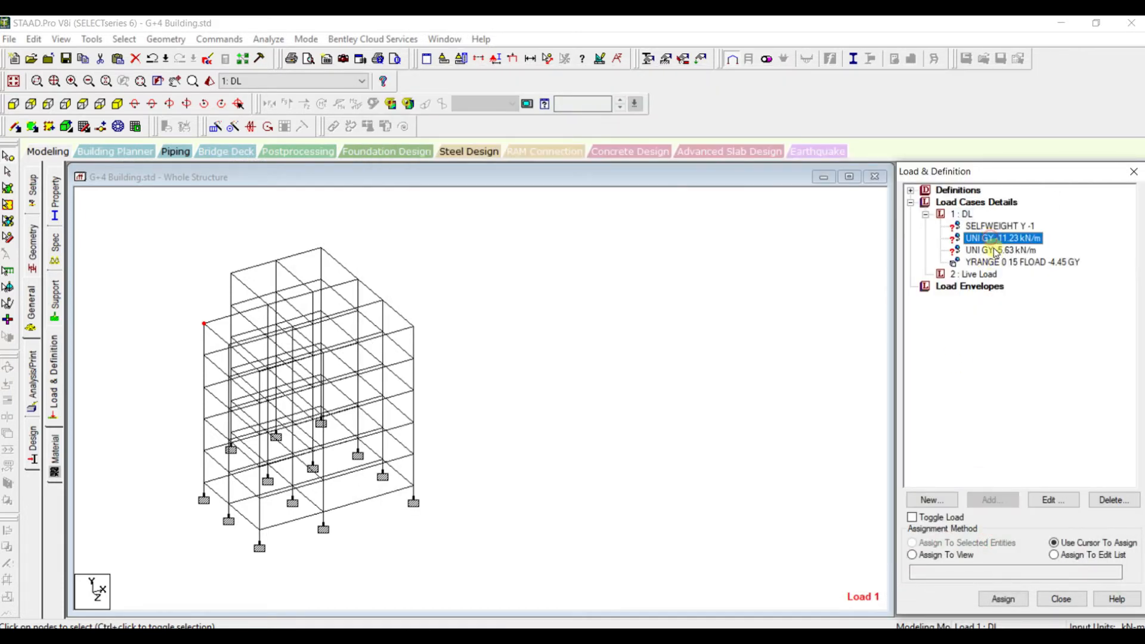
click(1001, 262)
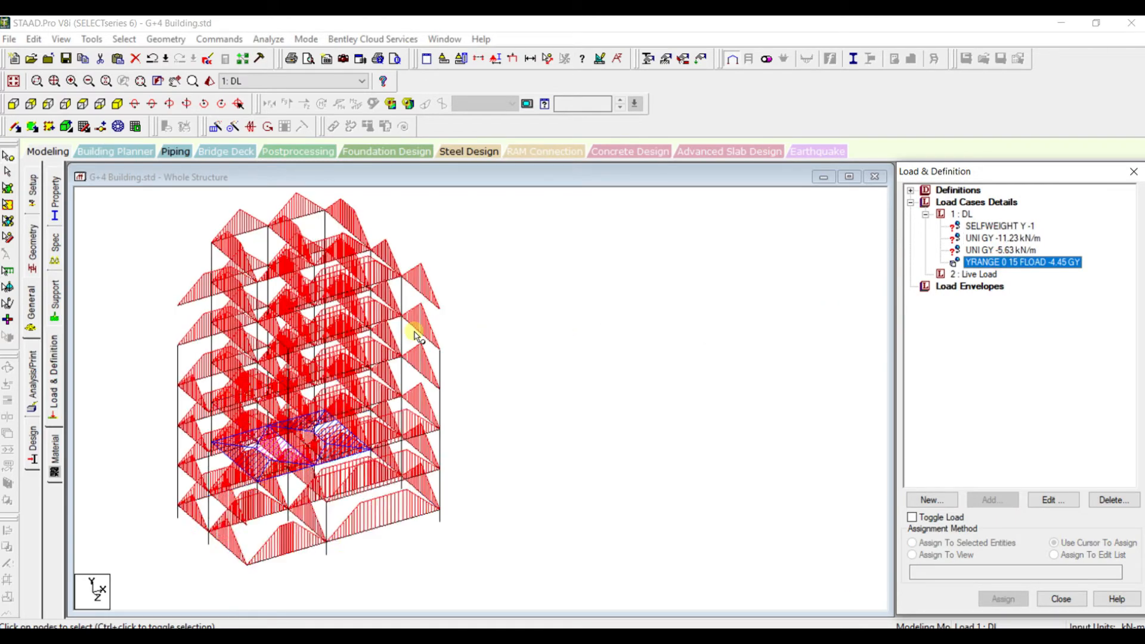
click(603, 386)
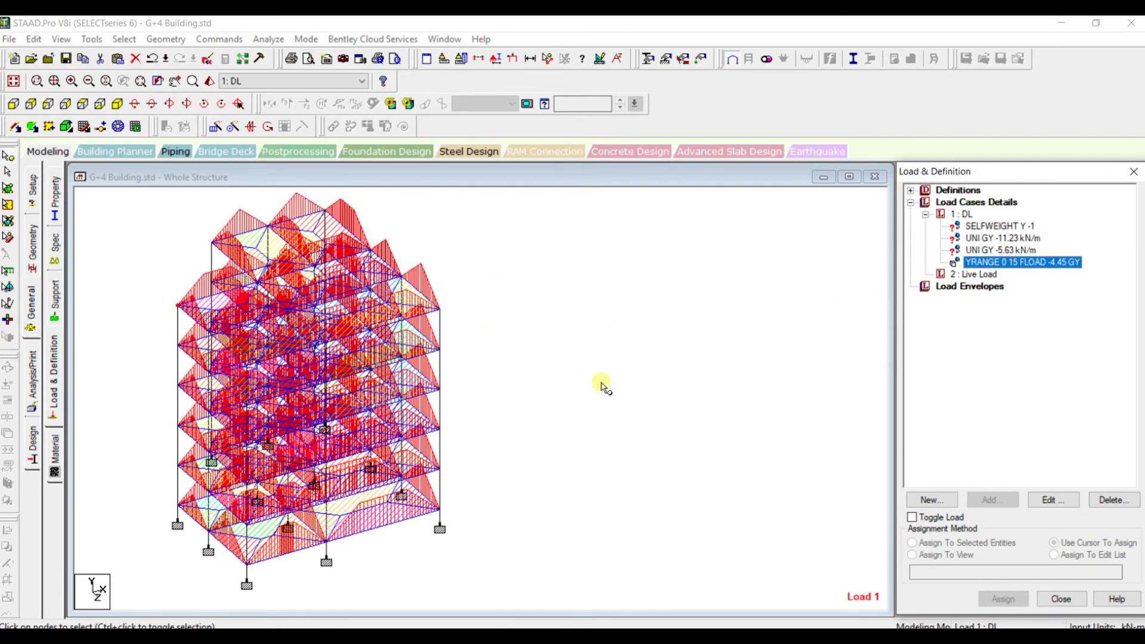
click(973, 263)
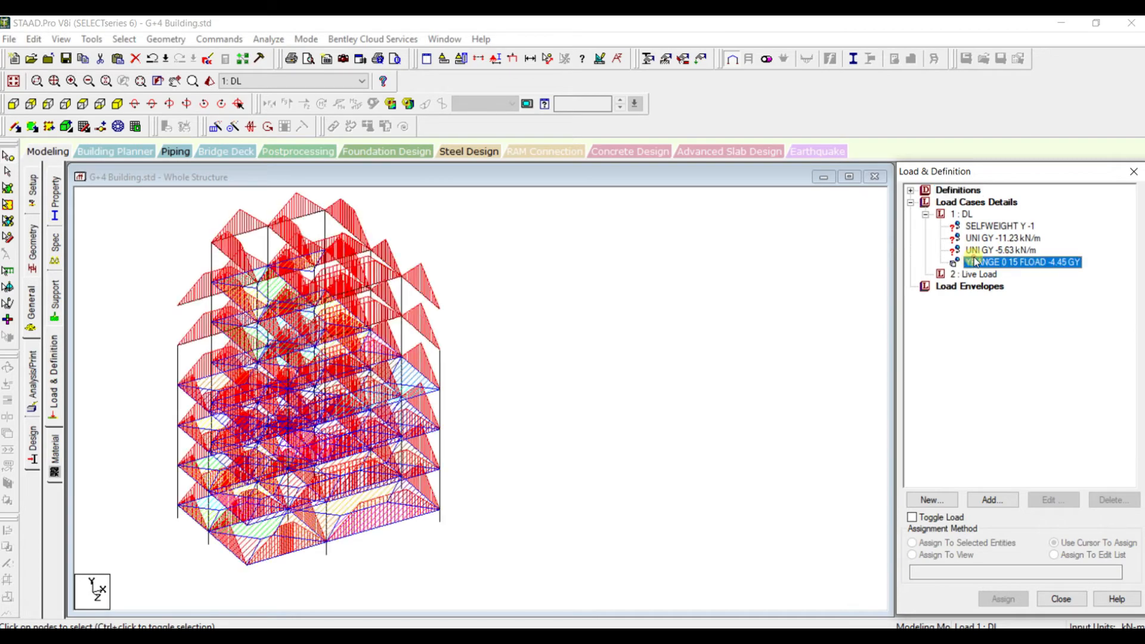
click(519, 322)
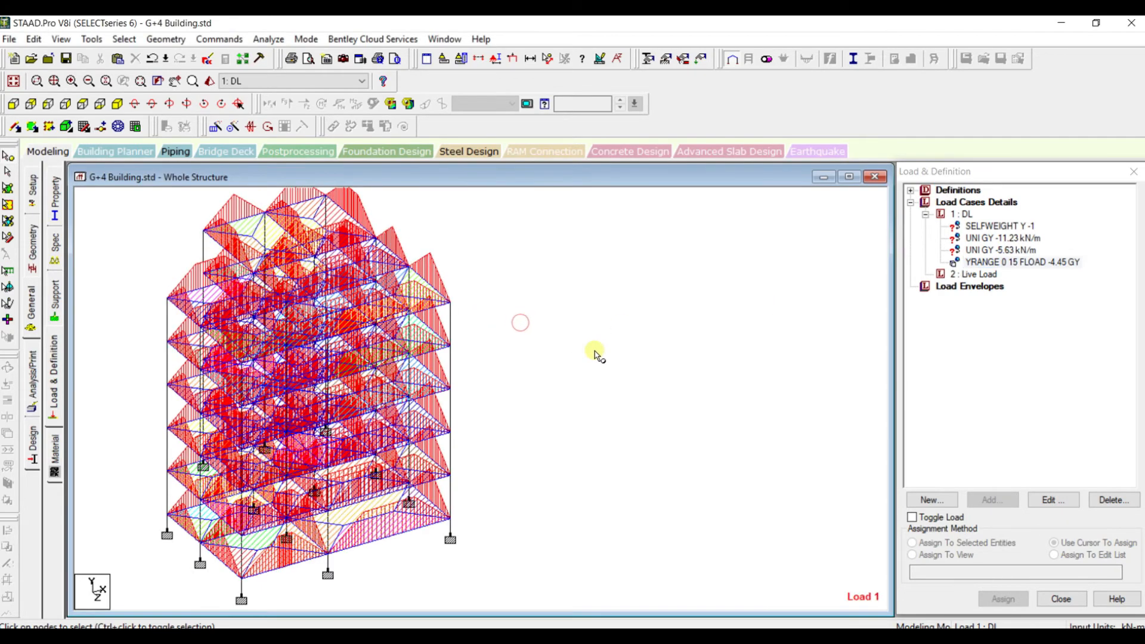
scroll(667, 360, down, 1)
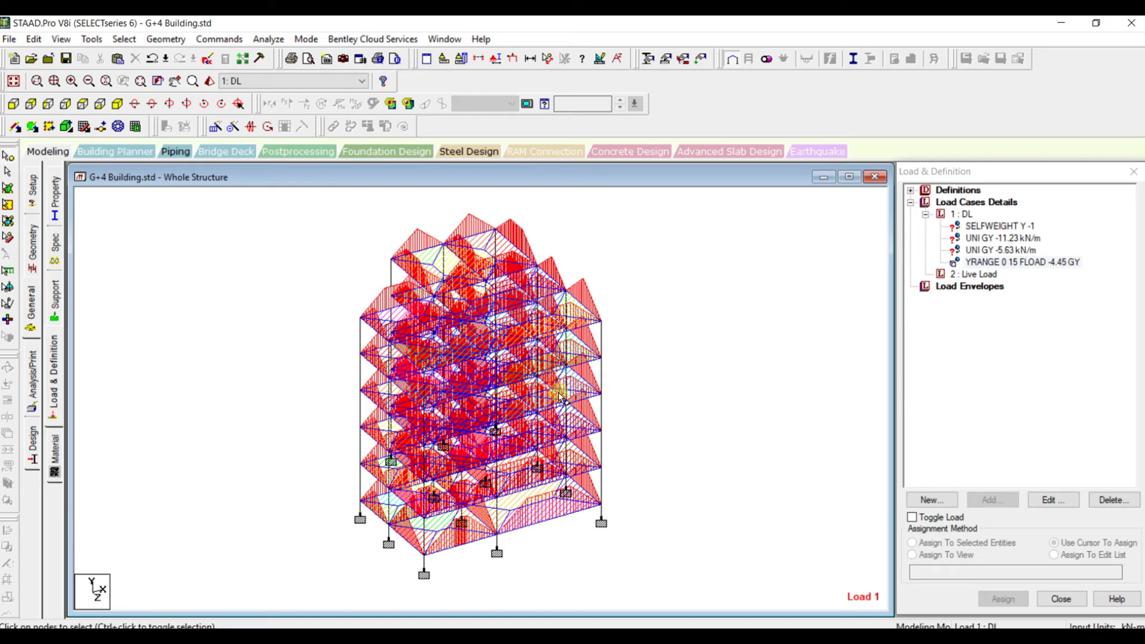
scroll(561, 397, up, 1)
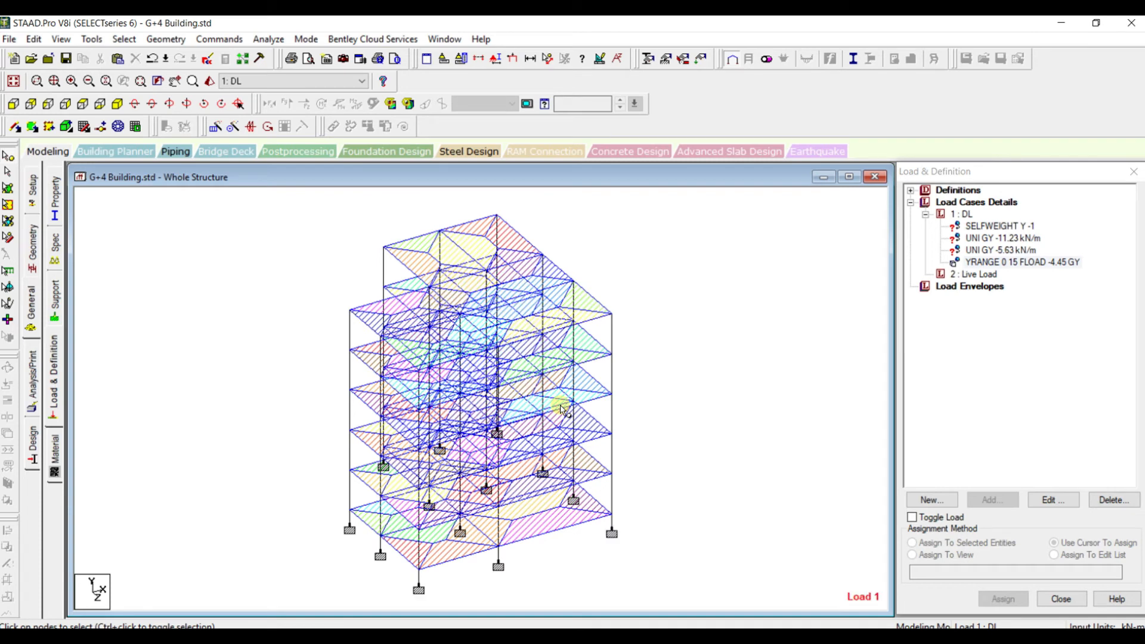
Select the -11.23 kN/m wall load, then switch to AutoCAD and check the interior beam lines in the framing plan
click(987, 239)
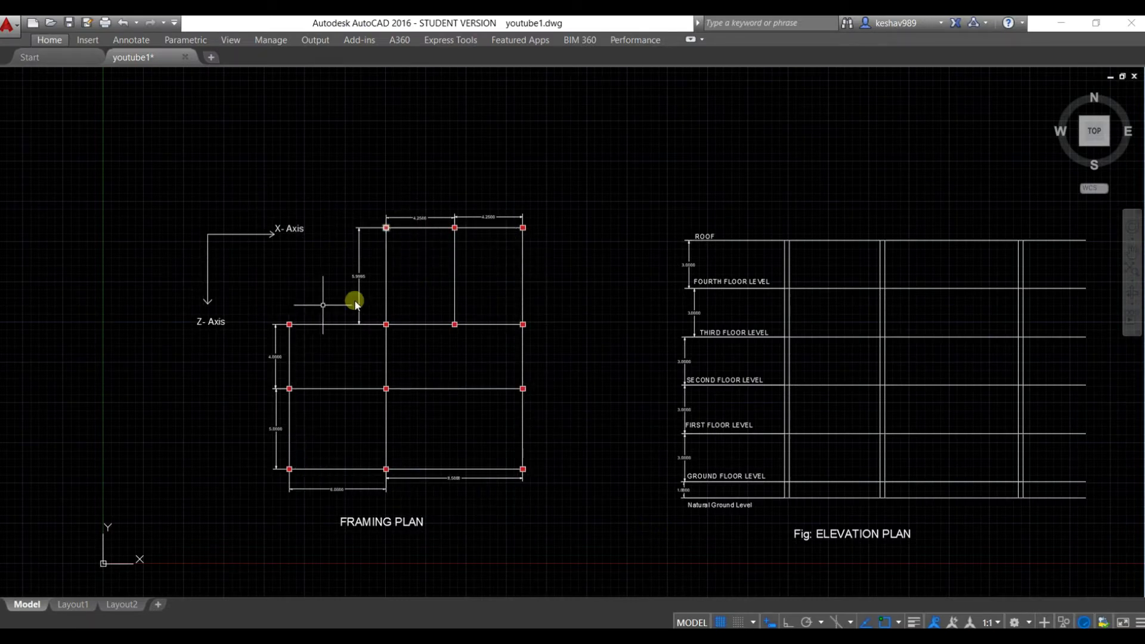
click(468, 325)
click(455, 296)
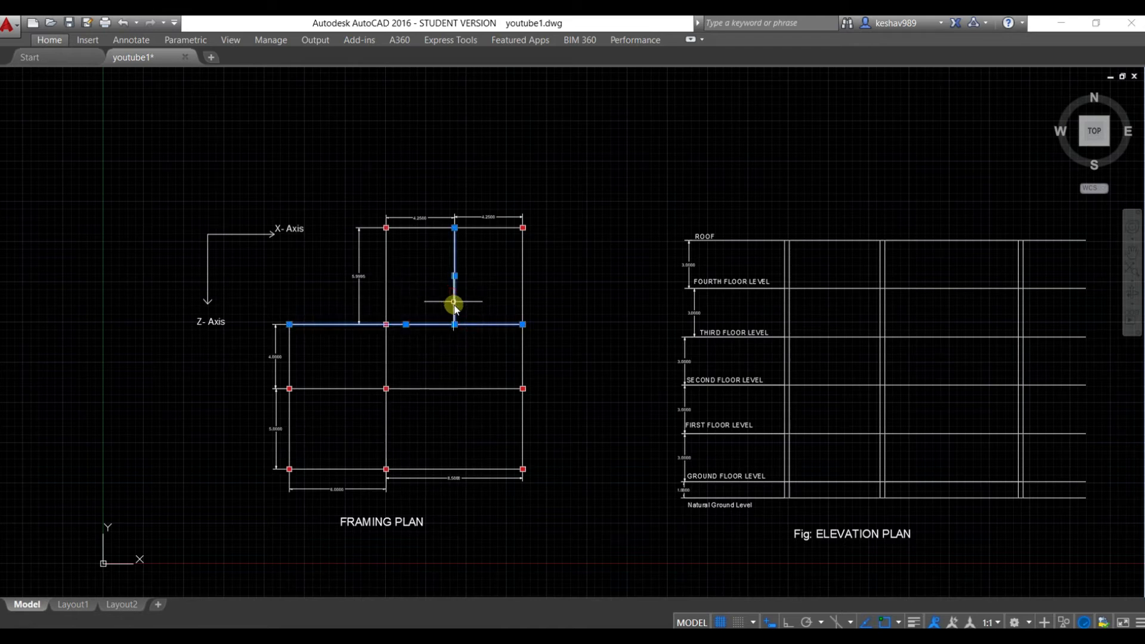
click(449, 387)
click(445, 391)
key(Escape)
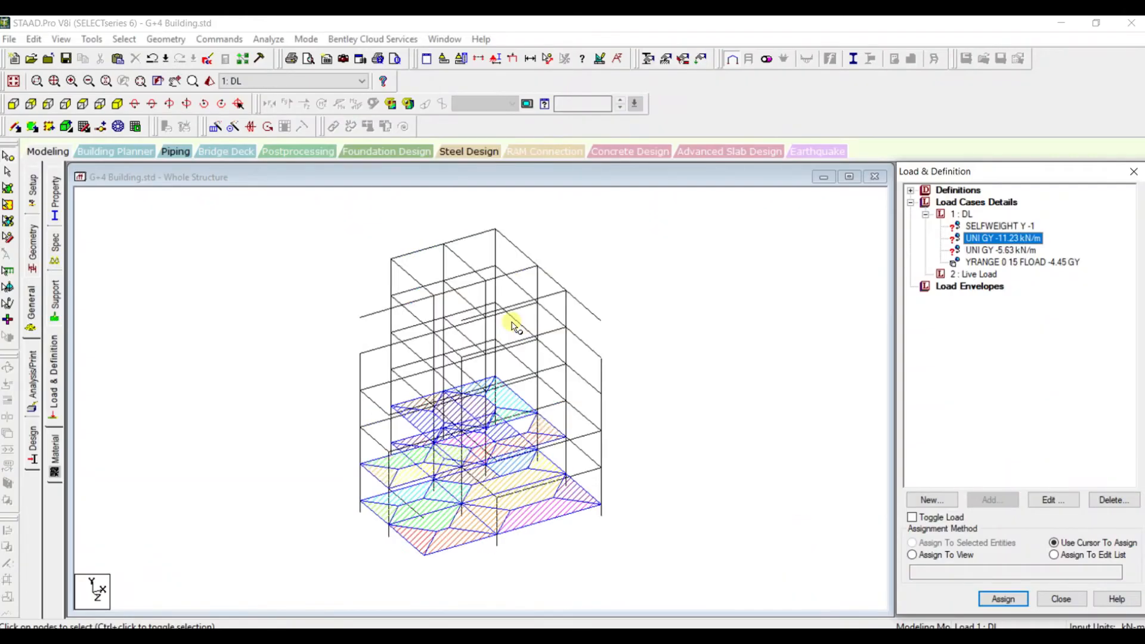
In plan view, select the outer beams along the frame's rear edge and the full-length +X side
click(82, 104)
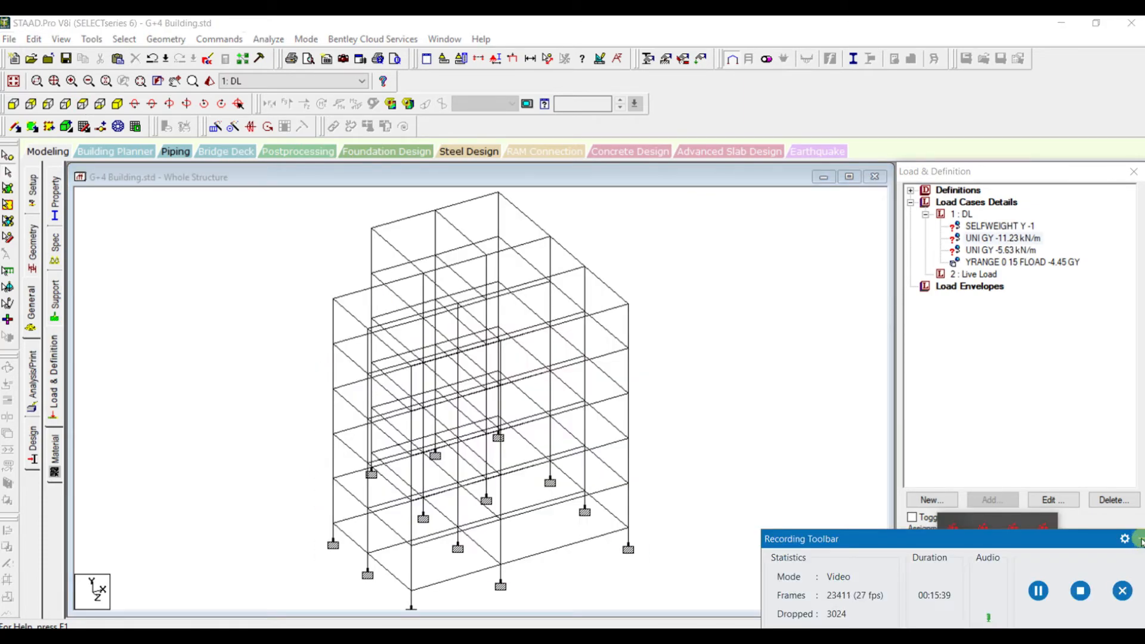
click(1141, 540)
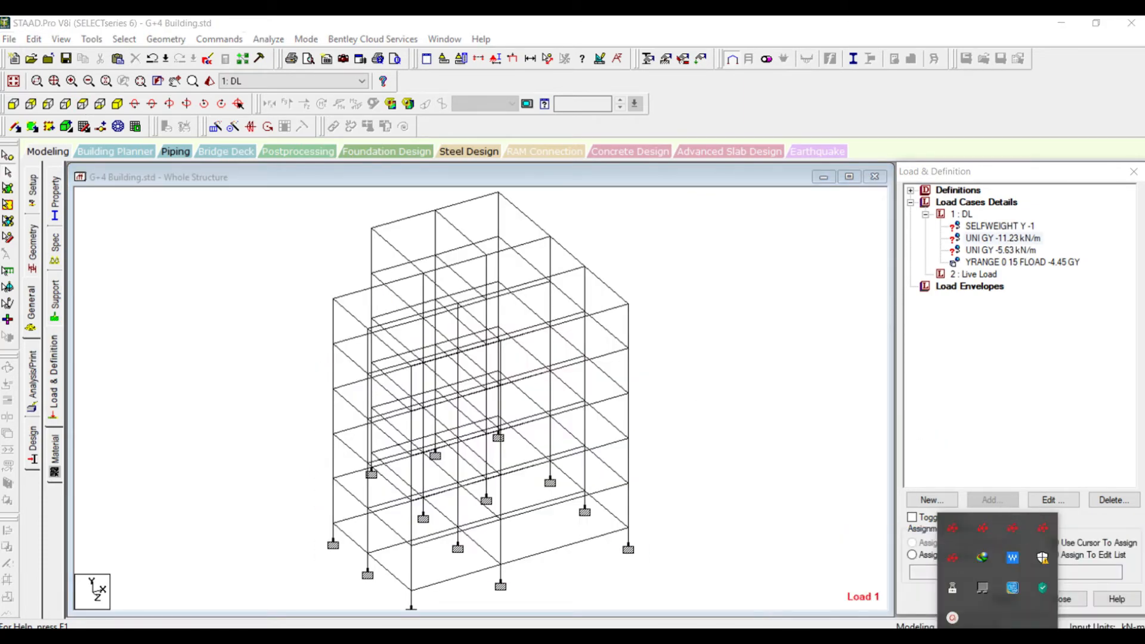
click(638, 423)
scroll(648, 385, down, 2)
scroll(712, 344, up, 1)
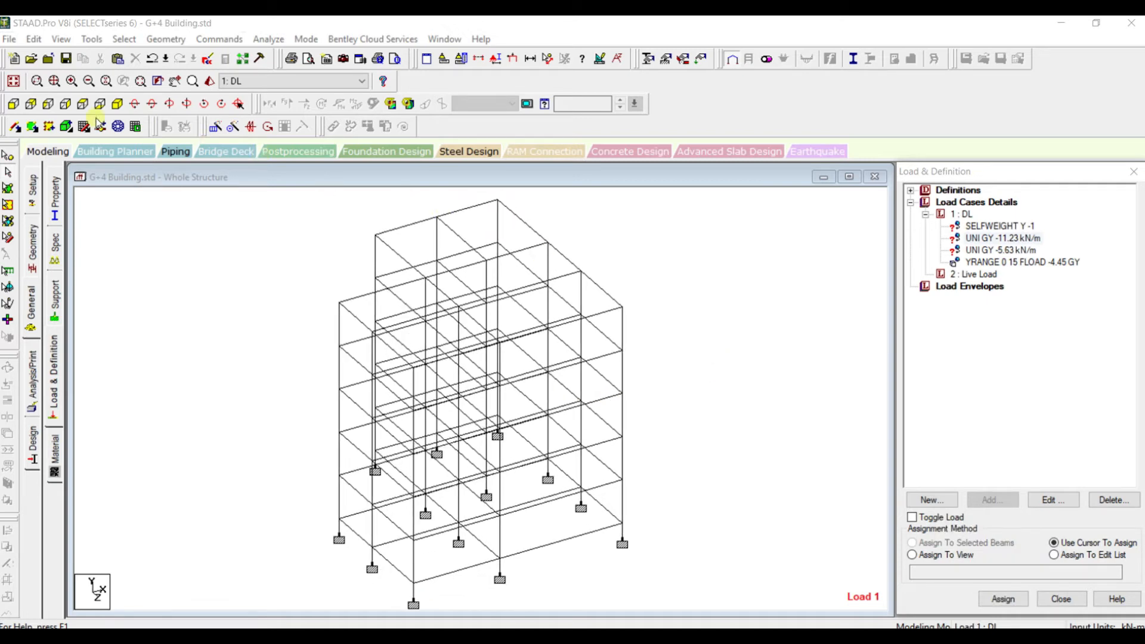
click(83, 105)
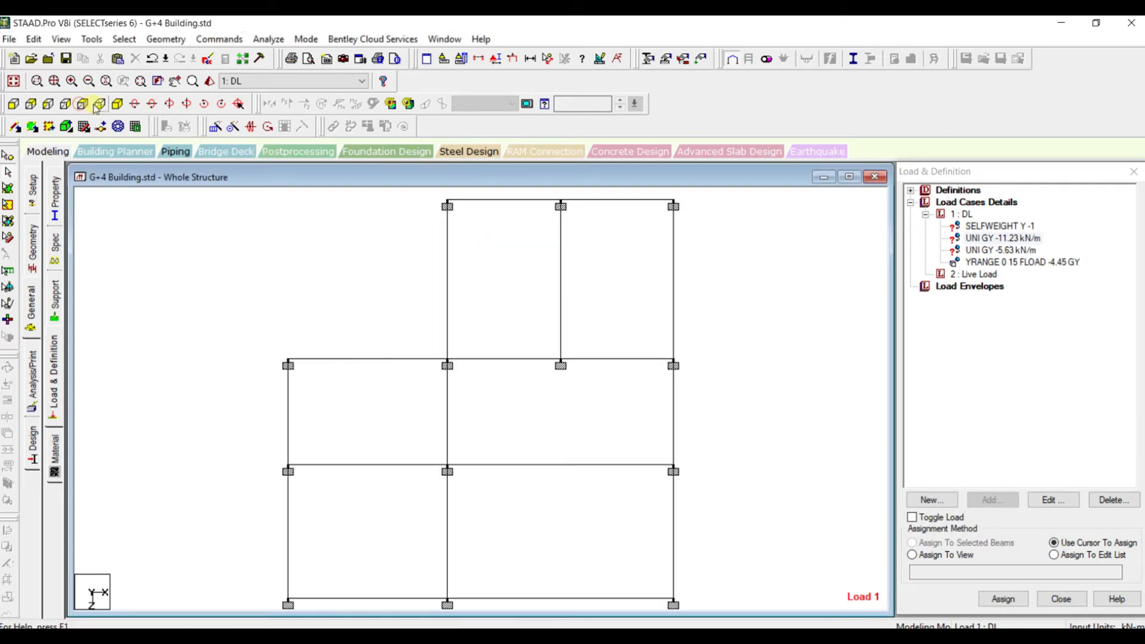
scroll(319, 224, down, 1)
scroll(476, 307, down, 2)
scroll(478, 312, up, 1)
scroll(477, 310, up, 1)
click(484, 216)
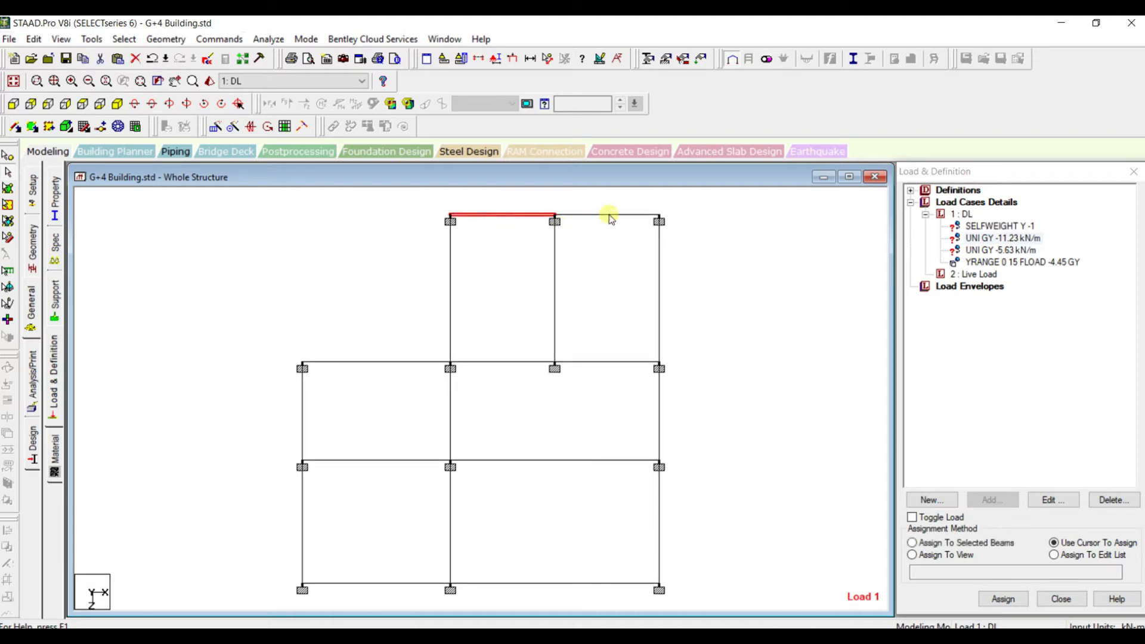
click(600, 216)
click(658, 273)
click(658, 421)
click(661, 524)
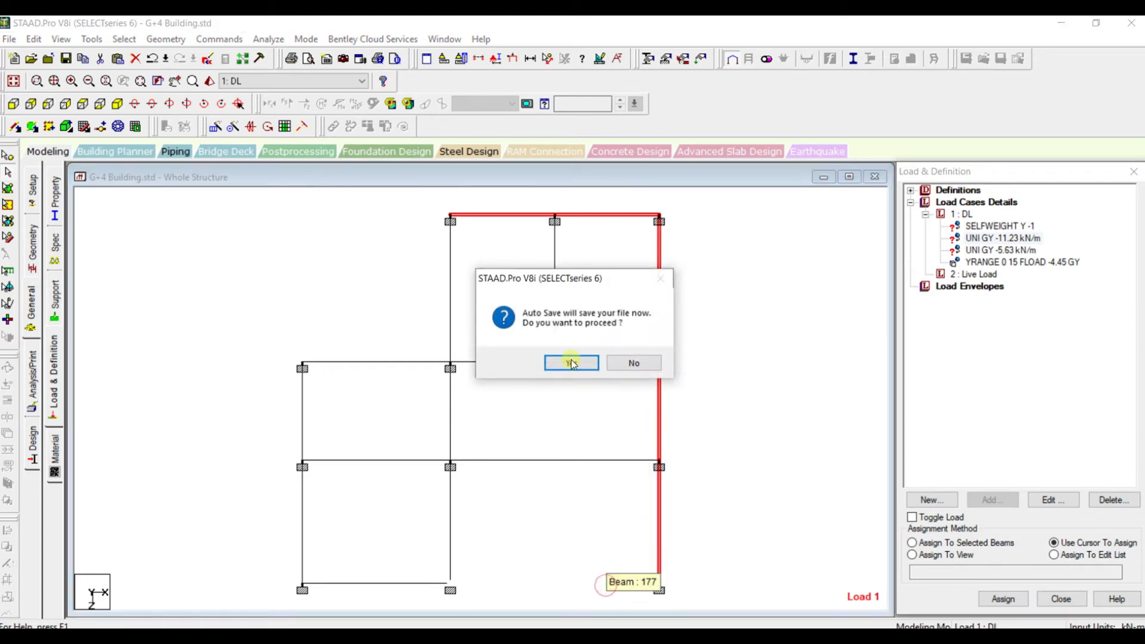
Accept the auto save and add the remaining perimeter beams along the front, -X side and stepped corner to the selection
click(571, 361)
click(494, 350)
click(561, 583)
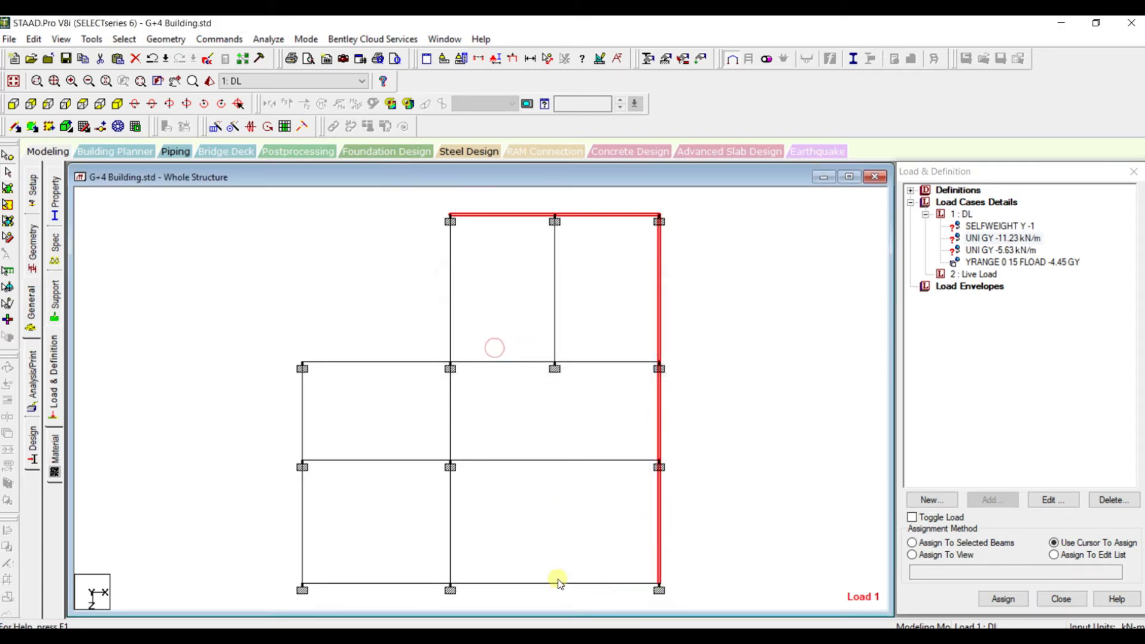
click(385, 582)
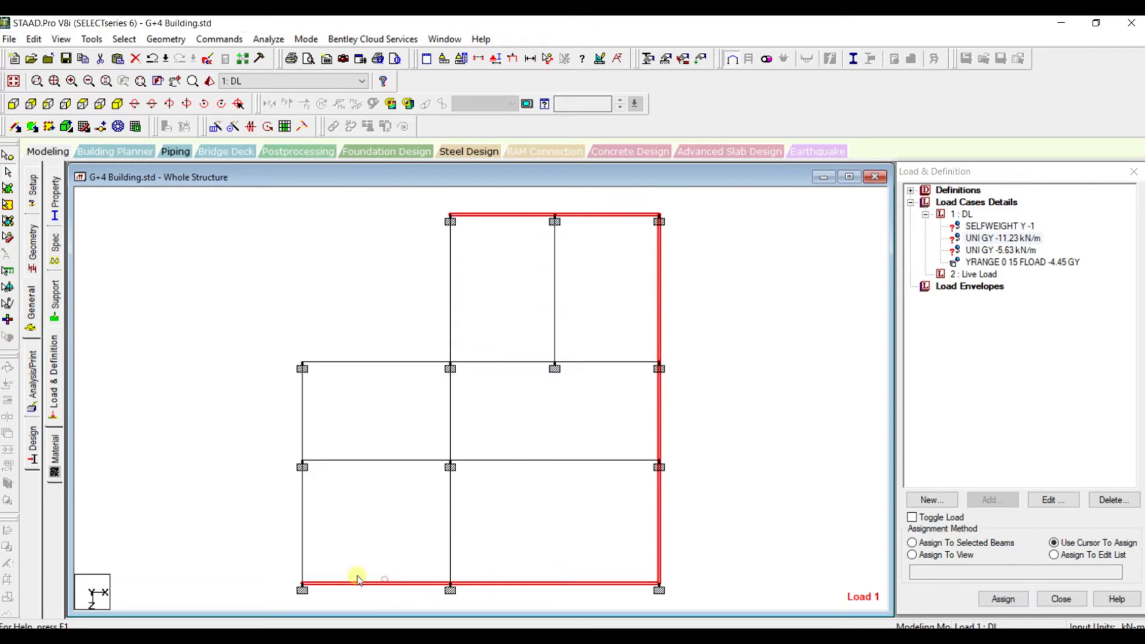
click(300, 525)
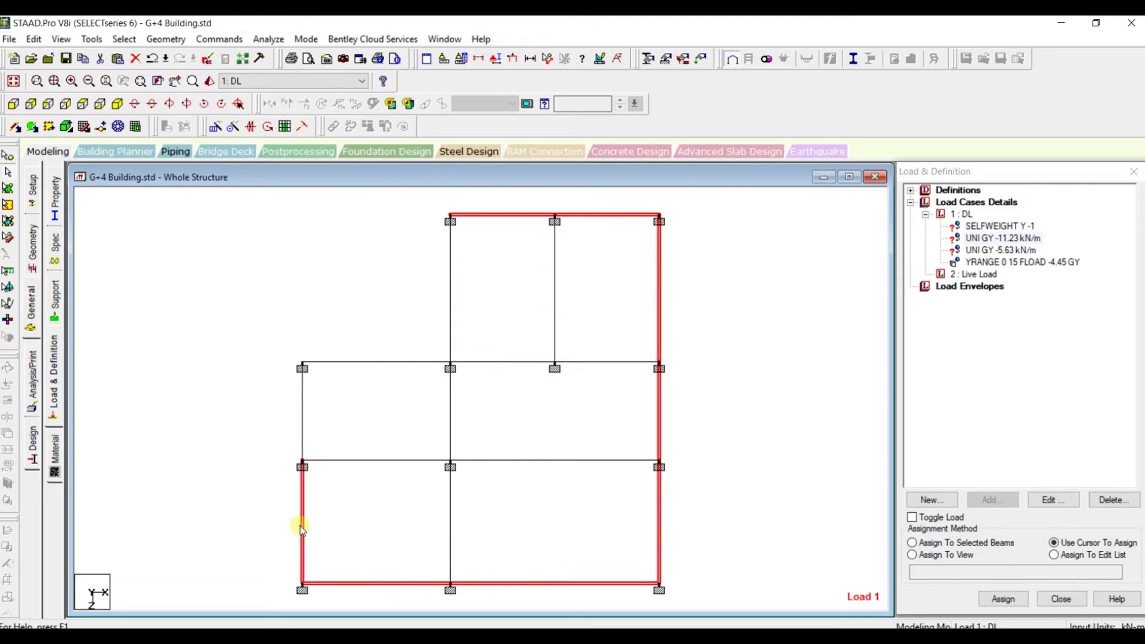
click(346, 362)
click(447, 295)
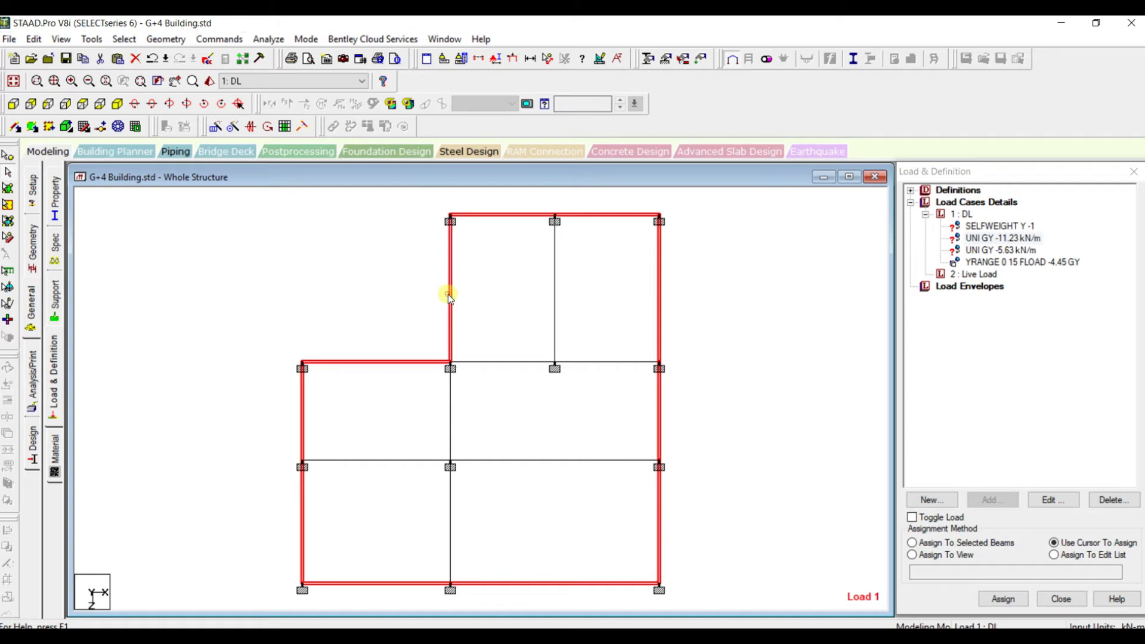
Assign the -11.23 kN/m wall load to the selected perimeter beams, checking them in isometric view, and clear the selection
click(118, 104)
scroll(579, 246, up, 1)
scroll(574, 234, down, 2)
middle_drag(569, 224, 582, 245)
scroll(584, 267, down, 1)
scroll(585, 269, up, 2)
scroll(584, 270, down, 2)
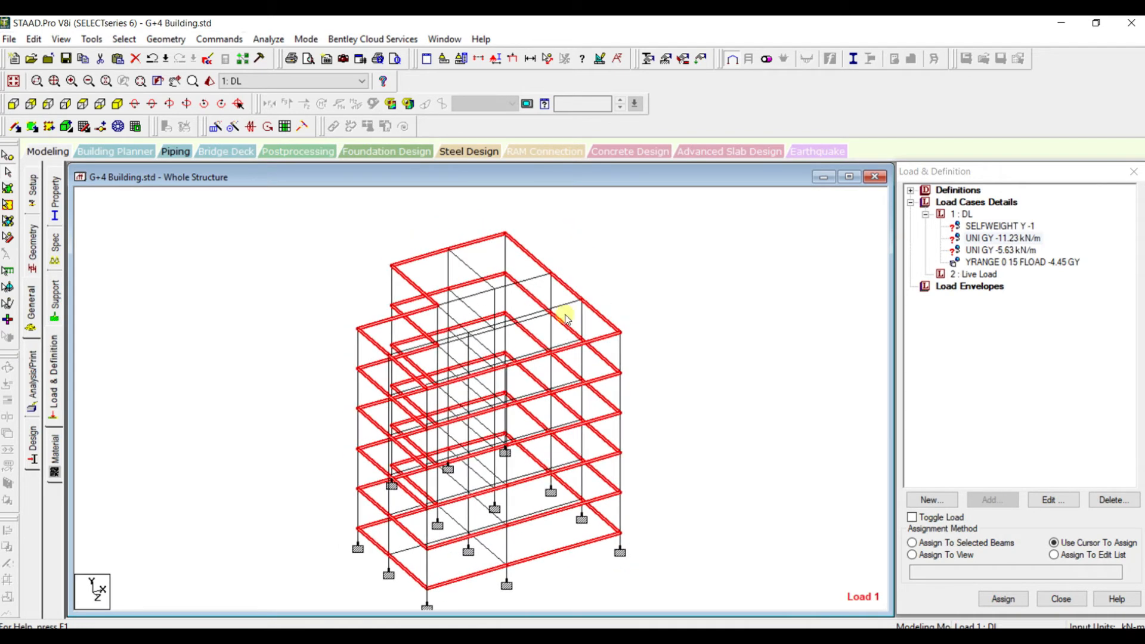
click(951, 543)
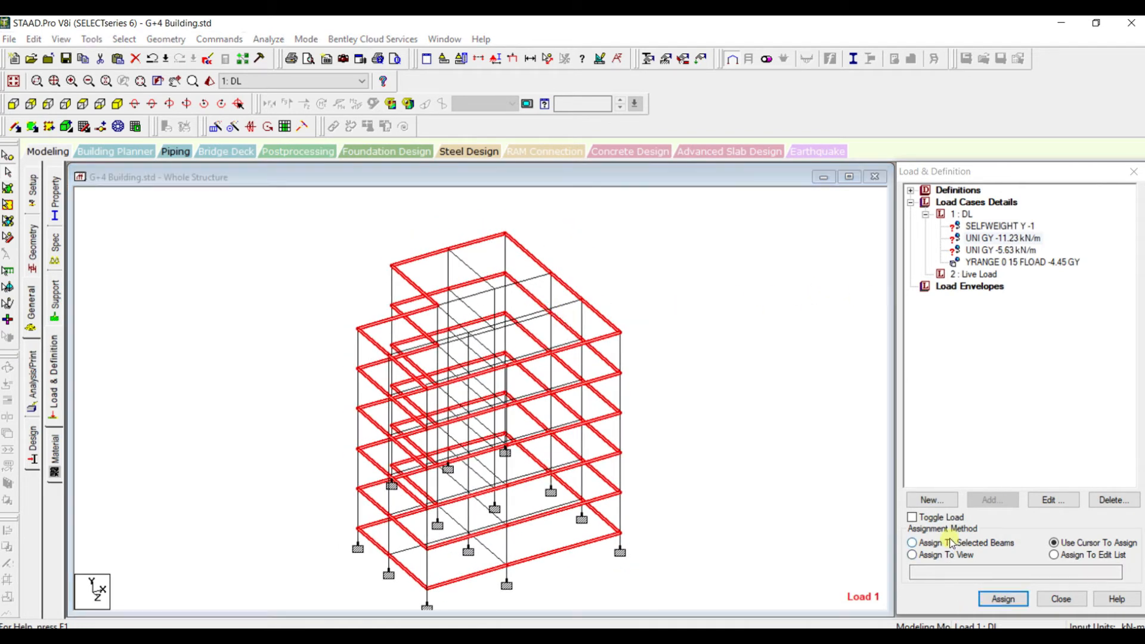
click(1003, 599)
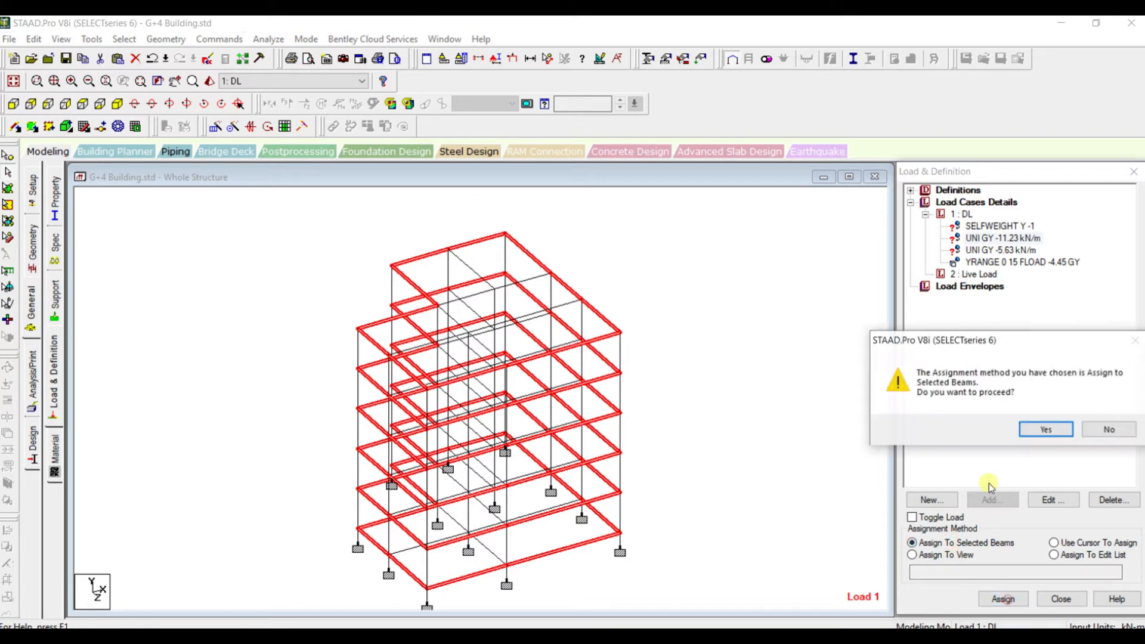
click(1044, 429)
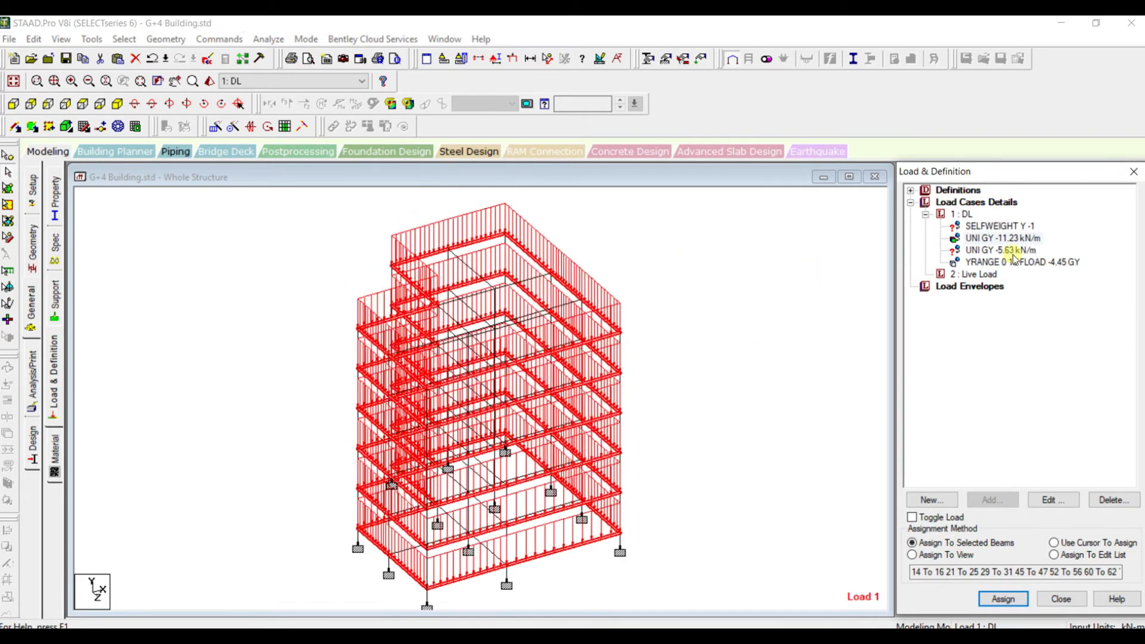
scroll(751, 252, up, 2)
scroll(751, 253, down, 2)
scroll(751, 253, up, 1)
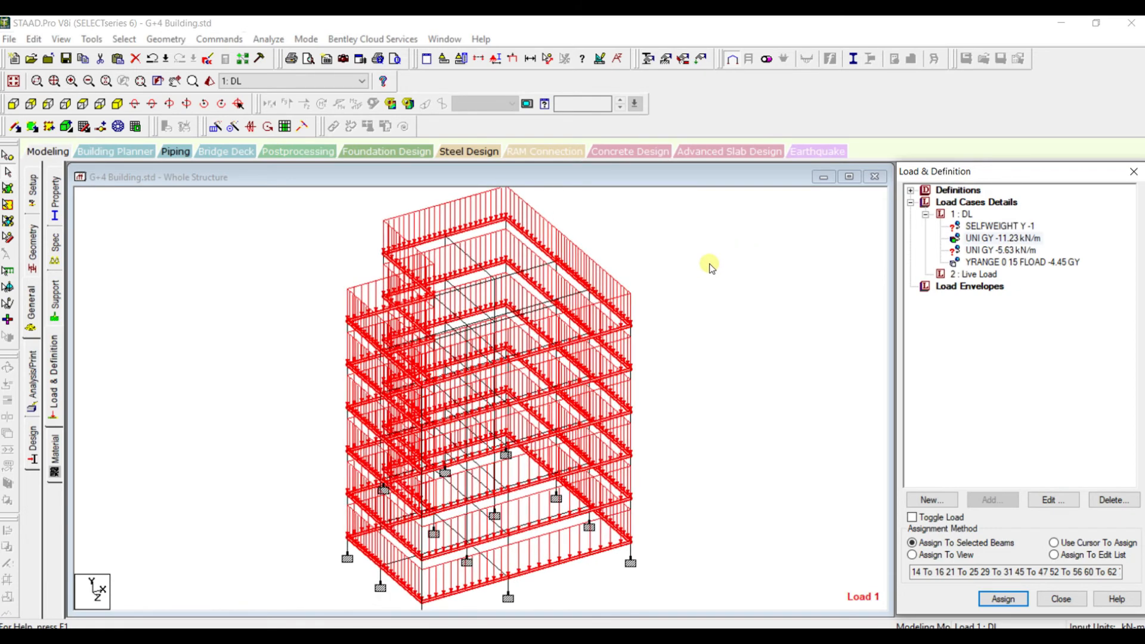
click(701, 265)
Choose the -5.63 kN/m wall load and select all interior beams of the frame in plan view
click(976, 253)
click(744, 273)
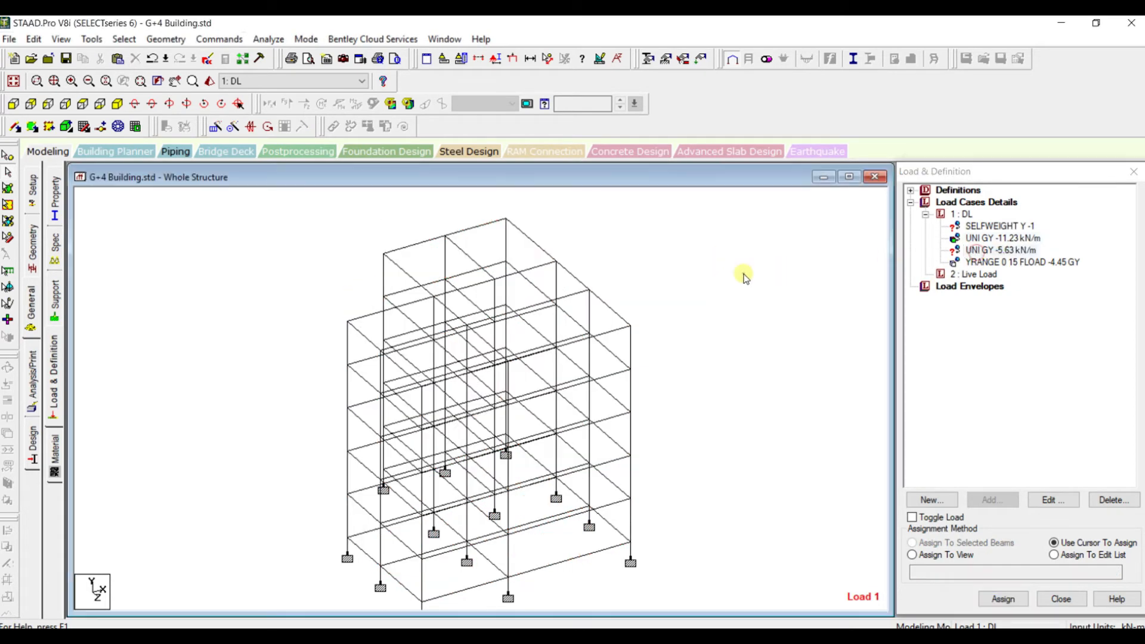
click(82, 105)
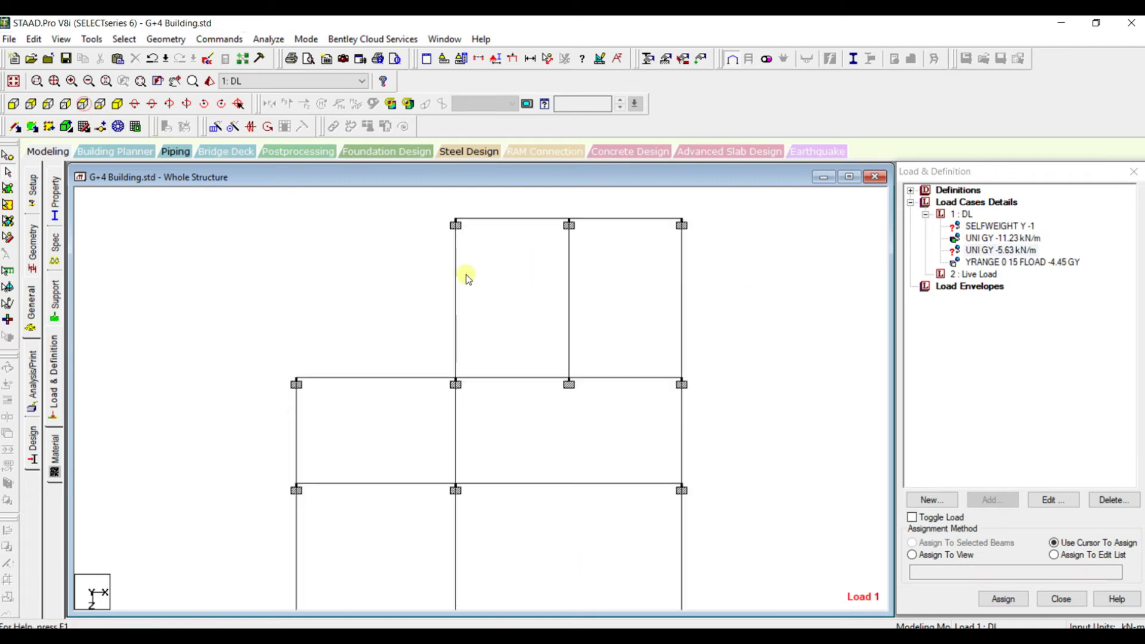
click(514, 382)
click(560, 334)
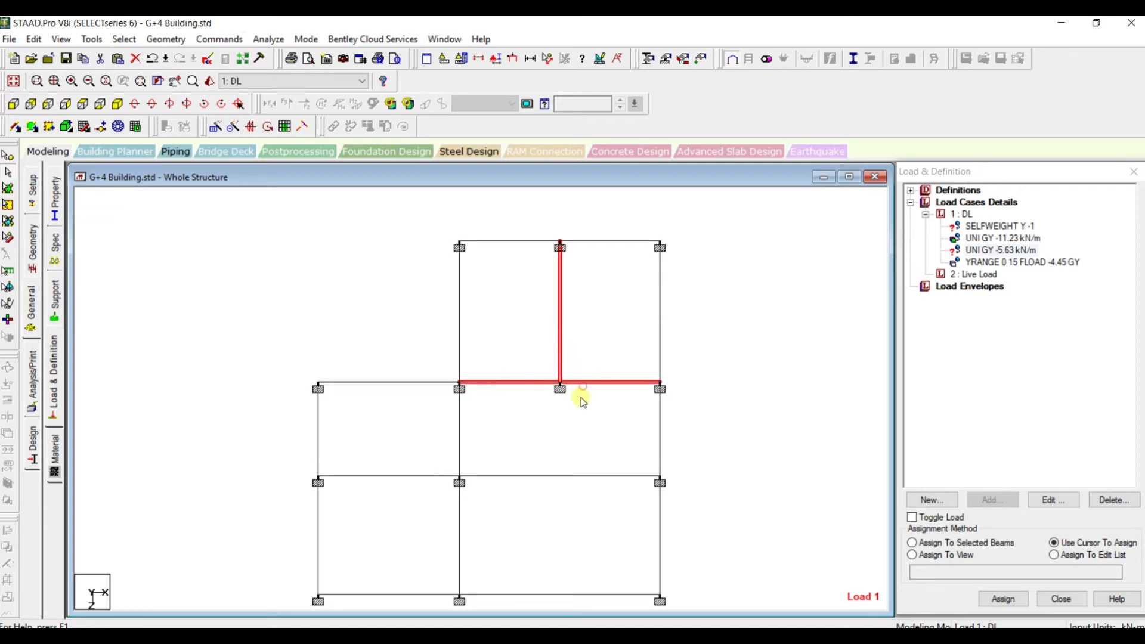
click(554, 476)
click(420, 475)
click(459, 427)
click(458, 512)
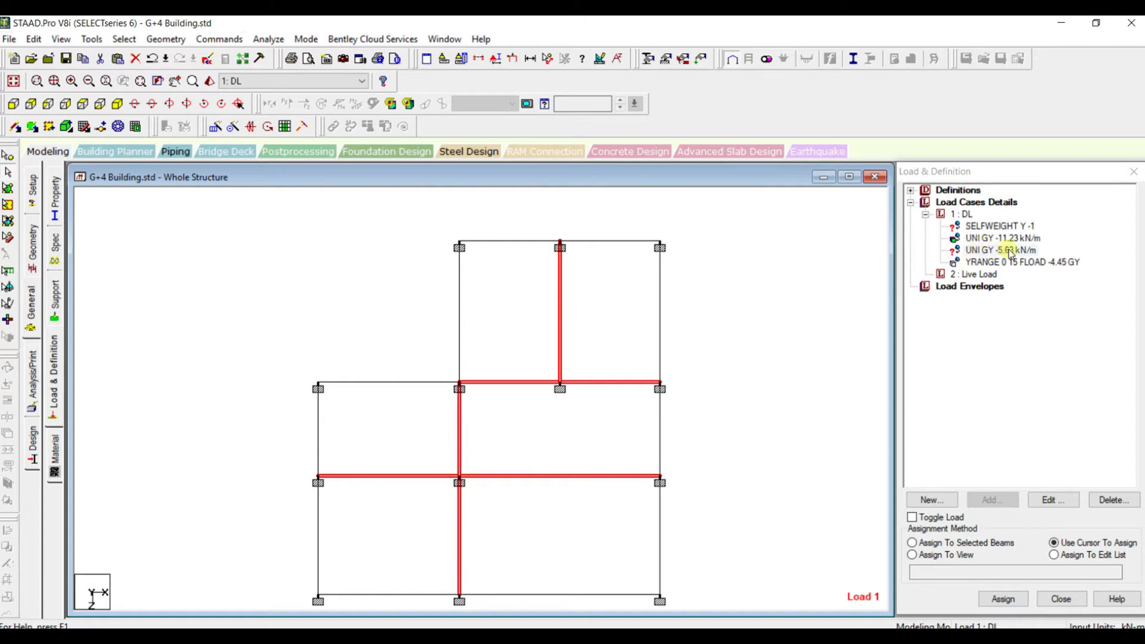
Assign the -5.63 kN/m wall load to the selected interior beams, checking the selection in isometric view
click(954, 544)
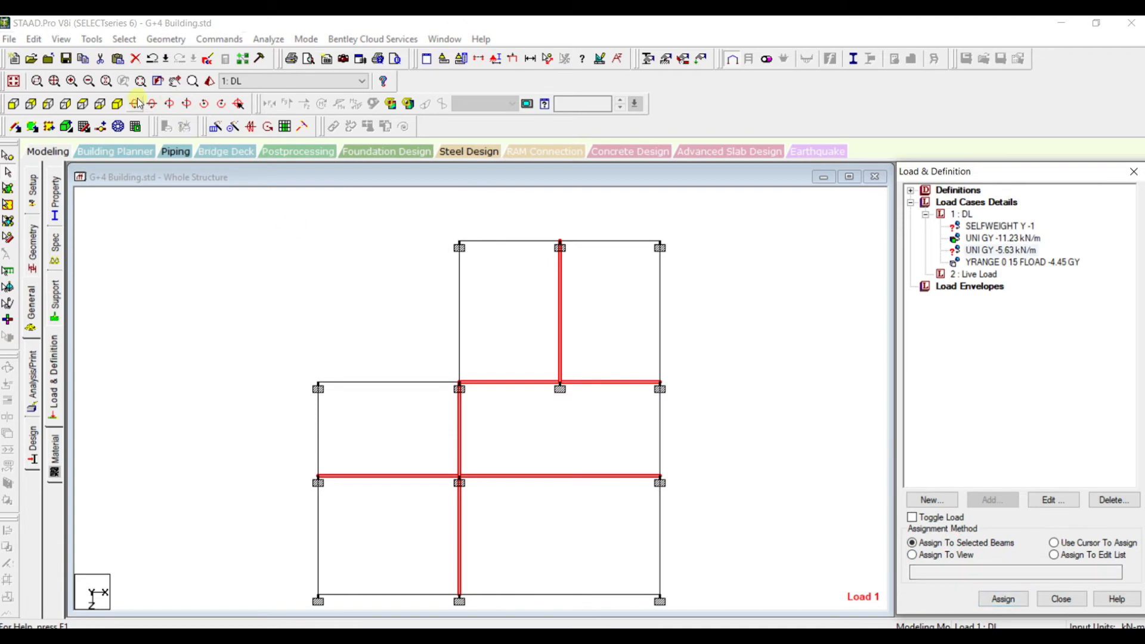
click(117, 104)
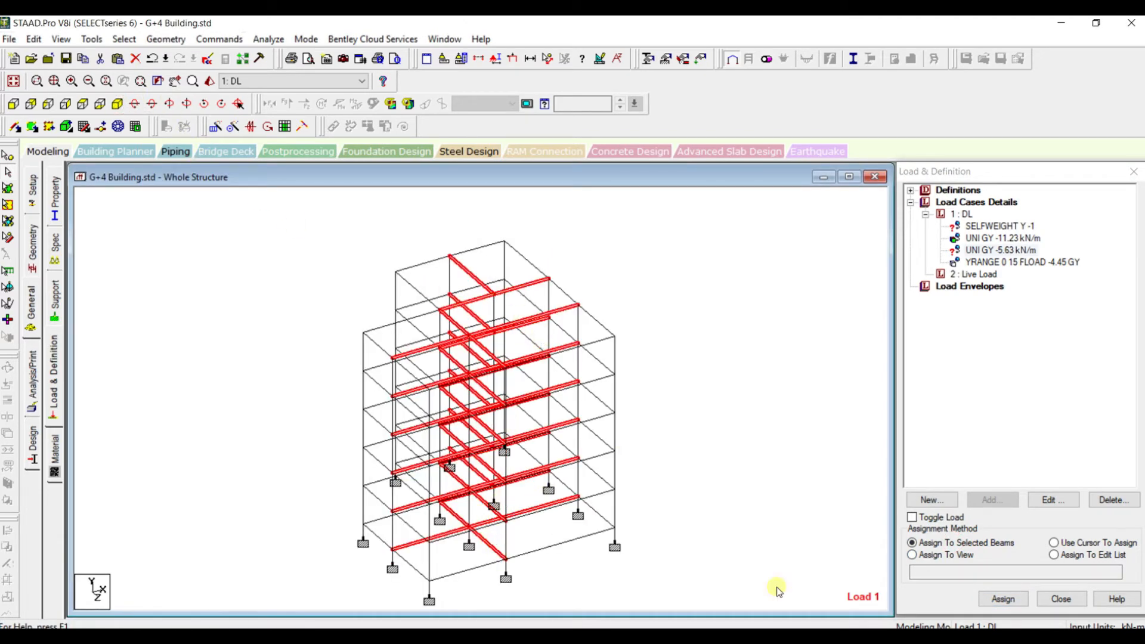
click(990, 598)
scroll(822, 364, up, 2)
scroll(823, 363, down, 3)
middle_drag(707, 414, 722, 400)
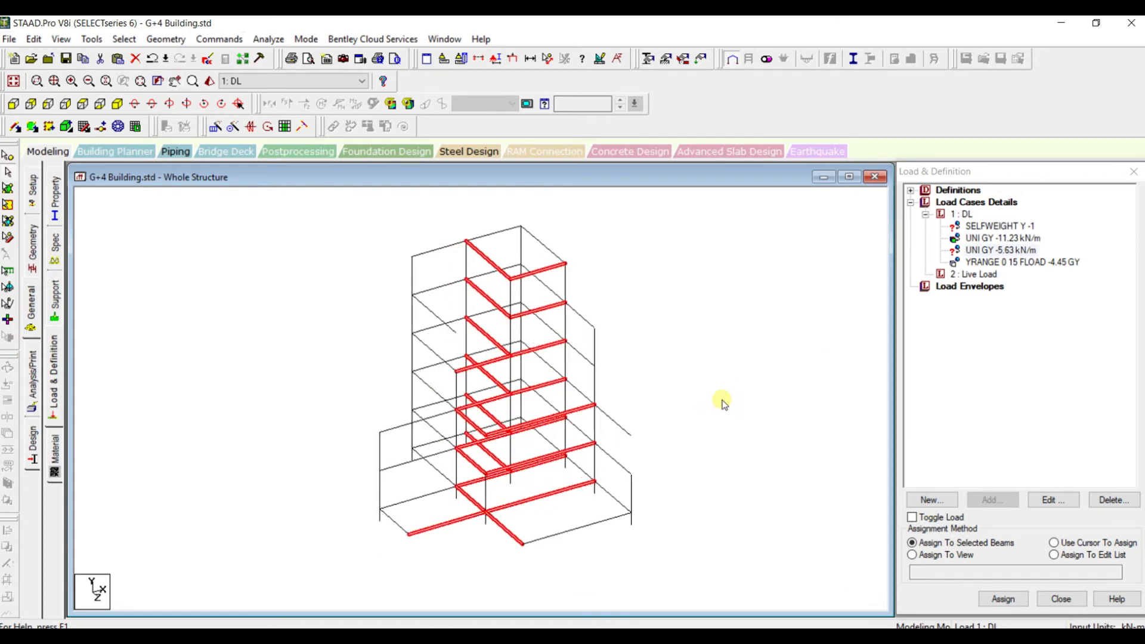
click(990, 602)
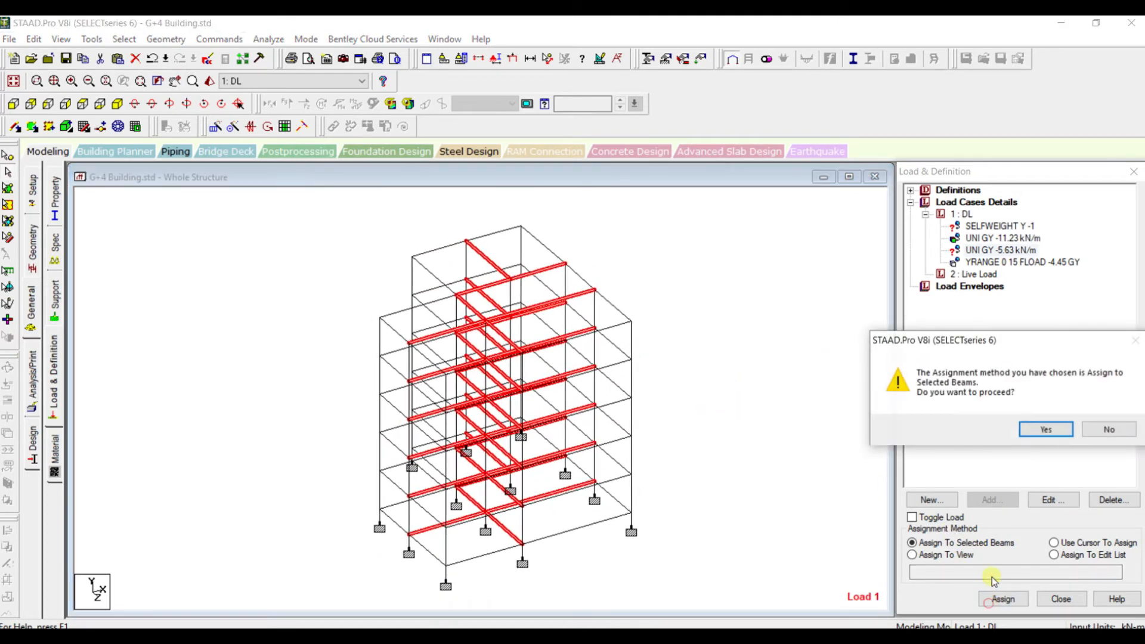
click(1041, 426)
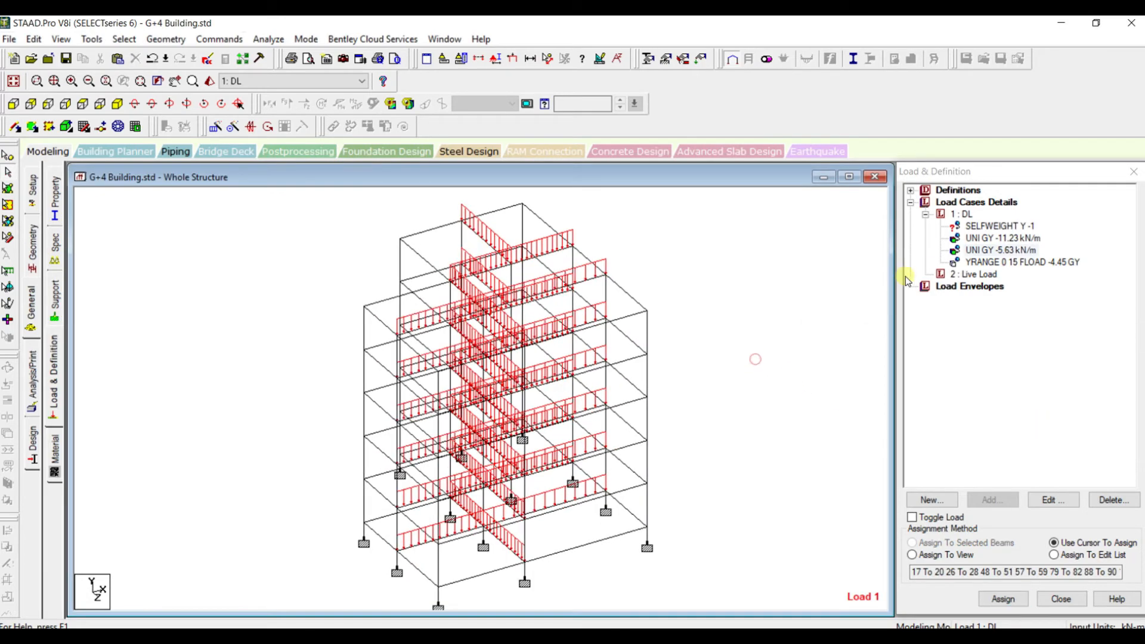
Assign the SELFWEIGHT Y -1 load to the whole structure with the Assign To View method and clear the selection
click(990, 238)
click(993, 251)
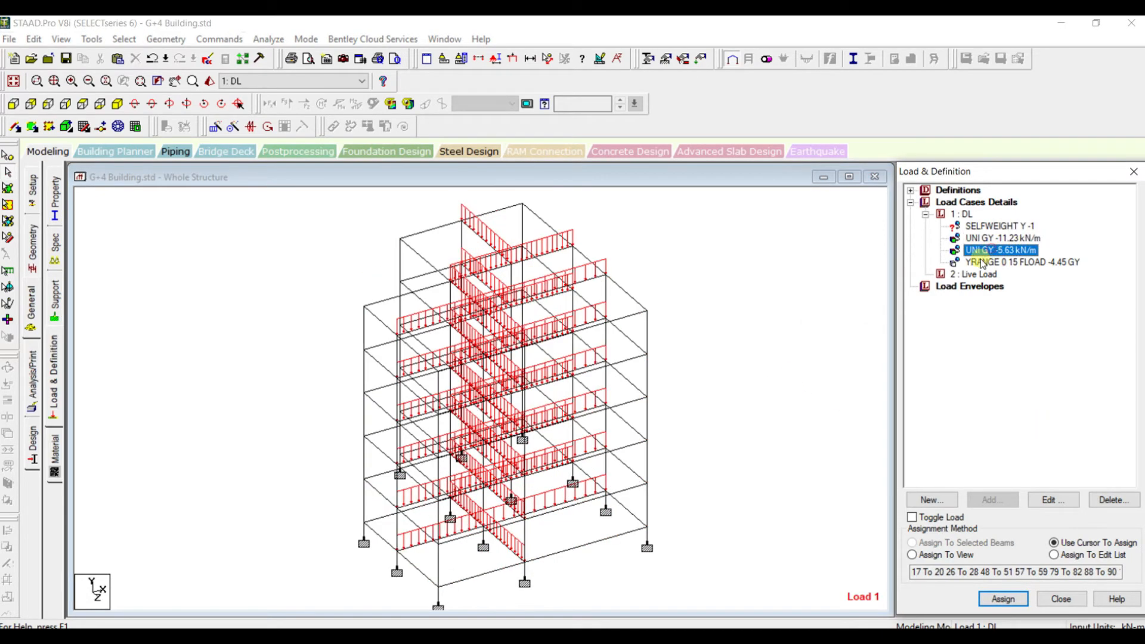
click(990, 226)
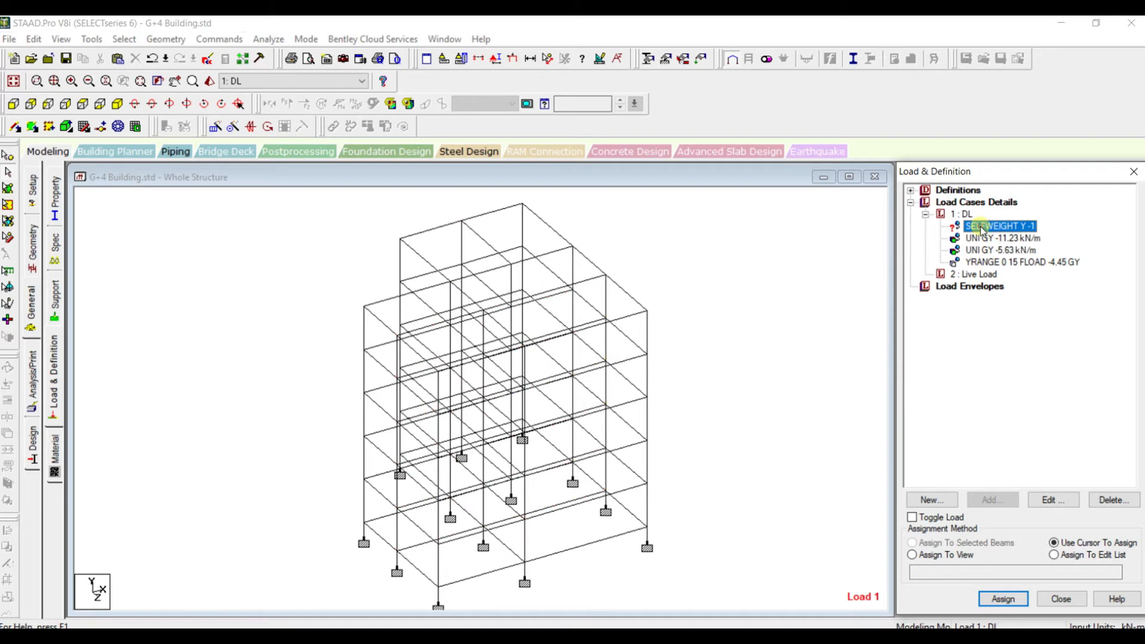
click(951, 554)
click(1015, 604)
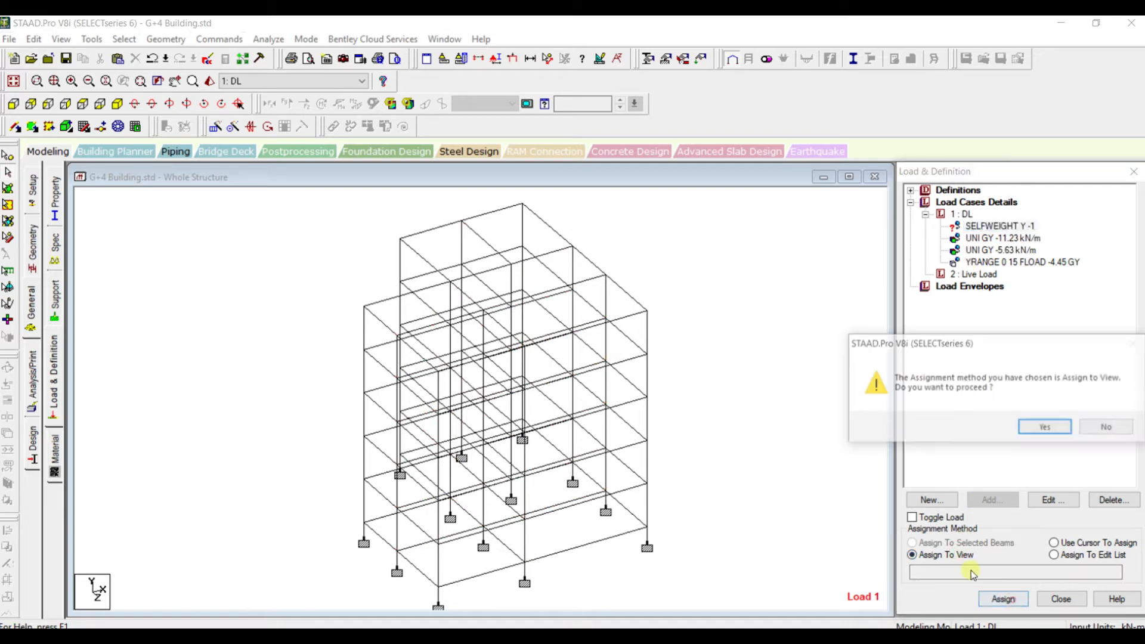
click(1038, 426)
click(742, 404)
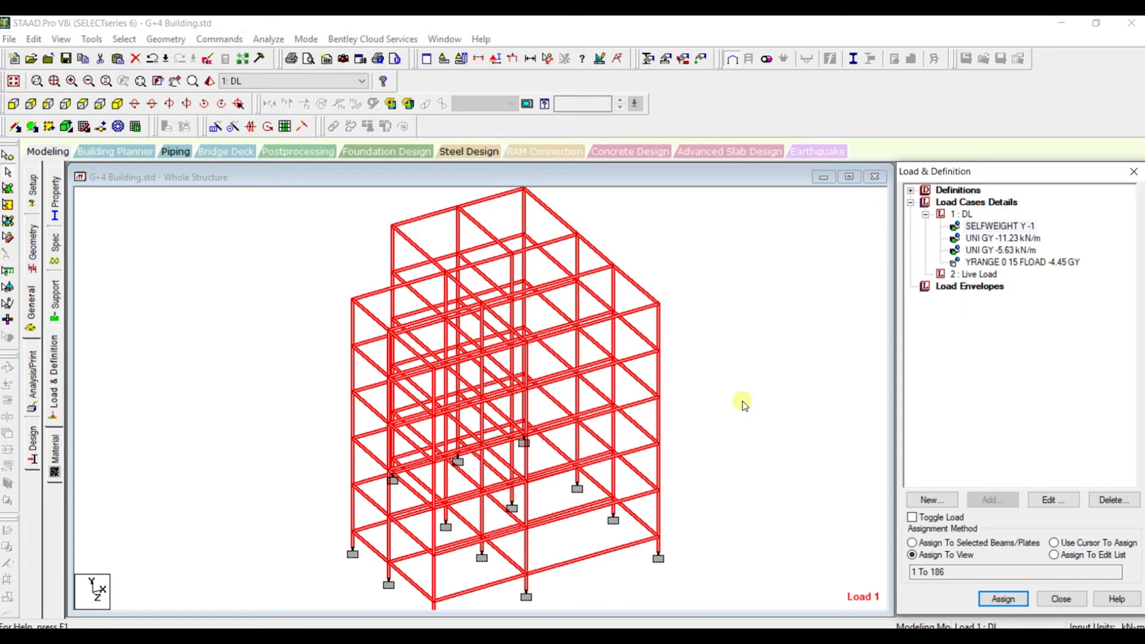
Display the DL case's -4.45 floor load and examine its distribution on the beams
click(979, 275)
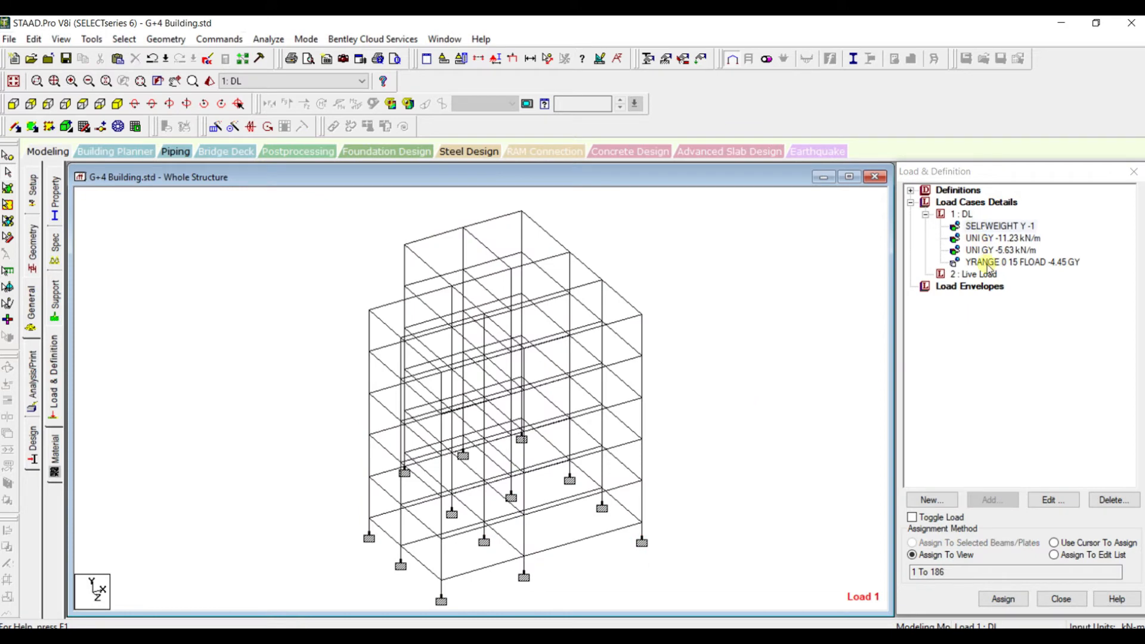
click(991, 264)
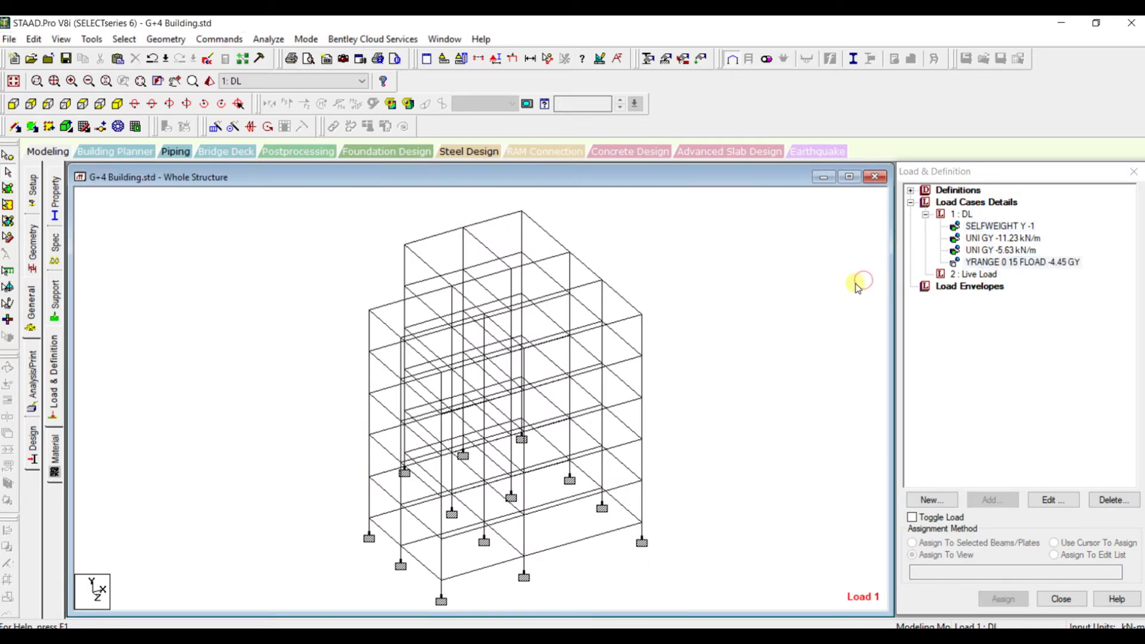
click(857, 287)
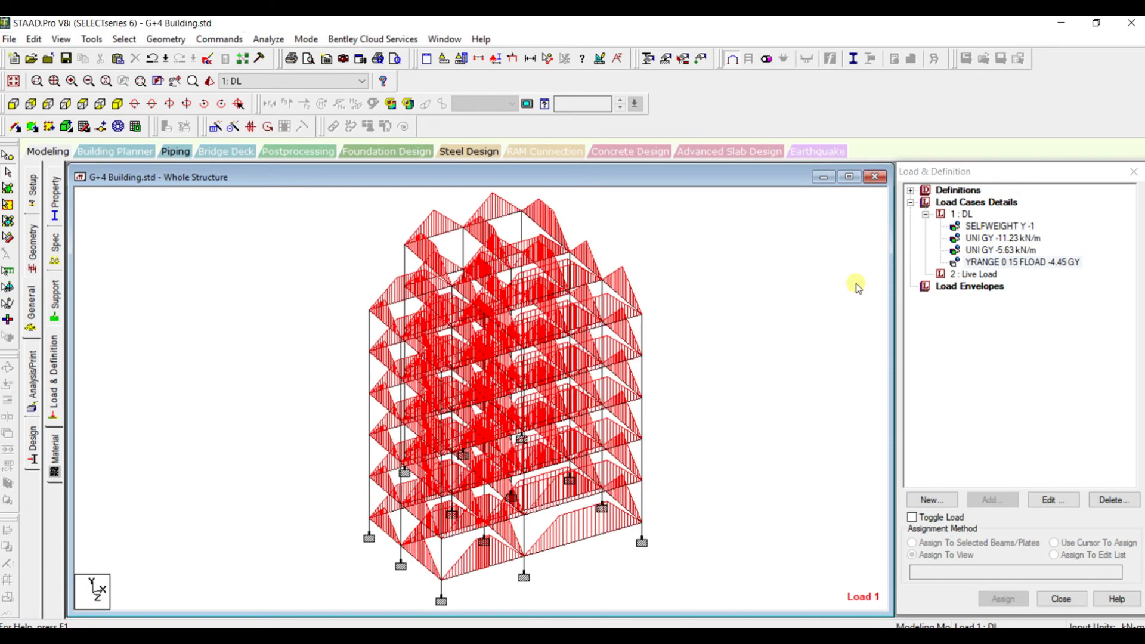
Start a YRANGE floor load for the Live Load case with a pressure of -2 kN/m2 in Global Y
click(967, 276)
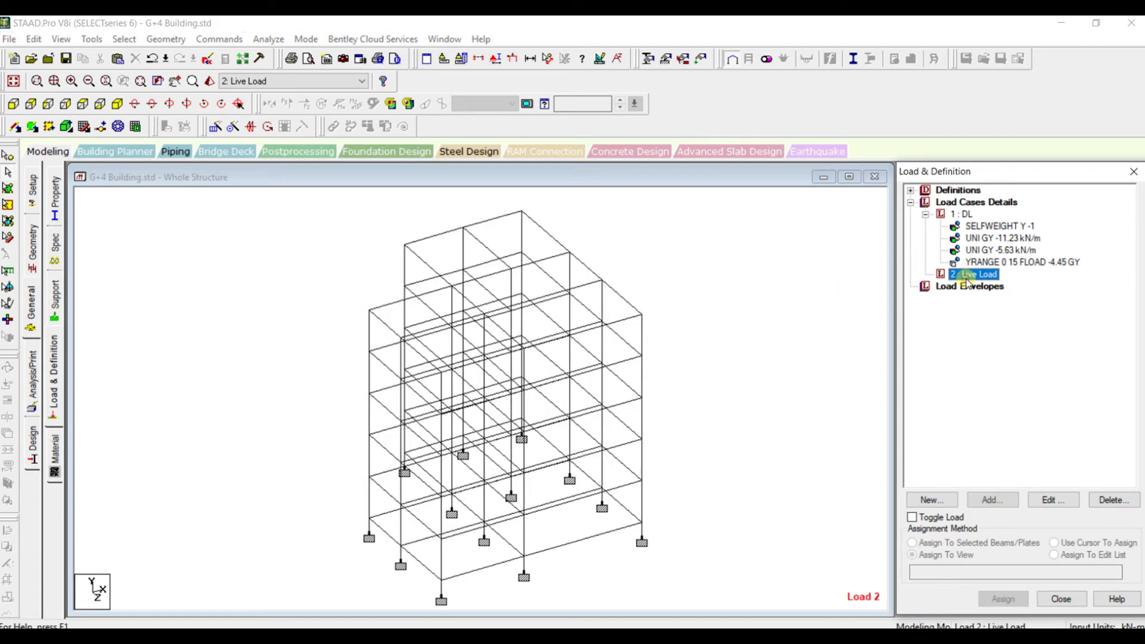
click(993, 500)
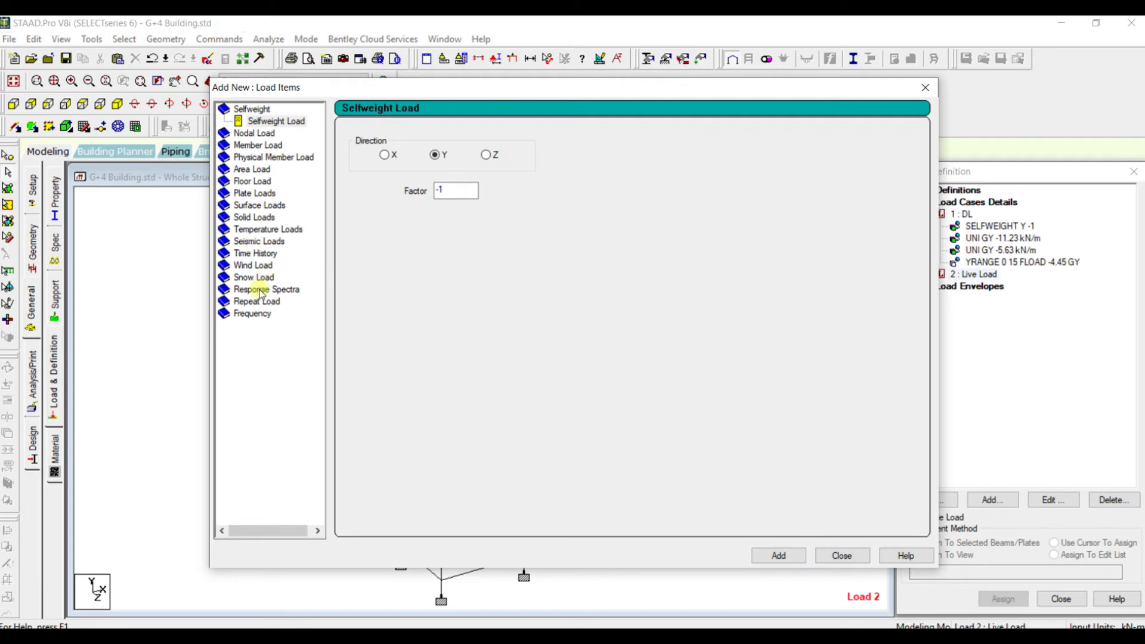
click(255, 183)
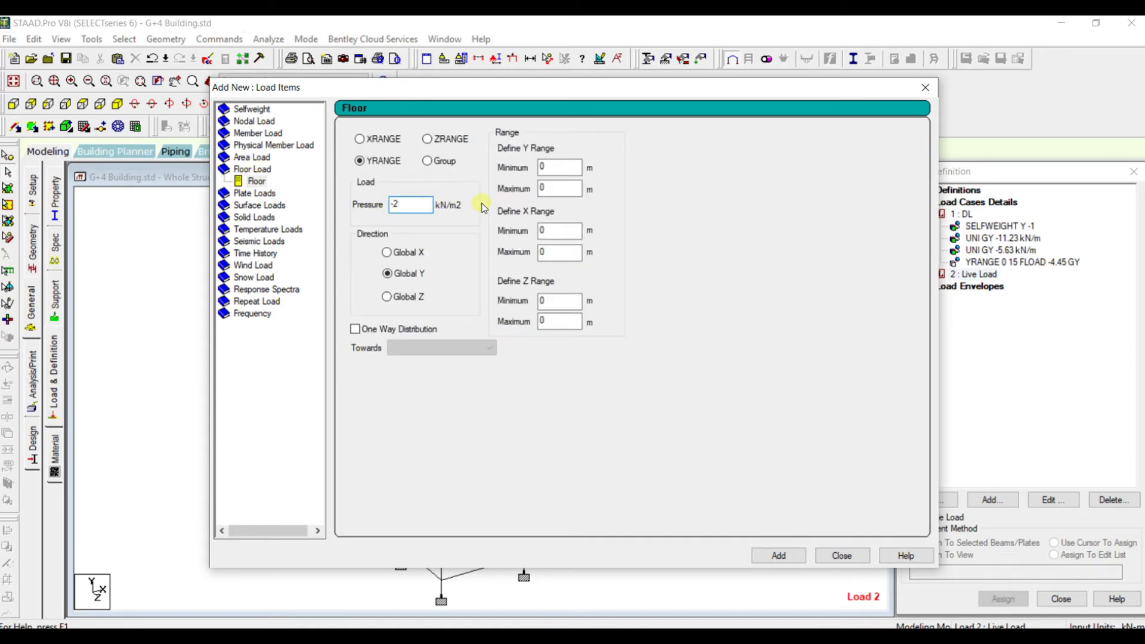
drag(590, 85, 968, 226)
click(537, 238)
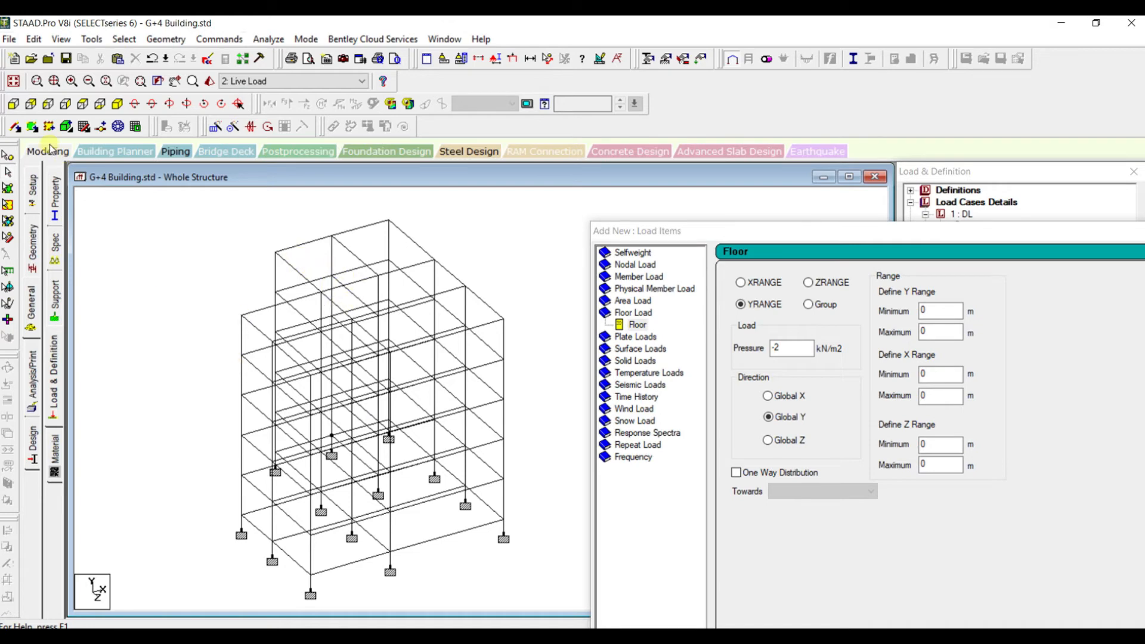
Look up the Y coordinates of the corner nodes just above the supports and at the top of the corner column
click(9, 155)
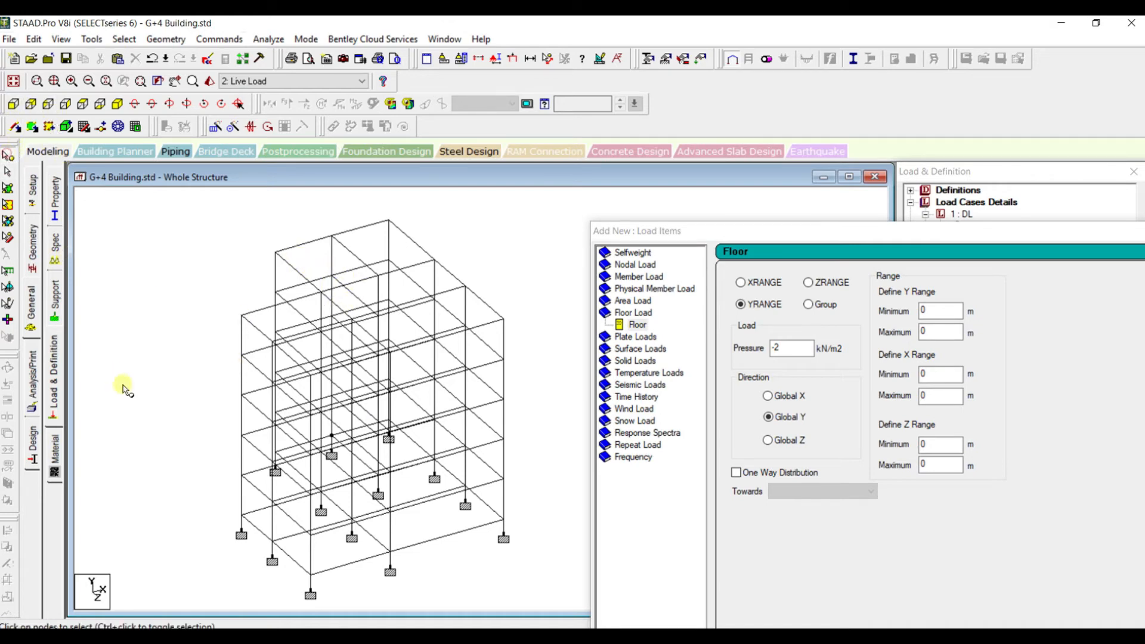
double_click(242, 515)
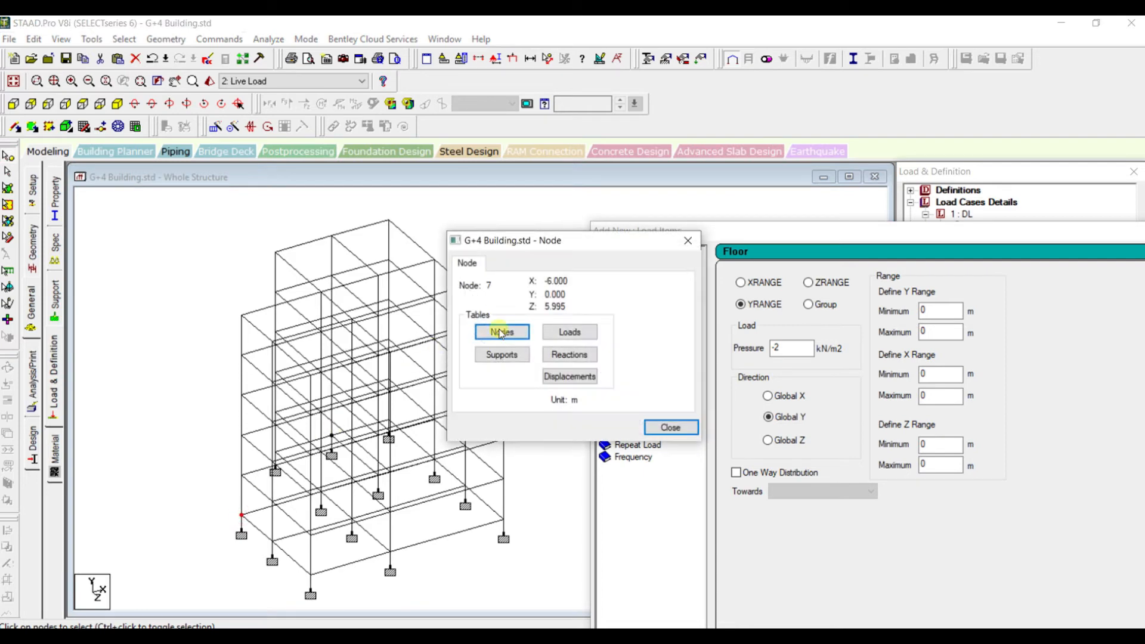
drag(588, 248, 534, 236)
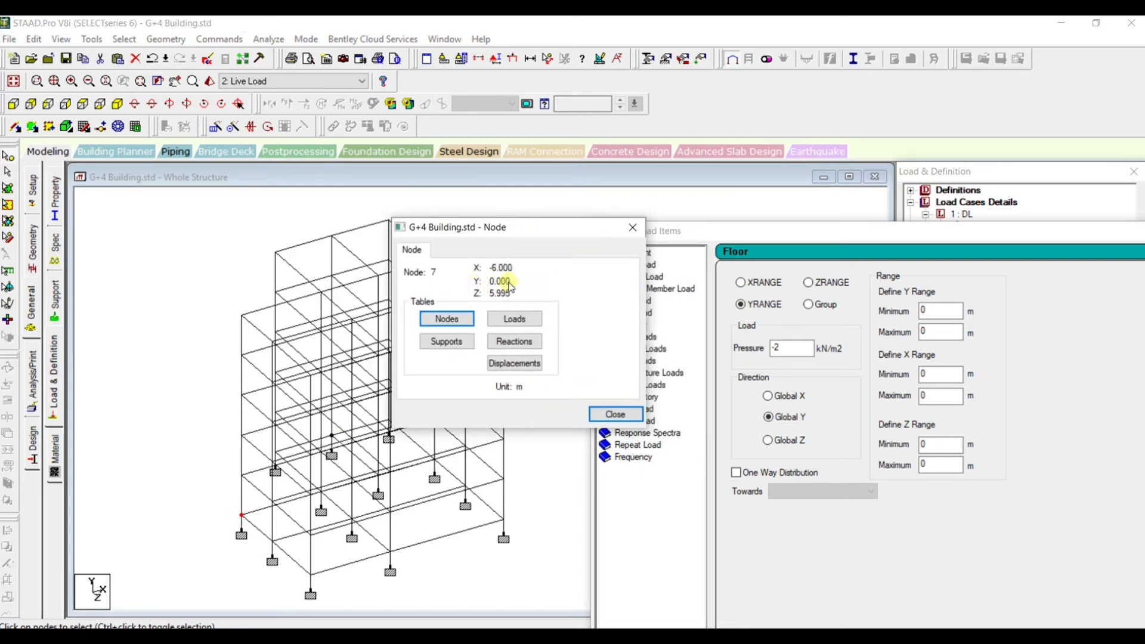
click(934, 331)
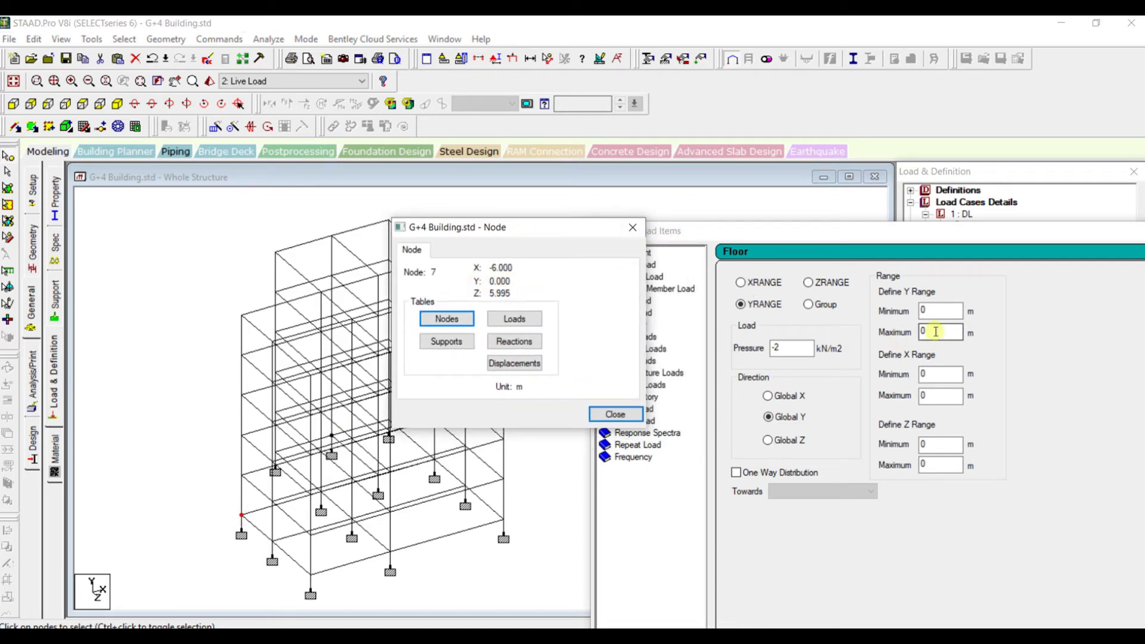
double_click(241, 316)
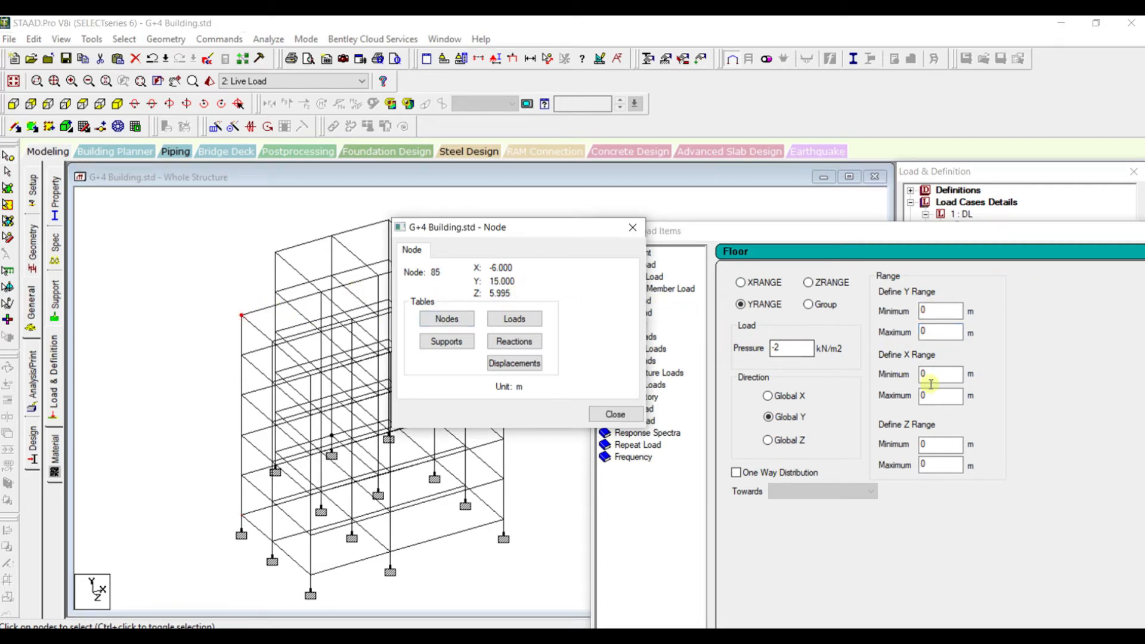
Set the floor load's maximum Y range to 15 m and add the load to the Live Load case
click(932, 330)
text(15)
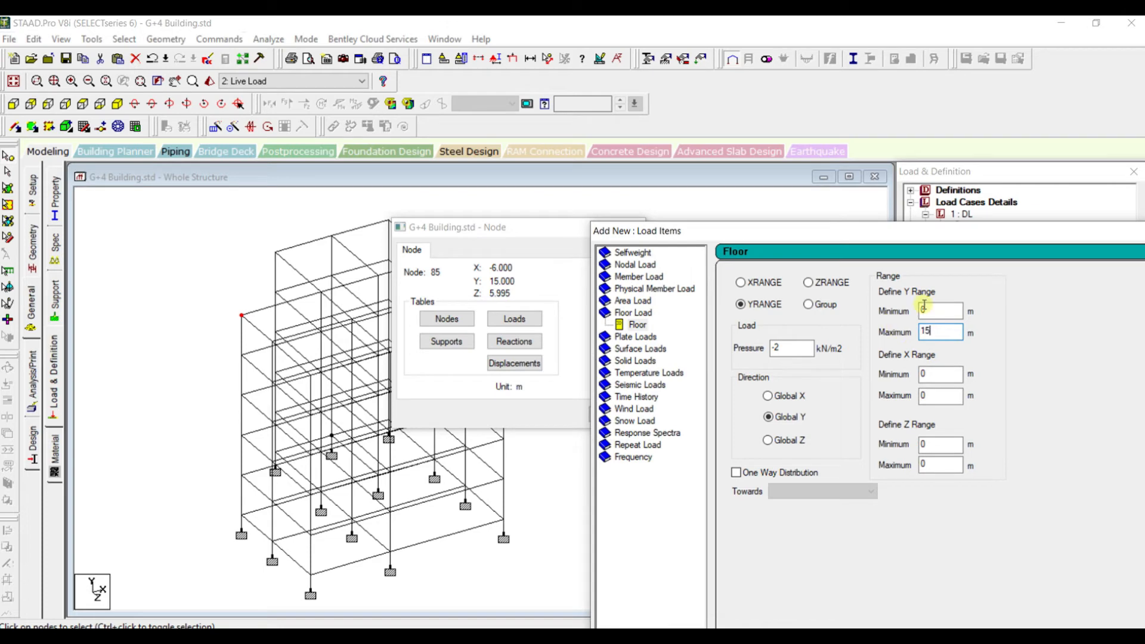
drag(524, 230, 401, 222)
click(507, 222)
drag(801, 234, 348, 100)
click(739, 567)
click(801, 568)
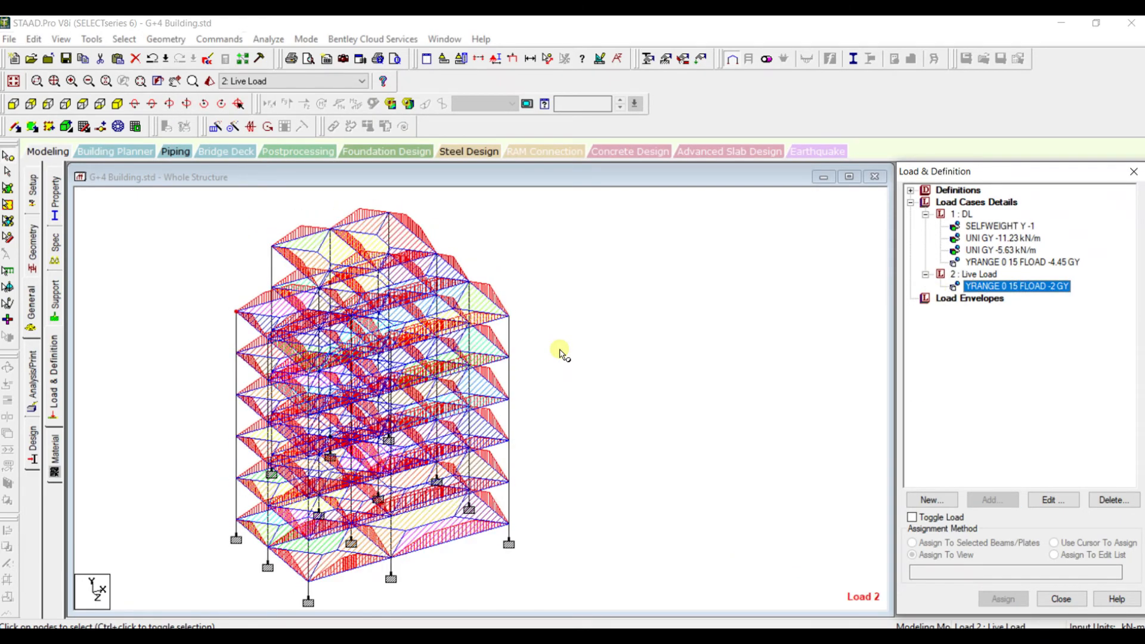
click(559, 350)
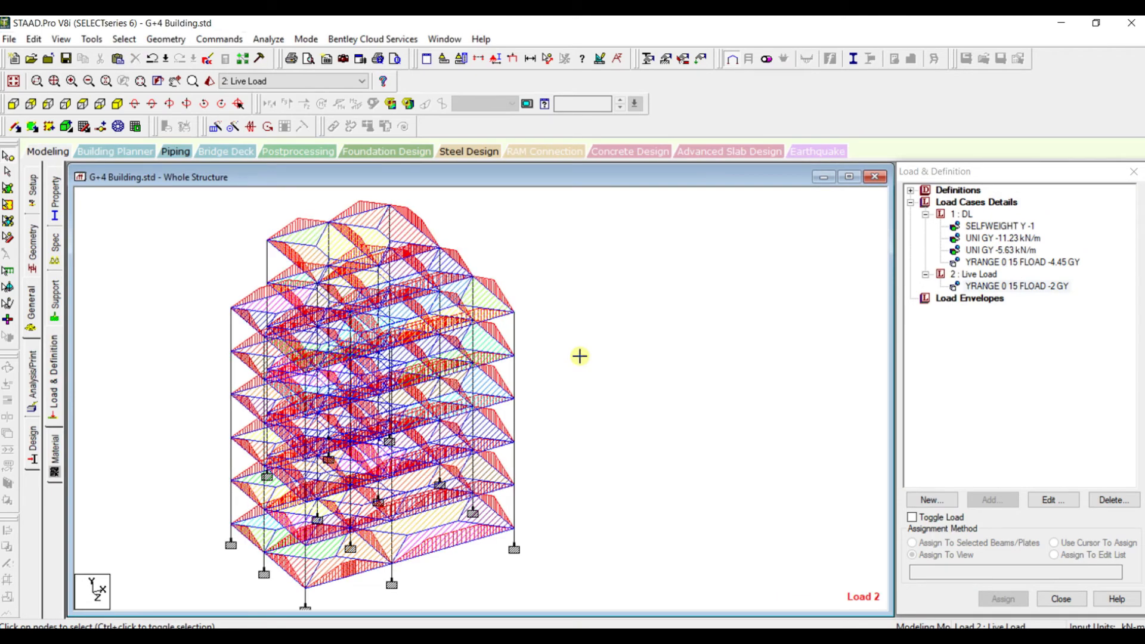
Start a new load combination under Load Cases Details and name it 1.5(DL+LL)
click(975, 275)
click(976, 202)
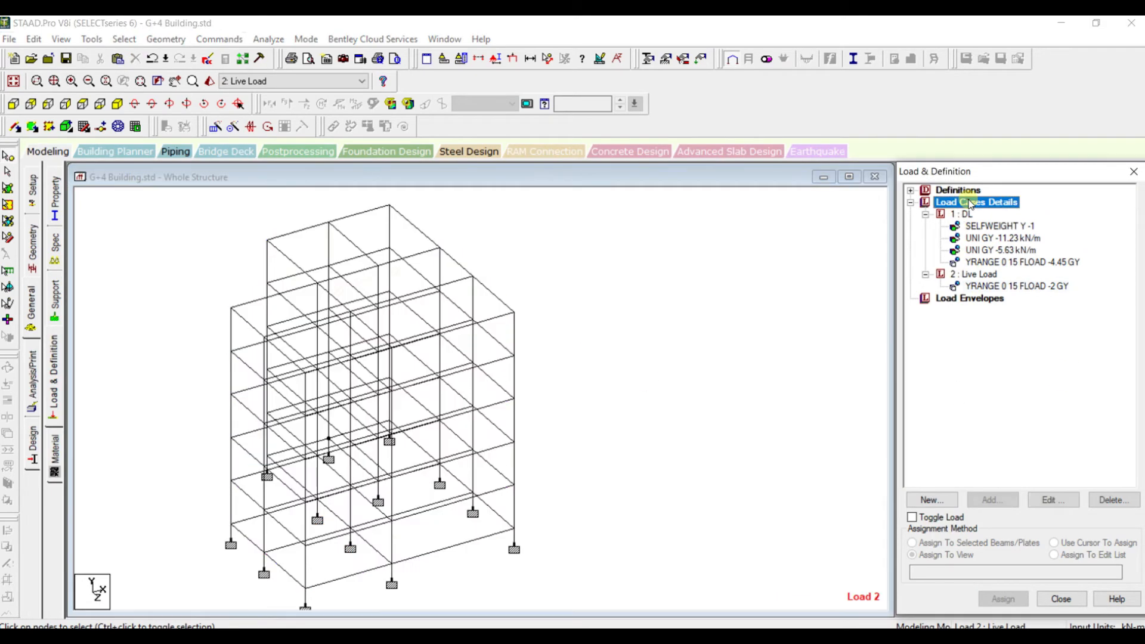
click(1007, 501)
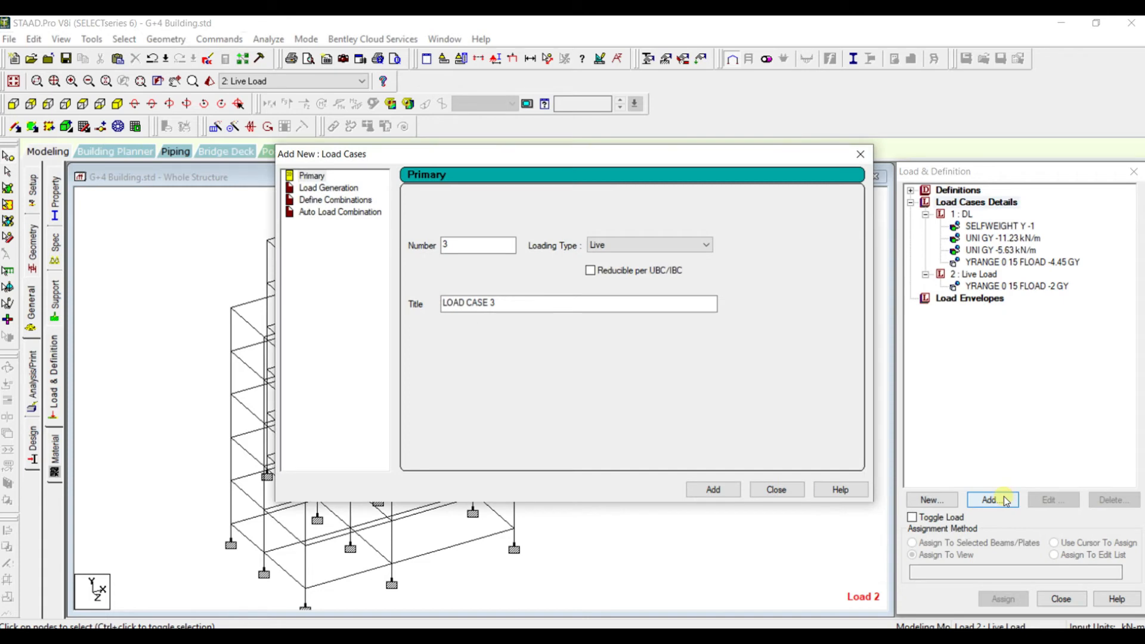
click(336, 200)
drag(649, 200, 501, 186)
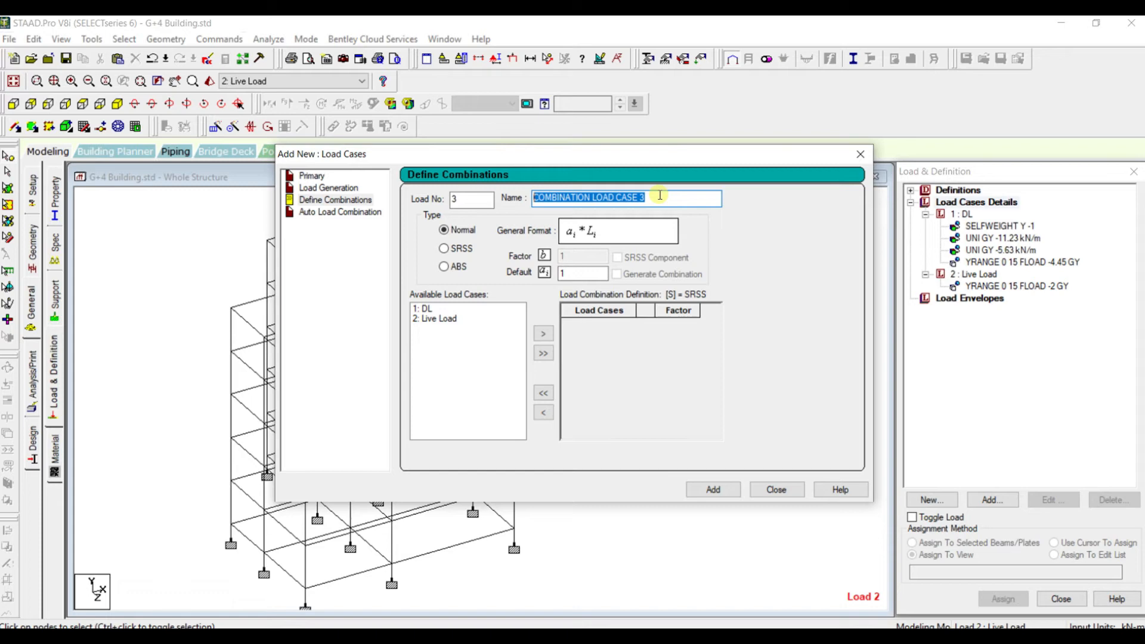
text(1.5(DL+LL)
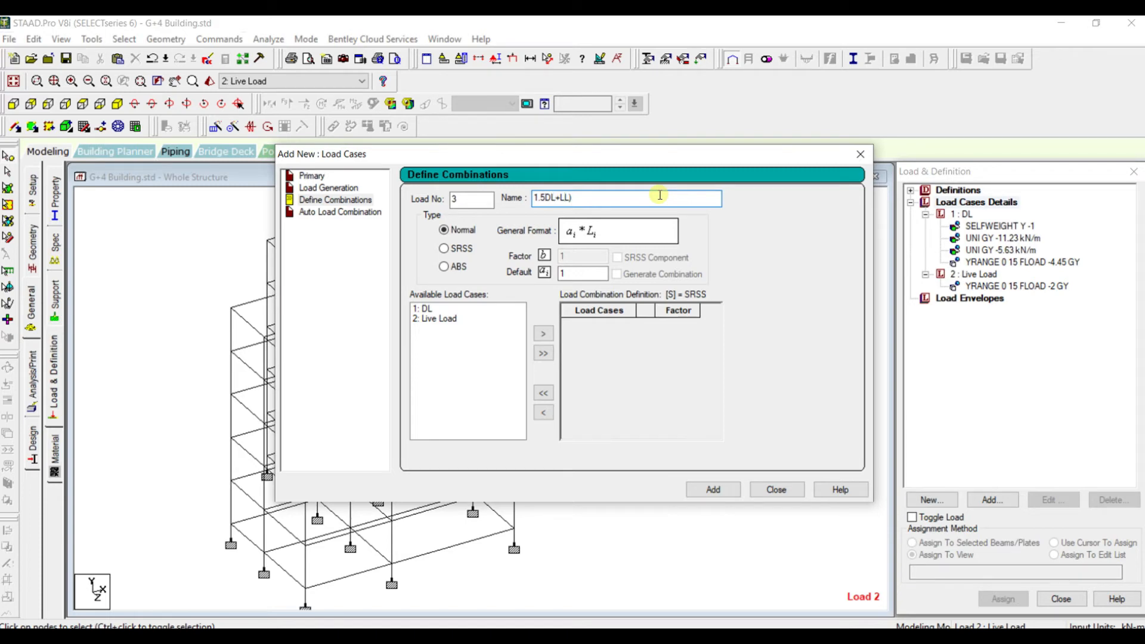
Include the DL and Live Load cases in the 1.5(DL+LL) combination
click(436, 311)
click(543, 334)
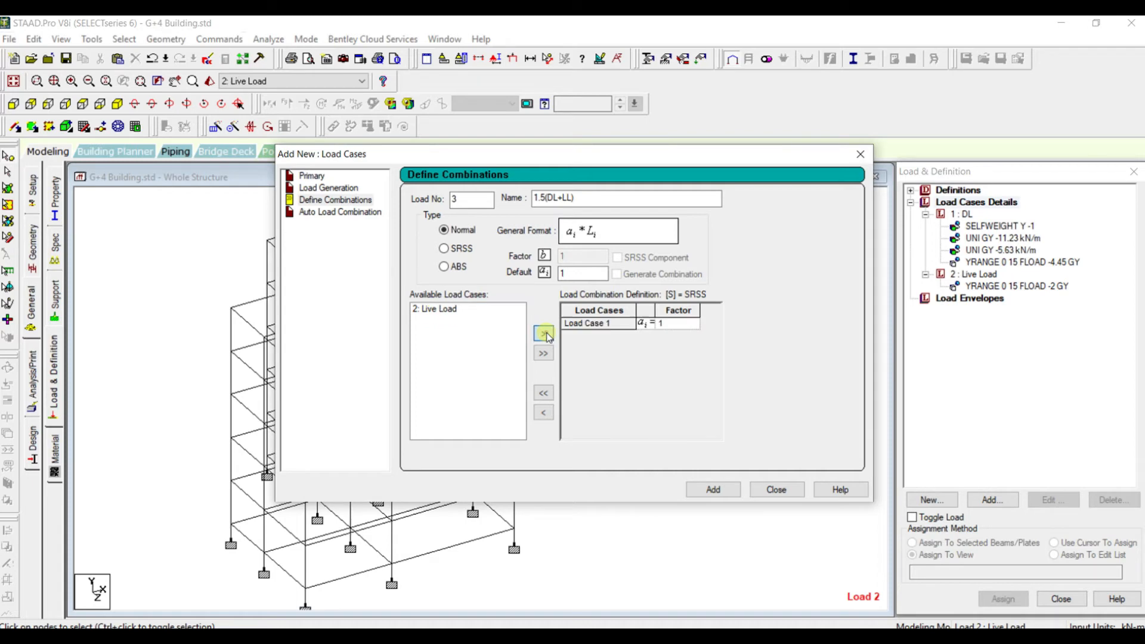
click(447, 309)
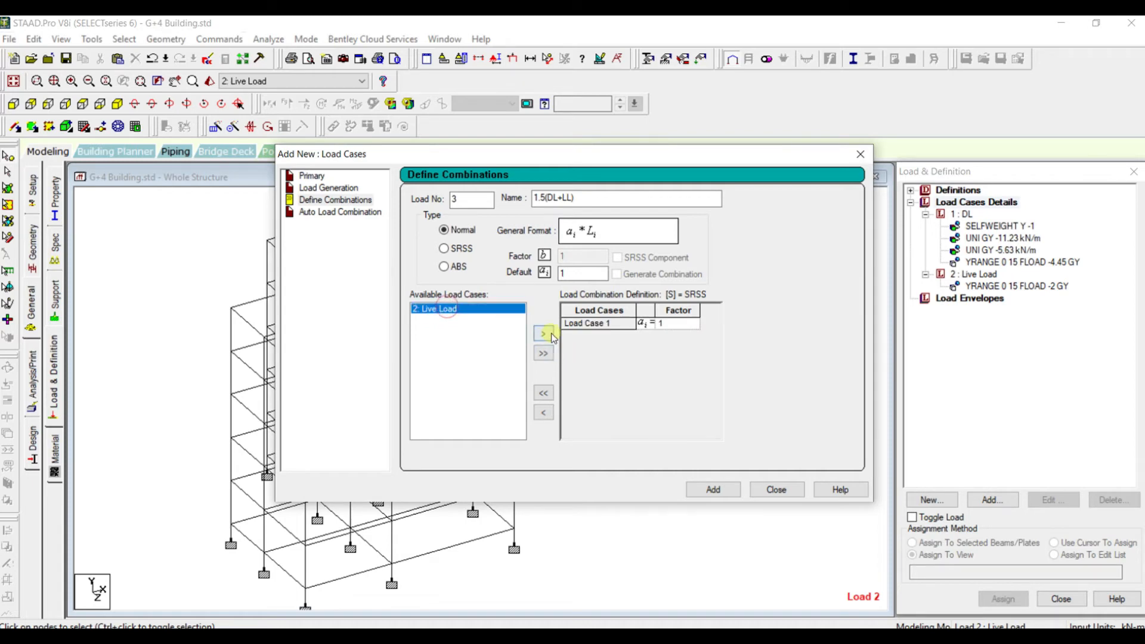
click(543, 333)
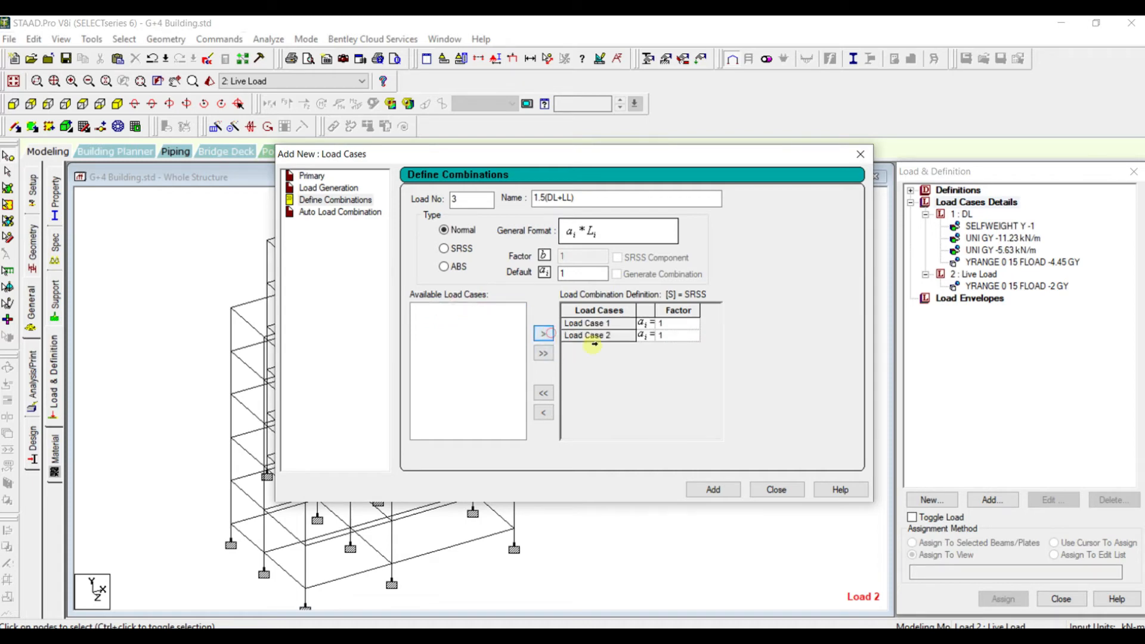
Set the factors of both load cases to 1.5 and add the combination to the load cases
click(676, 324)
key(BackSpace)
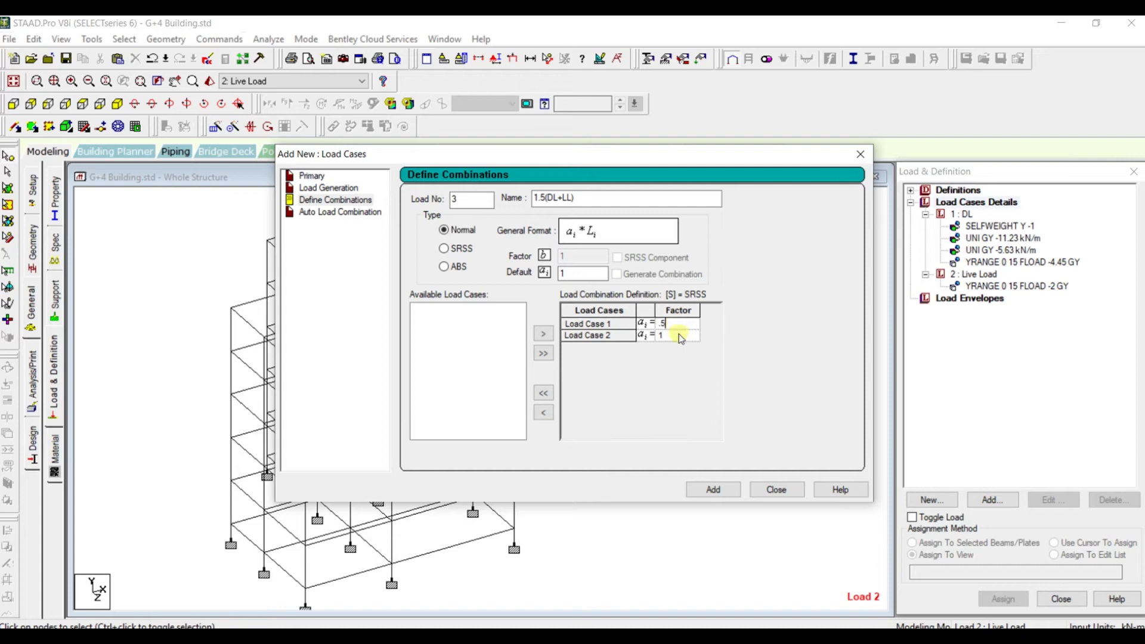
click(670, 336)
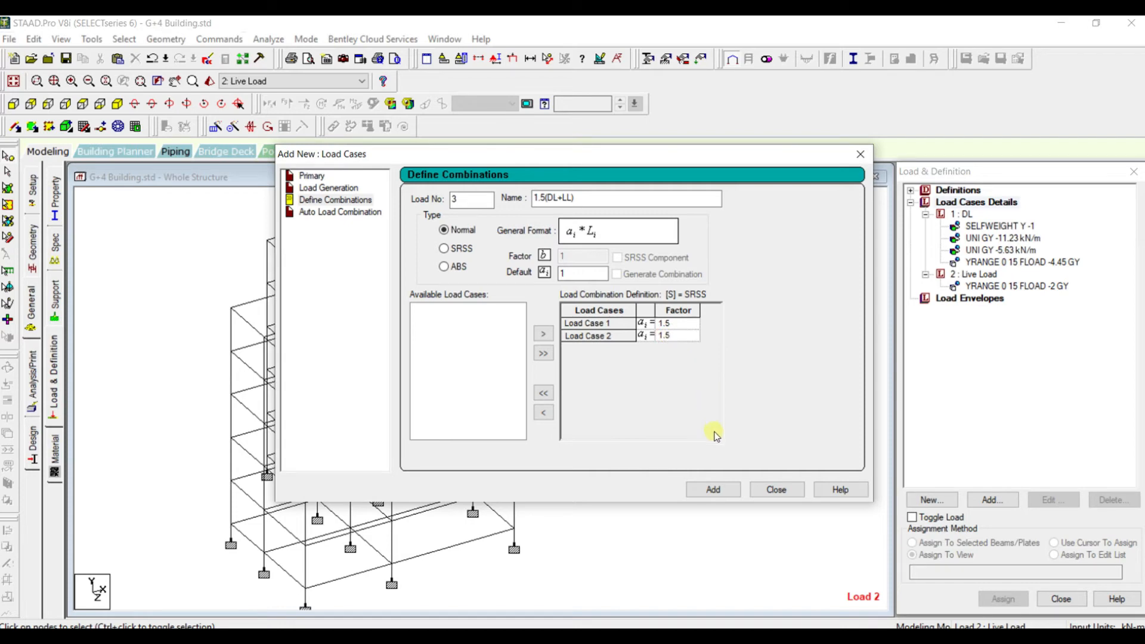
click(713, 489)
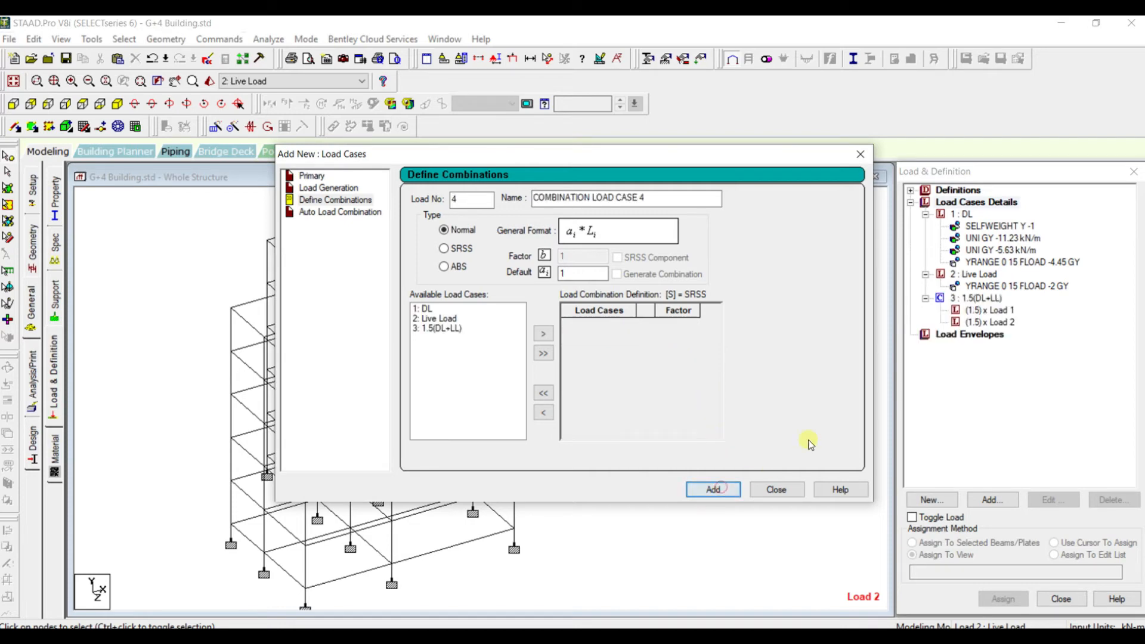
click(792, 489)
middle_drag(514, 291, 609, 285)
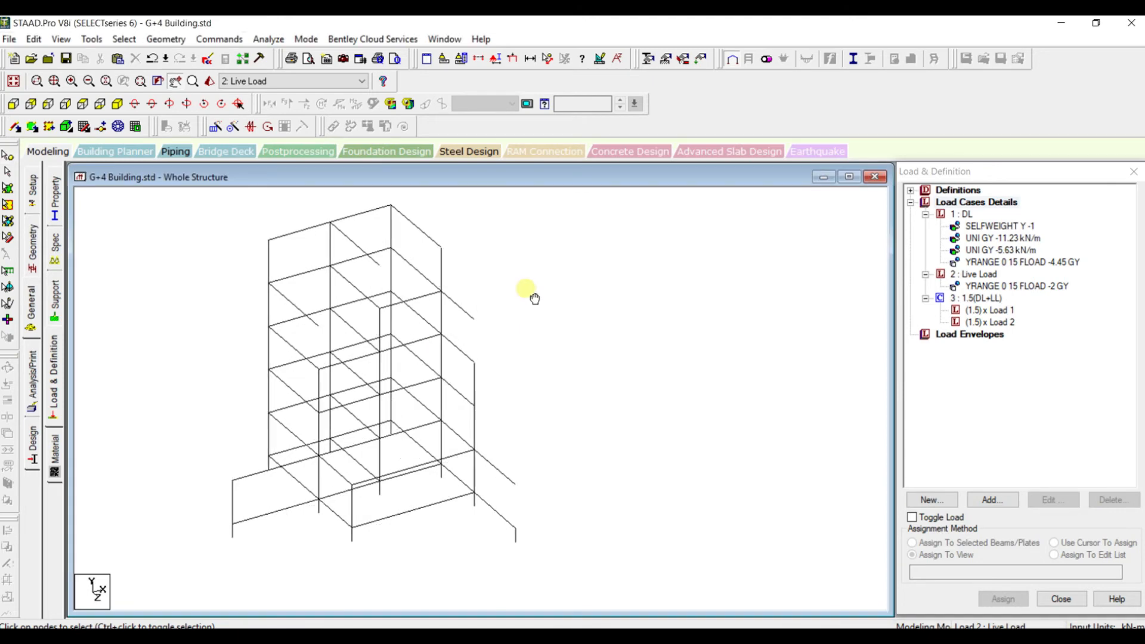
scroll(601, 275, down, 2)
scroll(576, 264, up, 1)
scroll(572, 263, down, 2)
scroll(571, 261, up, 3)
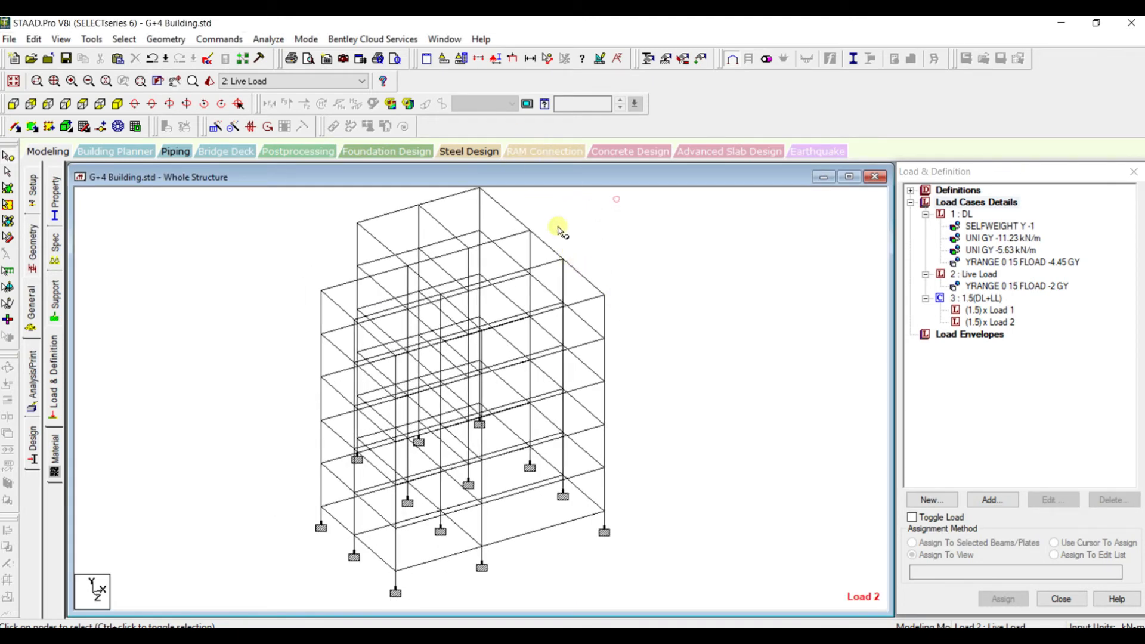
scroll(616, 199, down, 1)
Add a Perform Analysis command with the No Print option
click(32, 376)
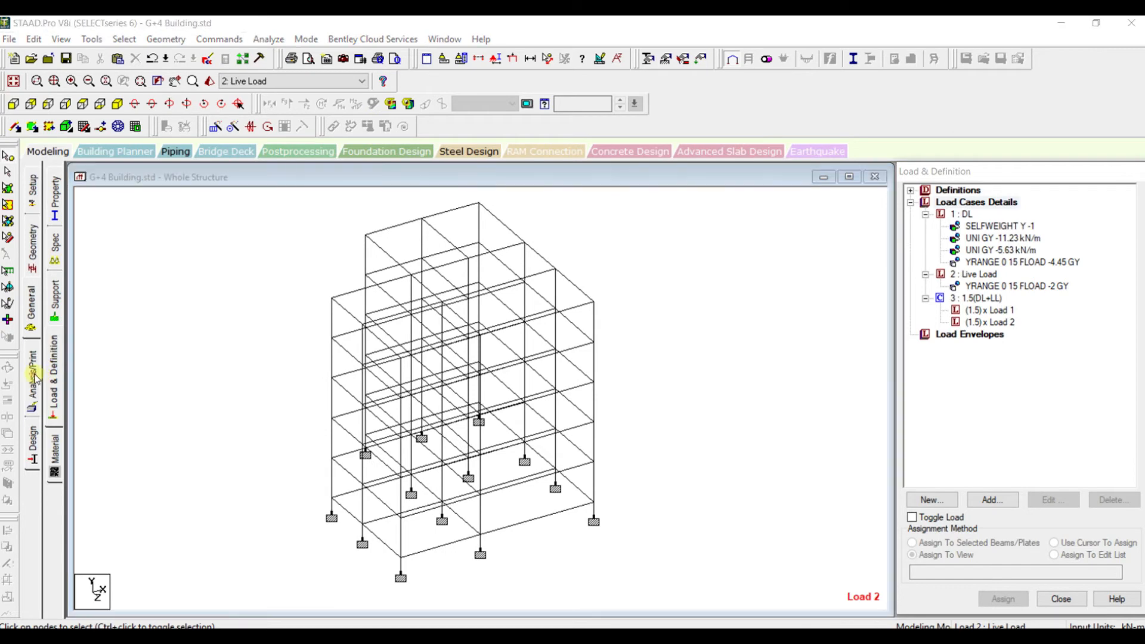
click(527, 491)
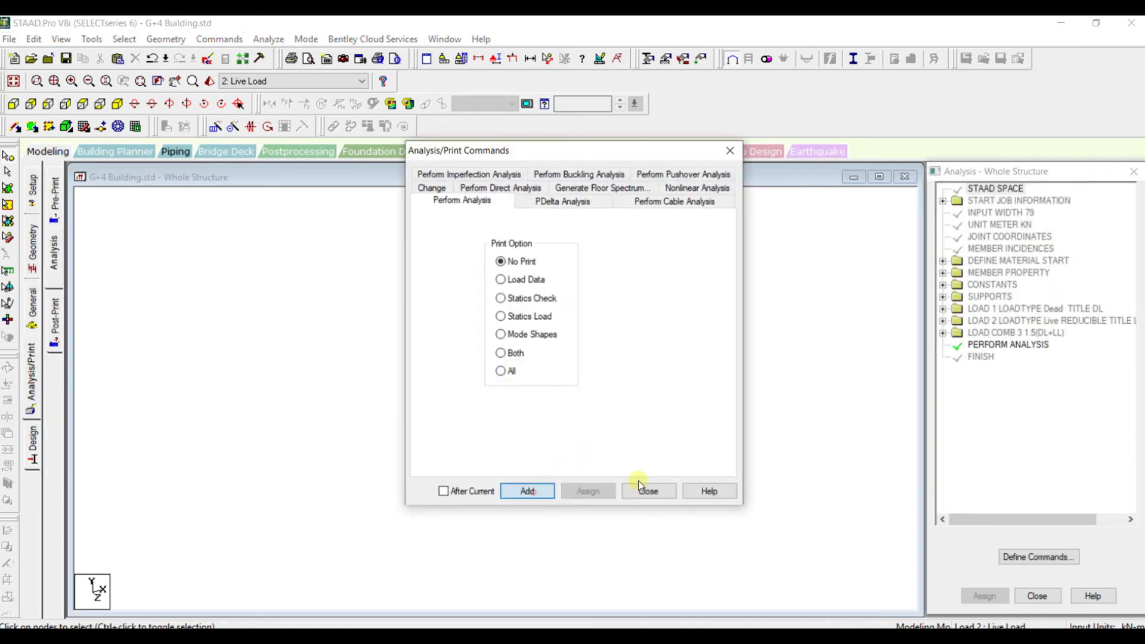
click(648, 491)
Run the analysis of the structure, saving the modified model first
click(269, 39)
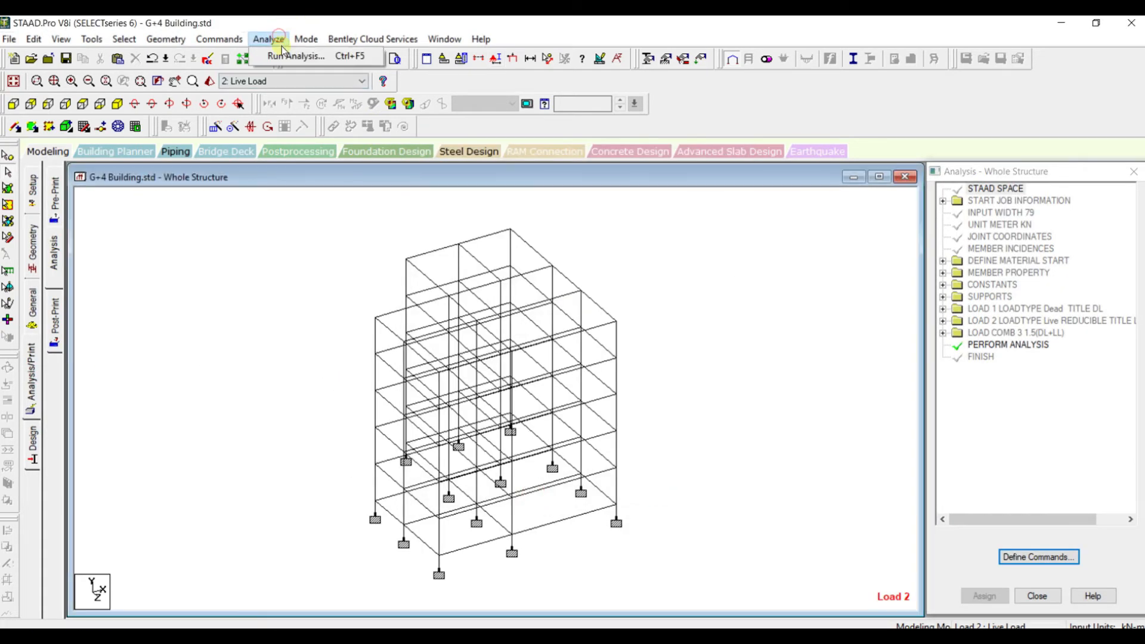
click(286, 57)
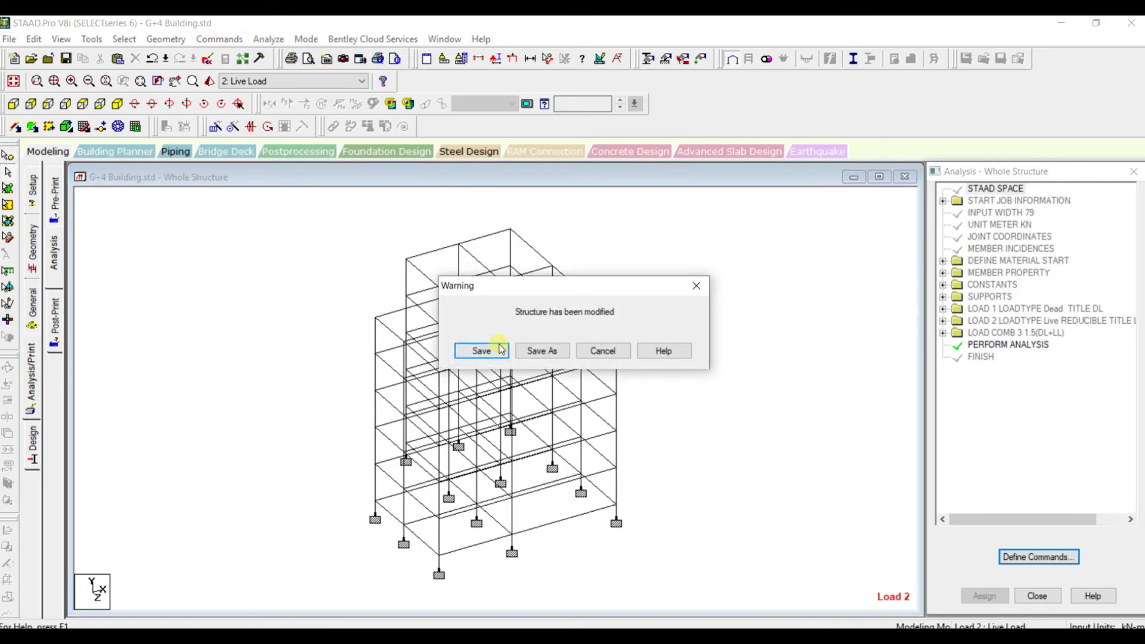
click(503, 345)
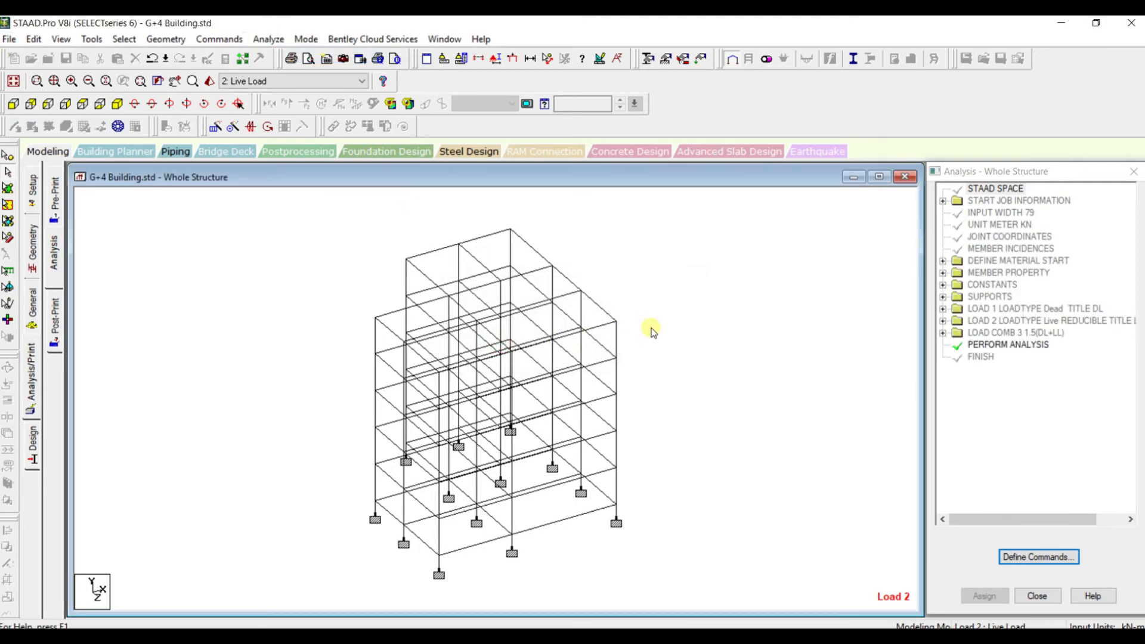
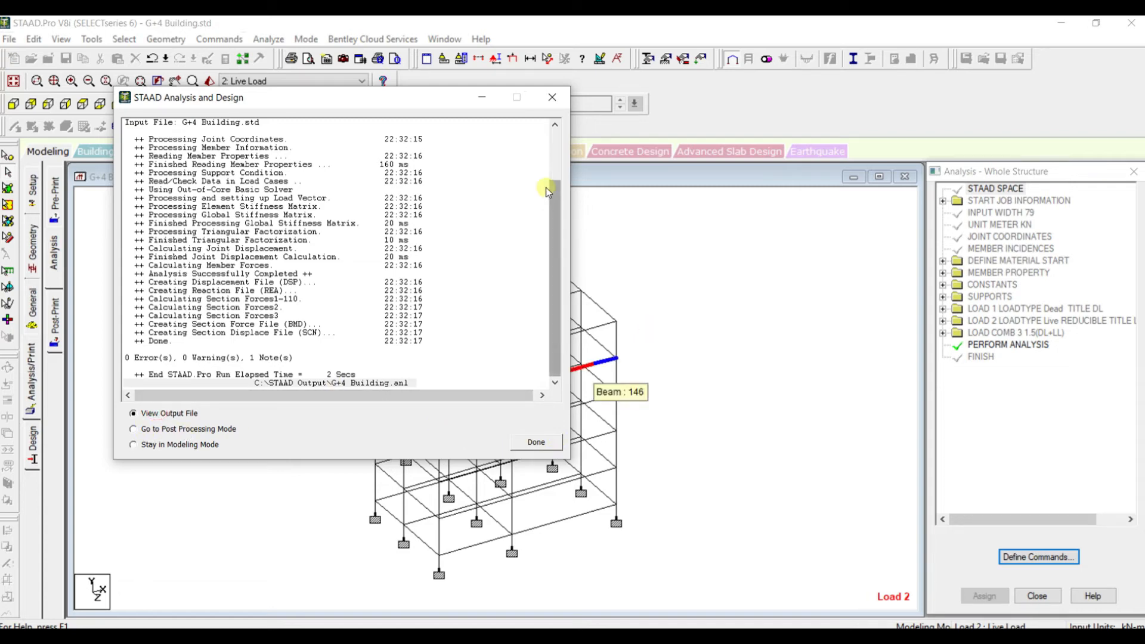
Open the analysis output file to examine the run results, then close the output viewer
click(554, 100)
scroll(649, 328, up, 1)
scroll(649, 319, down, 2)
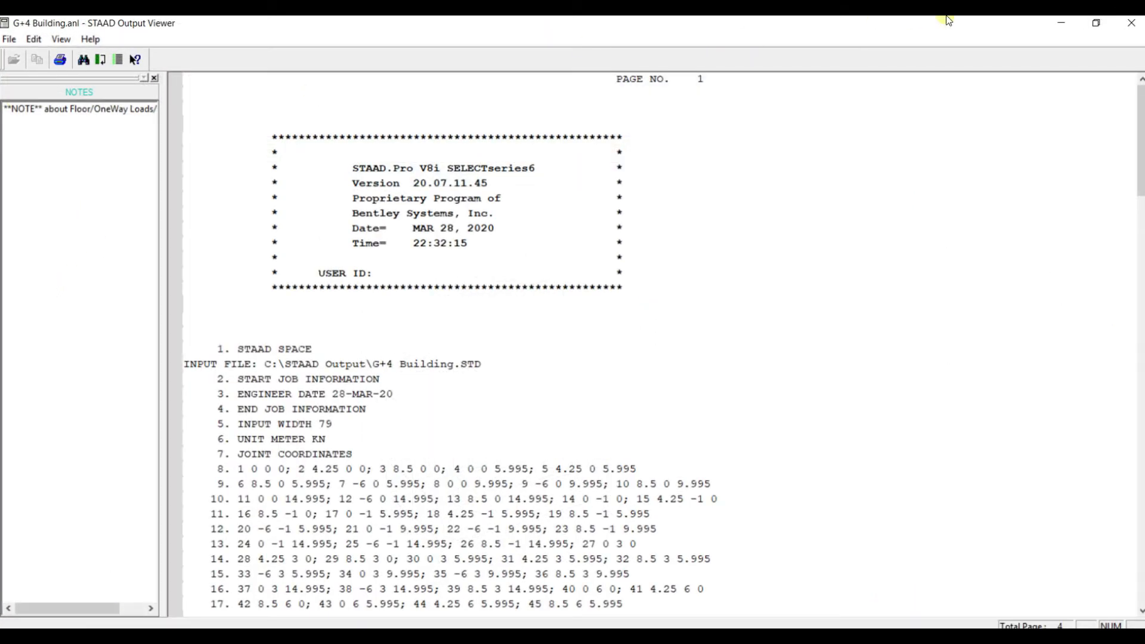
click(1129, 21)
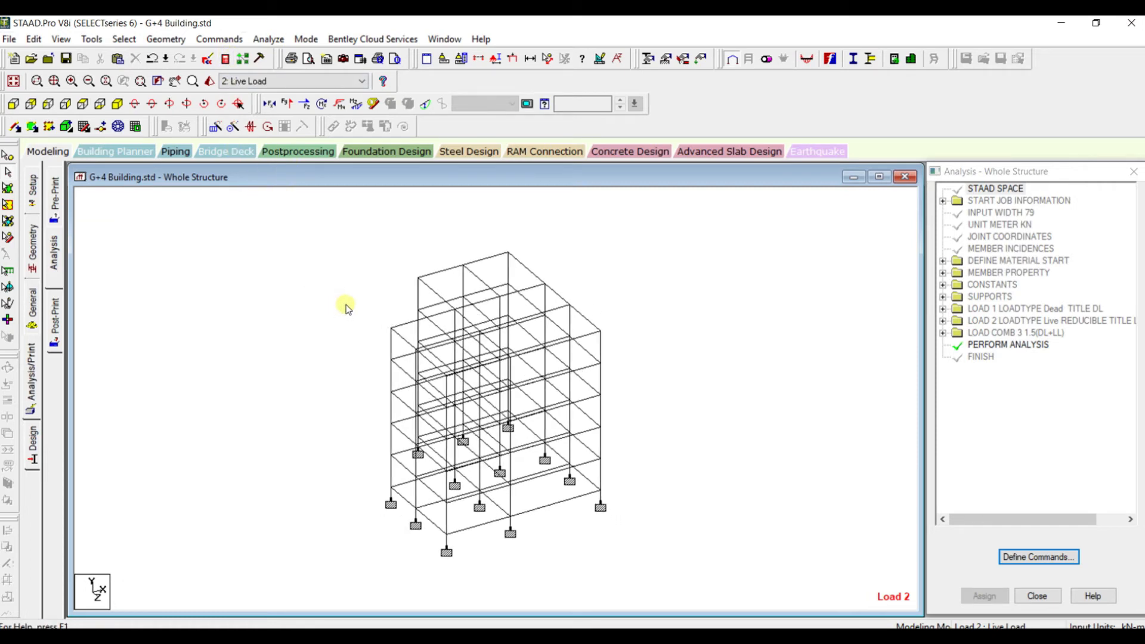
Switch to the concrete design settings and set the design code to IS456
click(33, 445)
click(54, 239)
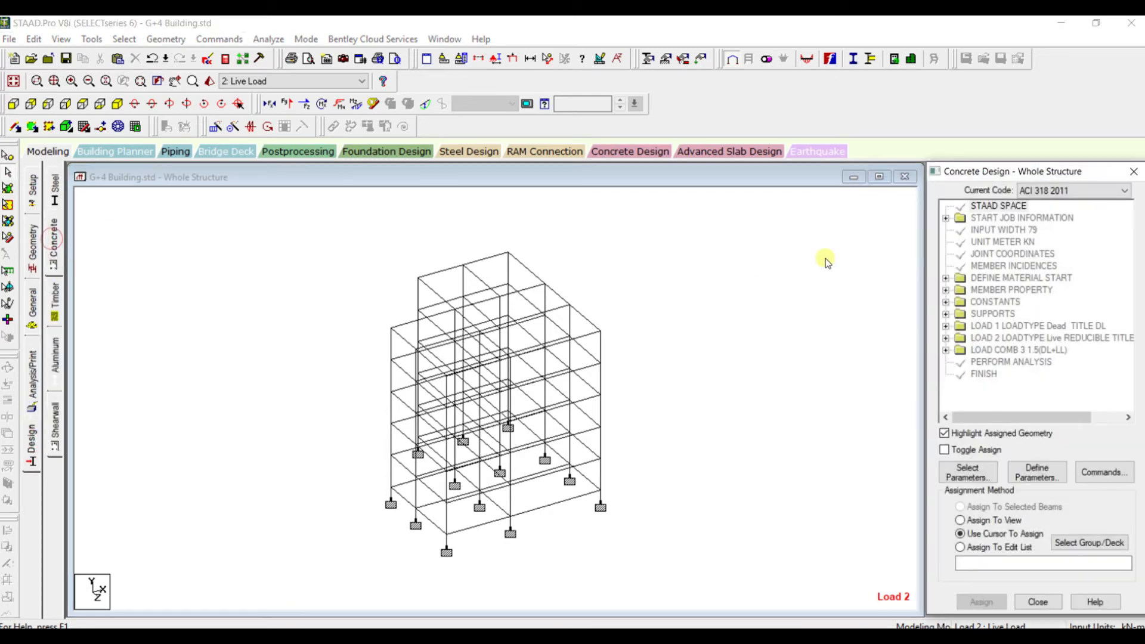
click(1071, 190)
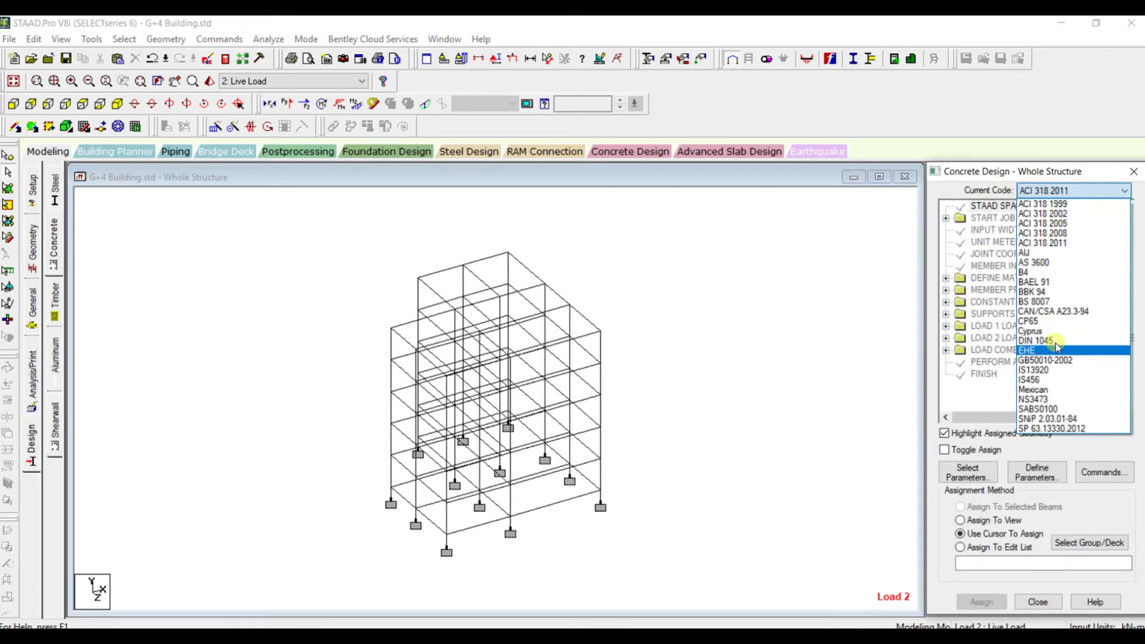
click(1044, 380)
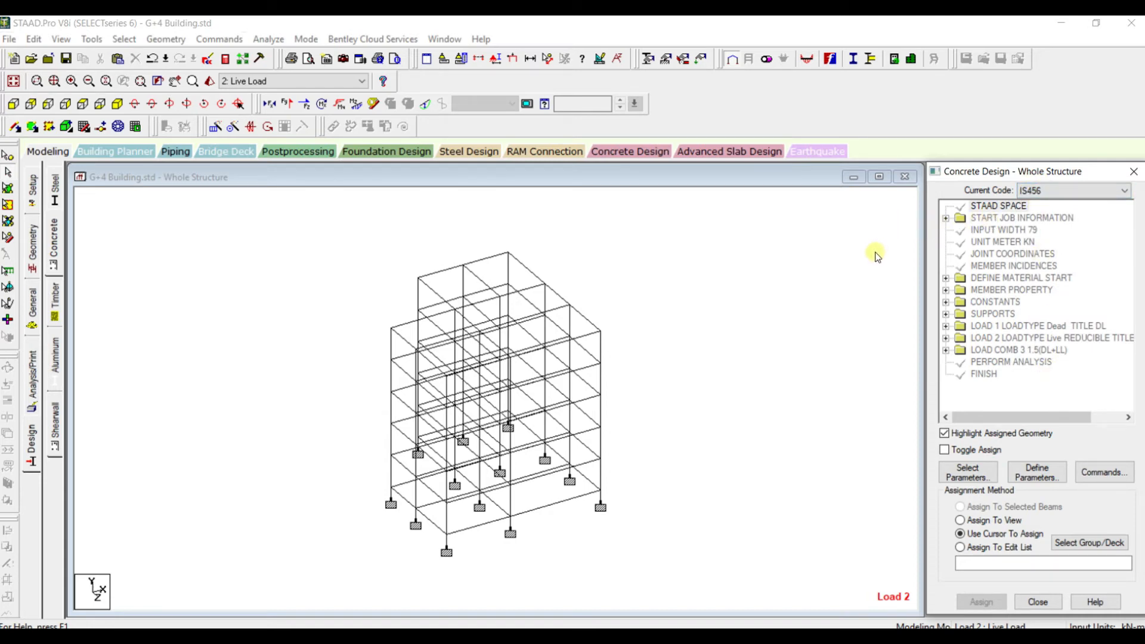
scroll(762, 294, down, 1)
scroll(699, 327, up, 1)
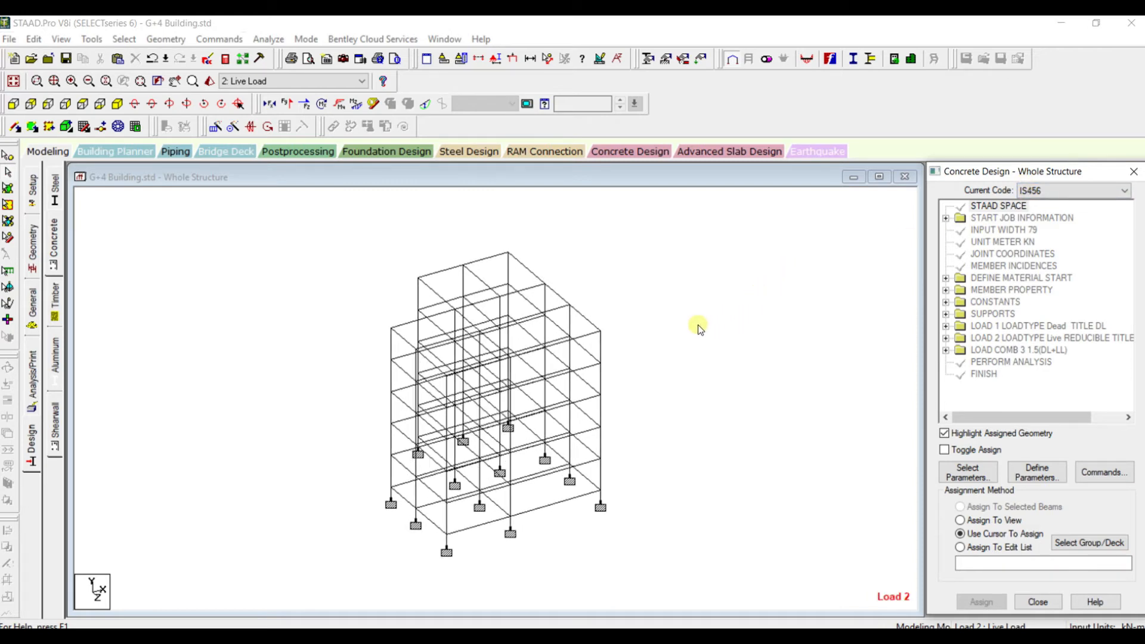
Clear the selected design parameters and keep only Fc (compressive strength of concrete) and Fymain (yield strength for main reinforcement)
click(976, 479)
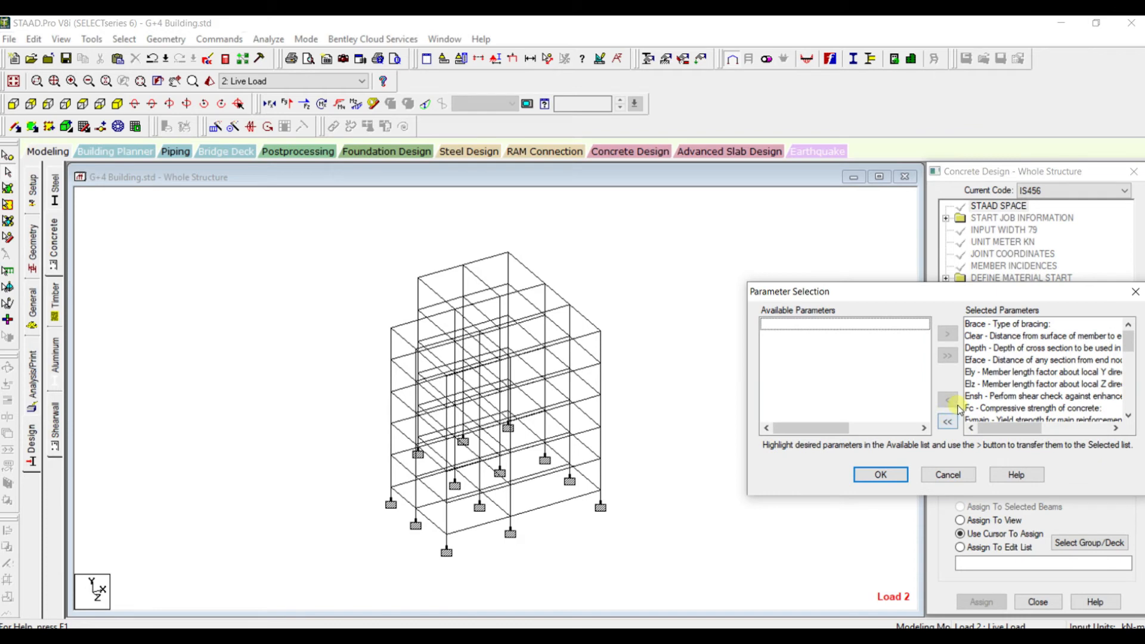
click(949, 422)
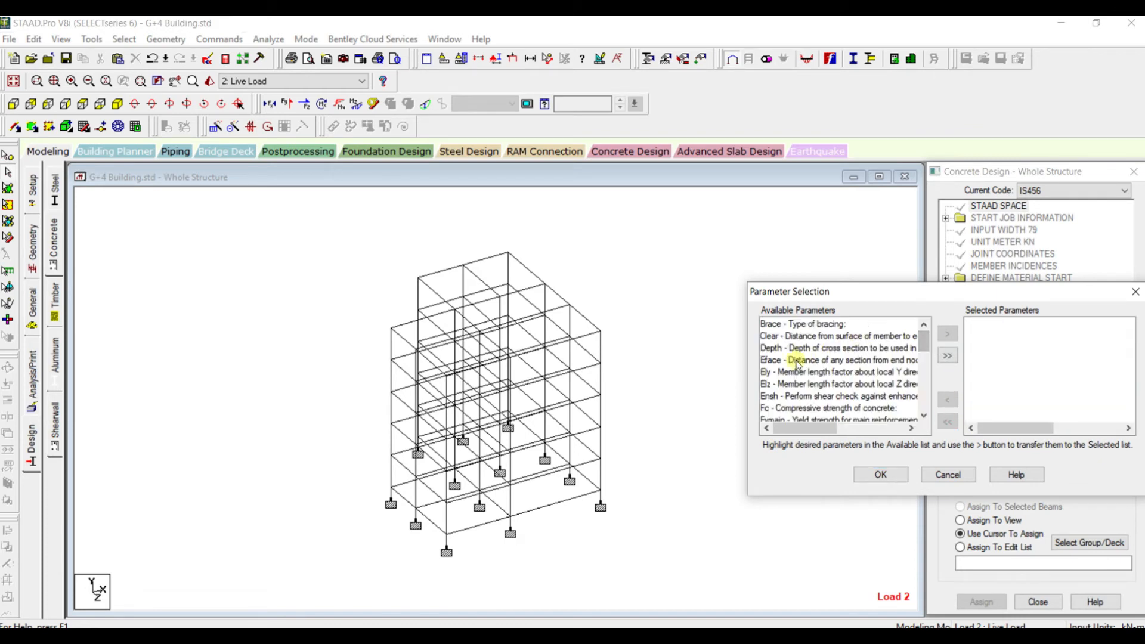
click(799, 407)
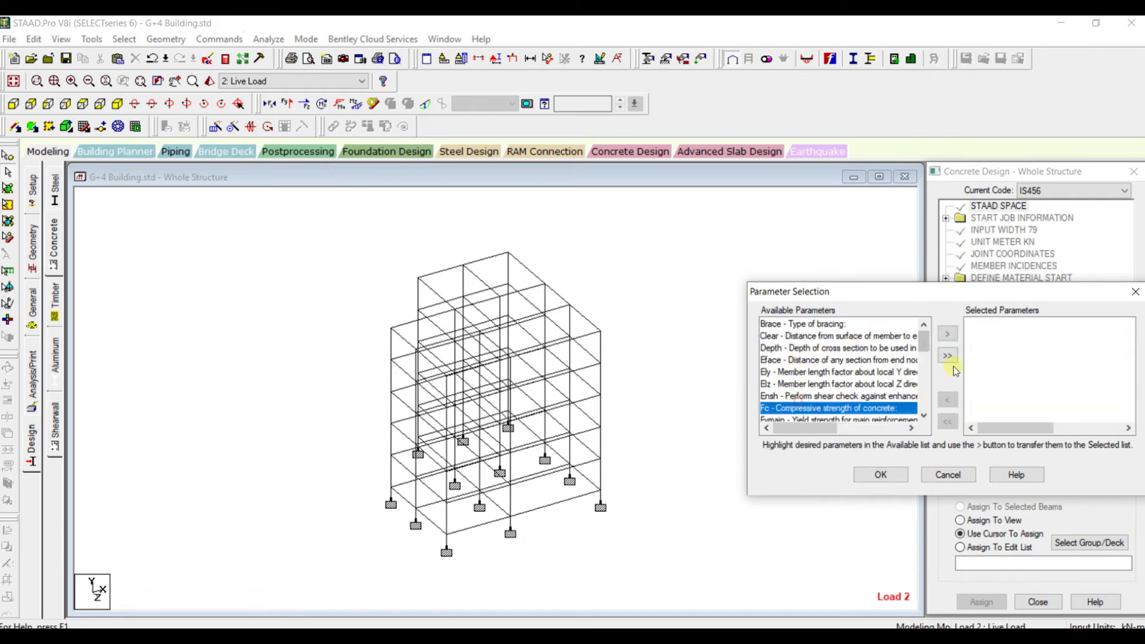
click(948, 333)
scroll(780, 384, down, 3)
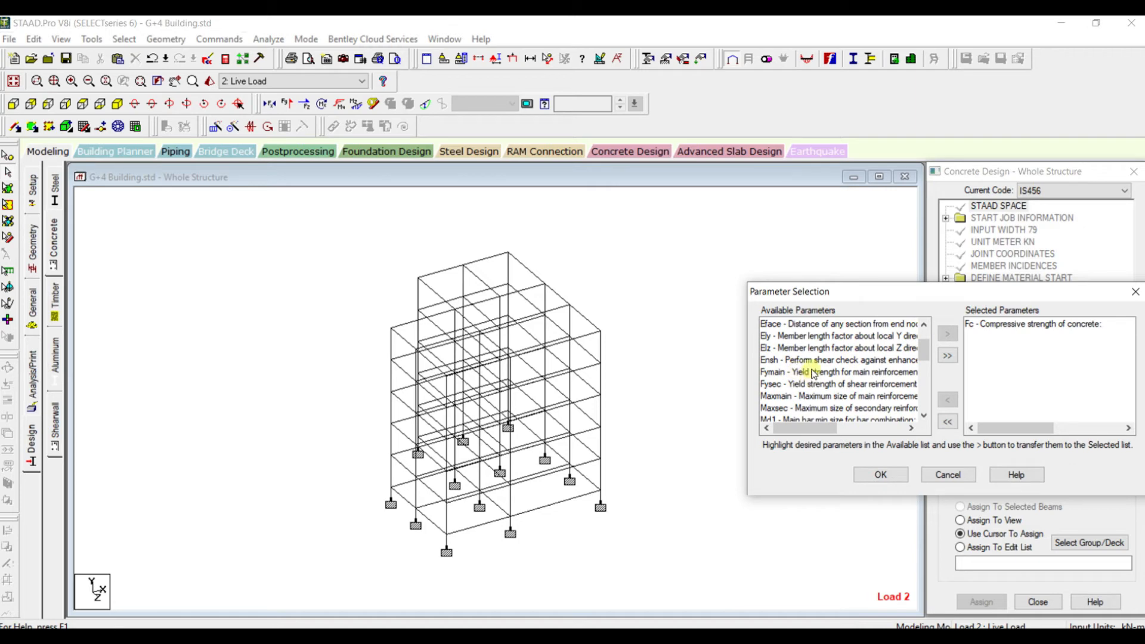
click(814, 373)
click(948, 334)
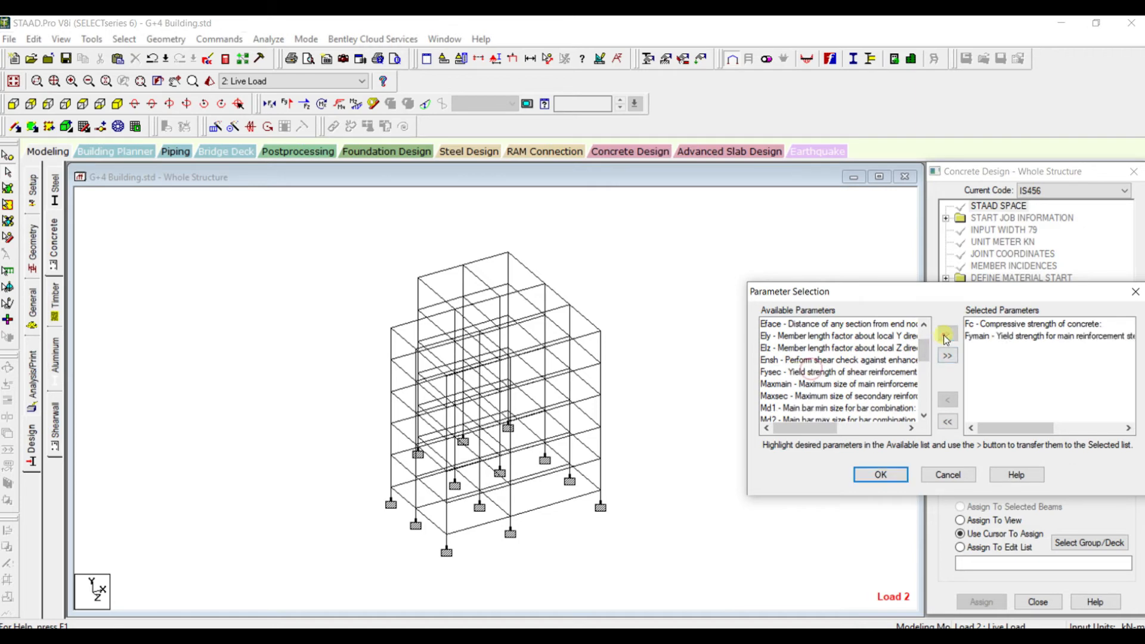
click(882, 475)
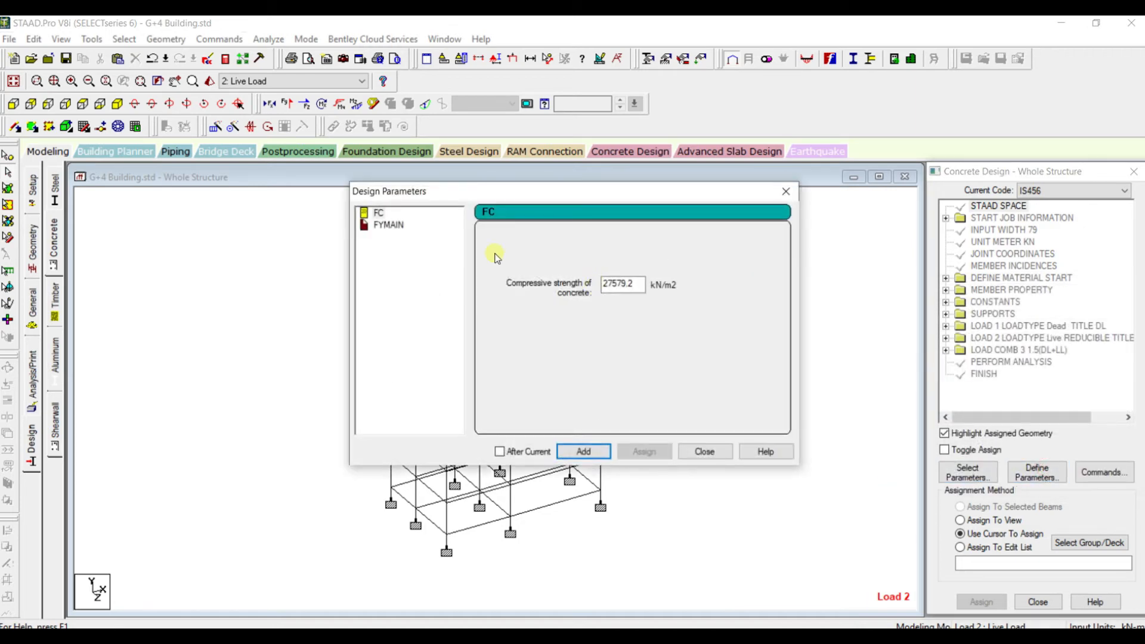
Add the FC parameter with 25000 kN/m2 and the FYMAIN parameter with 500000 kN/m2 to the concrete design
drag(636, 284, 571, 283)
text(25000)
click(584, 451)
click(389, 225)
drag(636, 286, 586, 276)
text(500000)
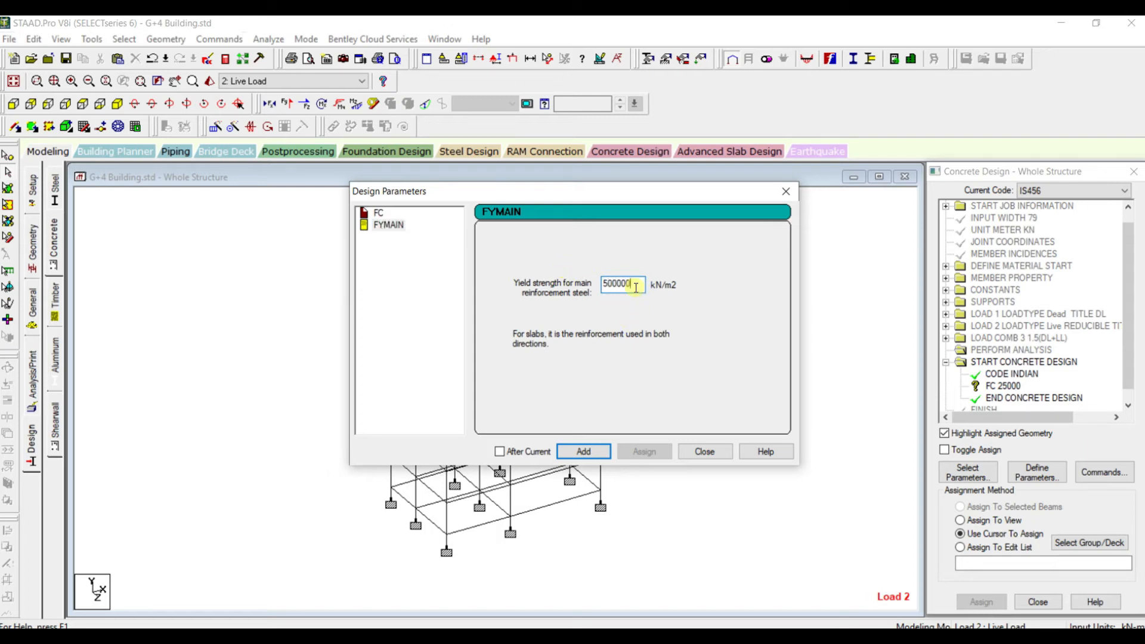
click(582, 453)
click(704, 451)
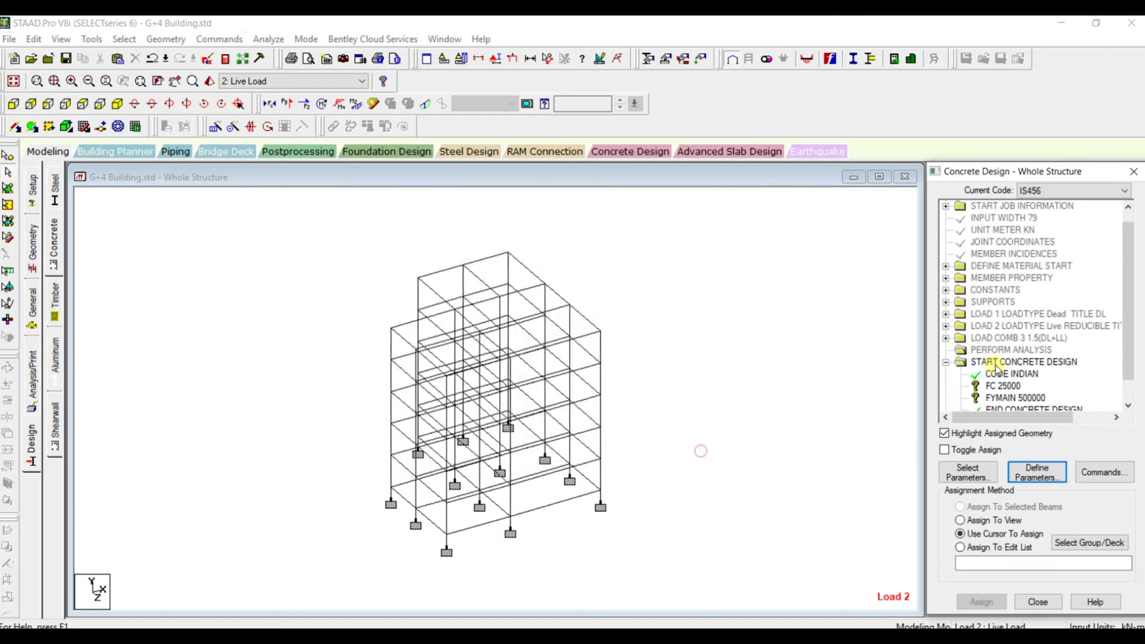
Open the list of concrete design commands
click(1087, 471)
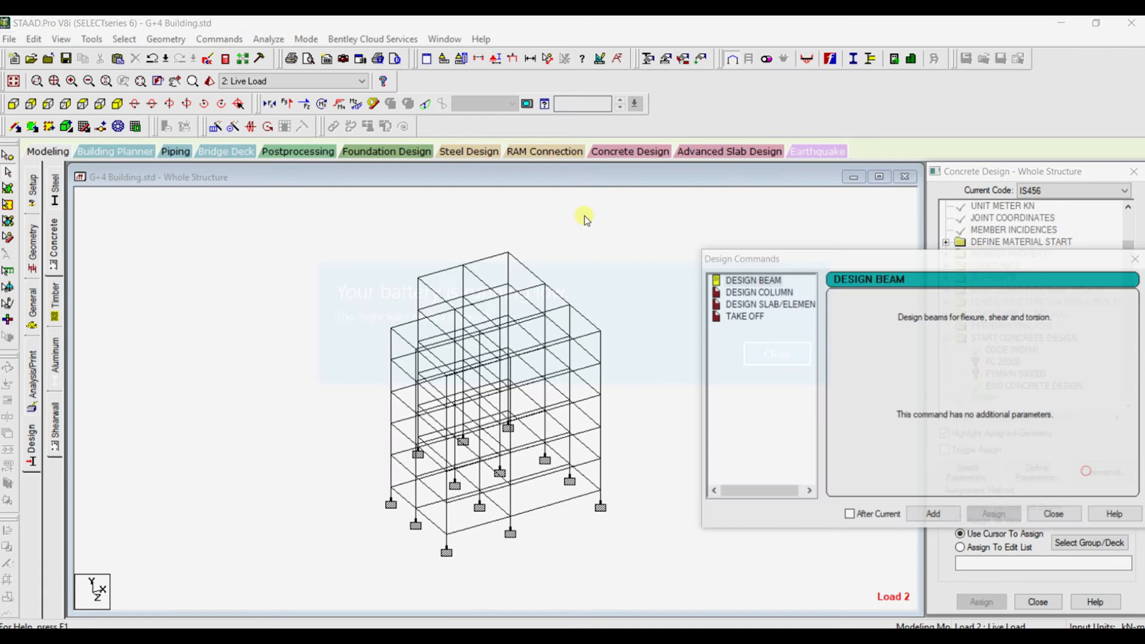
click(768, 352)
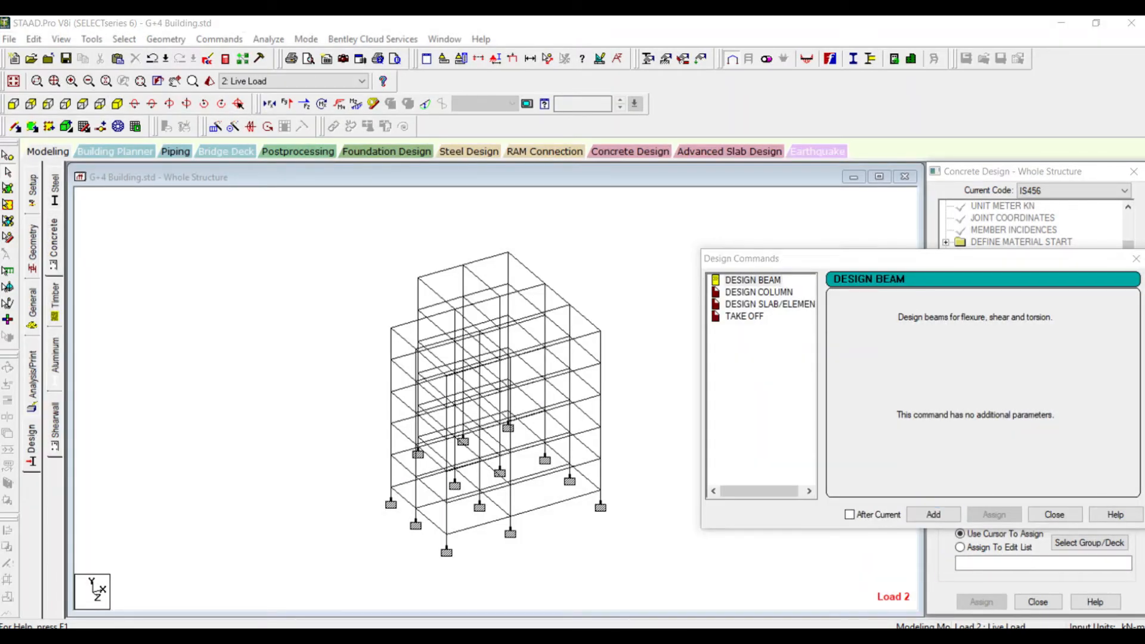
click(791, 568)
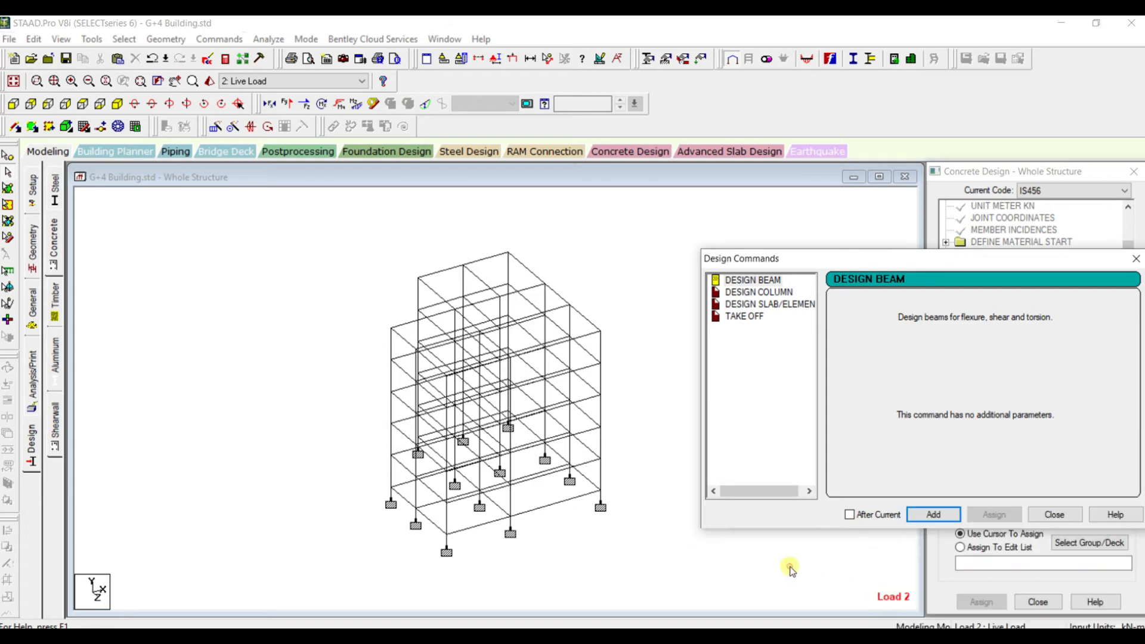
click(871, 467)
click(998, 637)
click(960, 616)
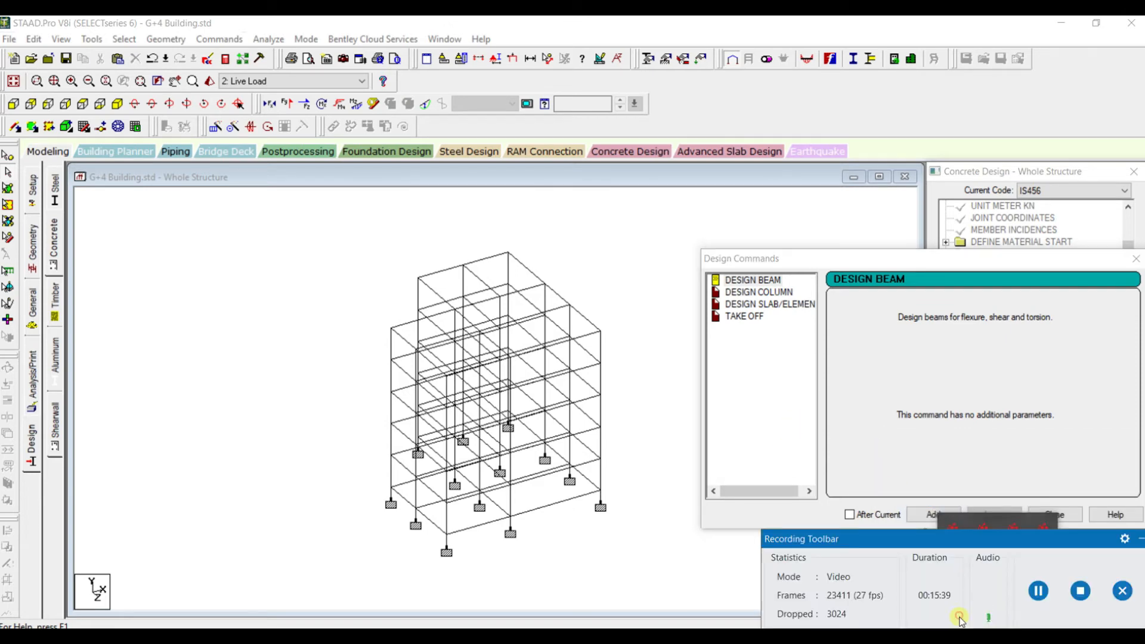
click(1035, 594)
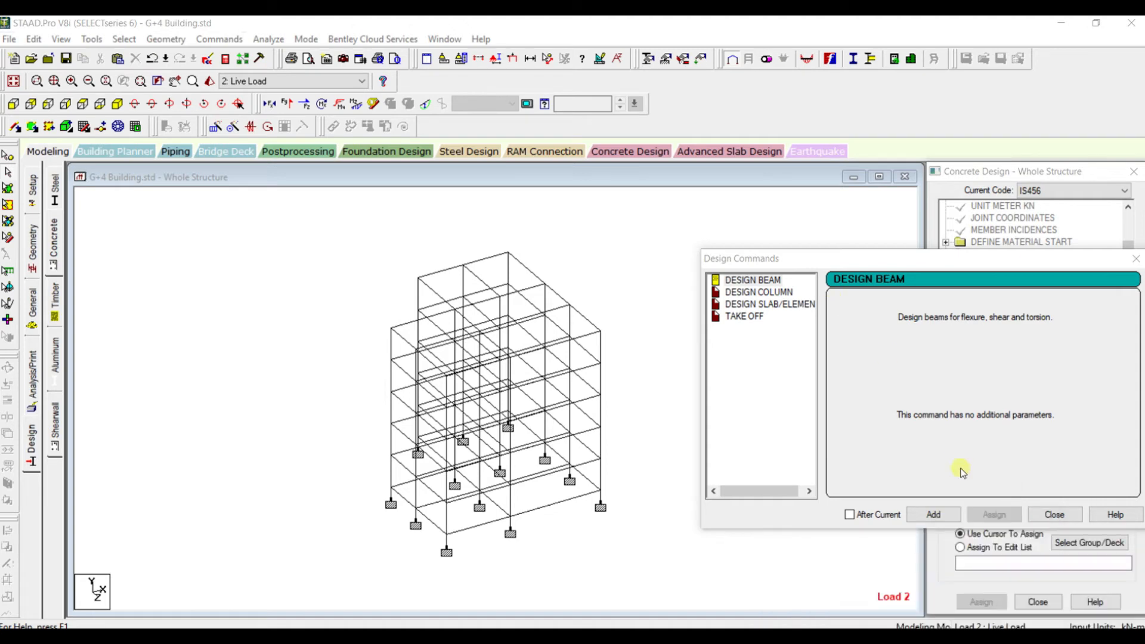
Add the Design Beam, Design Column and Take Off commands to the concrete design
drag(918, 264, 745, 228)
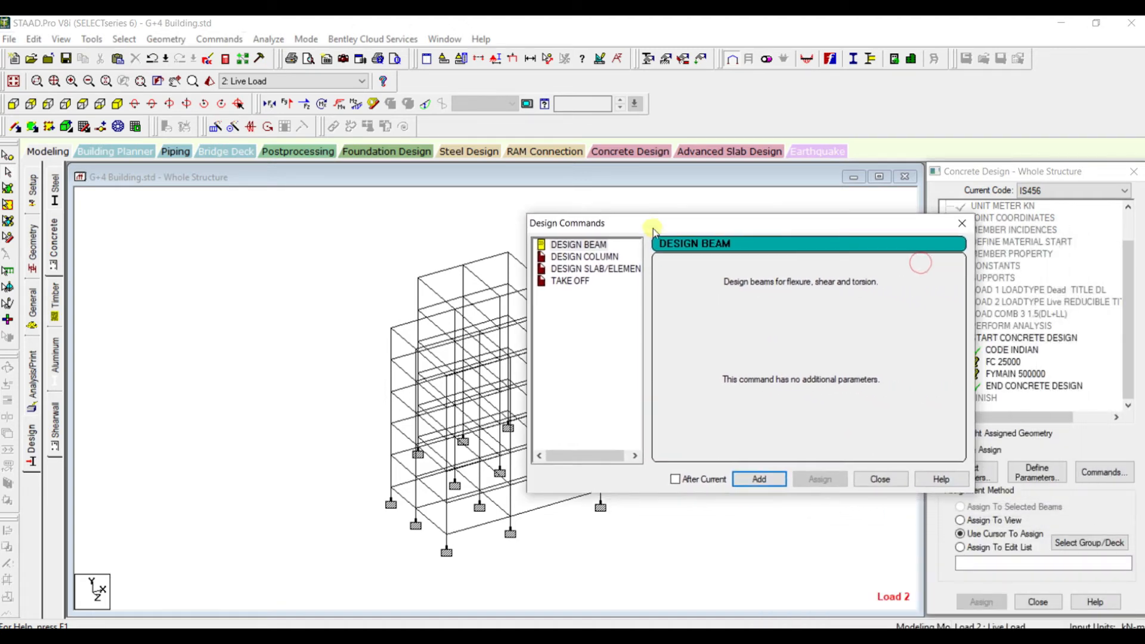
click(760, 479)
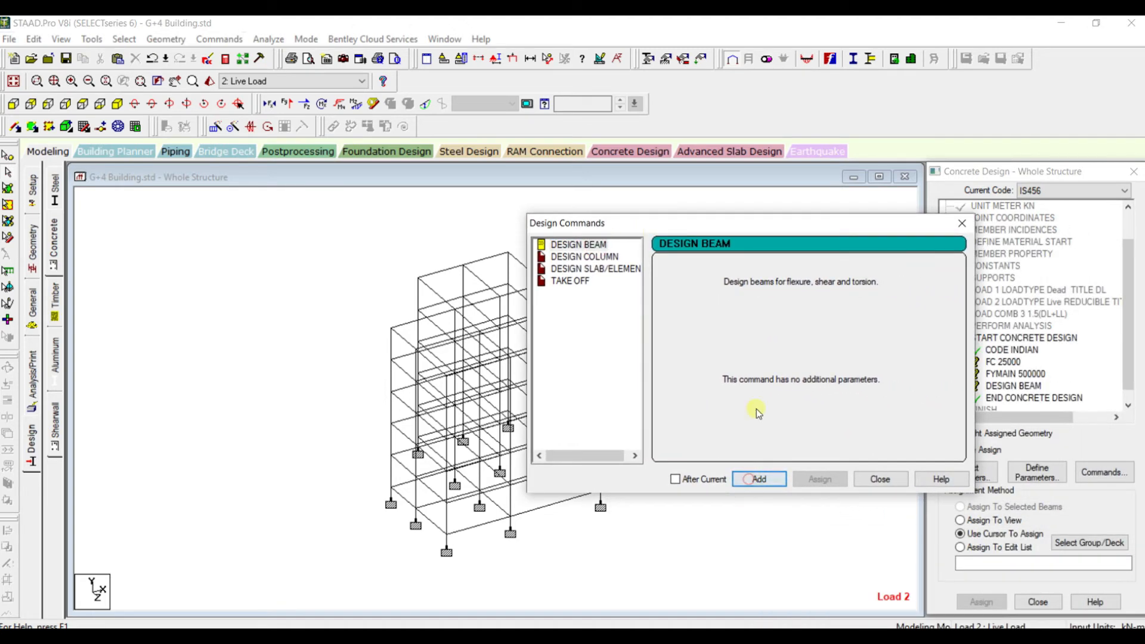
click(584, 258)
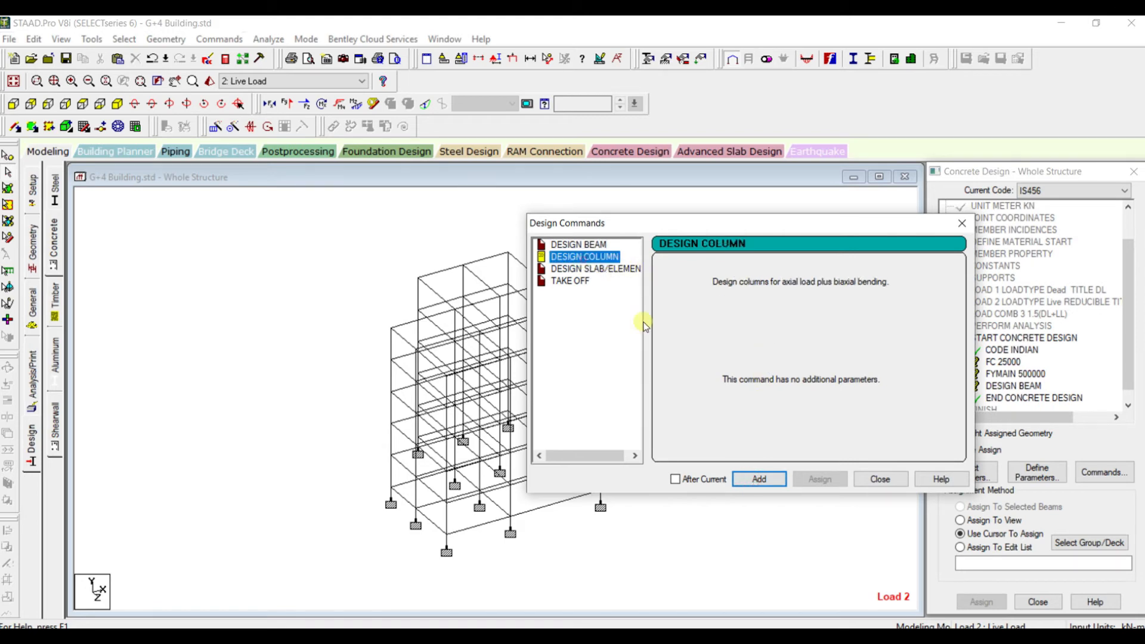
click(753, 479)
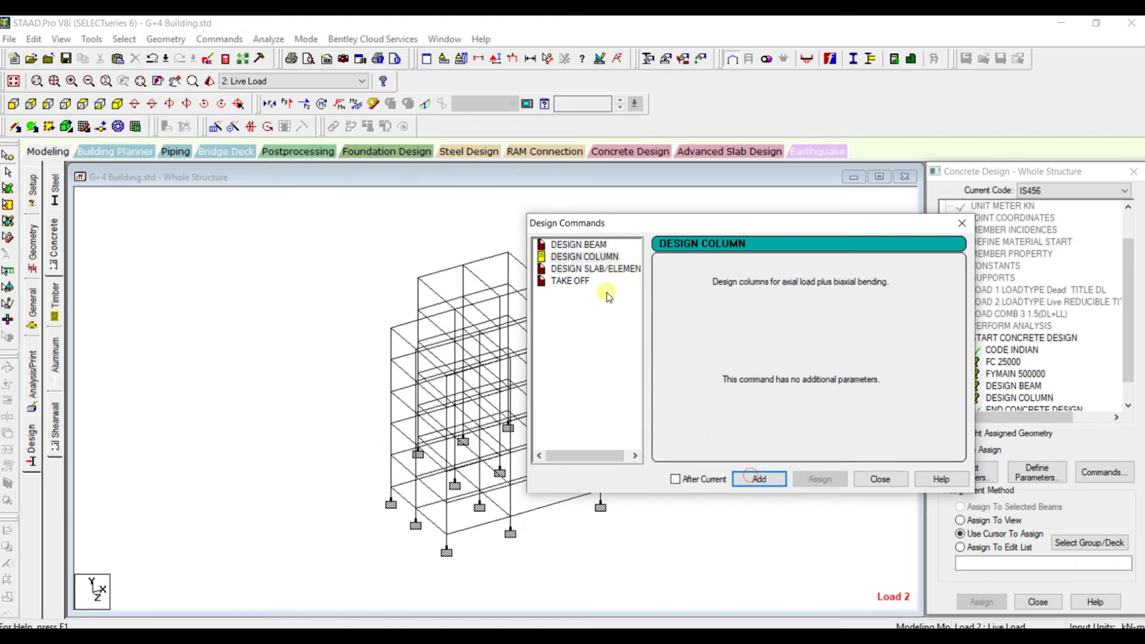
click(565, 281)
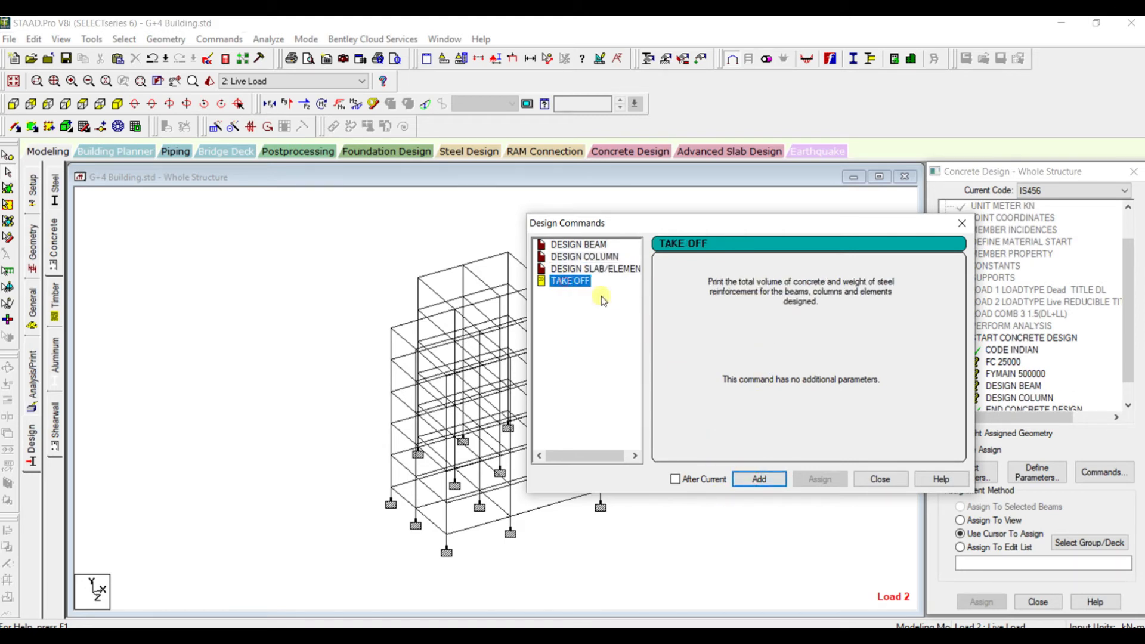
click(778, 481)
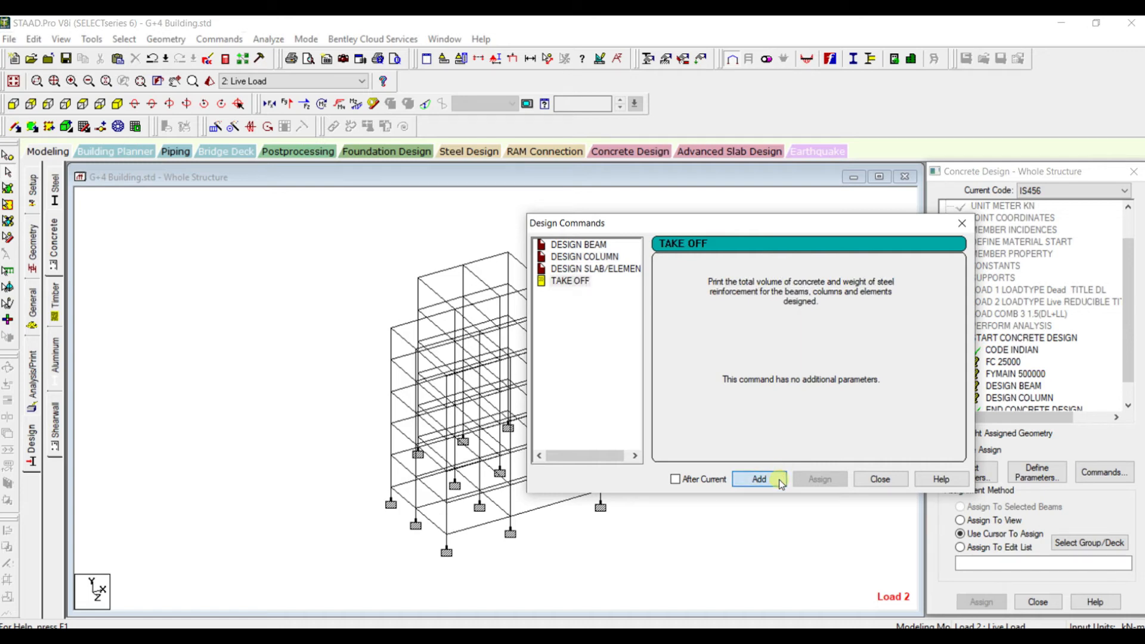
click(877, 483)
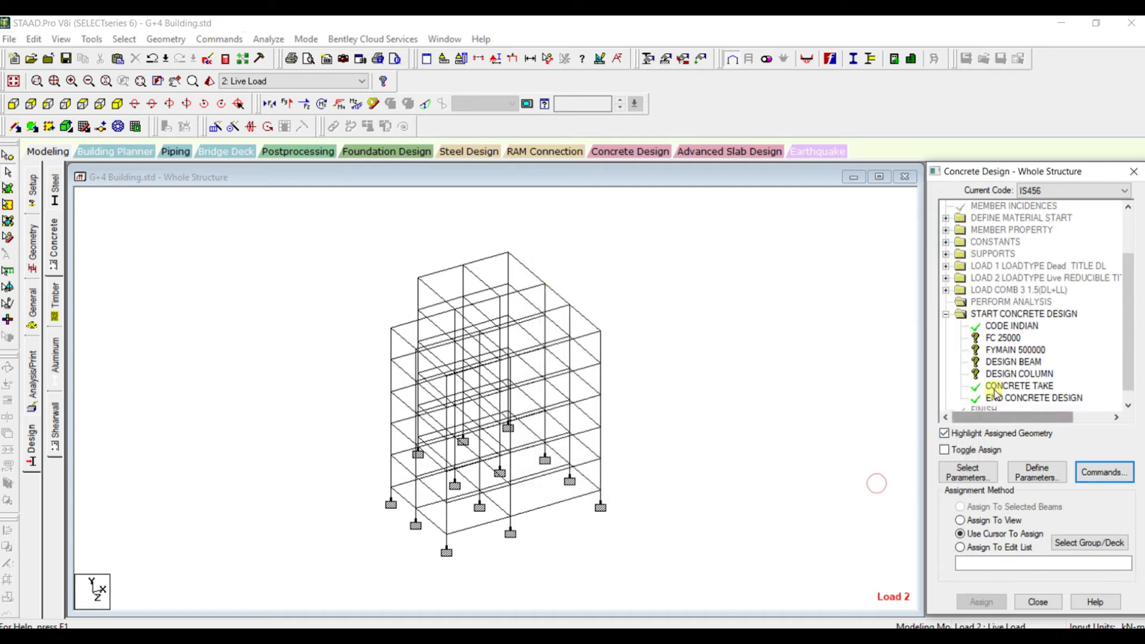
Assign the FC 25000 parameter to the whole view of the structure
click(1004, 338)
click(993, 520)
click(981, 602)
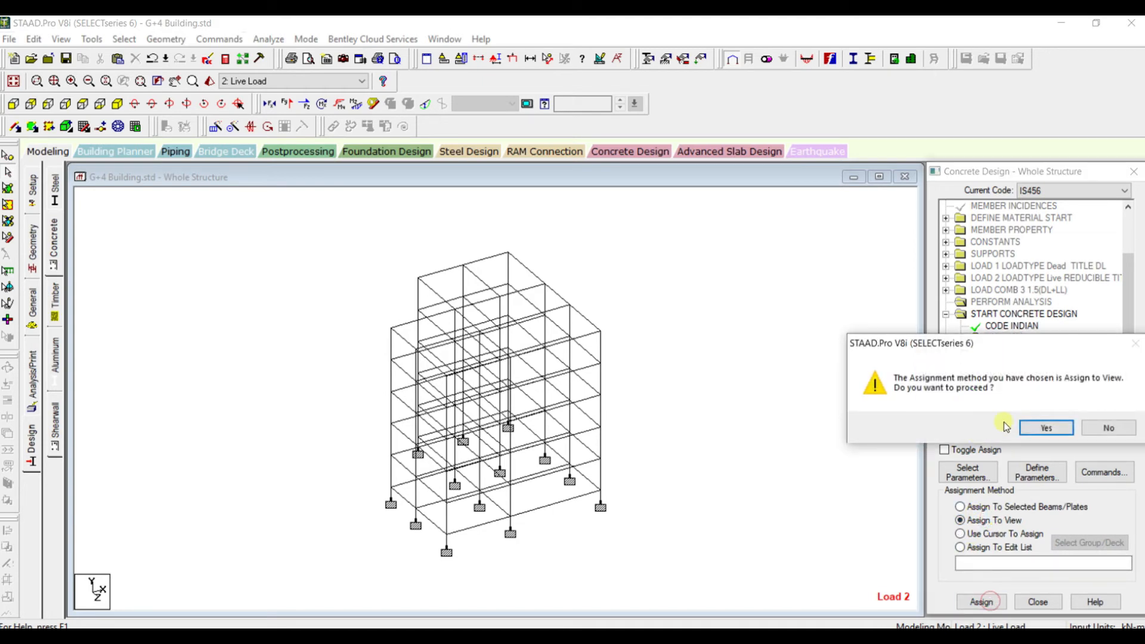
click(1045, 429)
Assign the FYMAIN 500000 parameter to the whole view of the structure
click(1008, 350)
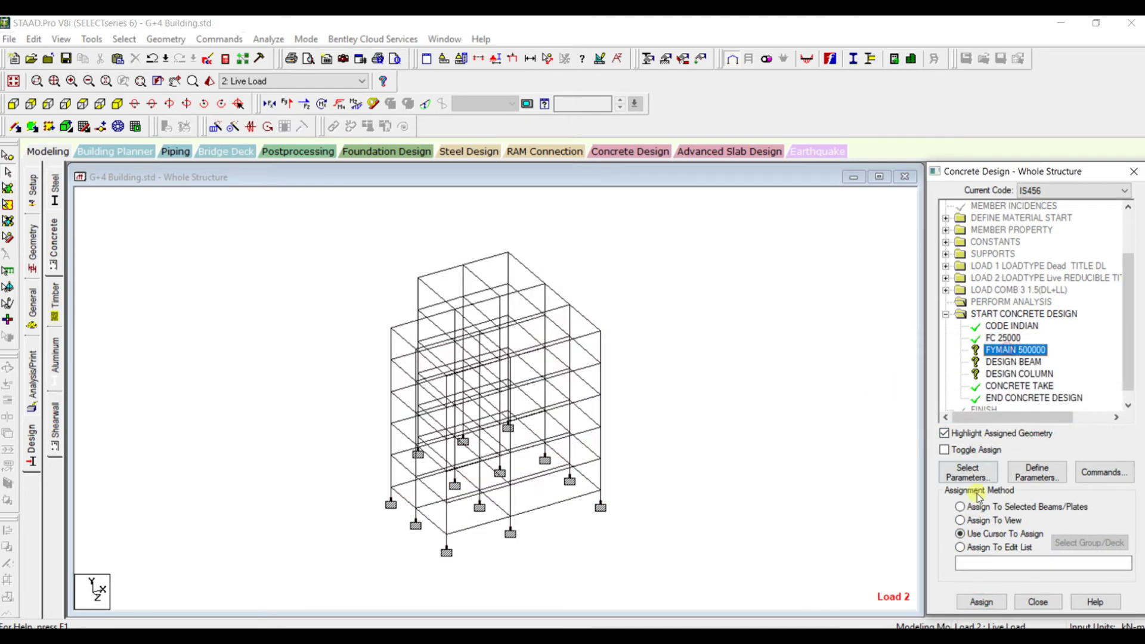
click(984, 520)
click(981, 602)
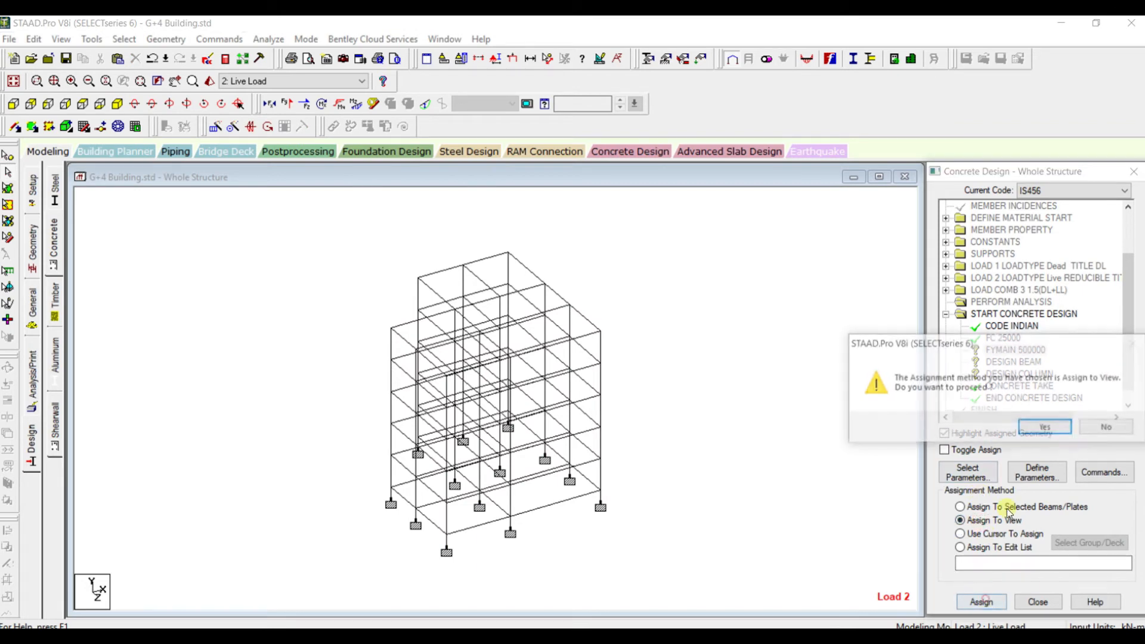
click(1047, 427)
Assign the Design Beam command to all beams parallel to the X and Z axes
click(1015, 362)
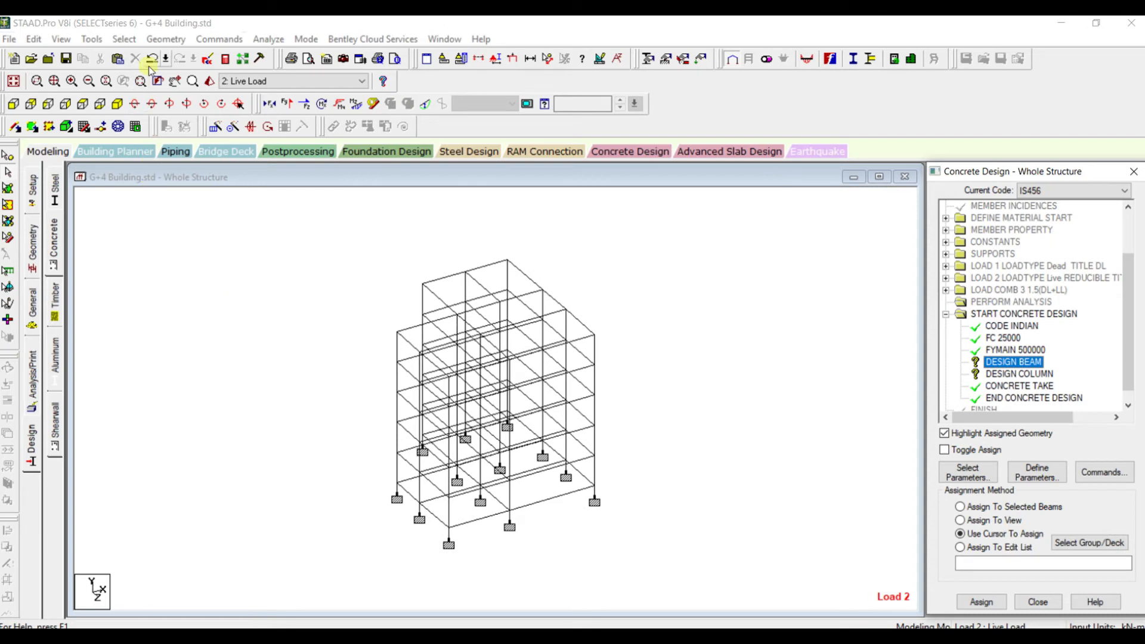
click(126, 39)
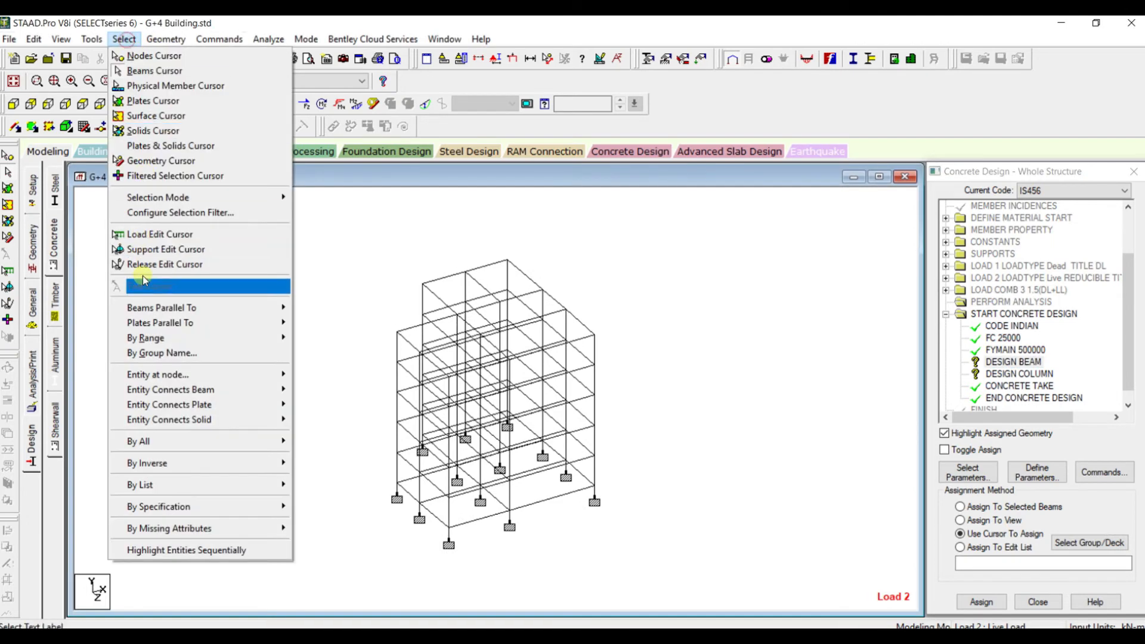
mouse_move(207, 308)
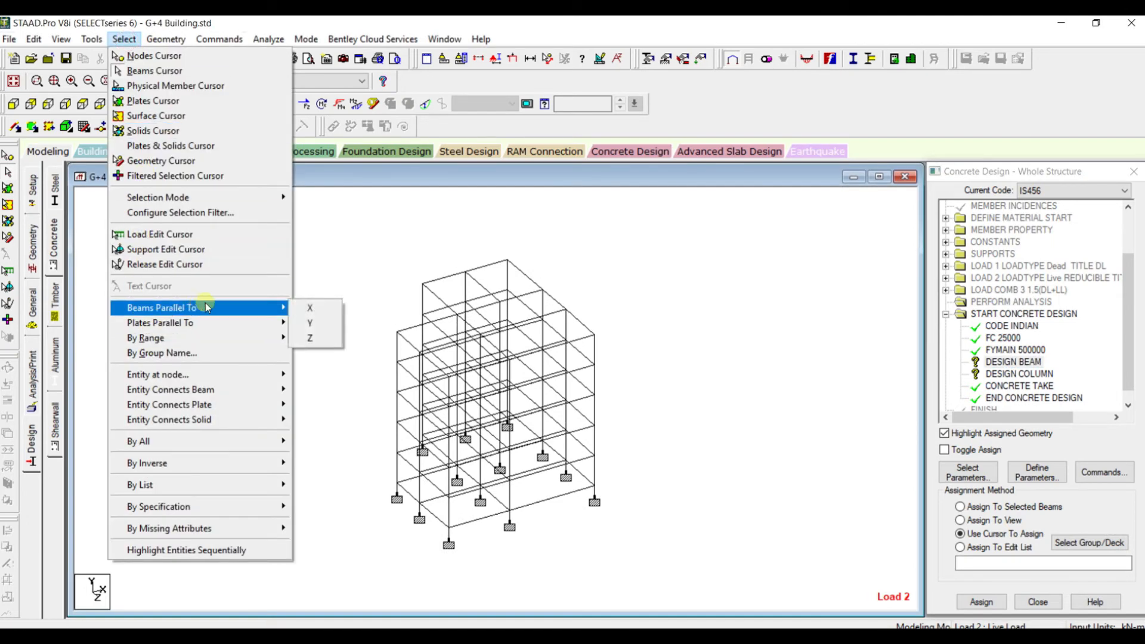
click(308, 323)
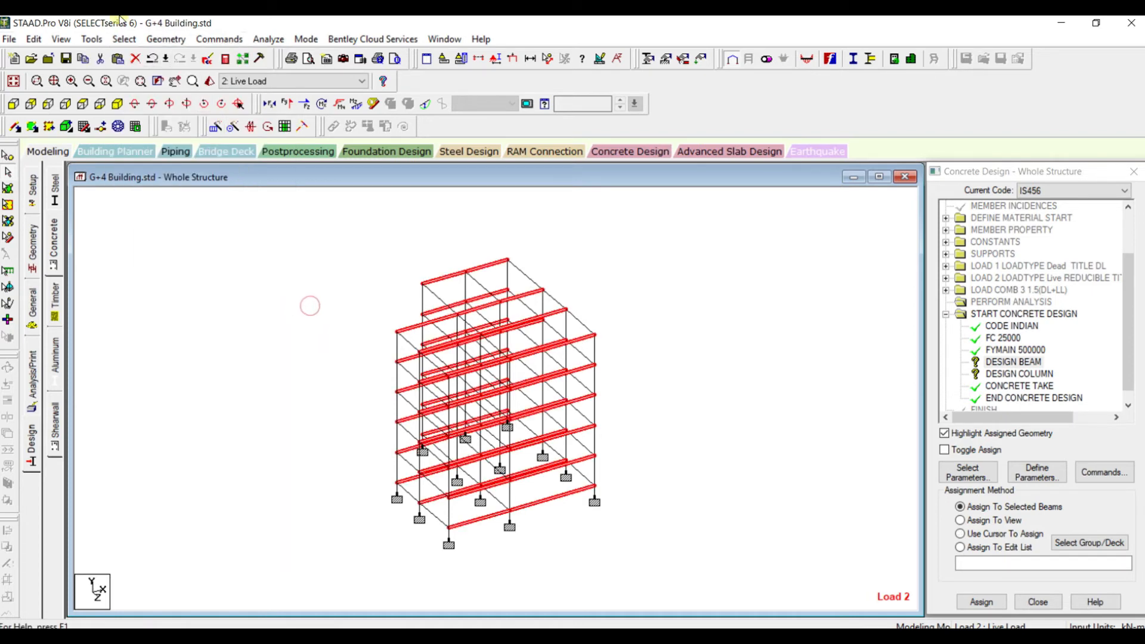
click(124, 40)
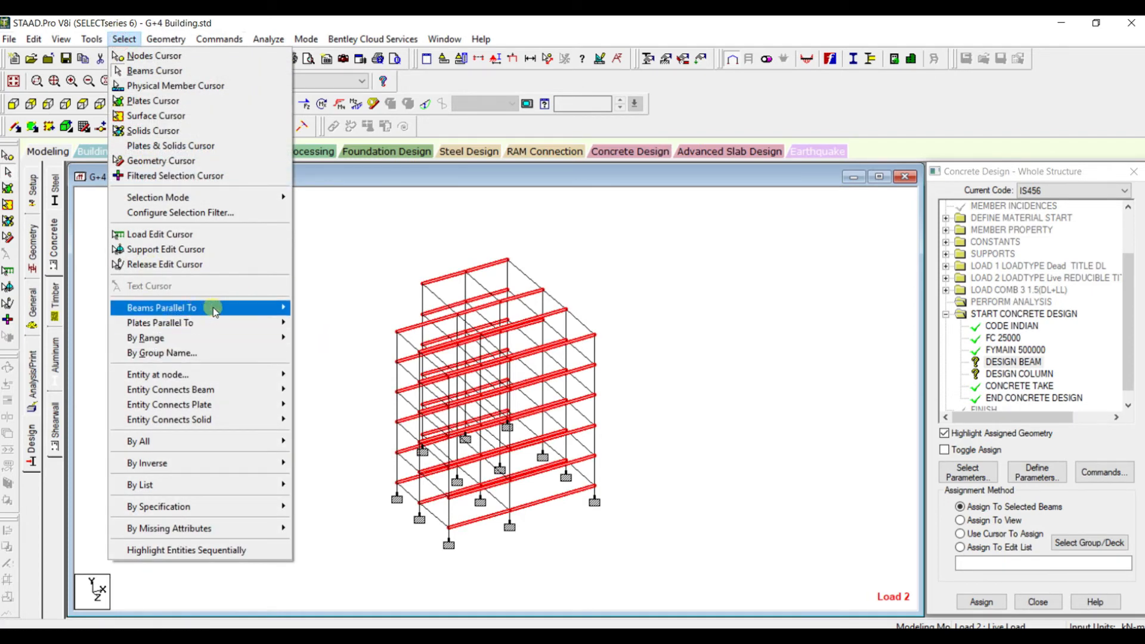
mouse_move(209, 307)
click(310, 326)
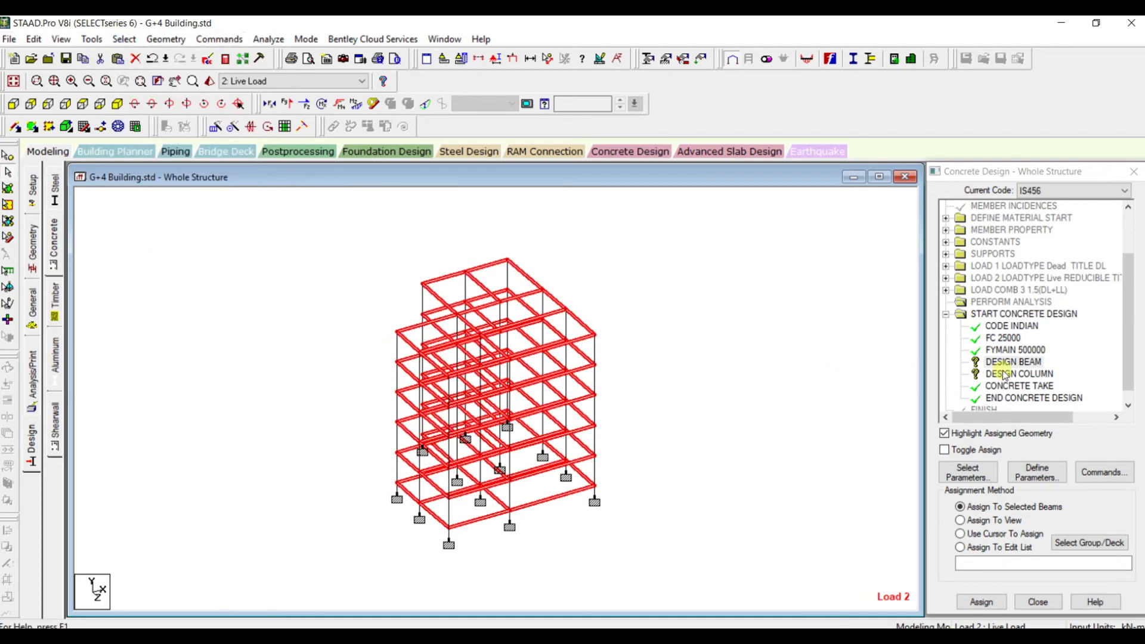
click(981, 602)
click(983, 429)
click(807, 345)
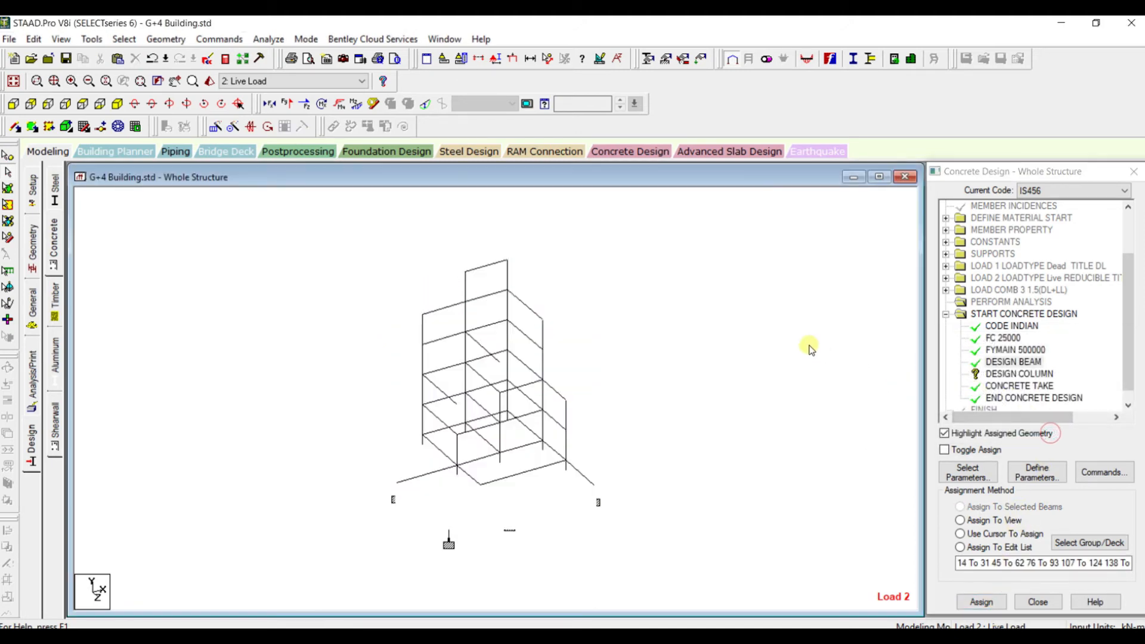
Assign the Design Column command to all members parallel to the Y axis
click(990, 374)
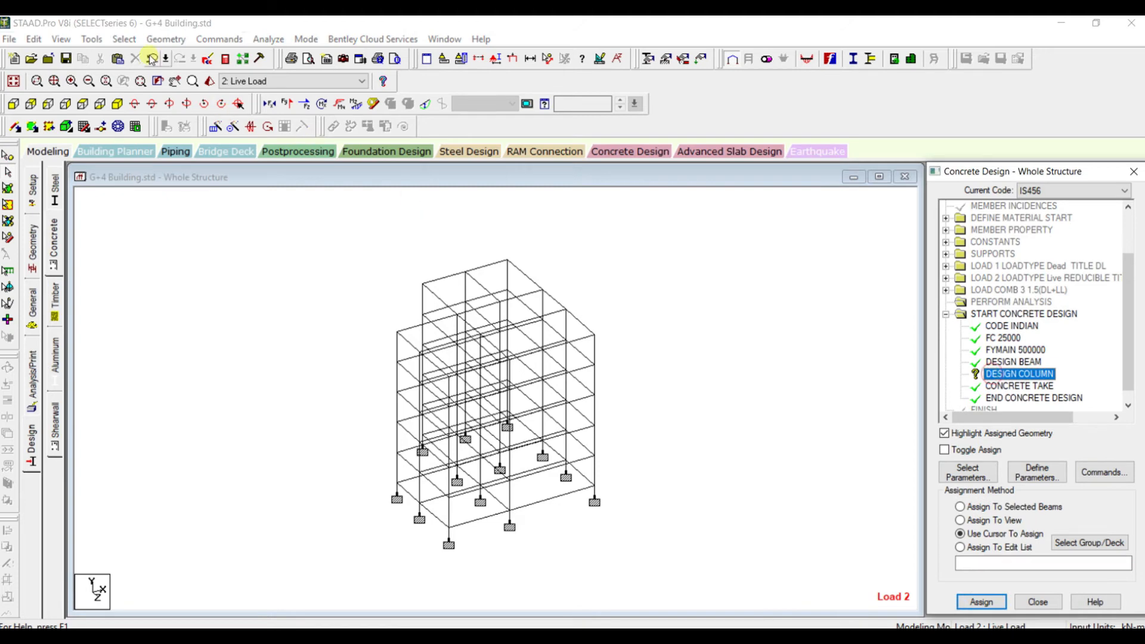
click(124, 39)
mouse_move(179, 309)
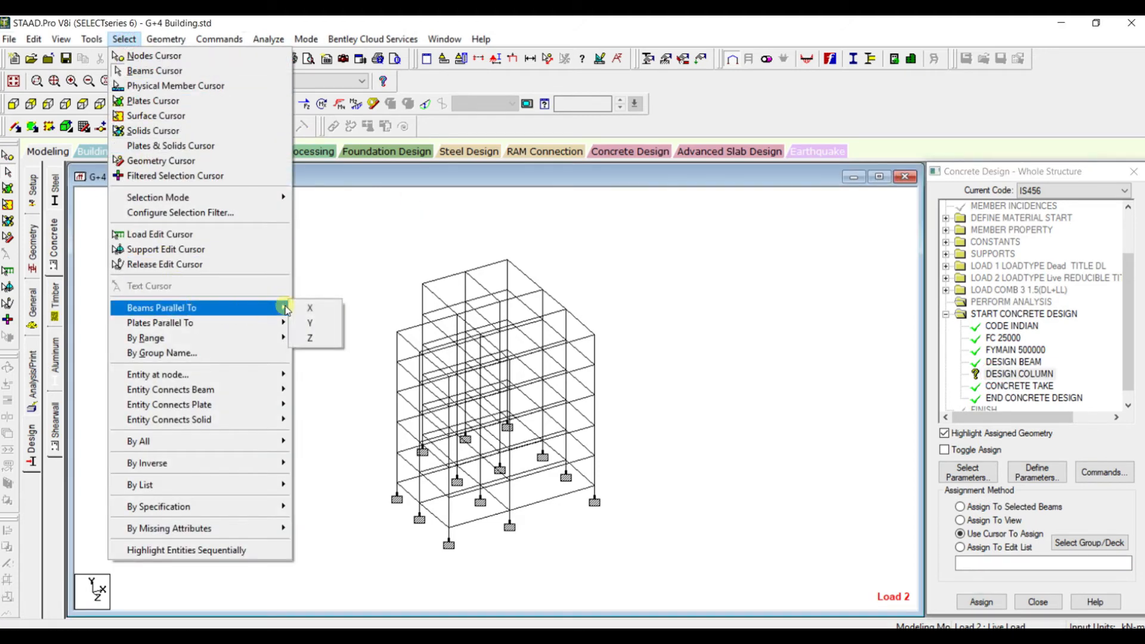
click(313, 324)
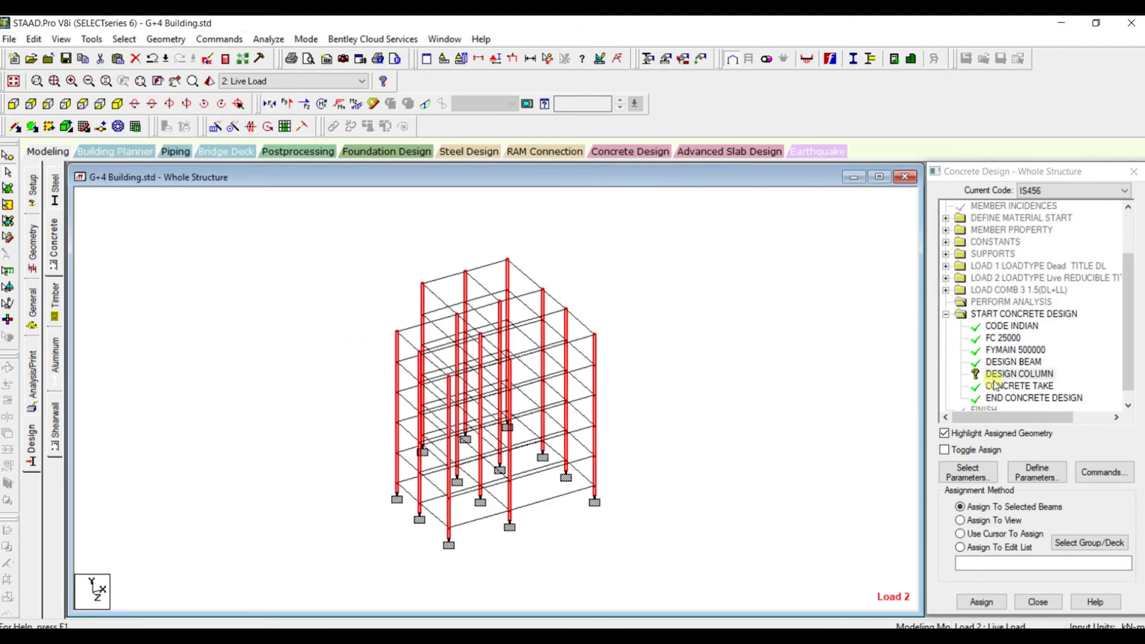
click(993, 600)
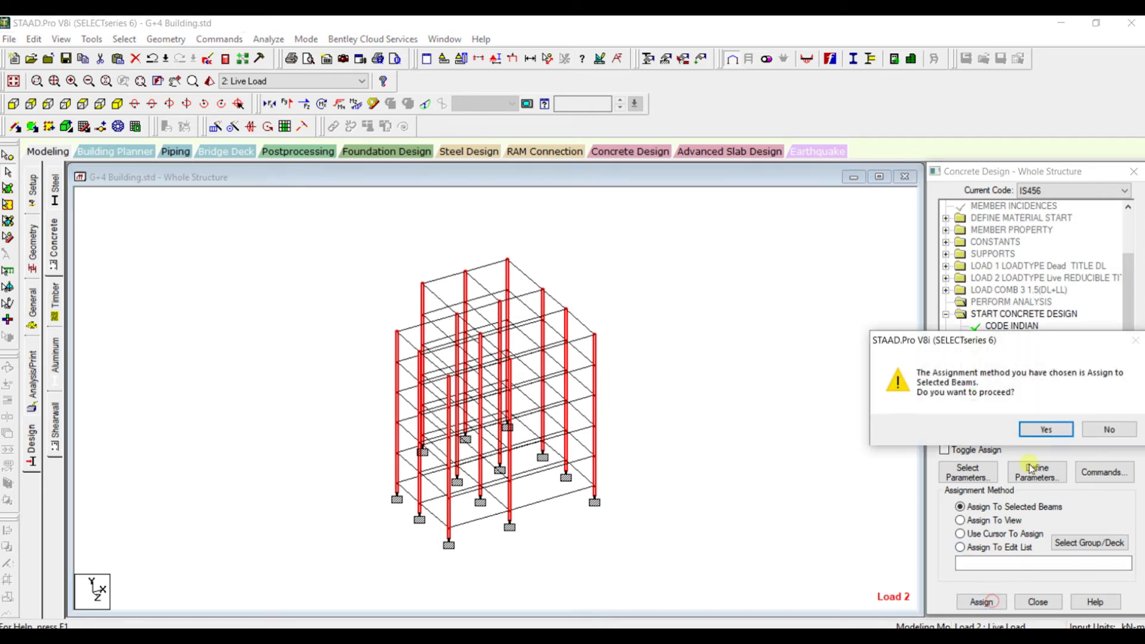
click(1042, 430)
Check which members are highlighted for the Design Beam and Design Column commands
click(1008, 362)
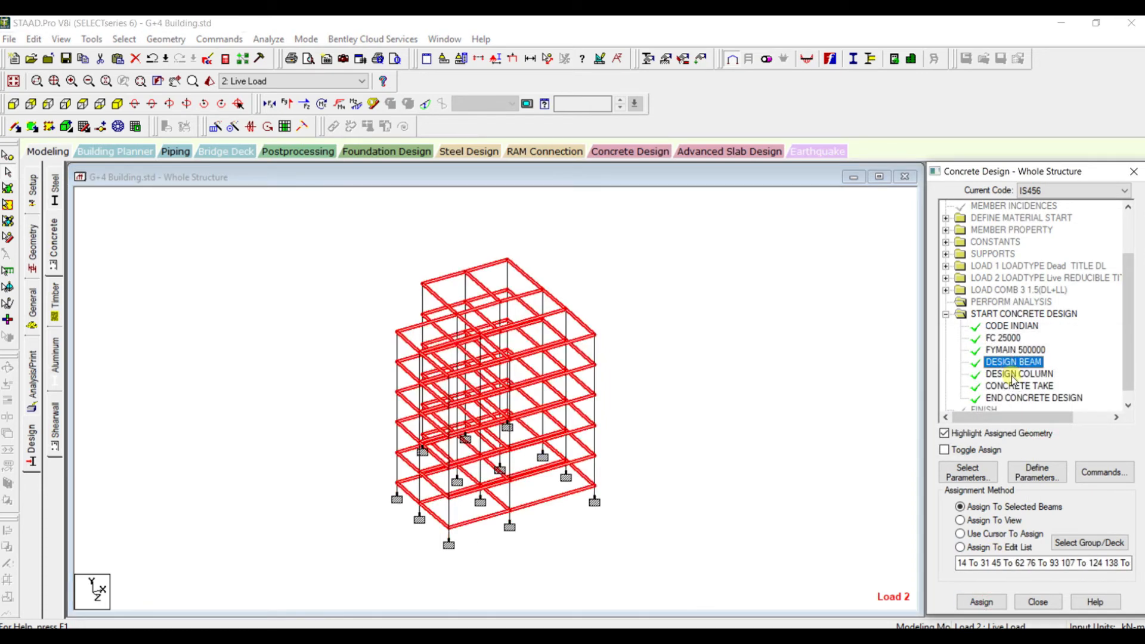
click(1014, 374)
click(821, 387)
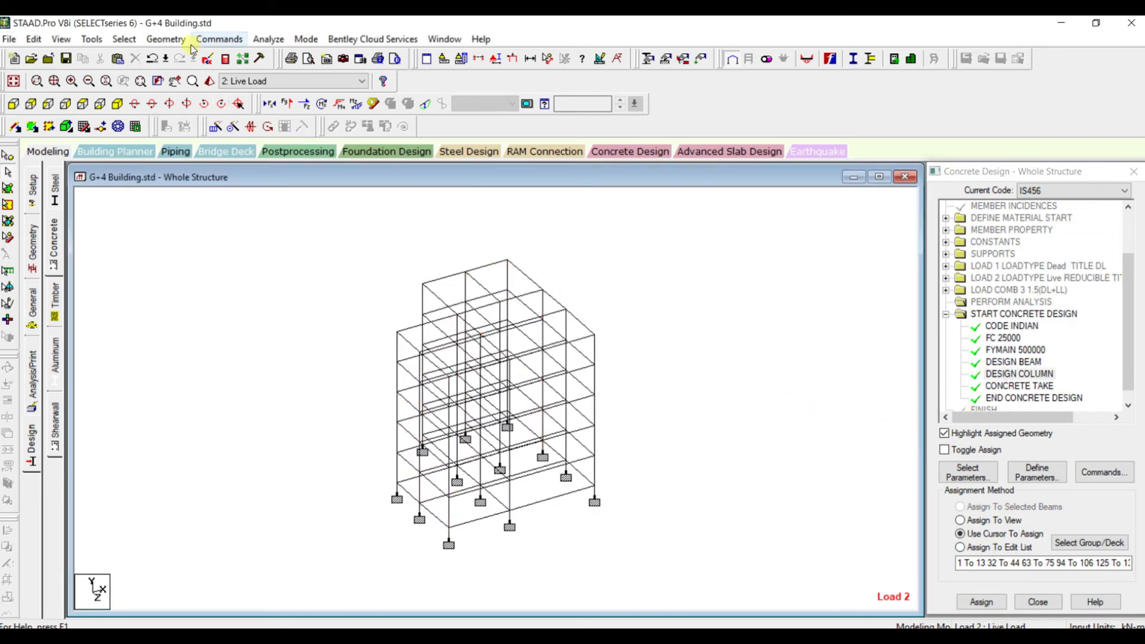
Run the analysis with the concrete design and open its output file
click(268, 39)
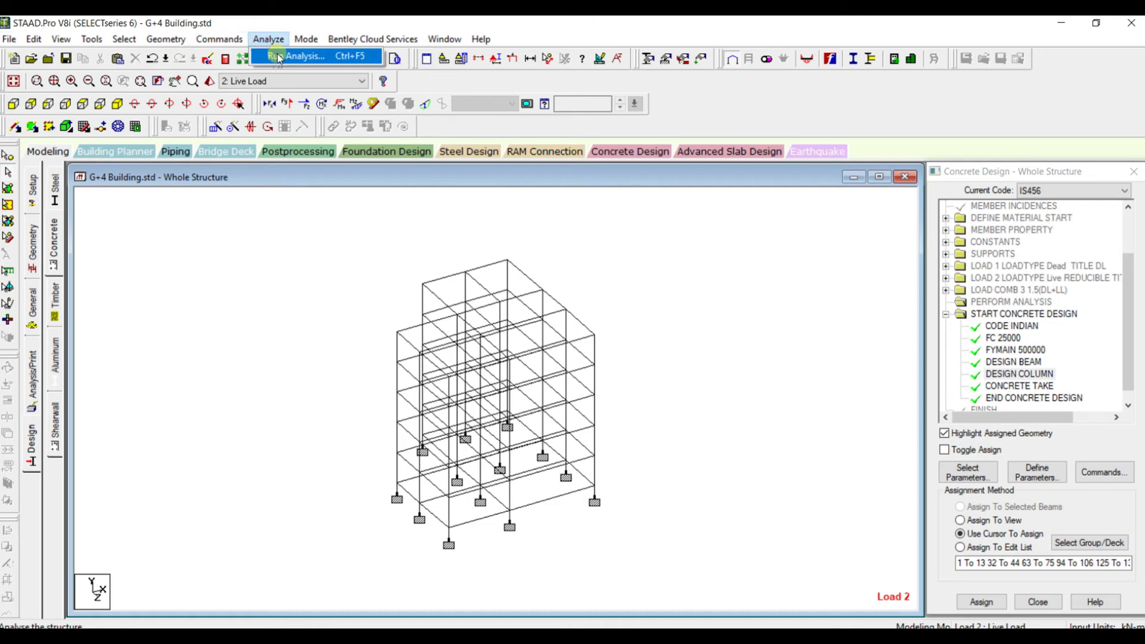
click(279, 57)
click(480, 367)
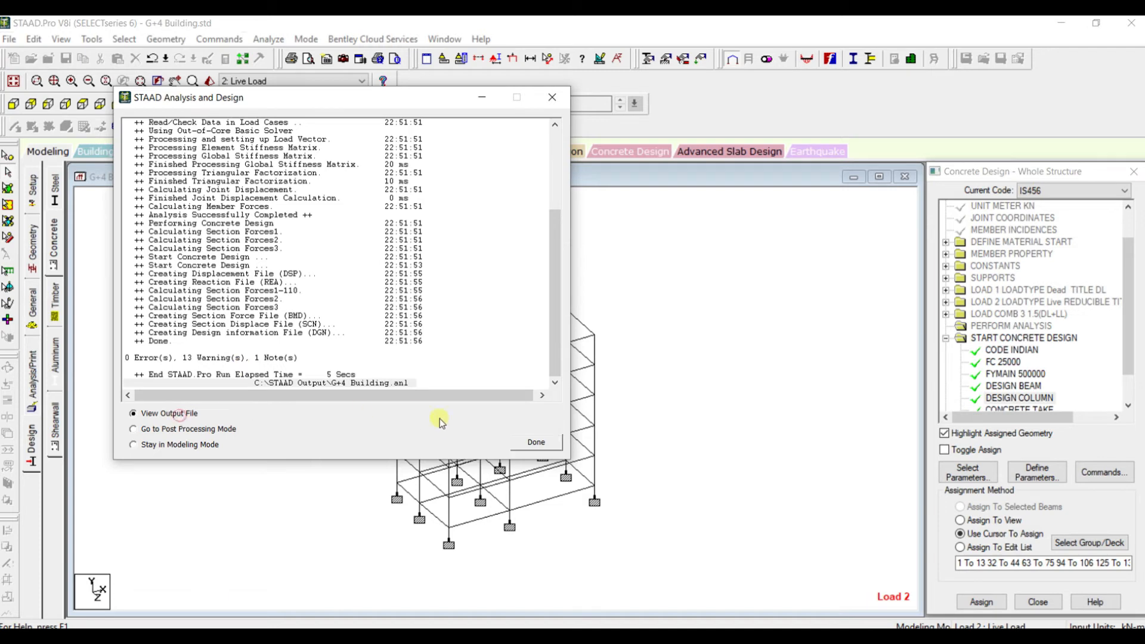
click(534, 444)
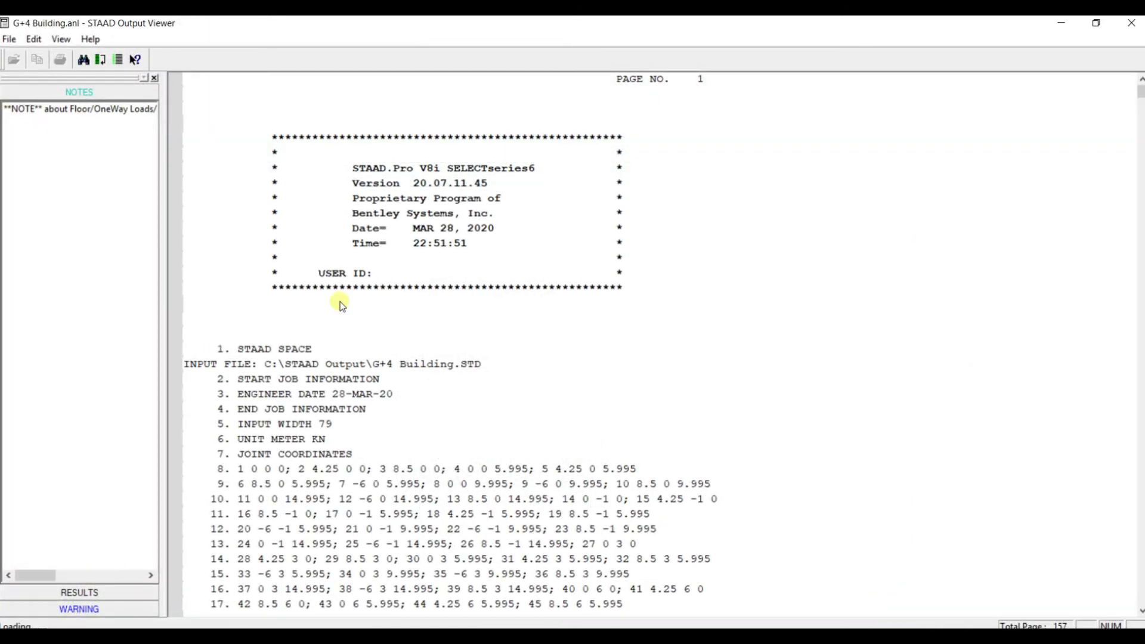
Examine the output file's warnings about beam section detailing and column reinforcement percentage
click(90, 609)
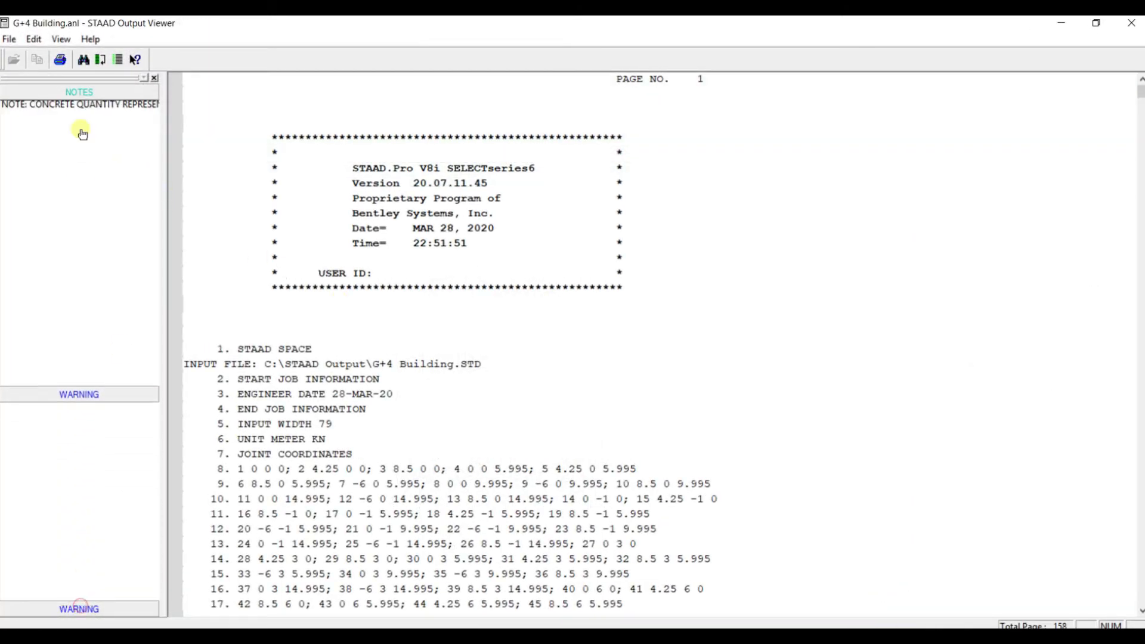
click(75, 144)
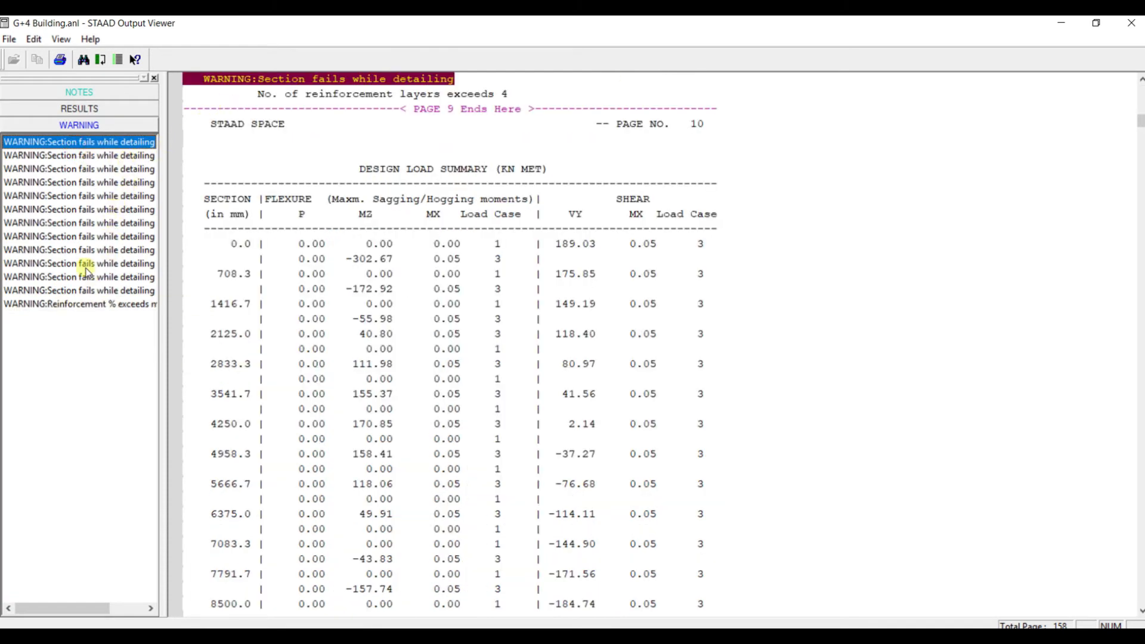
click(85, 155)
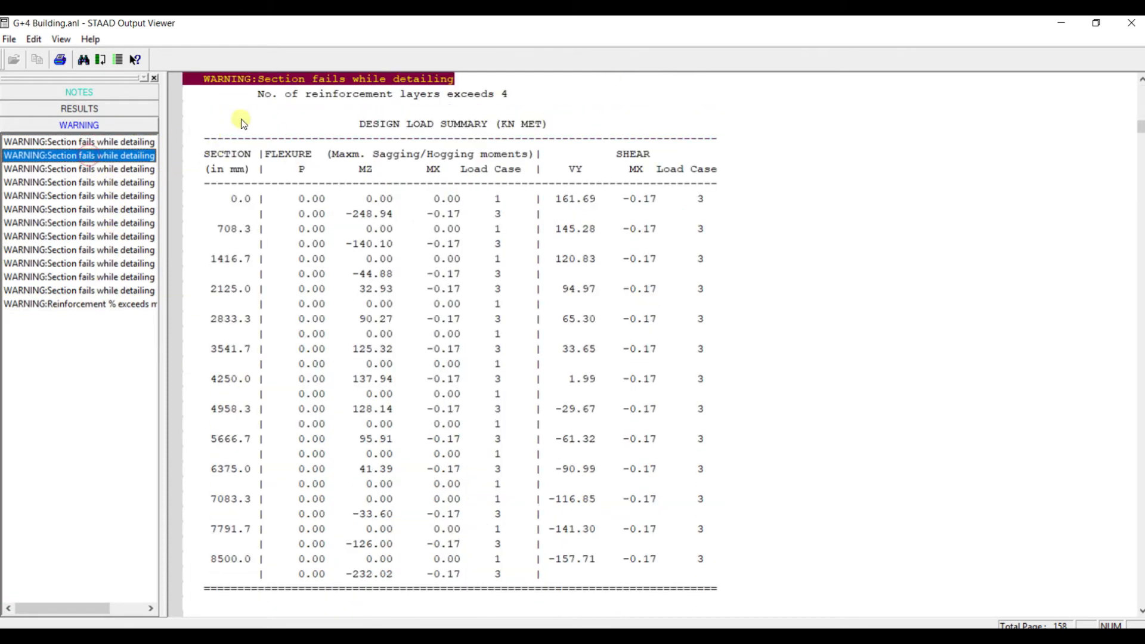
scroll(255, 132, up, 3)
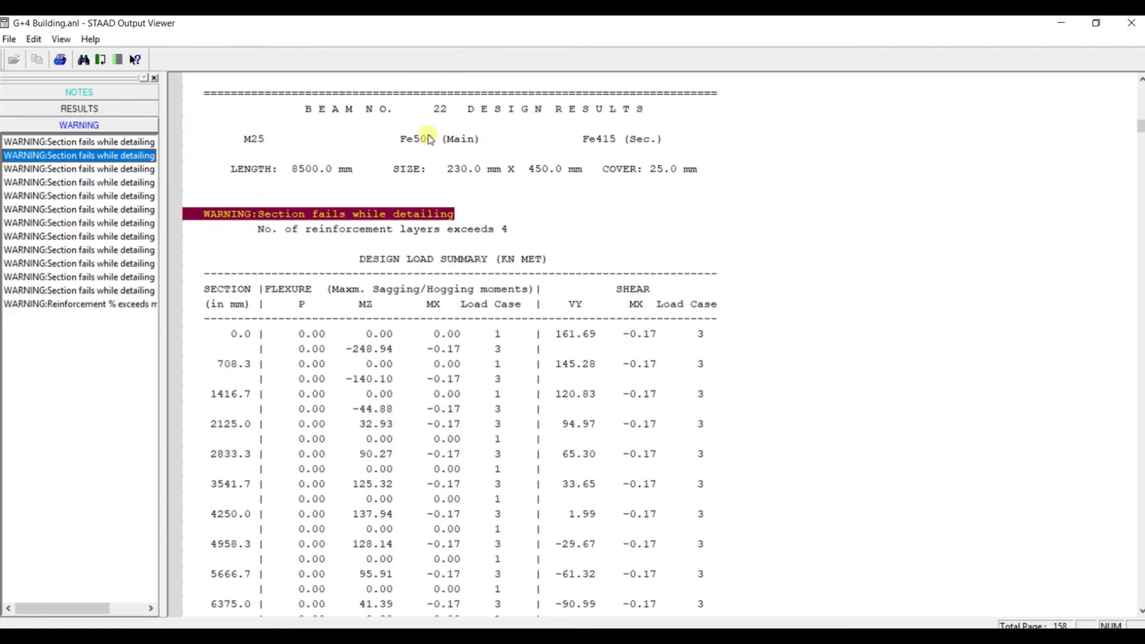
click(128, 197)
click(104, 304)
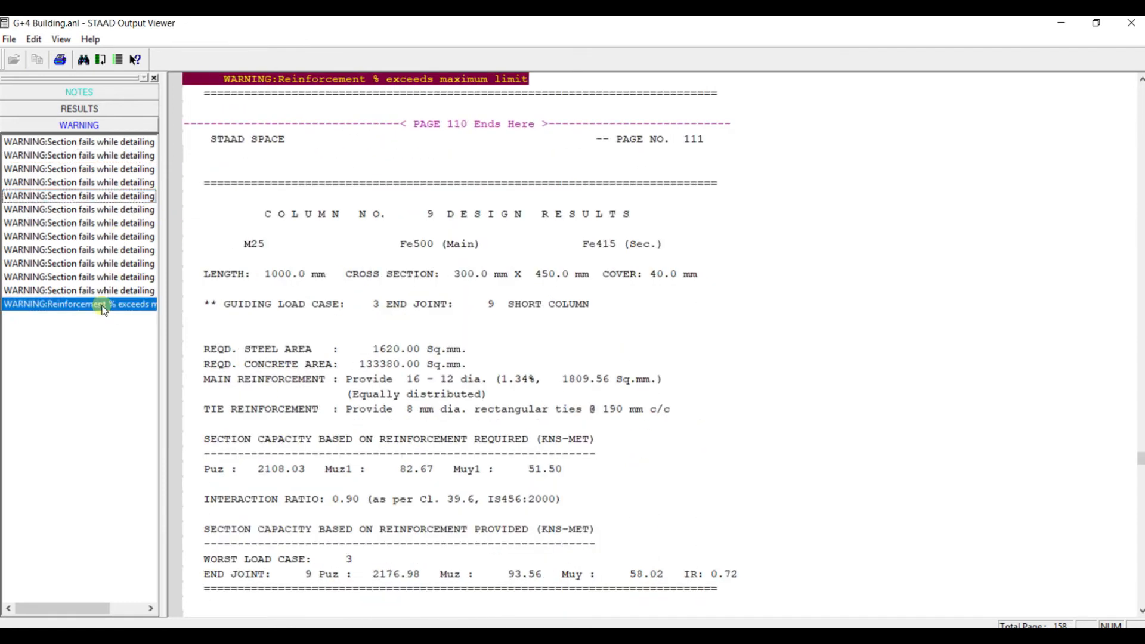
scroll(295, 126, up, 4)
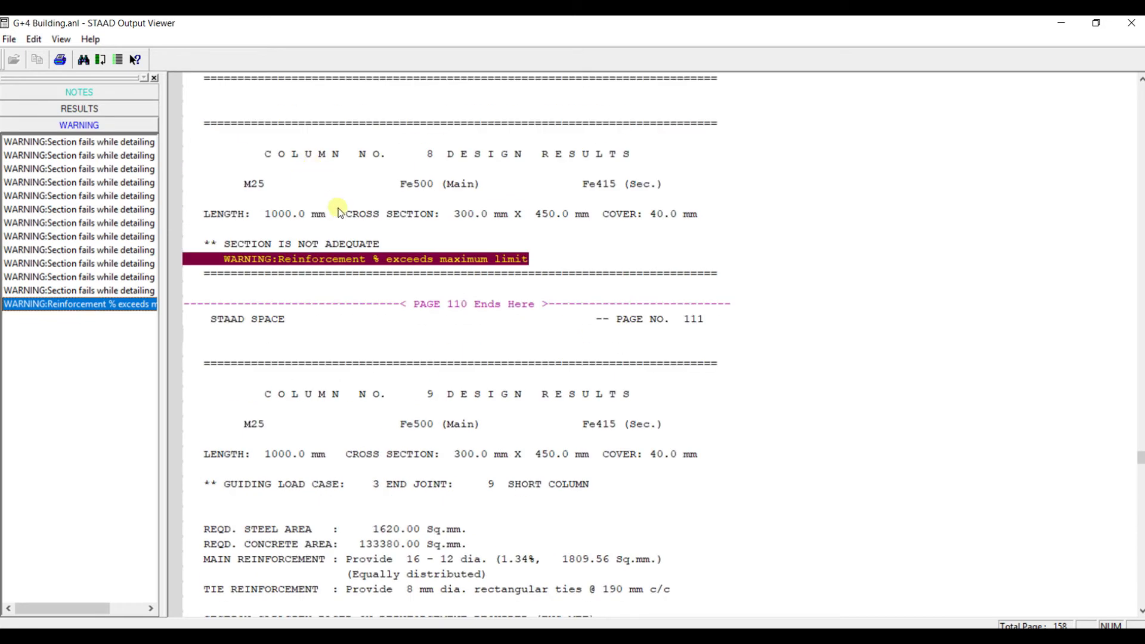
scroll(449, 257, down, 2)
scroll(449, 260, up, 2)
Go through several beam detailing warnings and the column reinforcement warning again, and close the output file
click(112, 143)
click(115, 183)
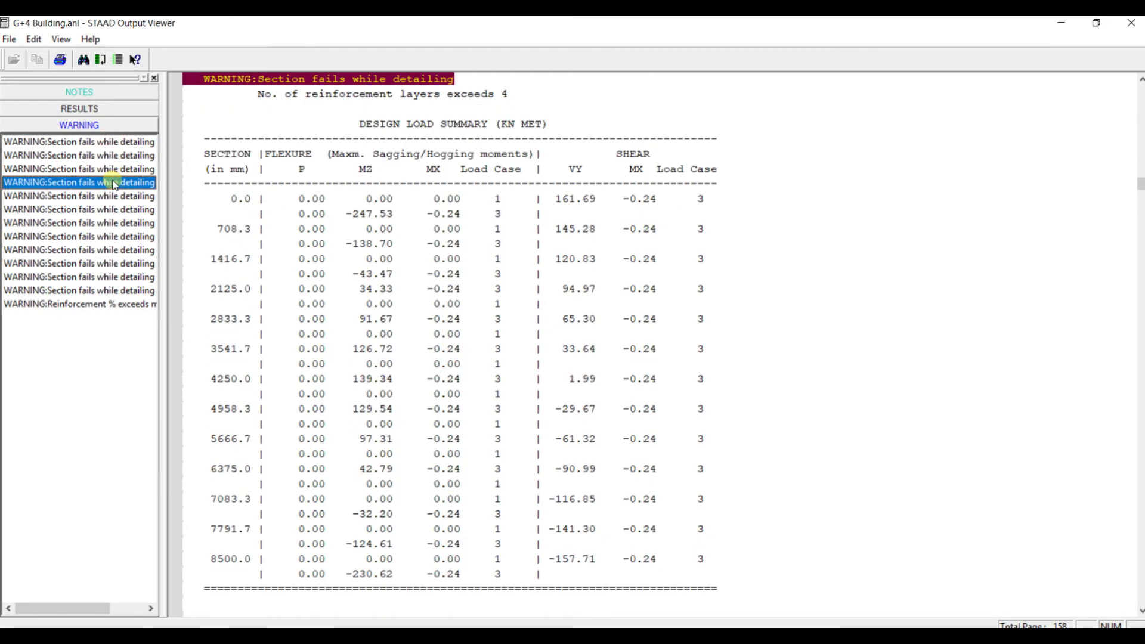
click(109, 155)
click(110, 183)
click(113, 291)
click(114, 304)
scroll(243, 175, up, 4)
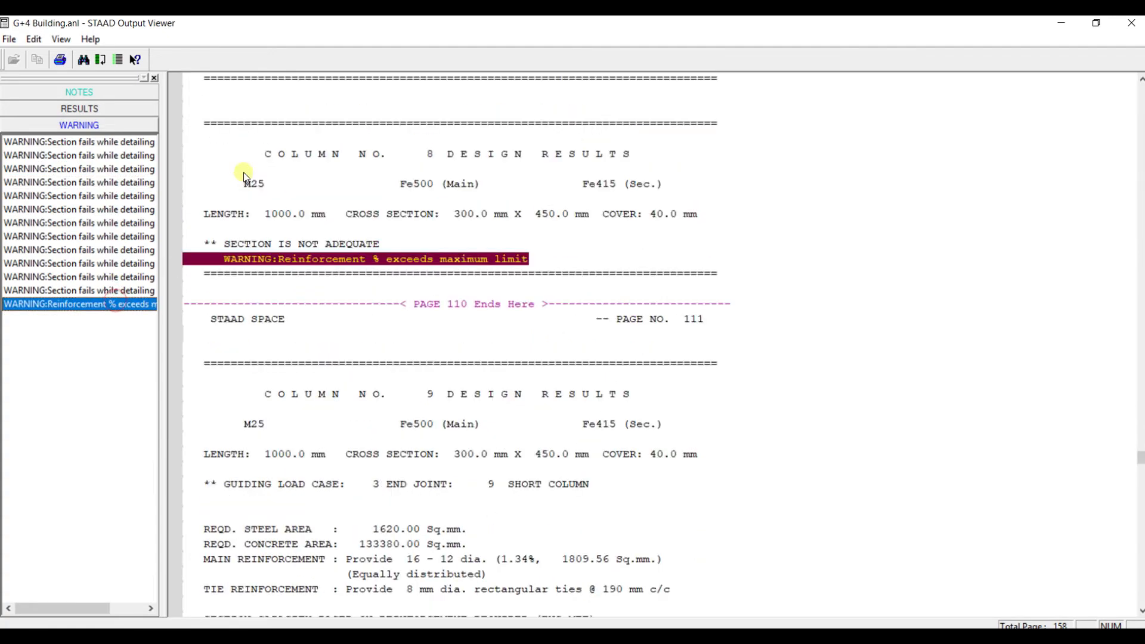
click(1131, 23)
scroll(536, 243, down, 1)
scroll(538, 246, up, 2)
scroll(546, 249, up, 1)
click(546, 249)
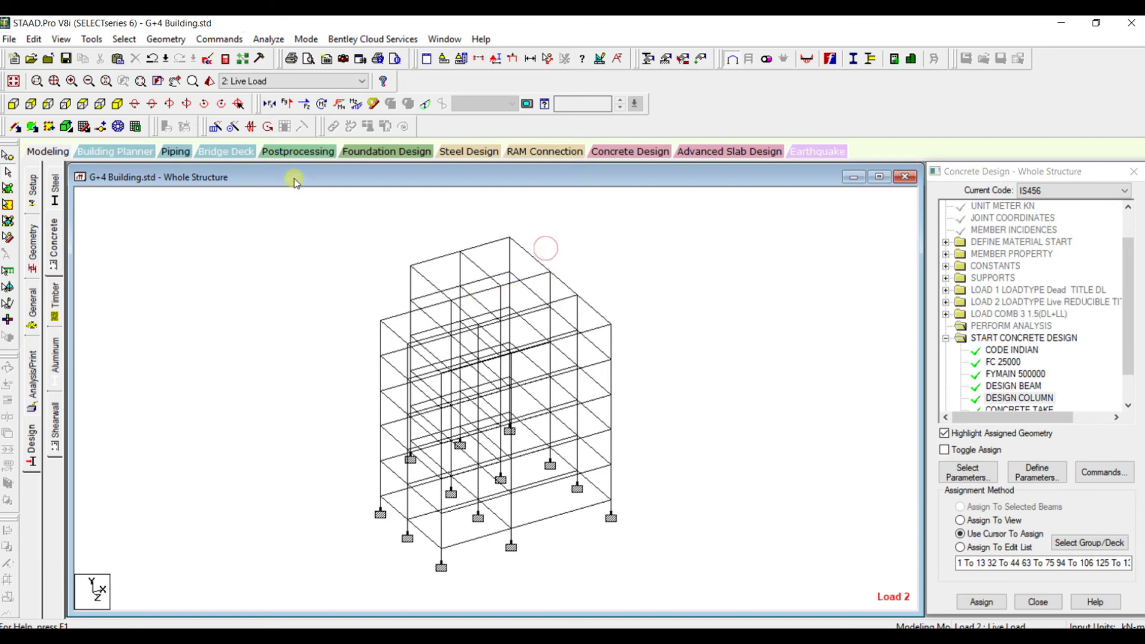
mouse_move(410, 299)
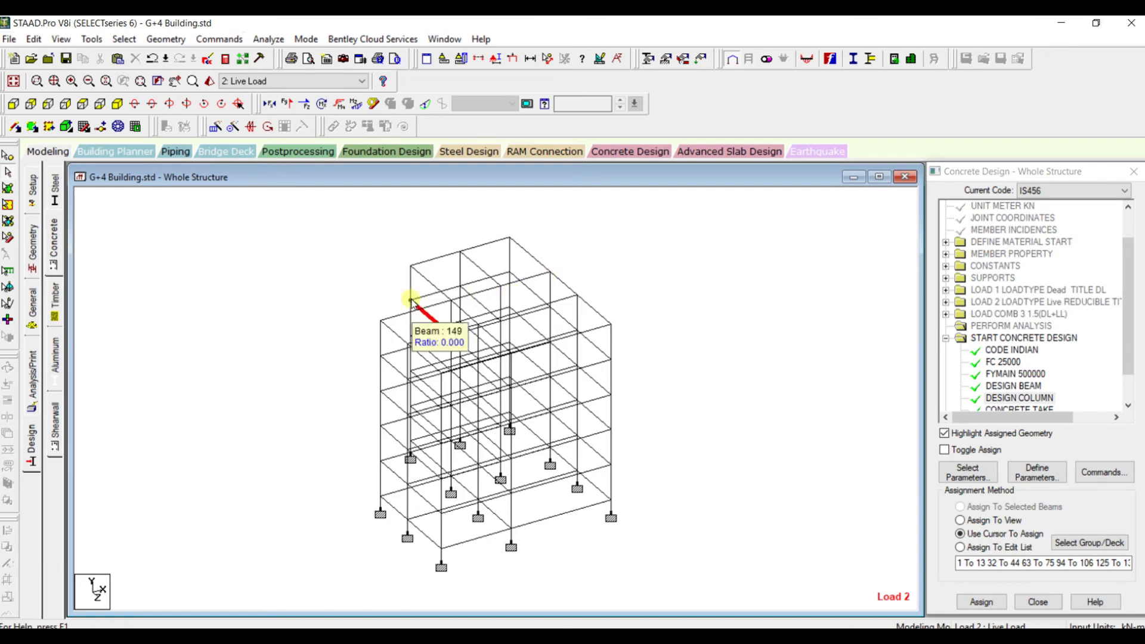
scroll(382, 228, up, 1)
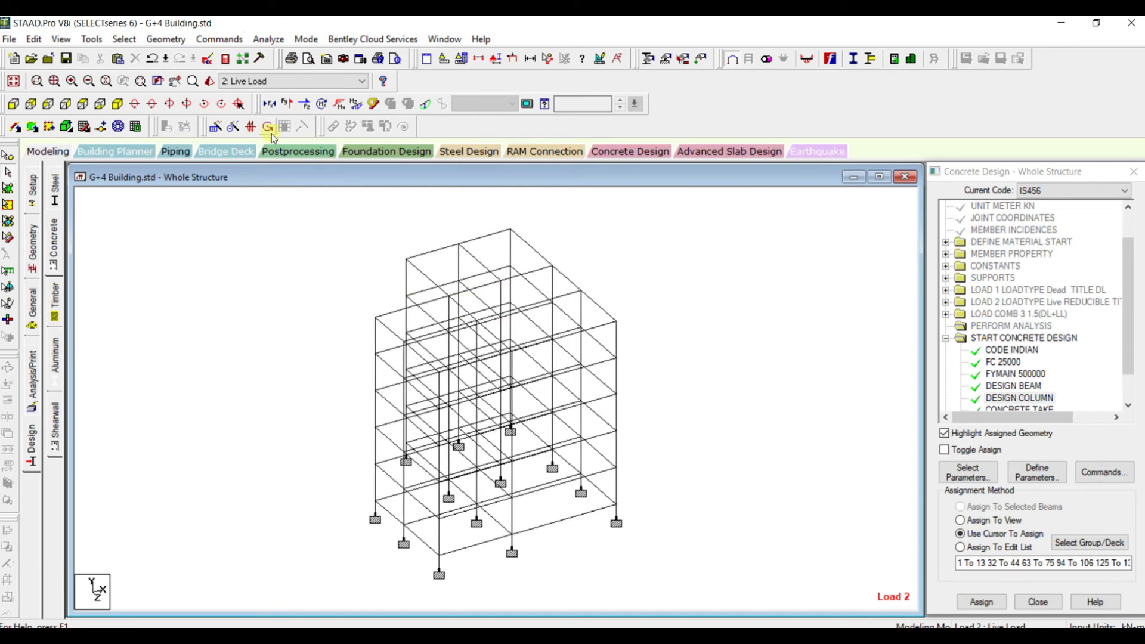
Add a rectangular prismatic concrete section with YD 0.550 m and ZD 0.300 m to the member properties
click(166, 39)
mouse_move(219, 39)
mouse_move(253, 86)
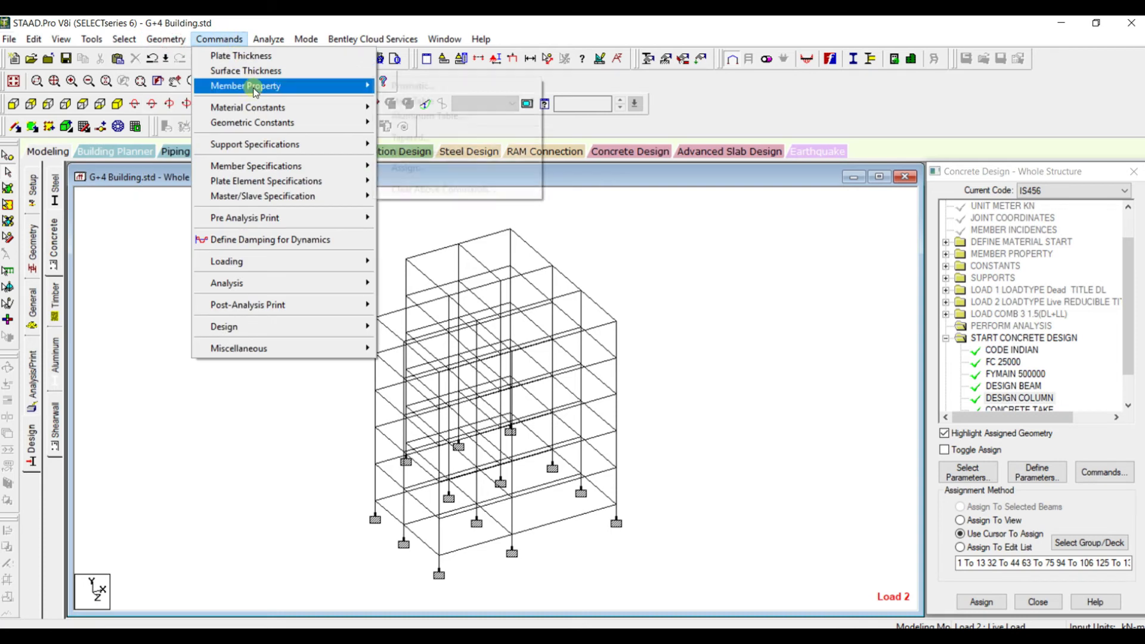
click(412, 85)
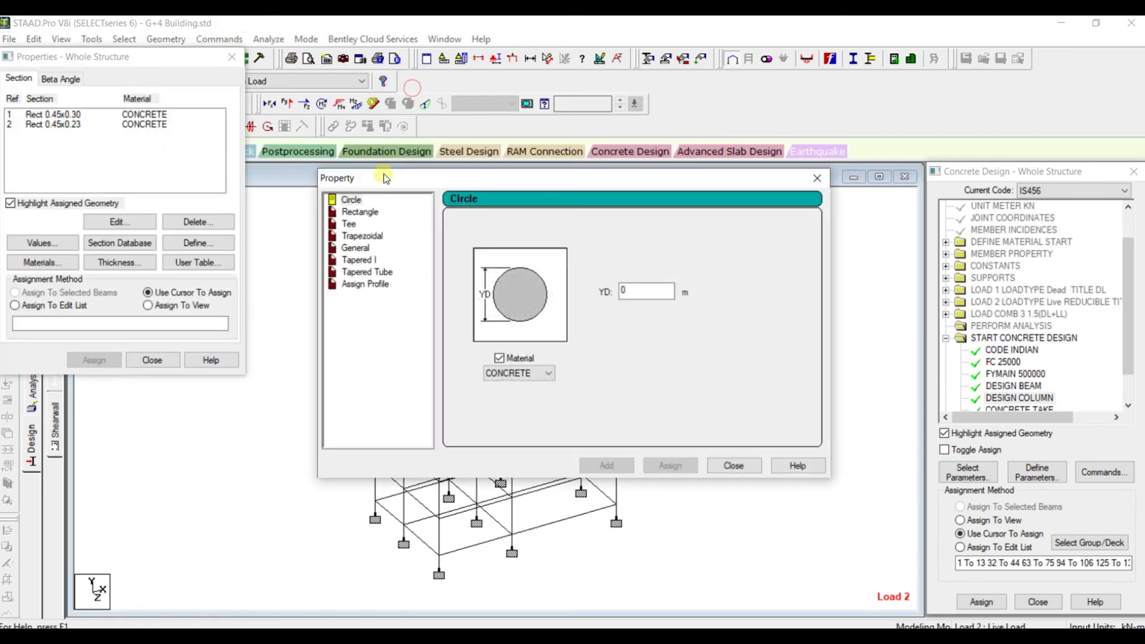
click(369, 216)
click(643, 282)
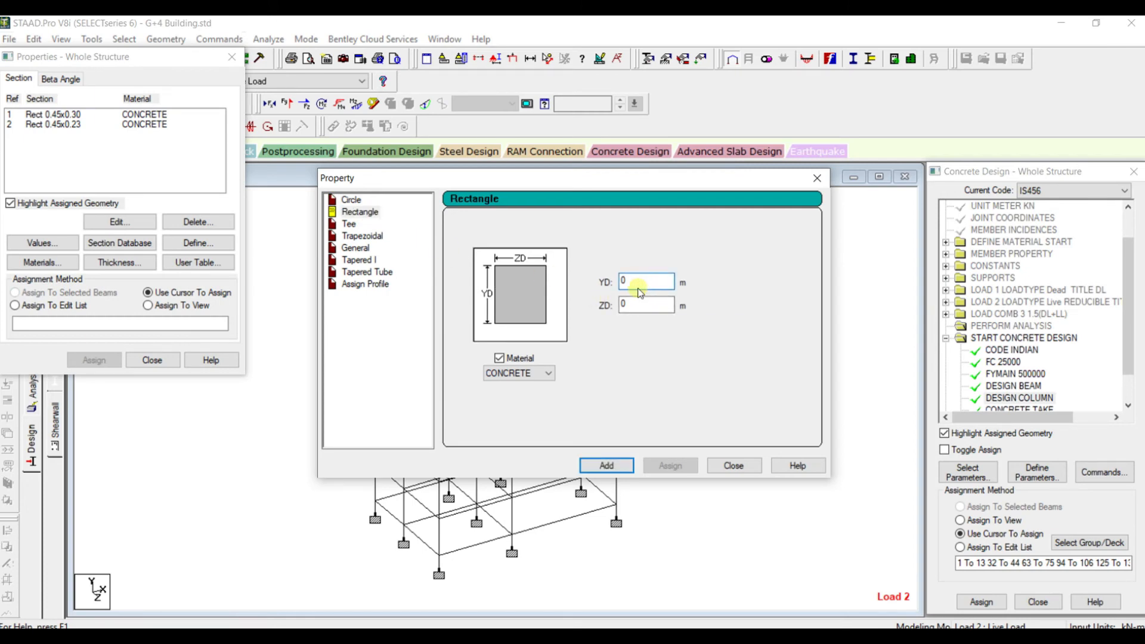
double_click(629, 281)
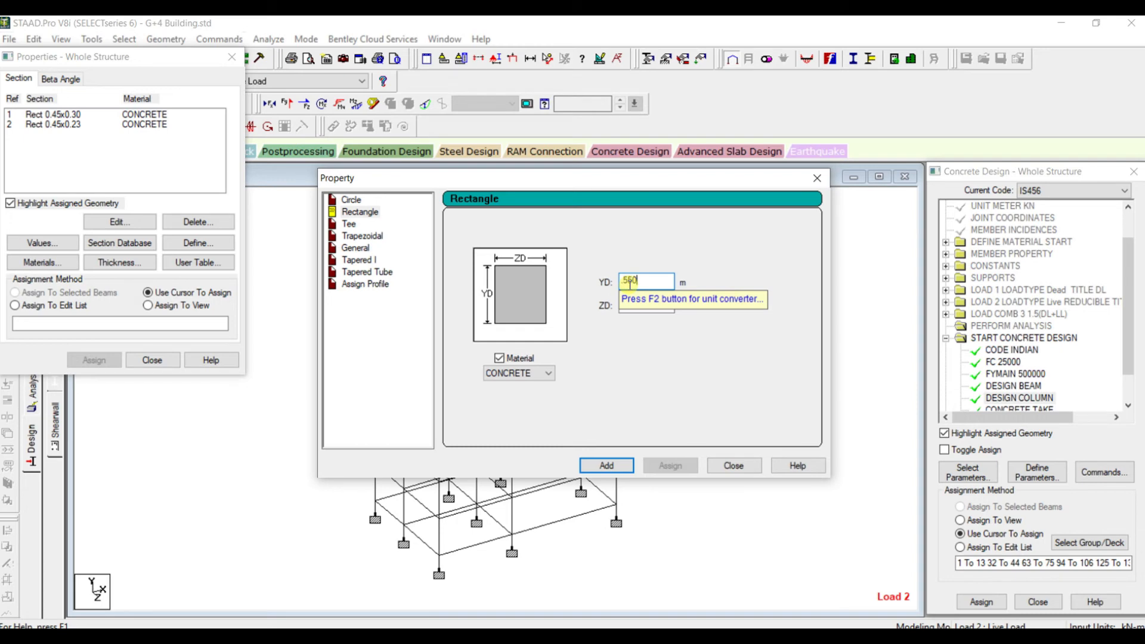
key(Tab)
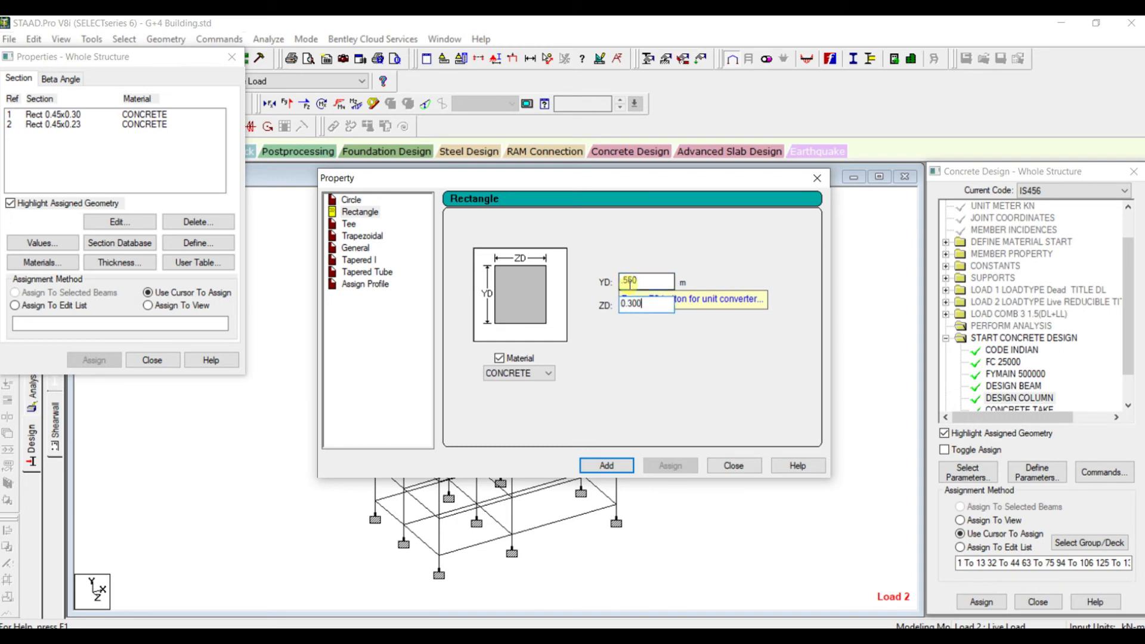
click(622, 467)
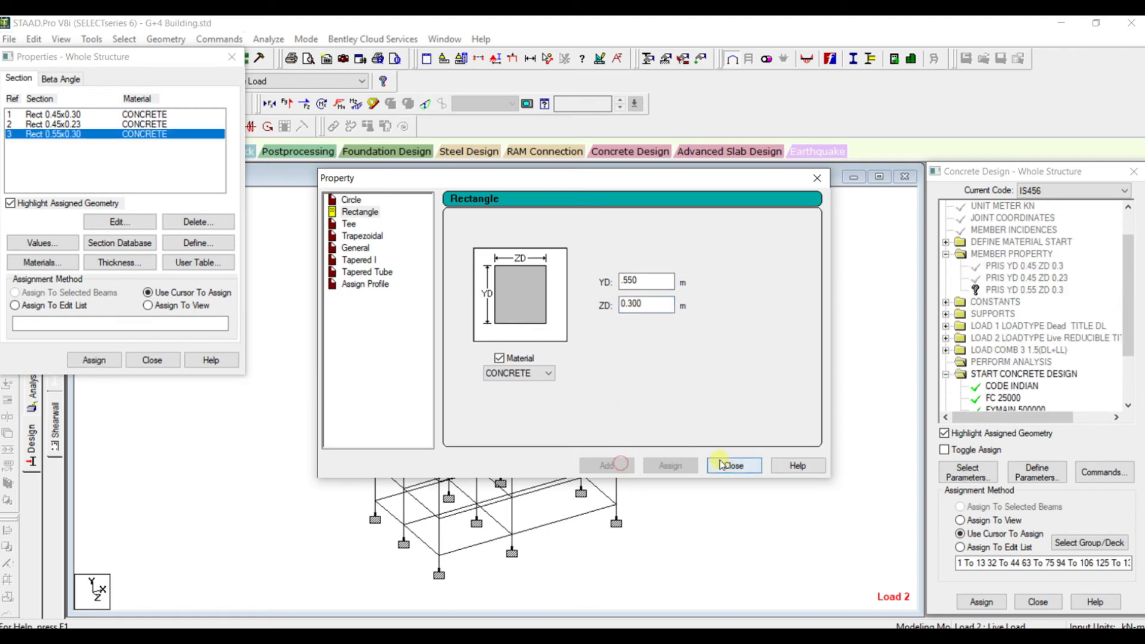
click(733, 466)
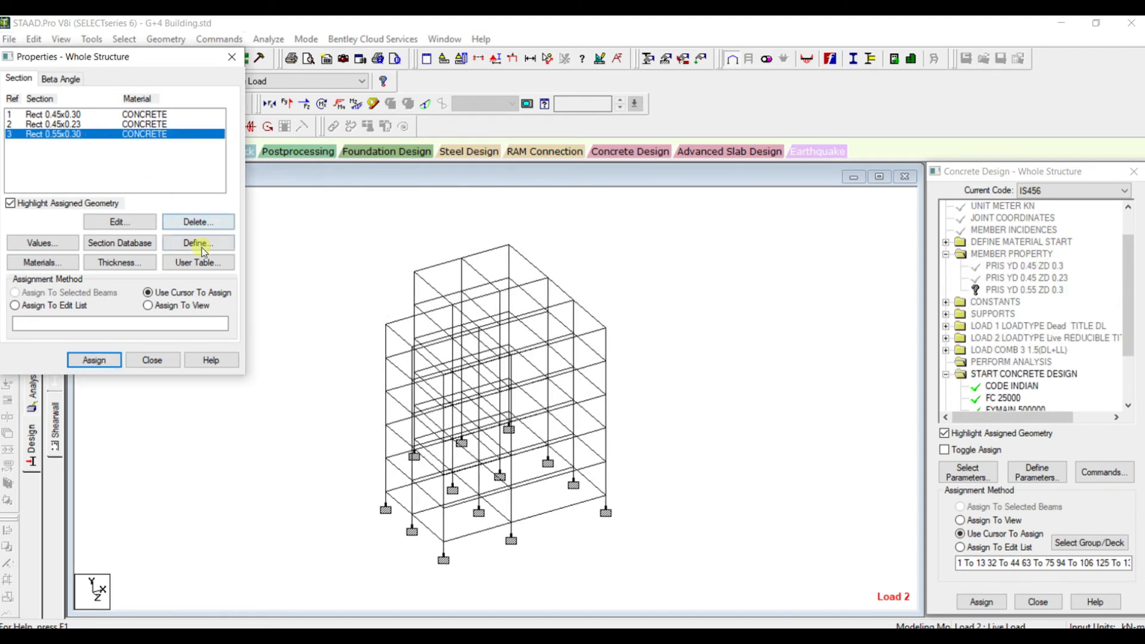
Assign the Rect 0.55x0.30 section to all beams parallel to the X and Z axes, deleting the old result files
drag(153, 60, 150, 87)
click(125, 39)
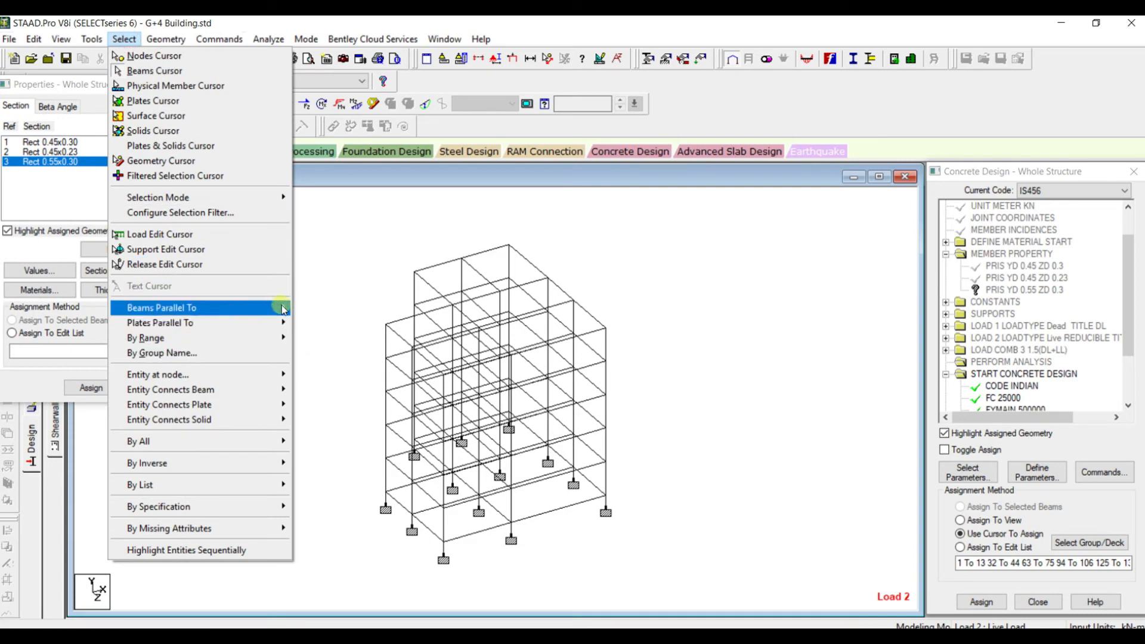
click(309, 307)
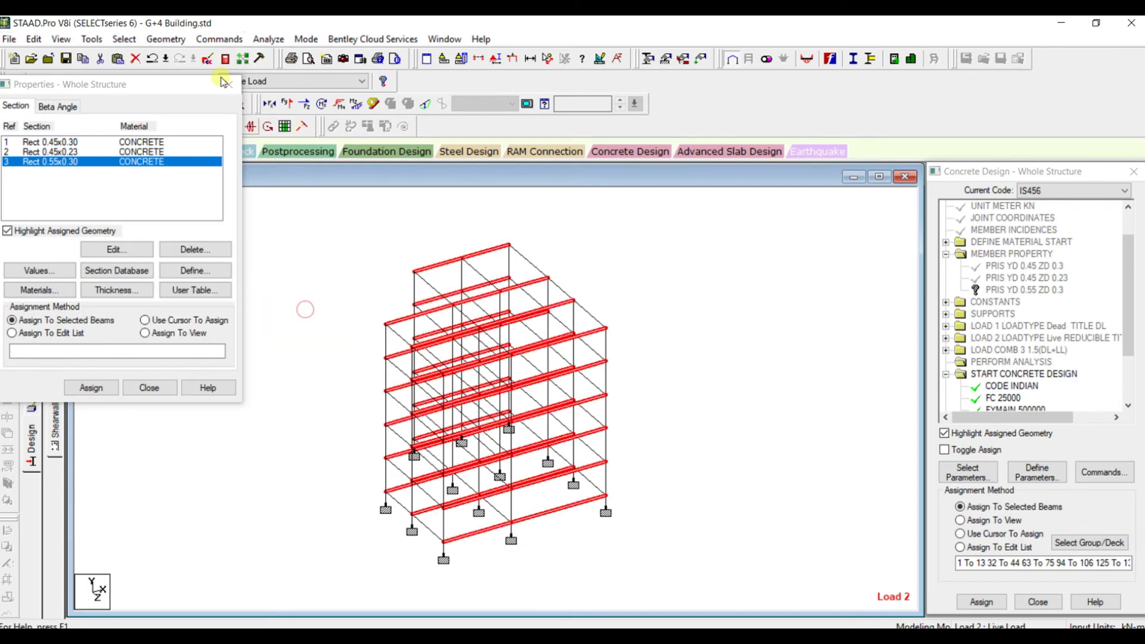
click(125, 41)
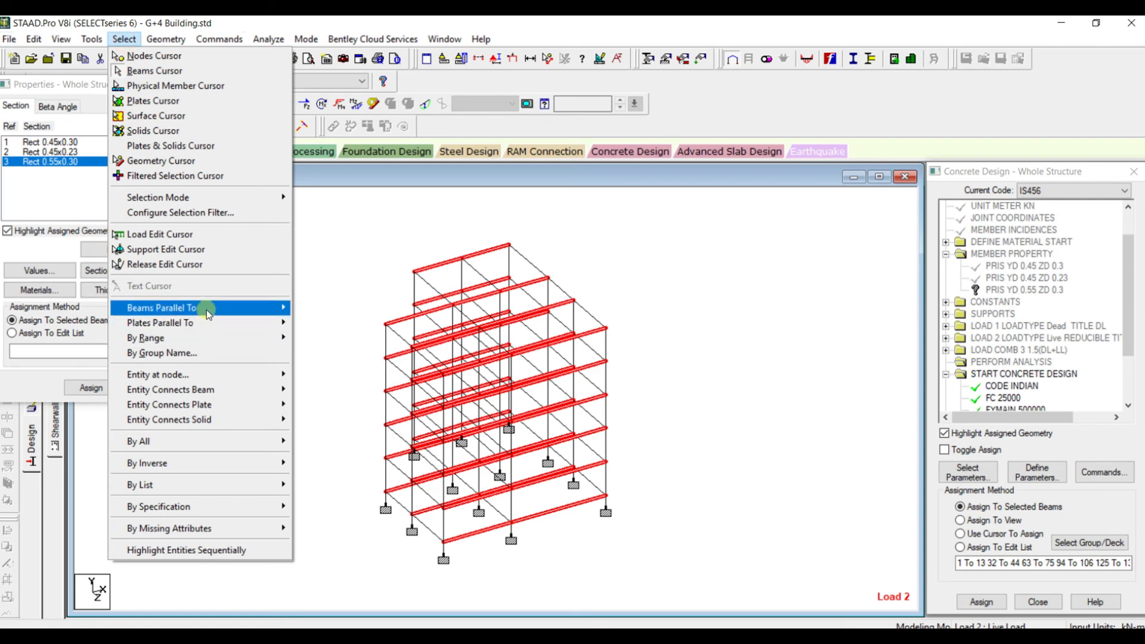
mouse_move(204, 308)
click(309, 336)
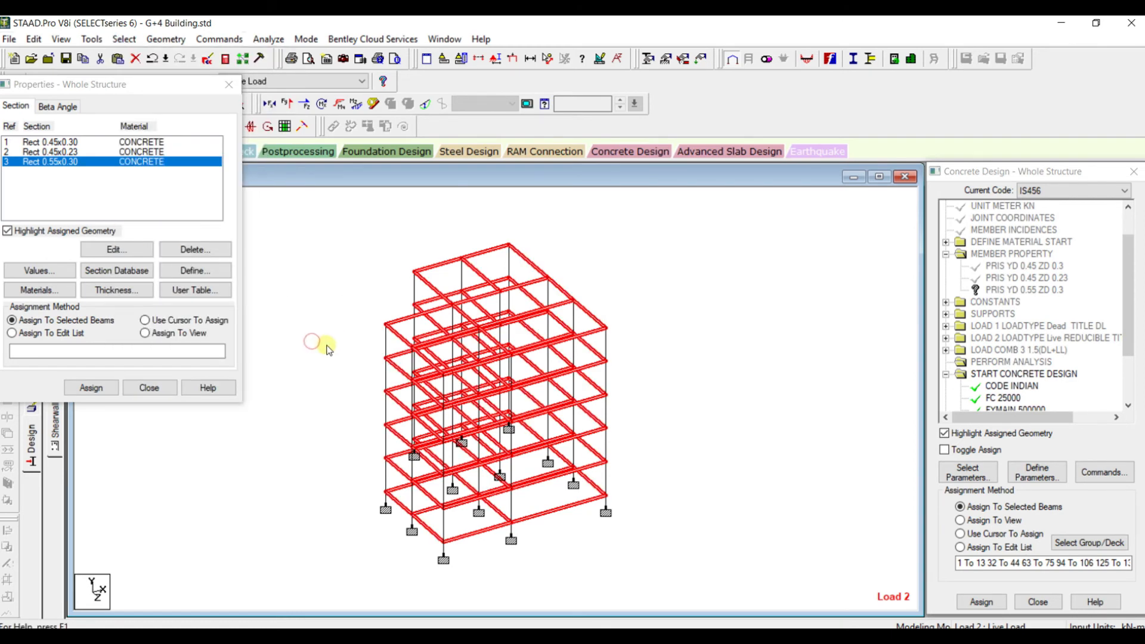
scroll(344, 306, up, 1)
scroll(344, 306, down, 2)
scroll(344, 306, up, 2)
drag(213, 88, 260, 128)
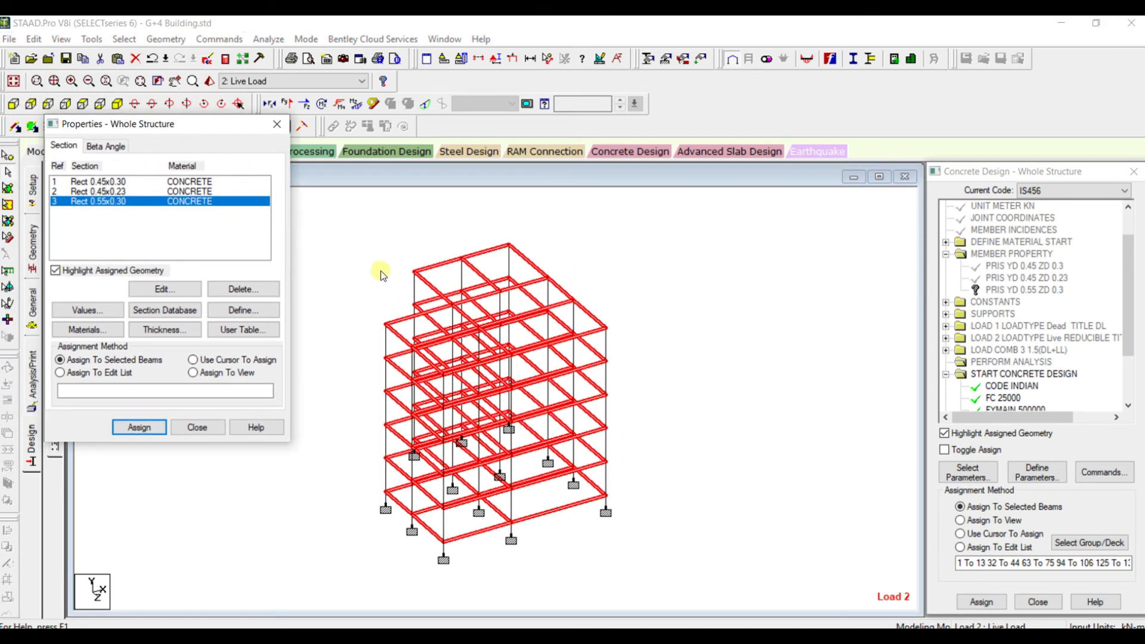
middle_drag(381, 271, 404, 270)
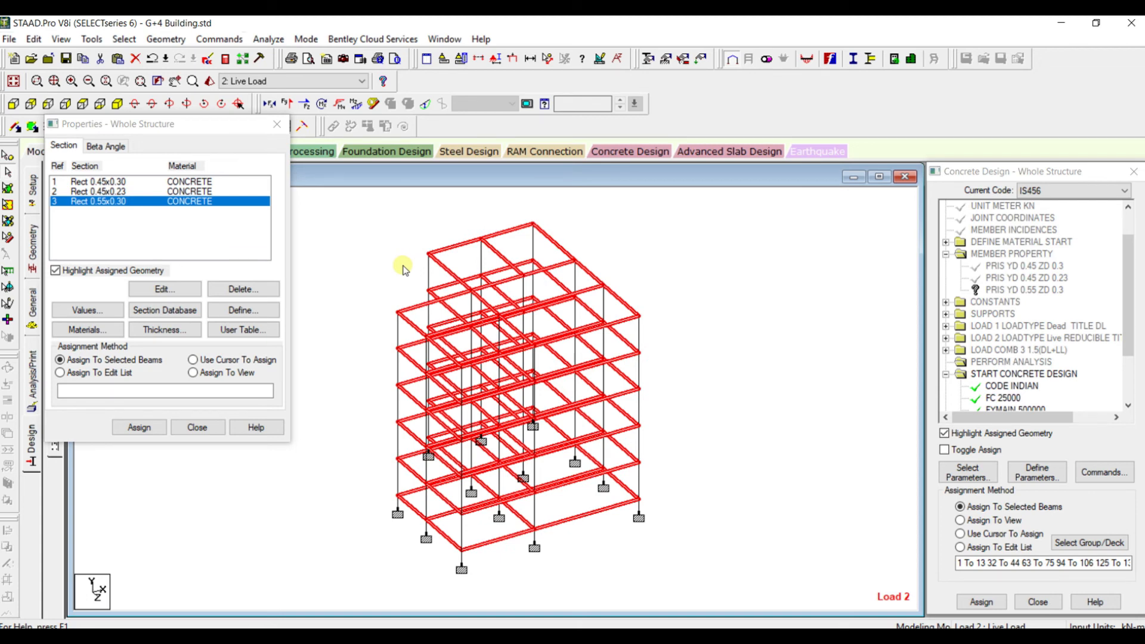
scroll(403, 269, up, 1)
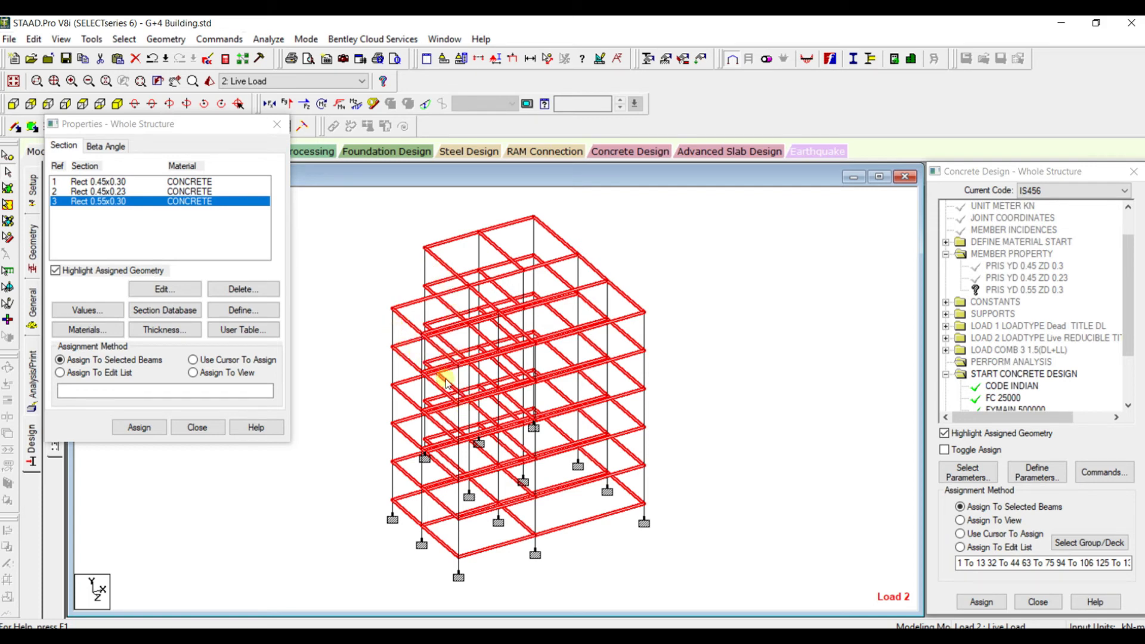
scroll(446, 381, up, 2)
scroll(376, 252, down, 3)
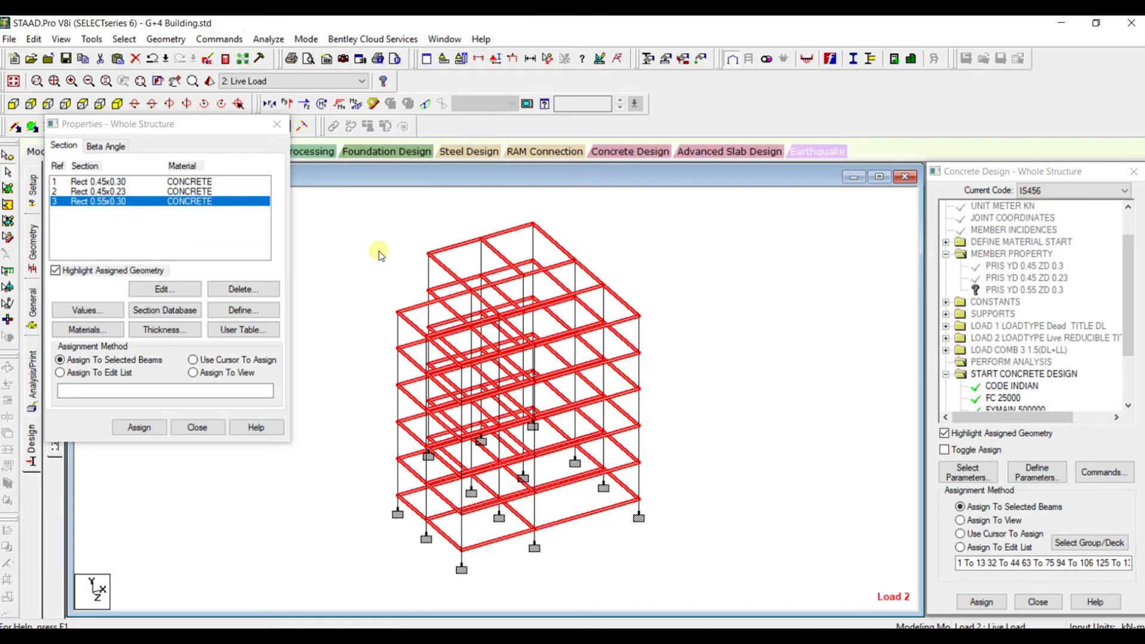
scroll(379, 251, up, 1)
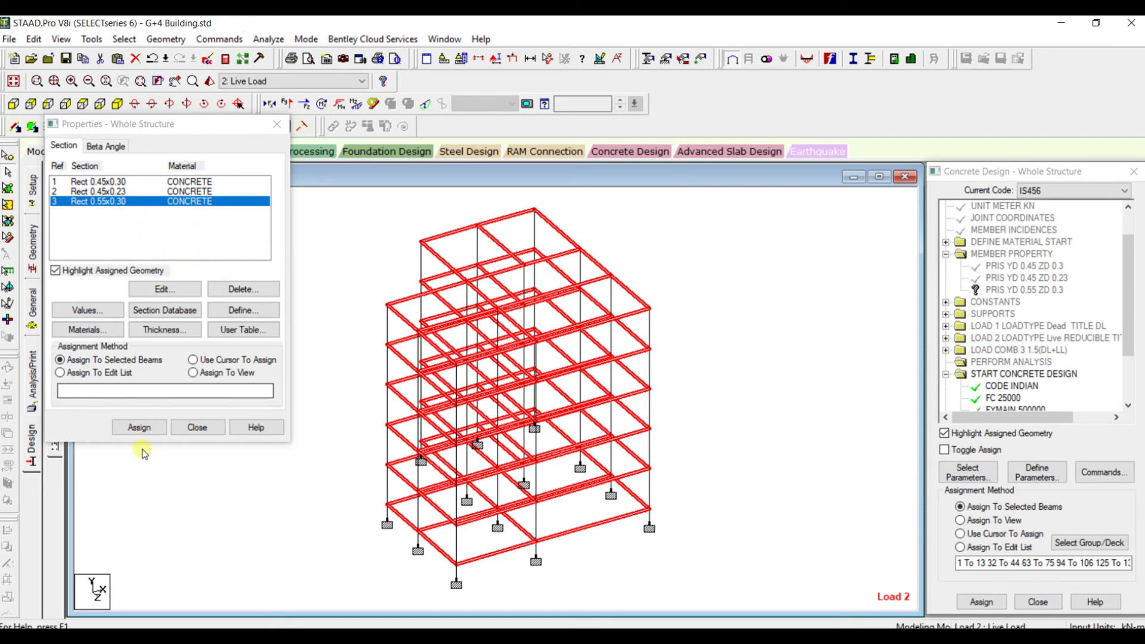
click(139, 427)
click(204, 322)
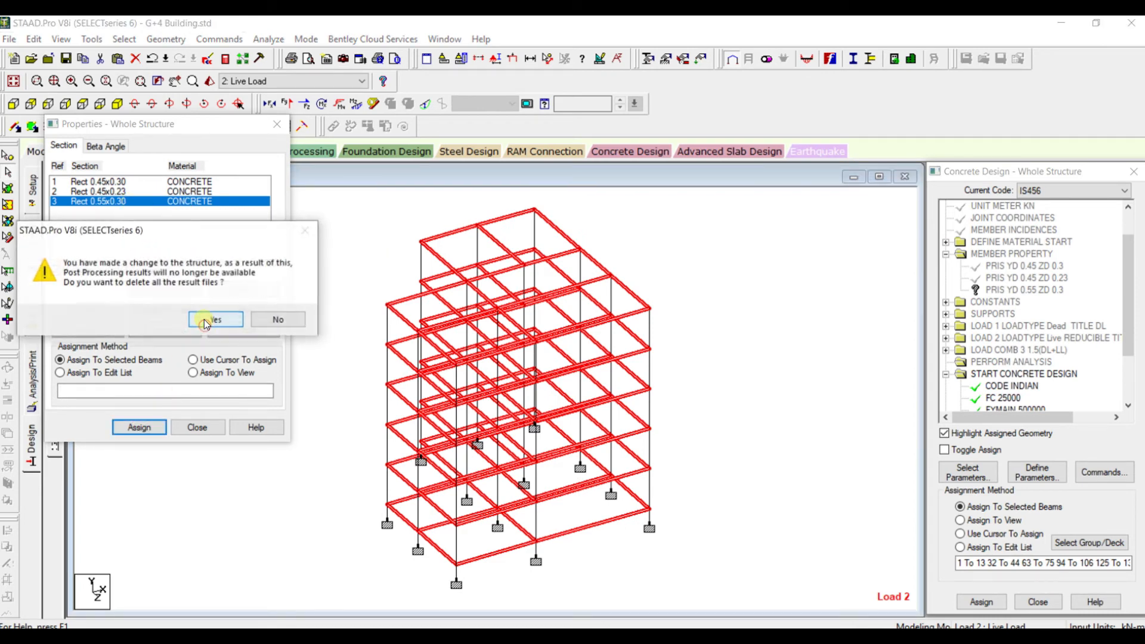
click(214, 320)
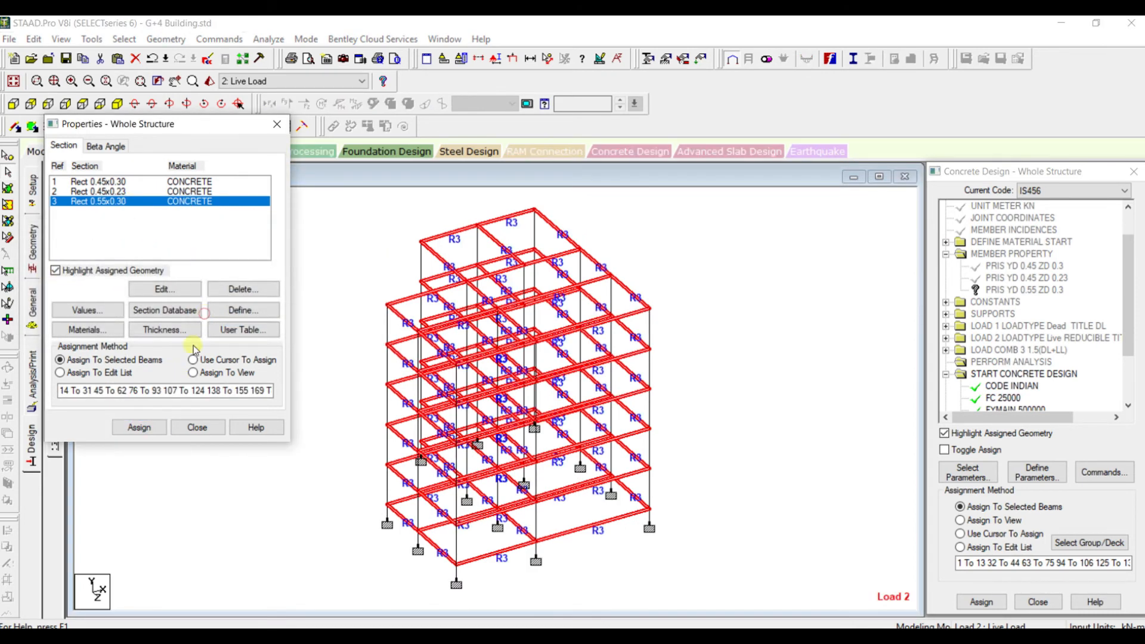
click(197, 428)
click(264, 351)
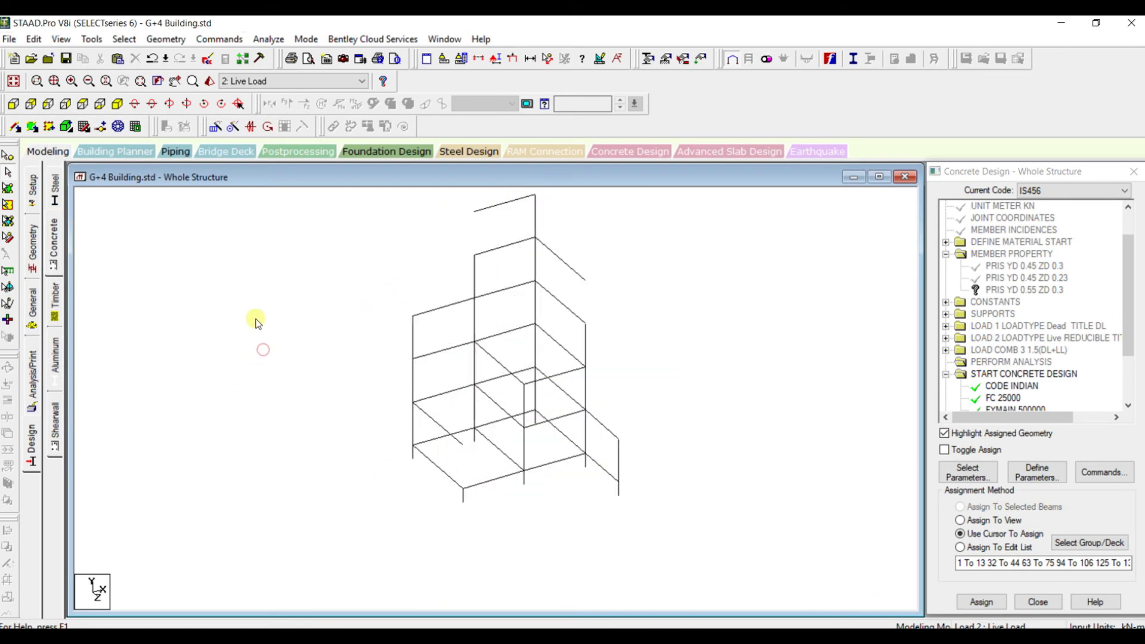
Run the analysis with the concrete design again and open its output file
click(270, 43)
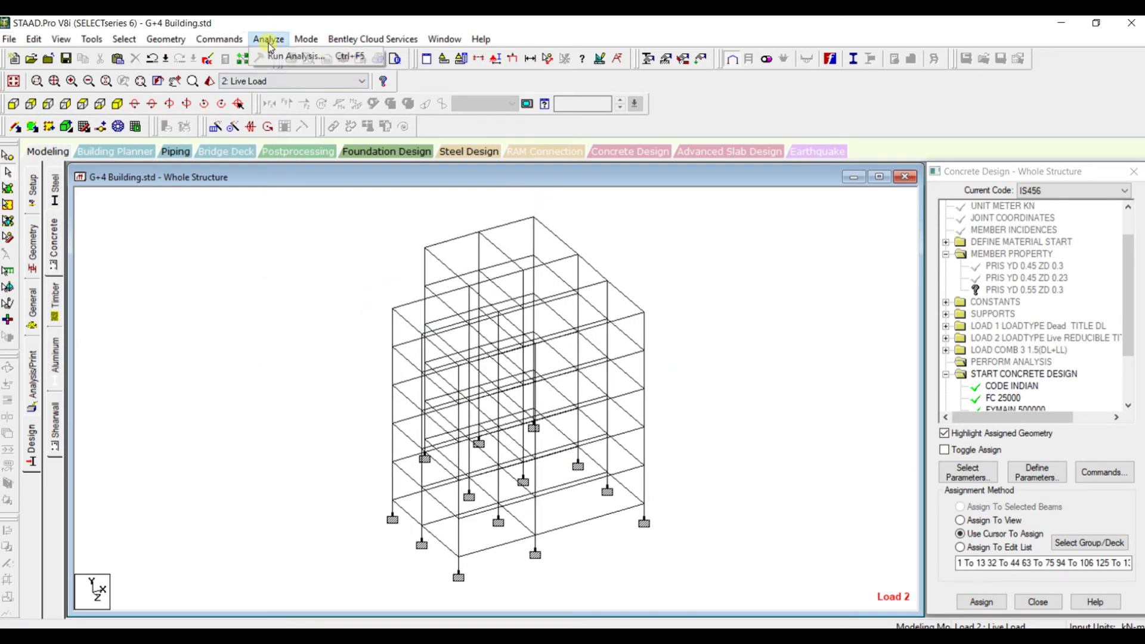
click(276, 54)
click(476, 350)
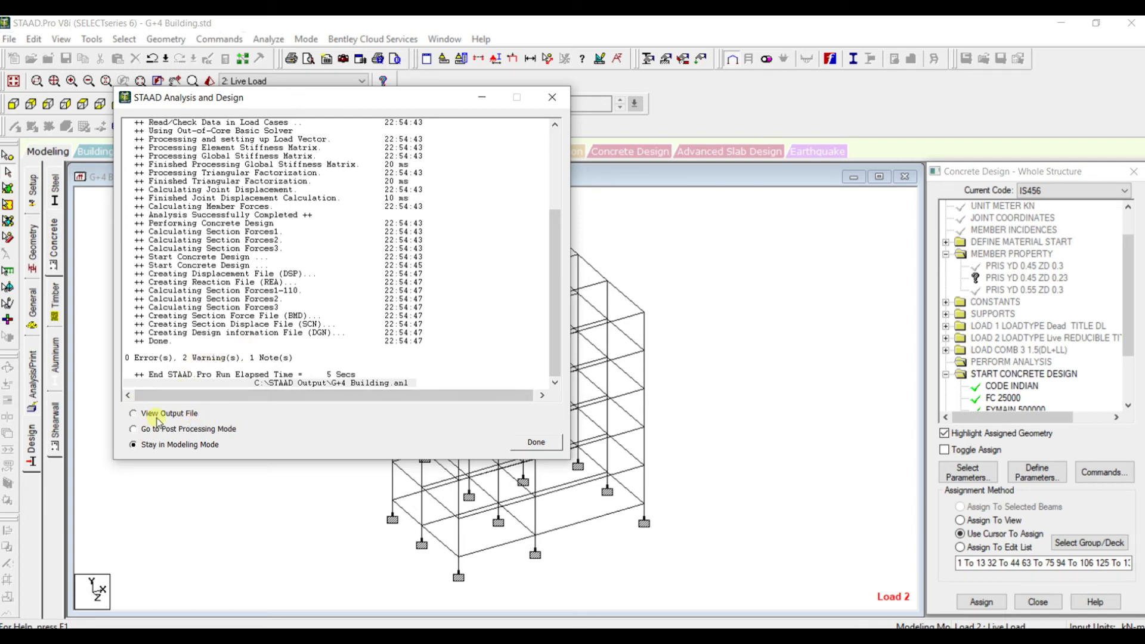
click(525, 449)
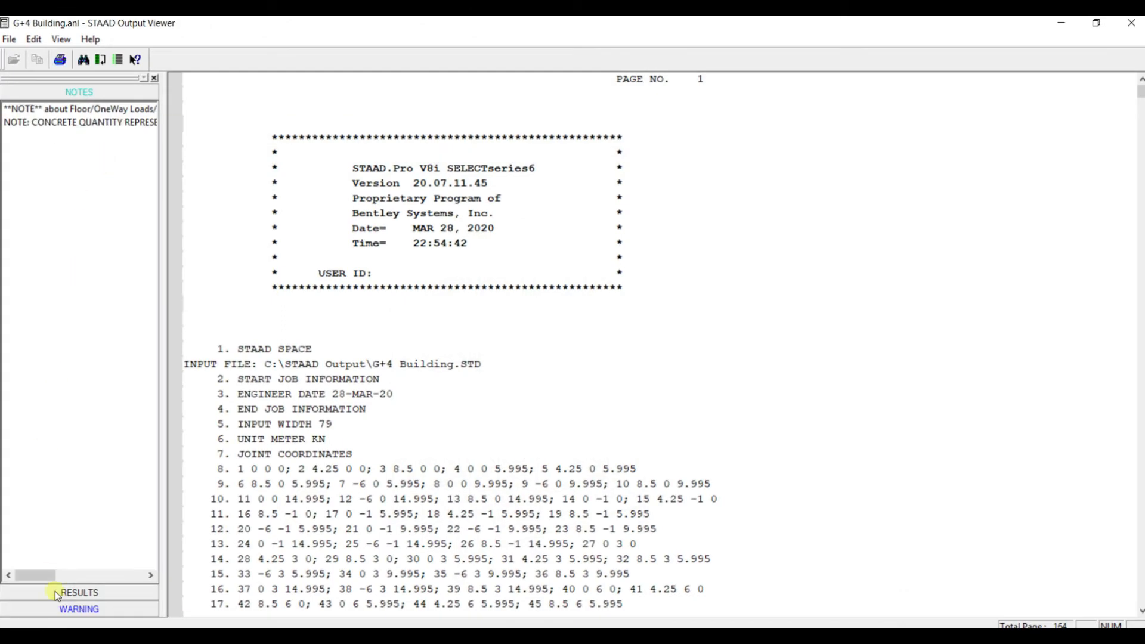
Examine which columns the remaining reinforcement percentage warnings refer to, and close the output file
click(60, 609)
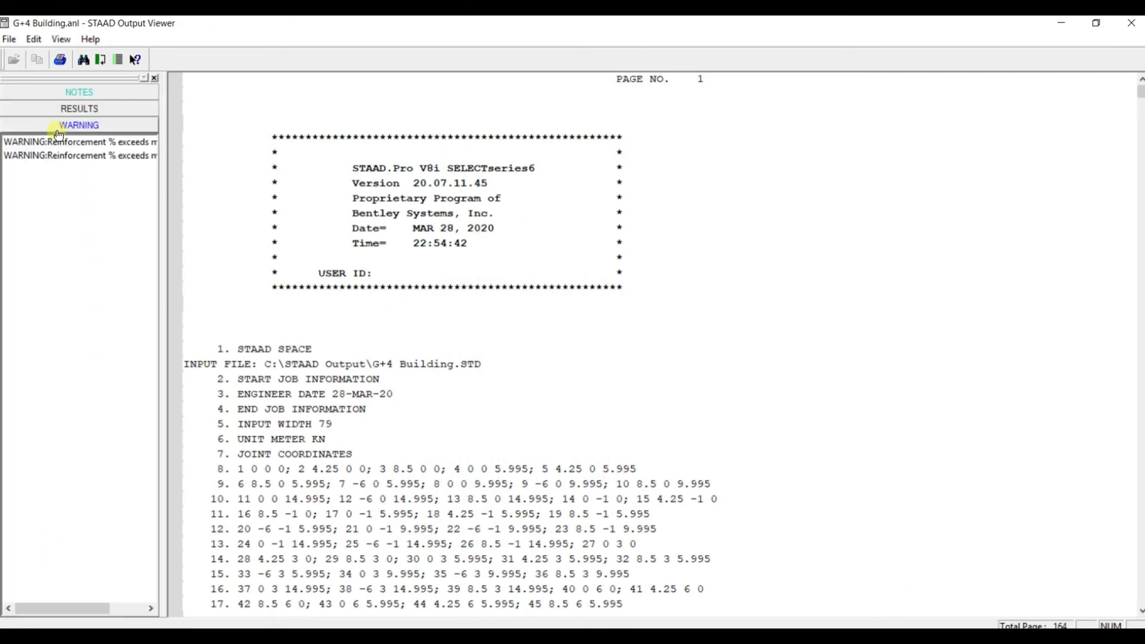
click(56, 143)
click(93, 154)
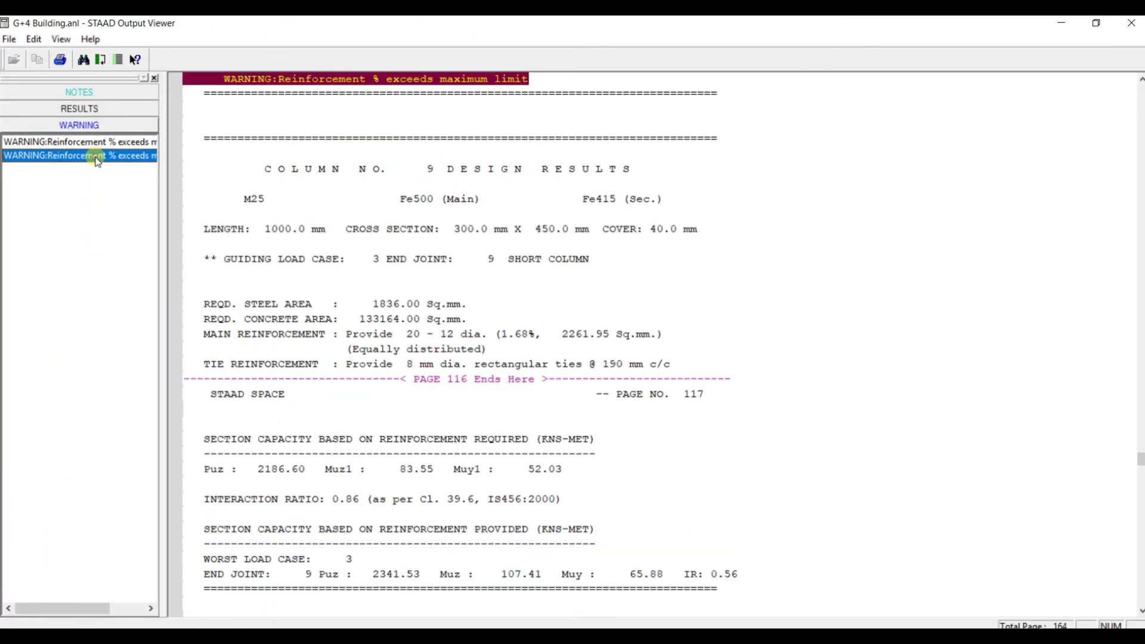
click(95, 148)
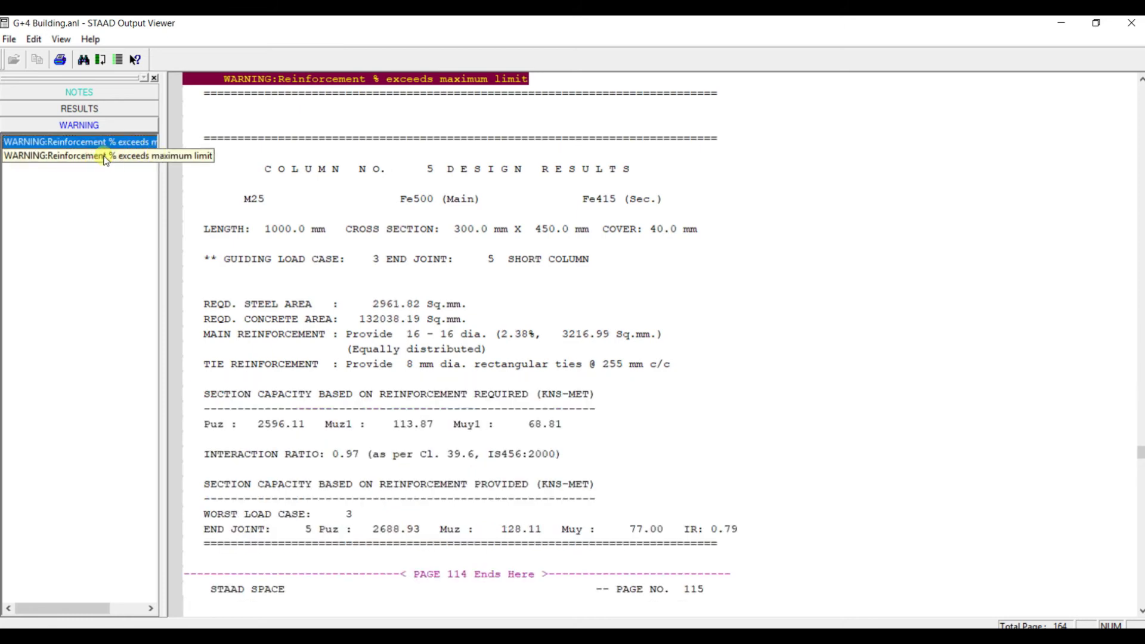
scroll(257, 130, up, 4)
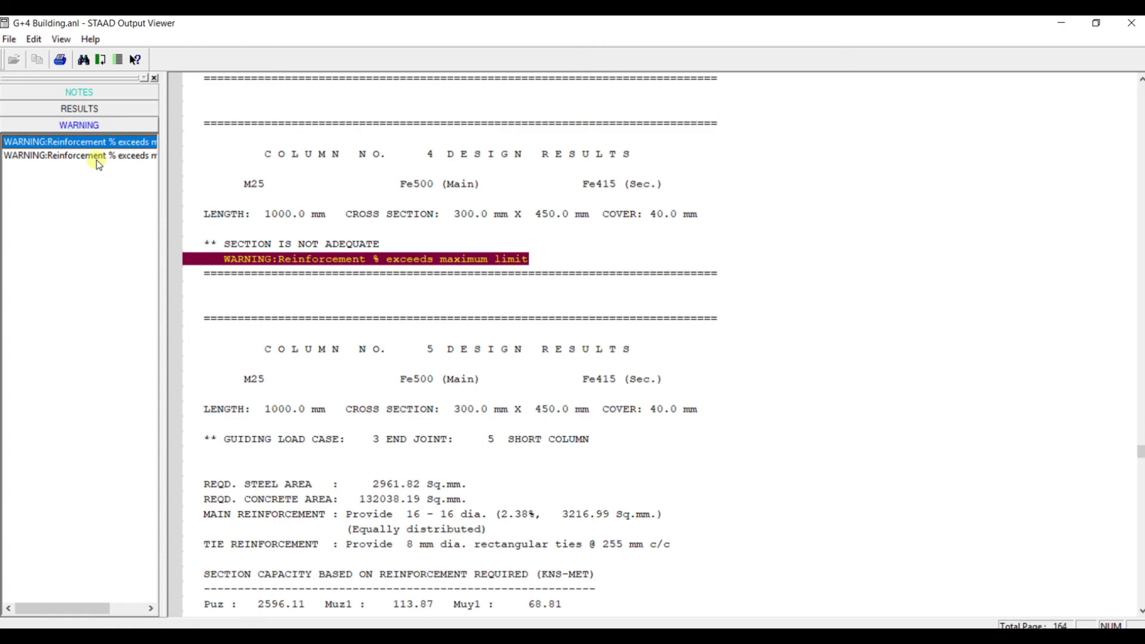
click(97, 159)
scroll(289, 177, up, 5)
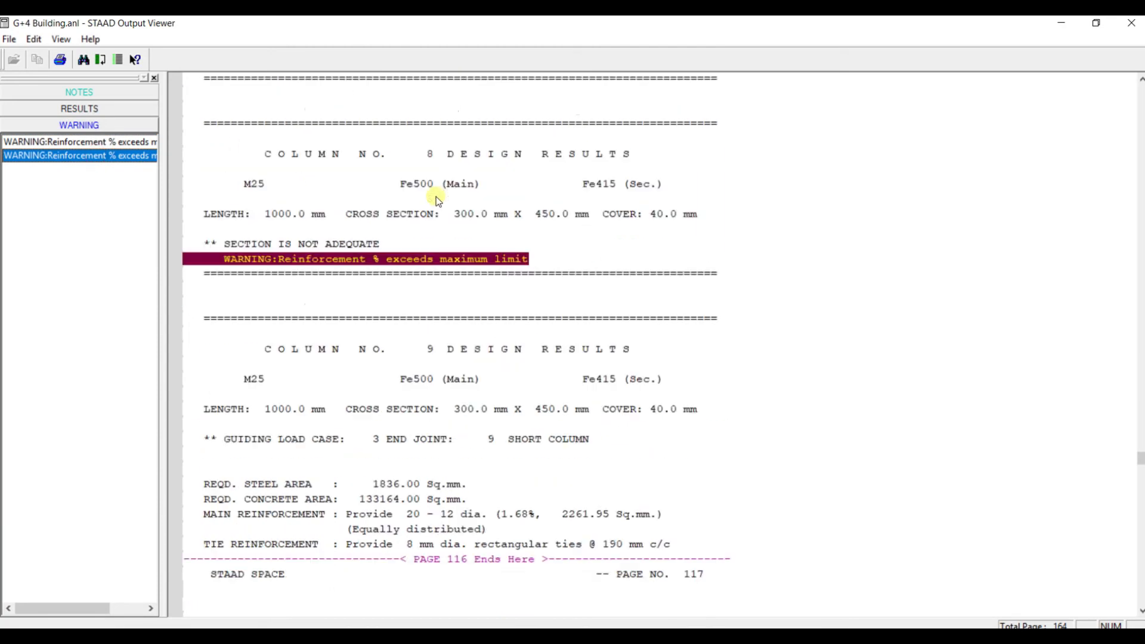
click(1130, 23)
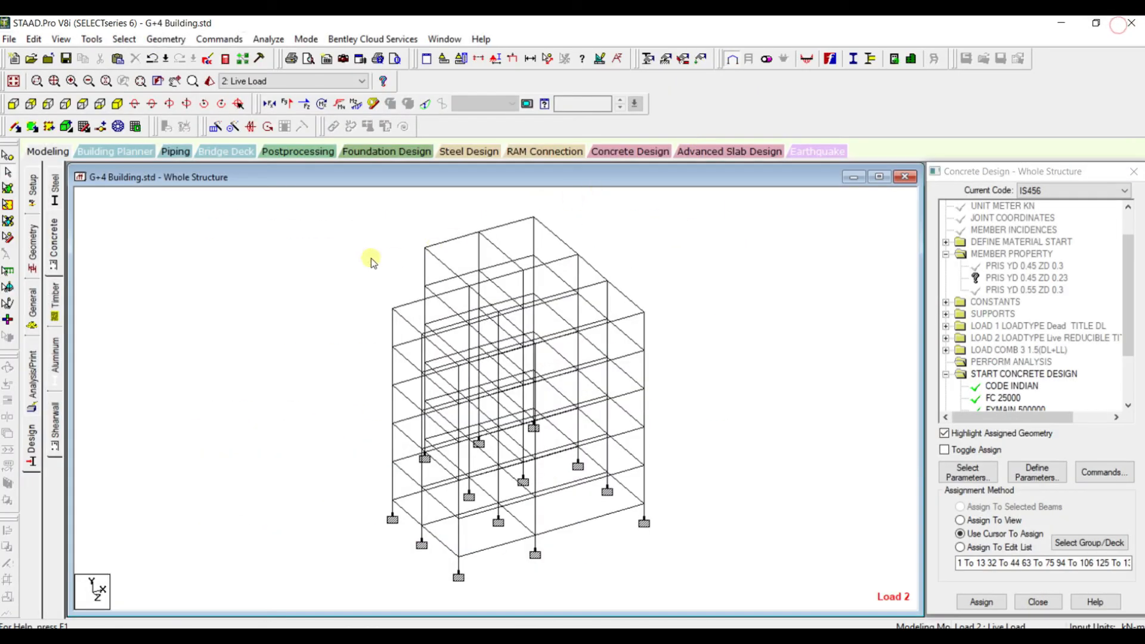
Locate columns 4 and 8 in the frame by selecting them from the beam list, and clear the selection
click(124, 38)
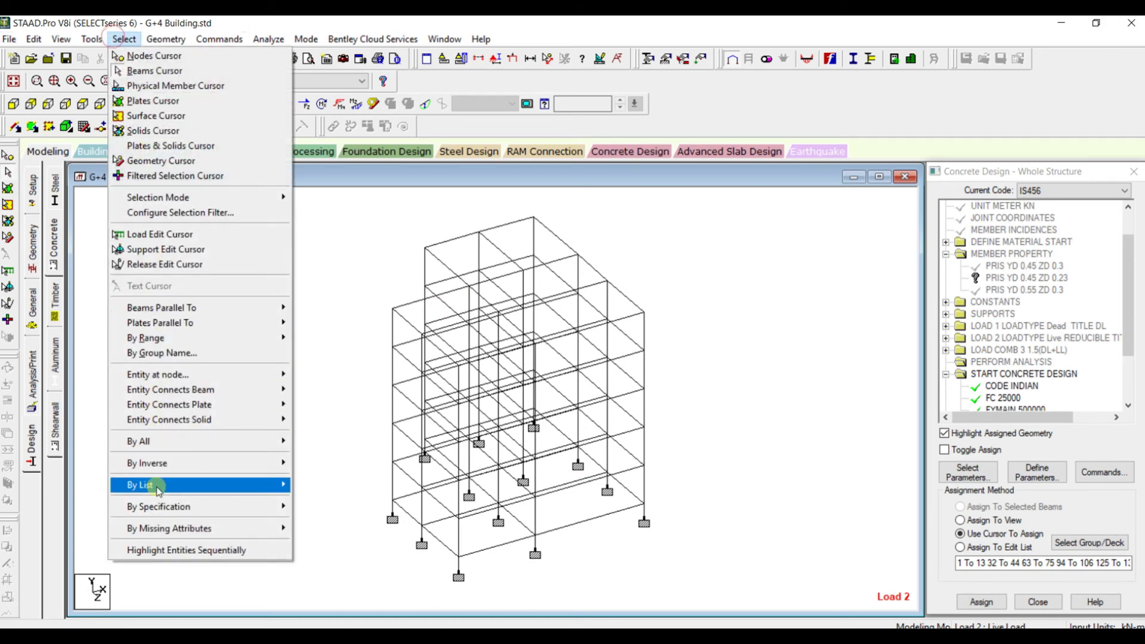
mouse_move(277, 487)
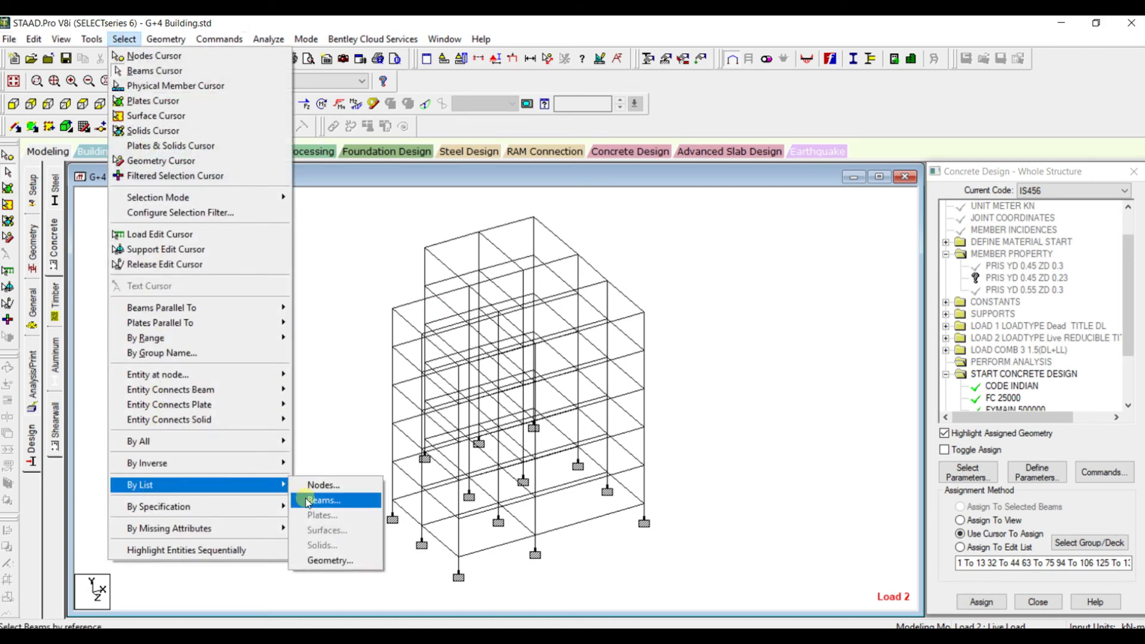
click(322, 500)
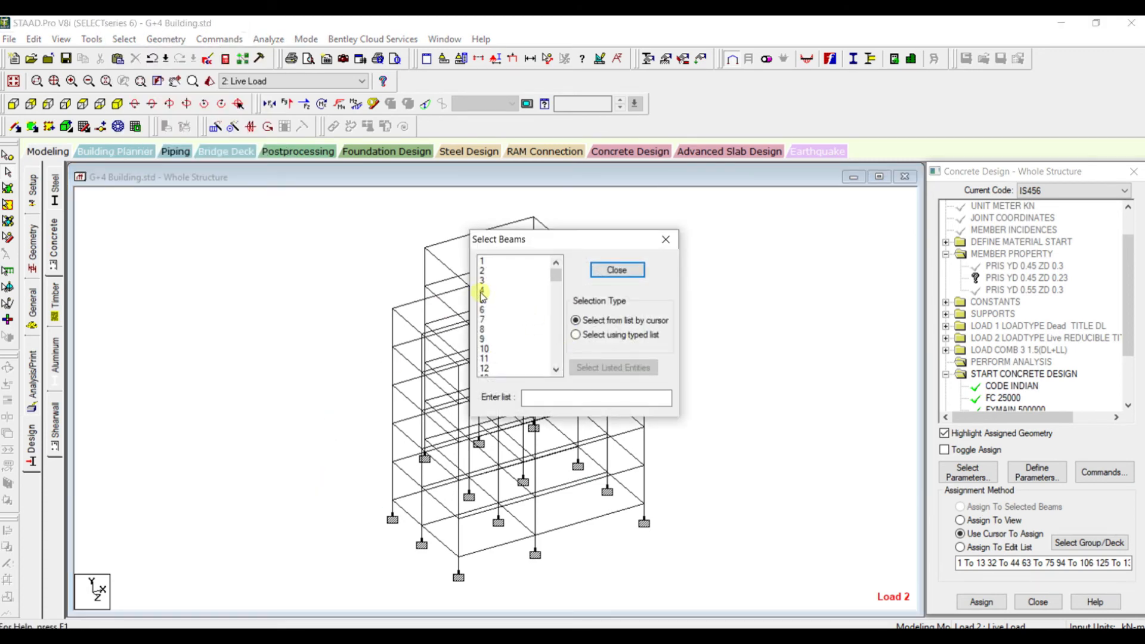
click(483, 290)
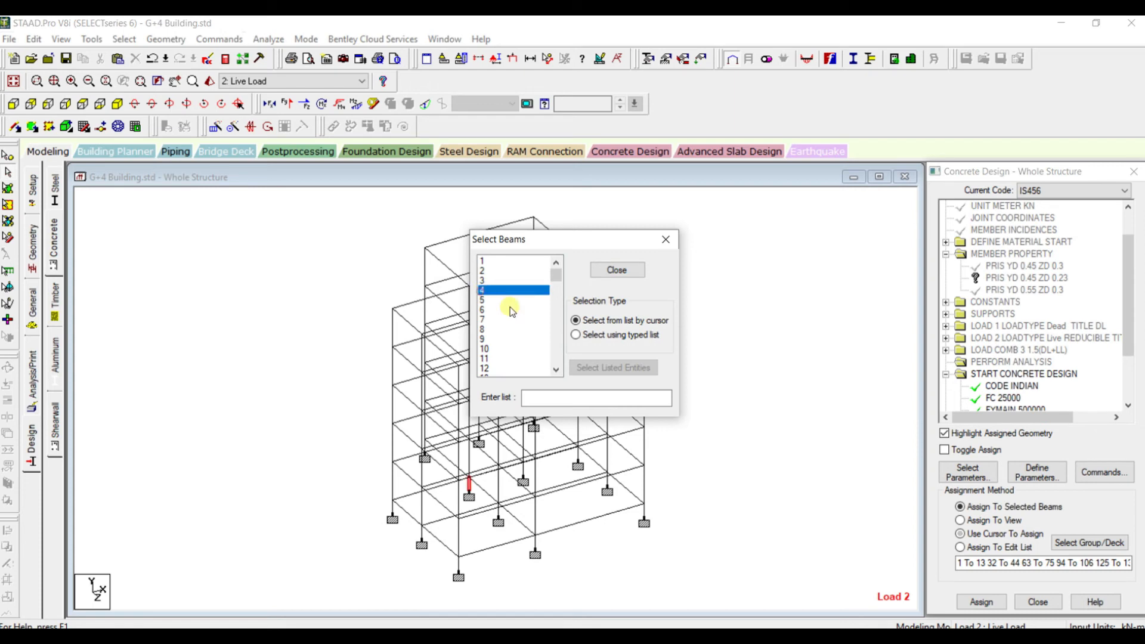
click(484, 330)
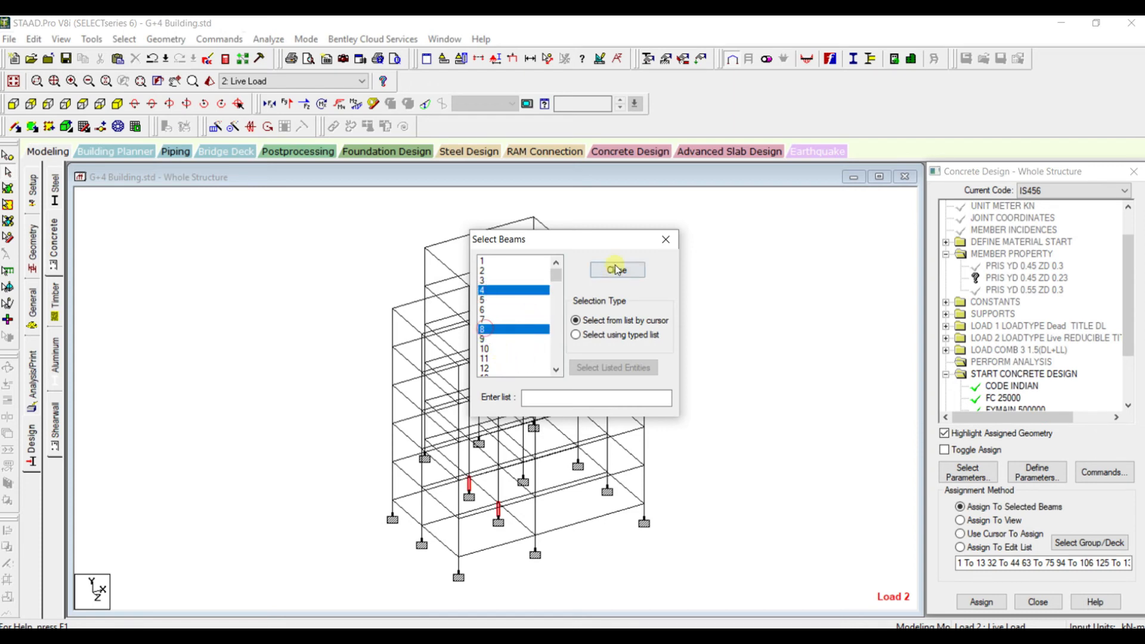
drag(586, 242, 762, 267)
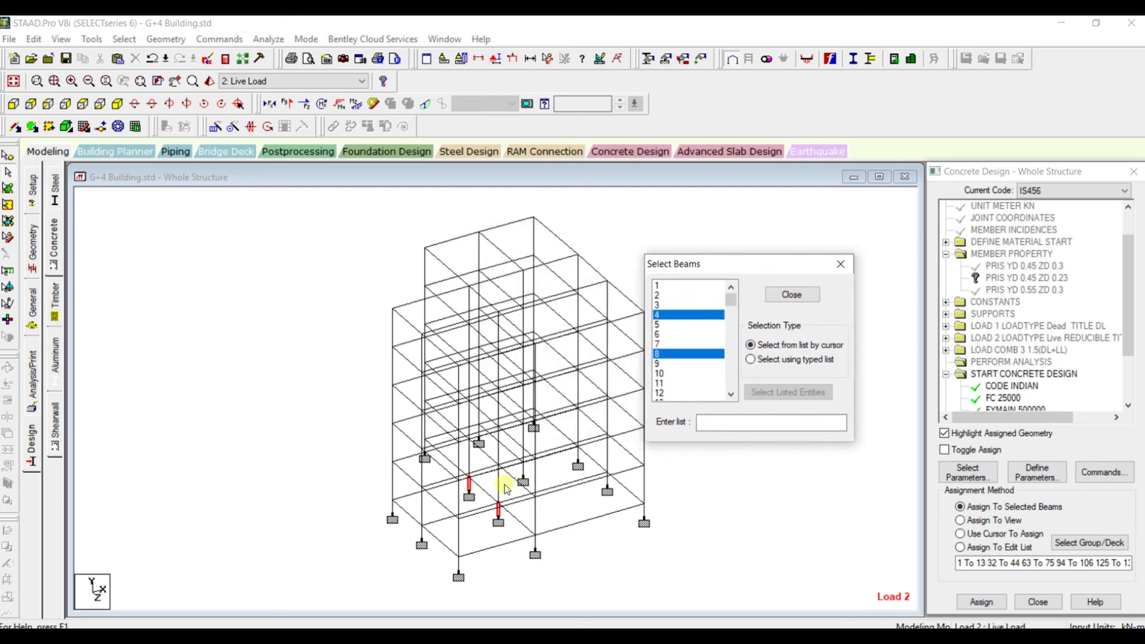
click(841, 264)
scroll(566, 489, up, 3)
scroll(458, 524, down, 2)
scroll(461, 537, up, 3)
scroll(468, 546, down, 2)
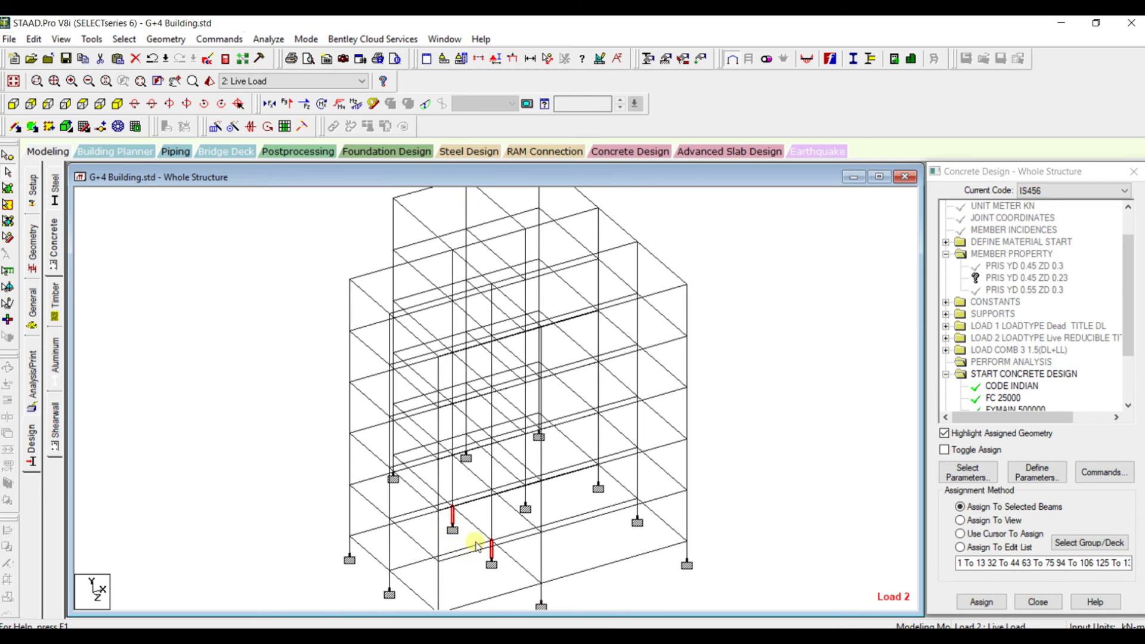
scroll(464, 525, up, 3)
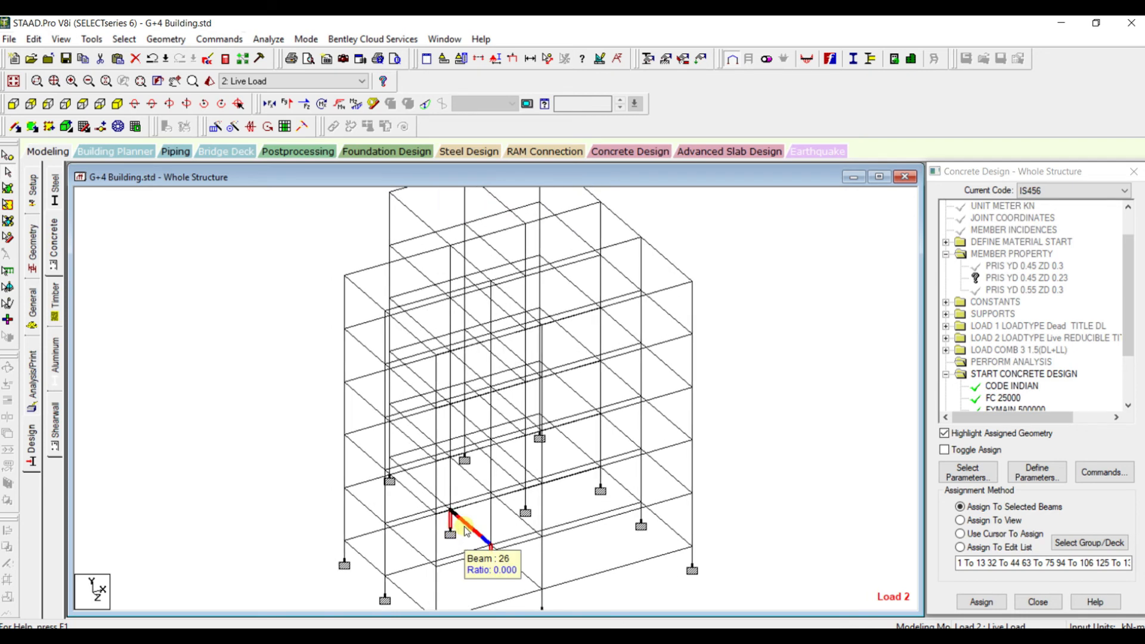
scroll(446, 447, down, 3)
scroll(446, 448, up, 1)
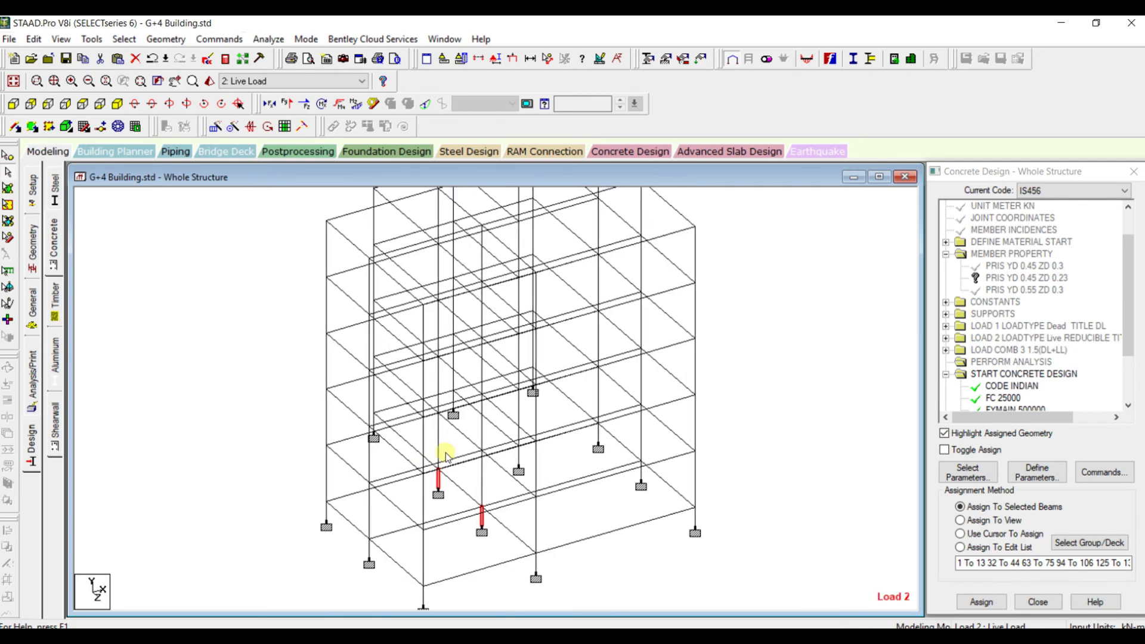
click(207, 346)
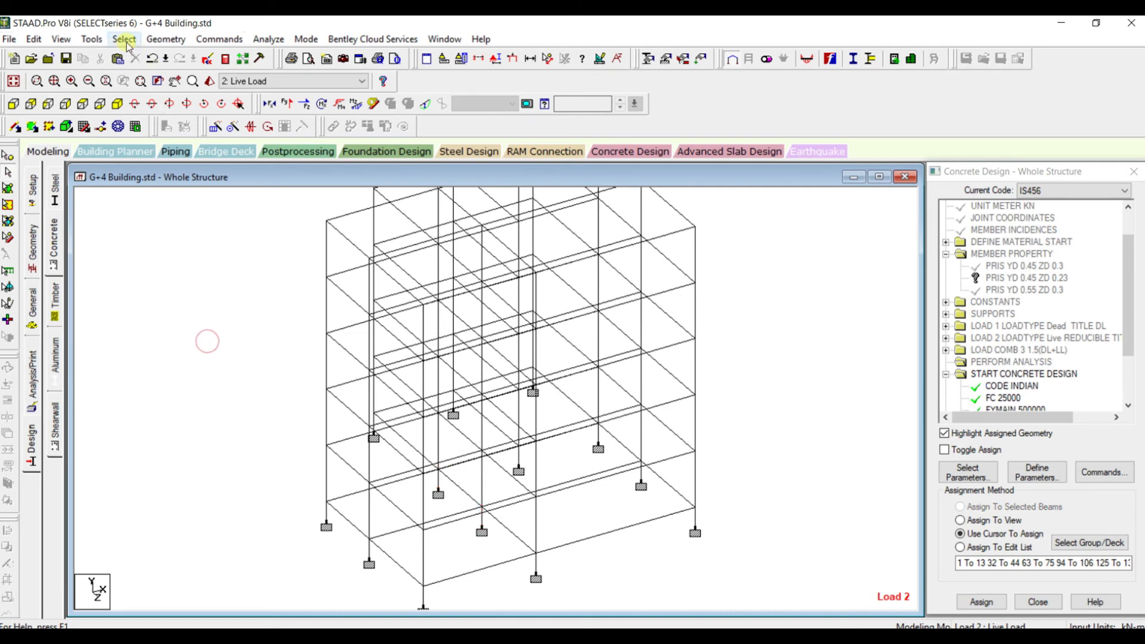
Define a rectangular concrete section with YD 0.450 m and ZD 0.450 m, and add it to the member properties
click(124, 39)
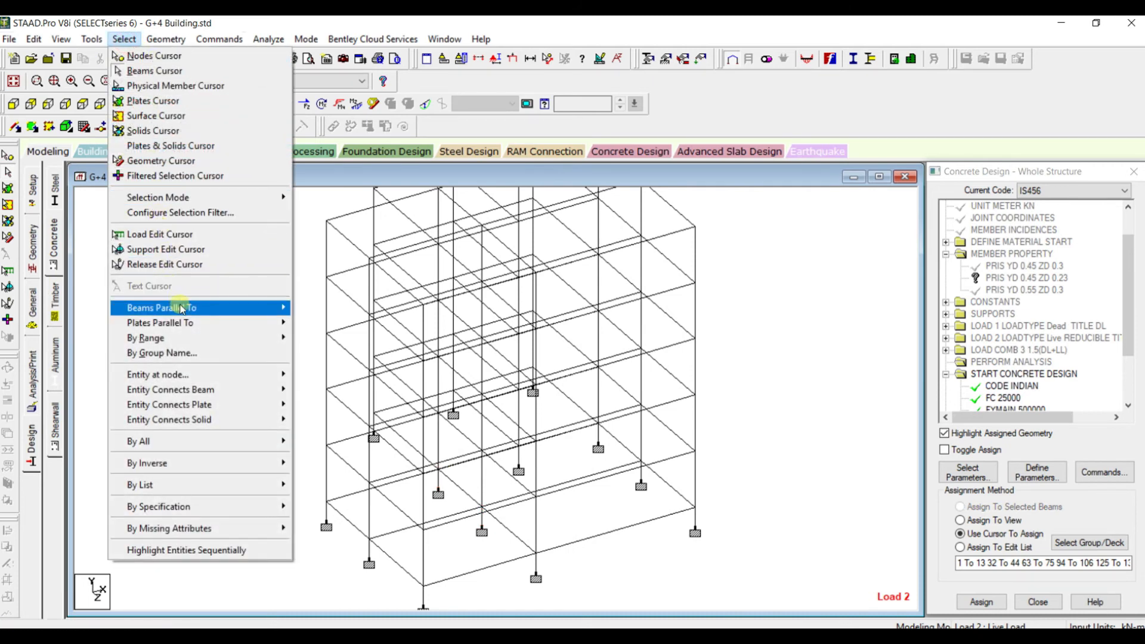
mouse_move(182, 308)
mouse_move(220, 39)
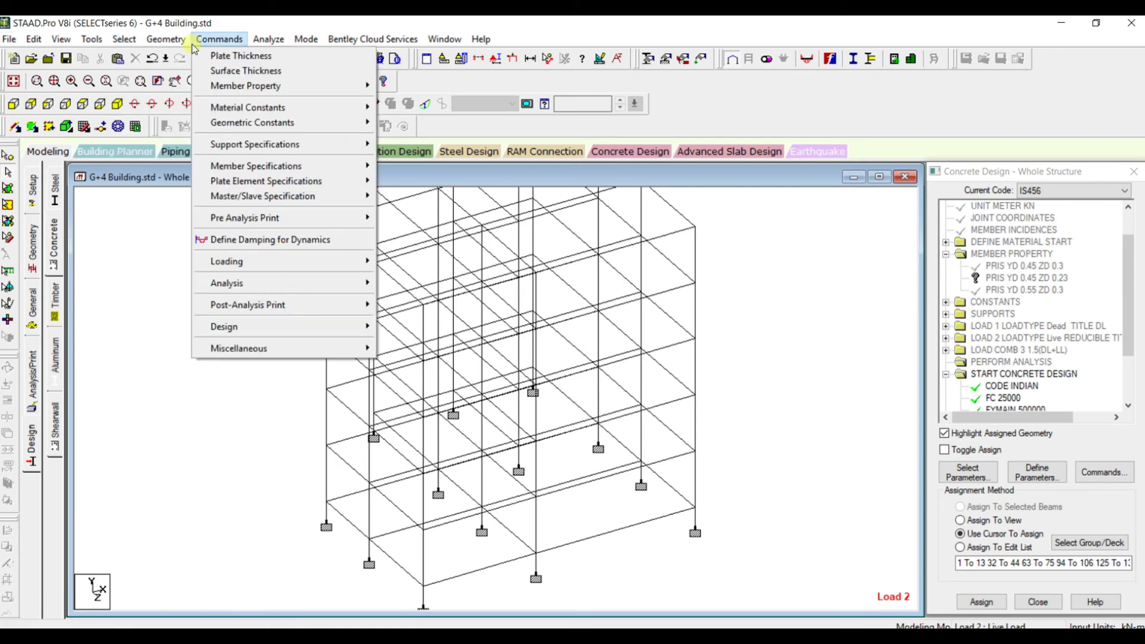
mouse_move(245, 90)
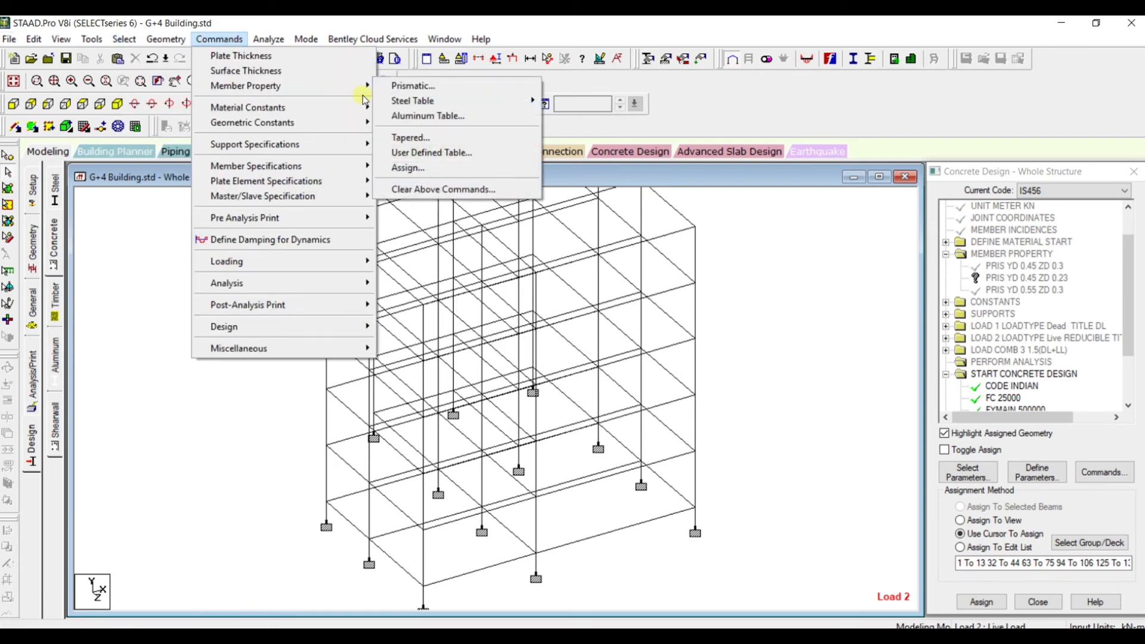
click(403, 86)
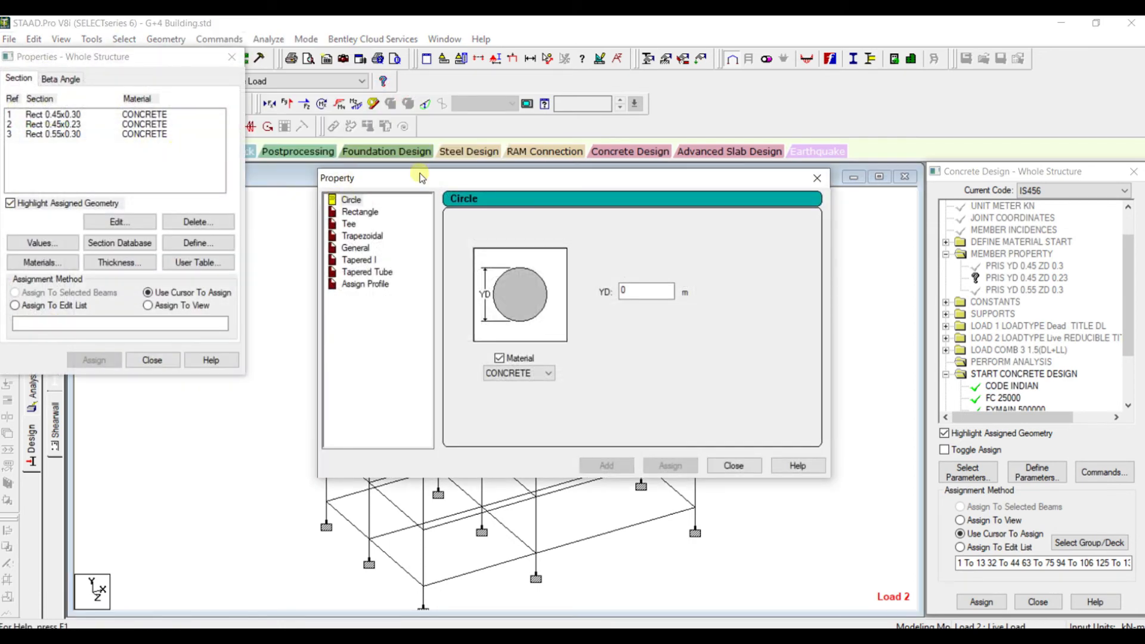
click(361, 212)
click(649, 280)
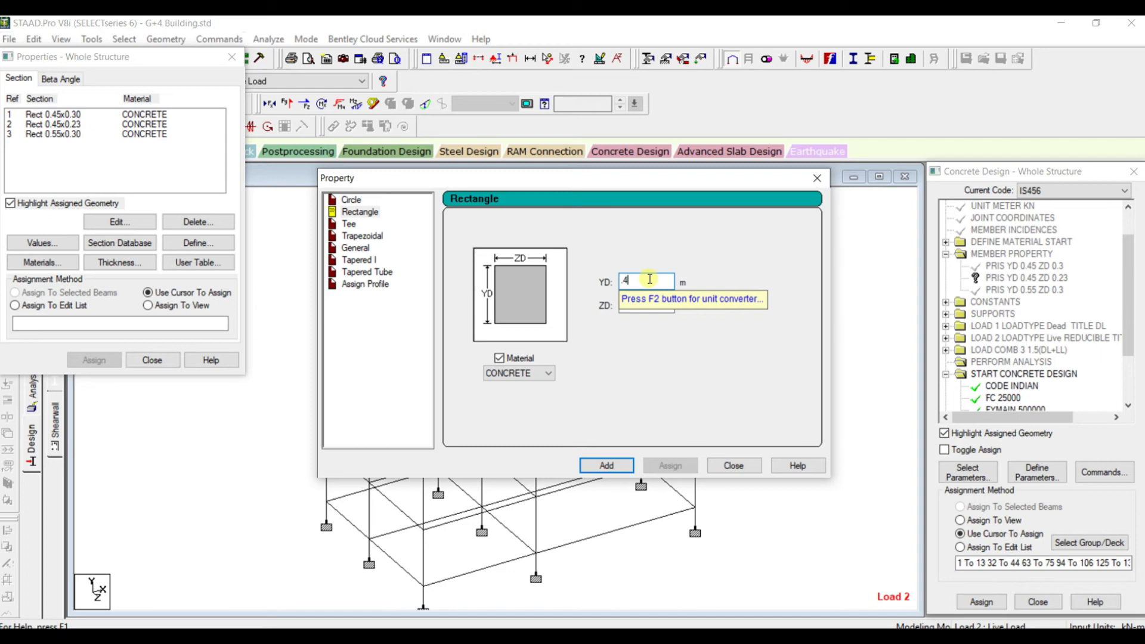
key(Tab)
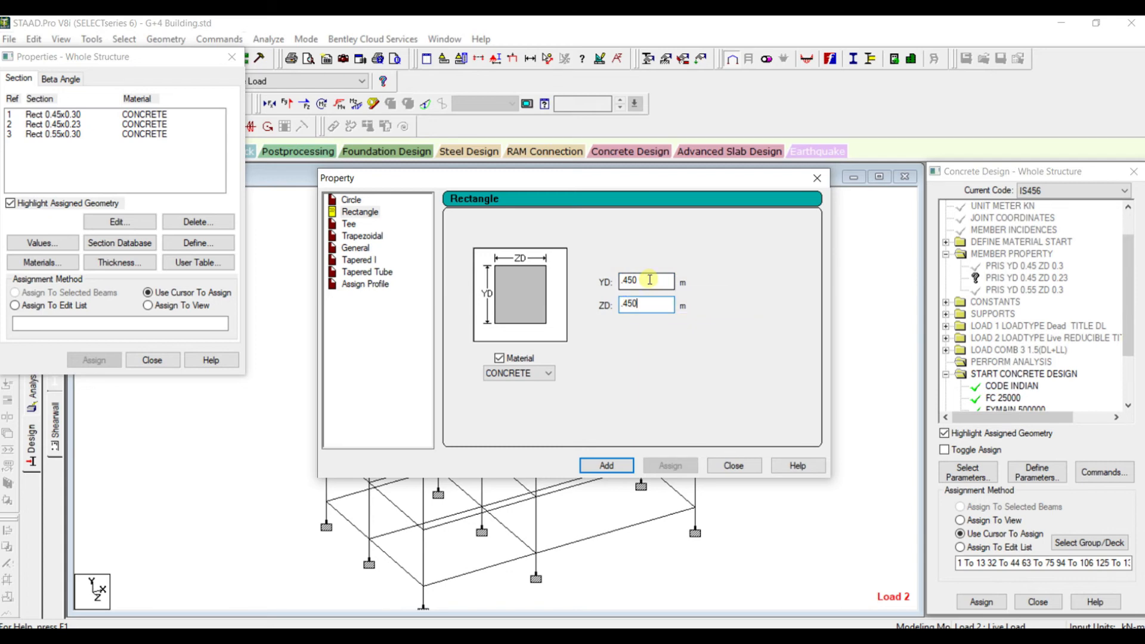
click(614, 466)
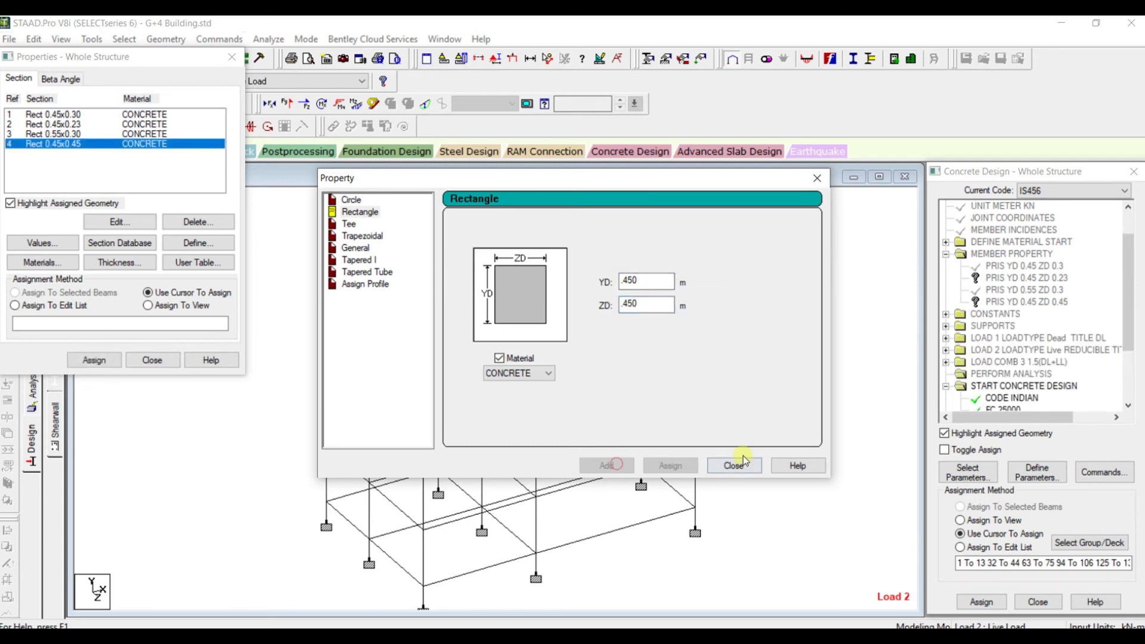
click(735, 465)
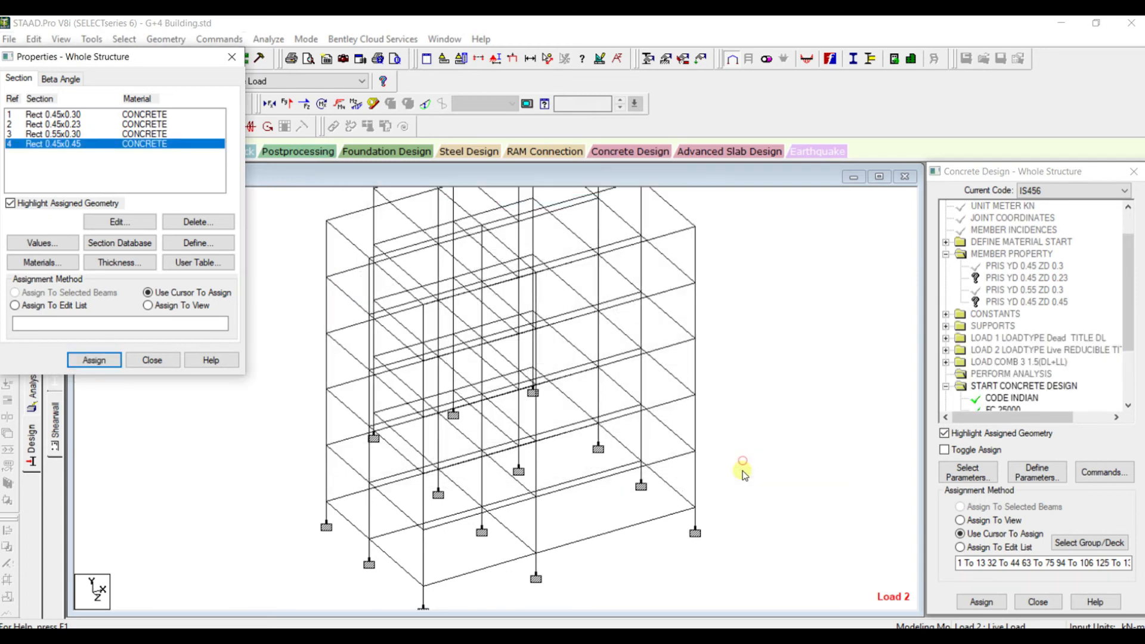
Check the member number of the inner support column near the back of the frame in its beam information
click(439, 478)
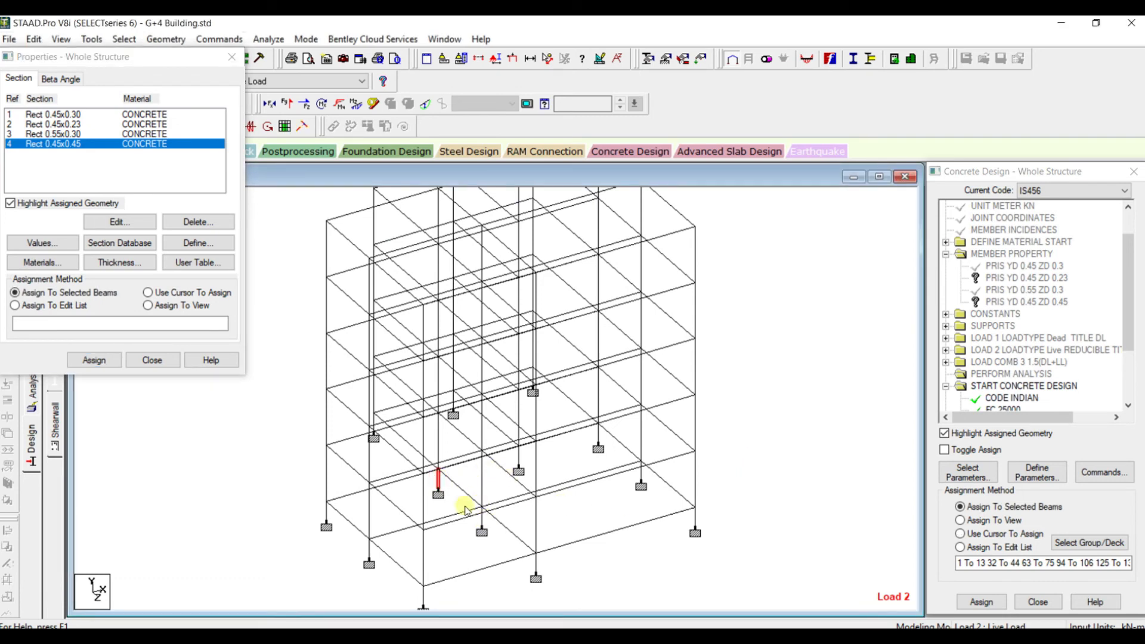
double_click(438, 480)
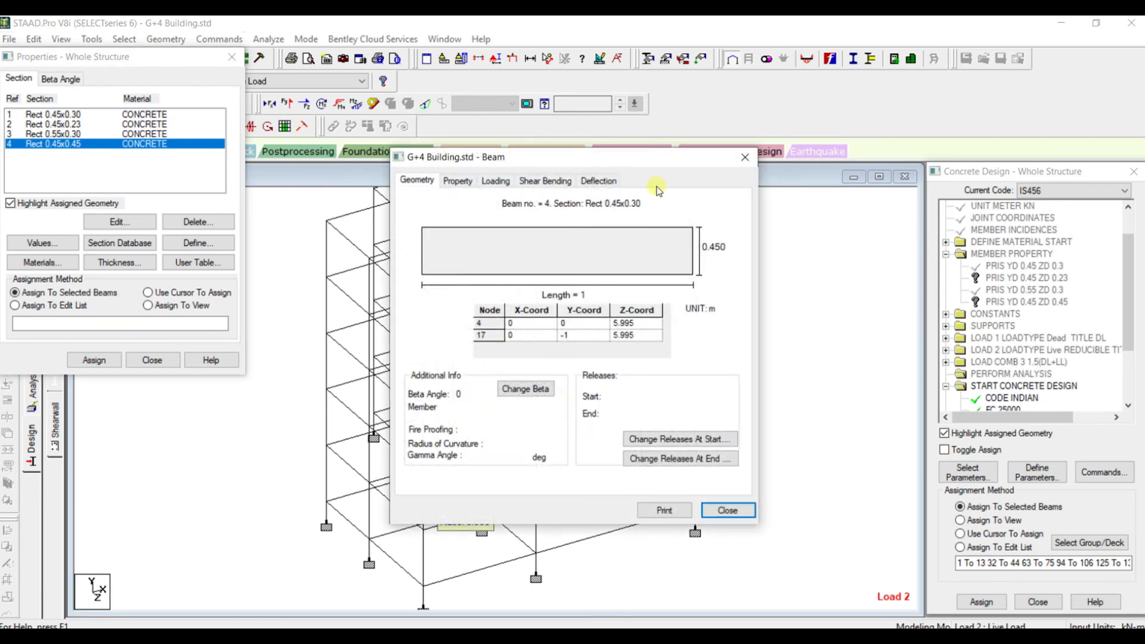
click(747, 156)
double_click(486, 517)
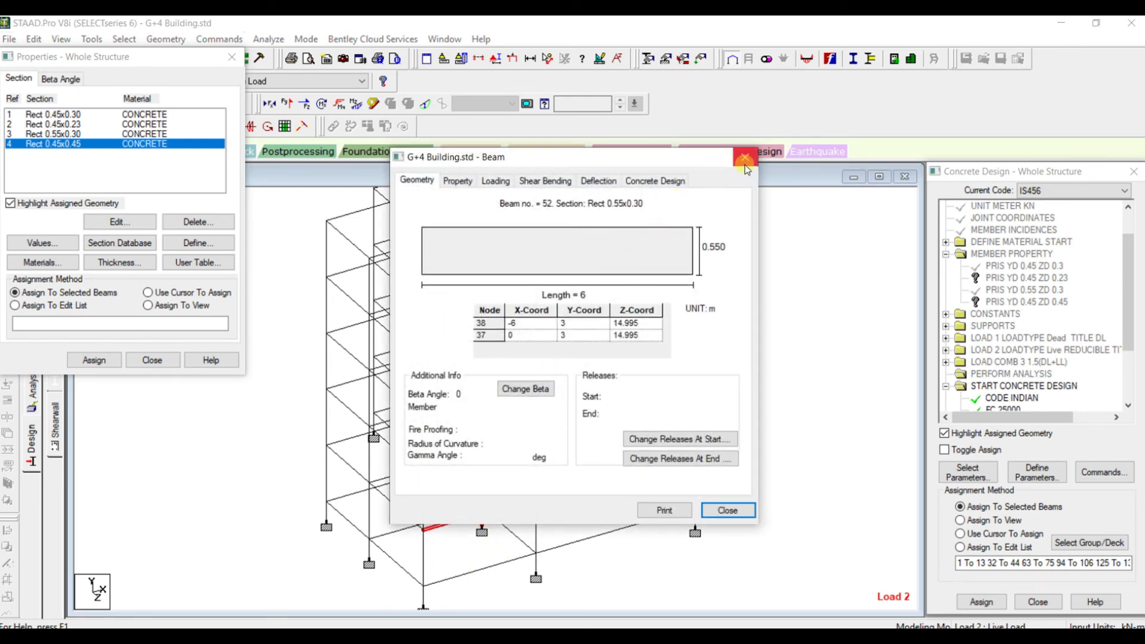
click(745, 164)
Select columns 4 and 8 at the supports, assign the Rect 0.45x0.45 section to them, and close the properties
click(483, 530)
double_click(483, 521)
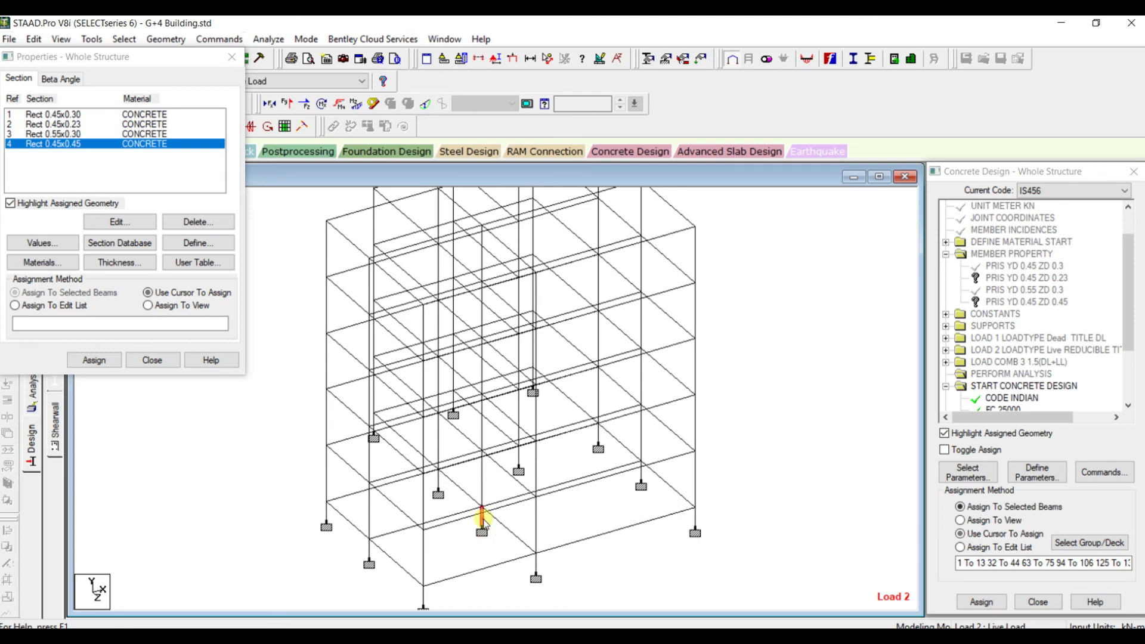
click(743, 159)
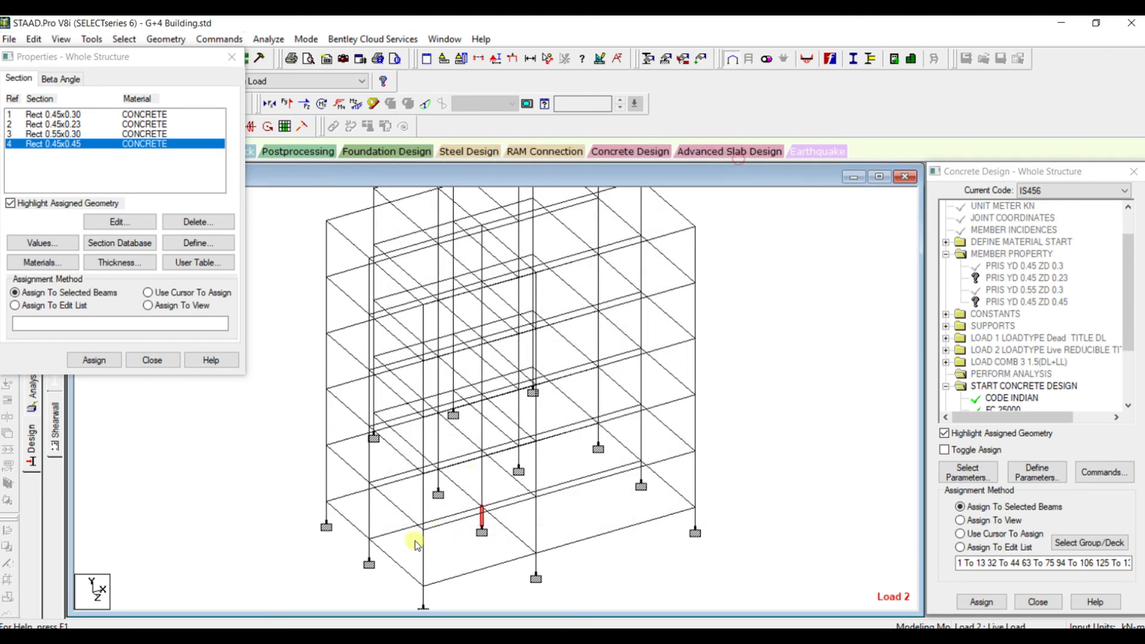
ctrl+click(439, 481)
click(85, 360)
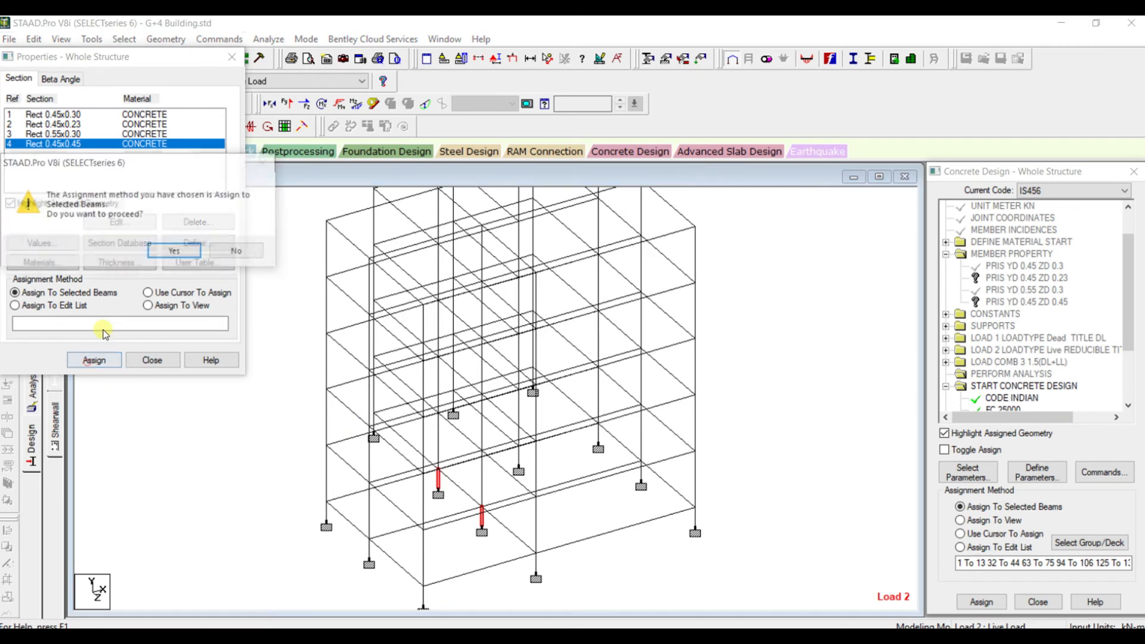
click(169, 251)
click(199, 251)
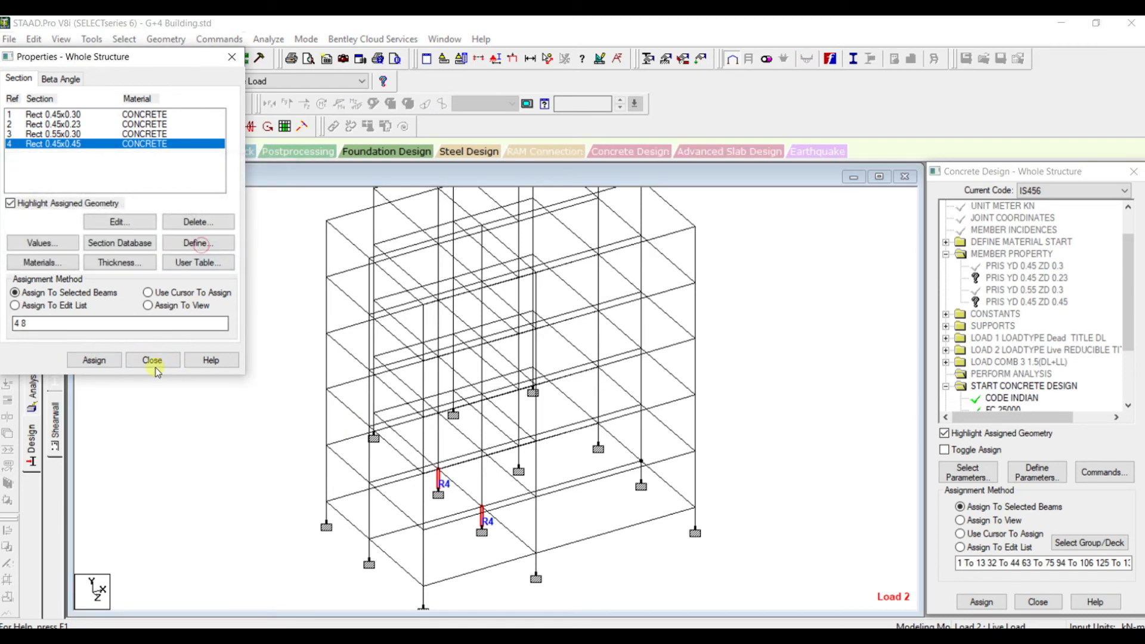
click(154, 358)
click(261, 282)
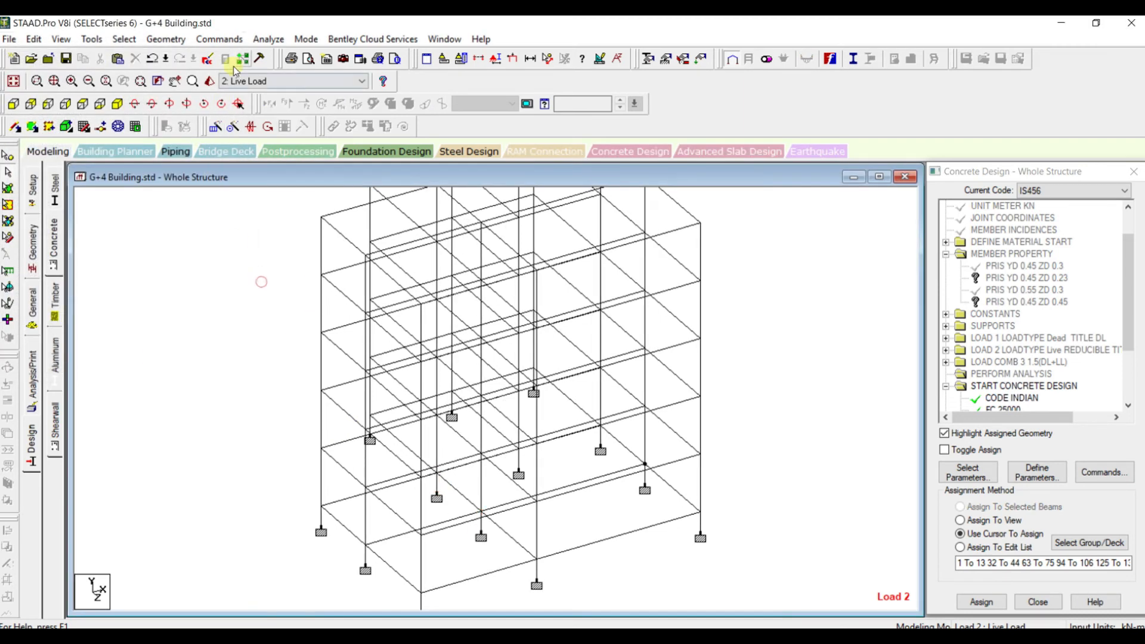
Save the modified structure, run the analysis with the concrete design, and open its output file
click(268, 39)
click(281, 52)
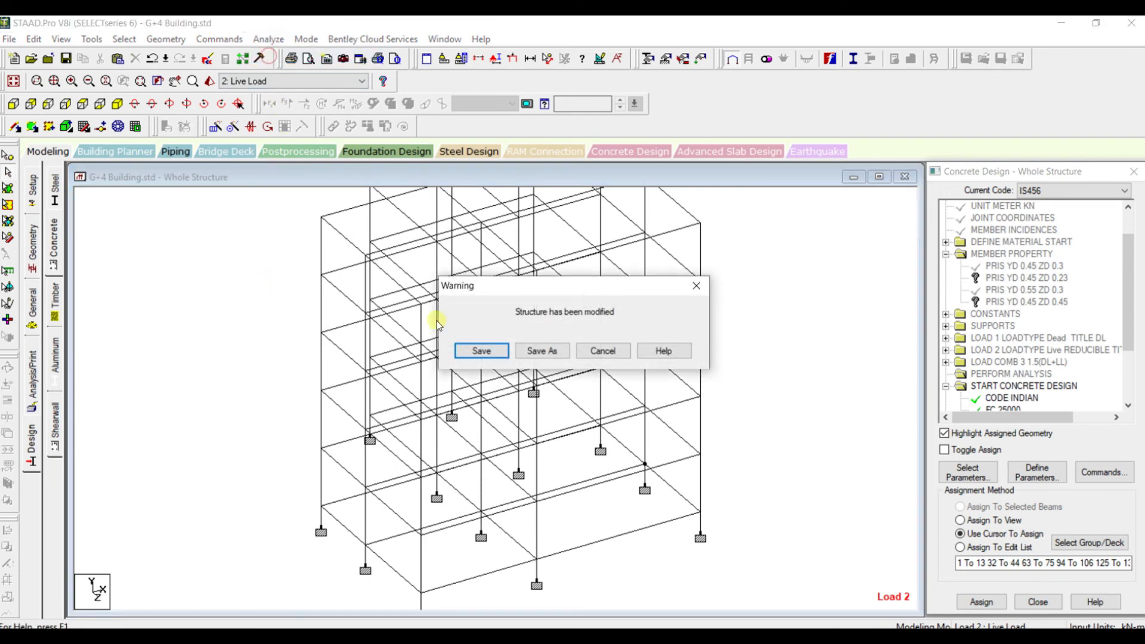
click(477, 351)
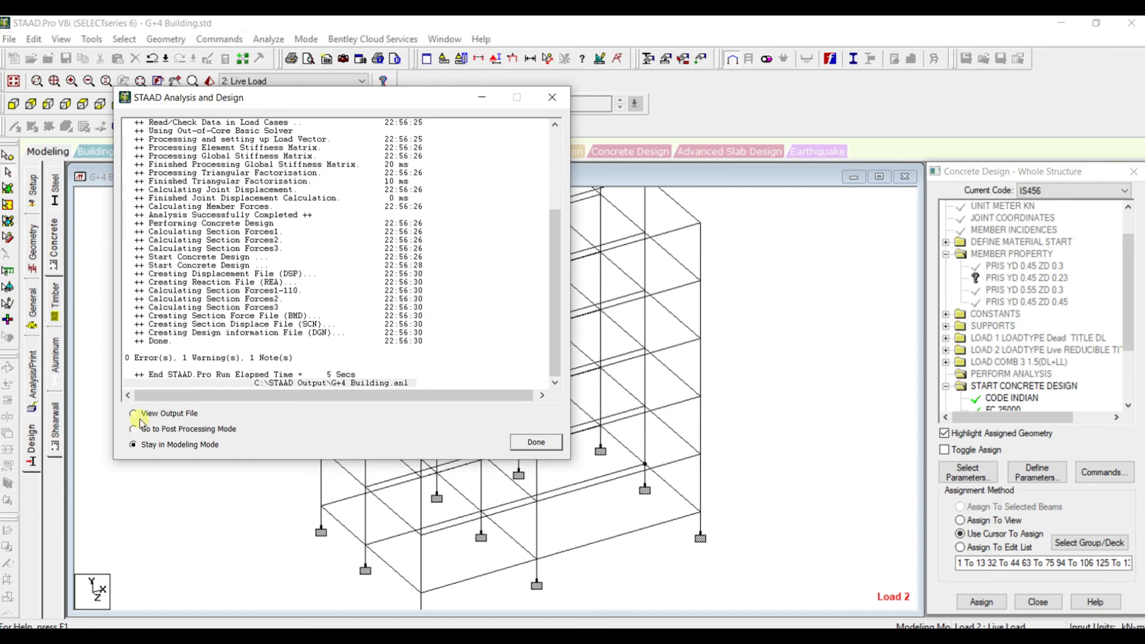
click(531, 445)
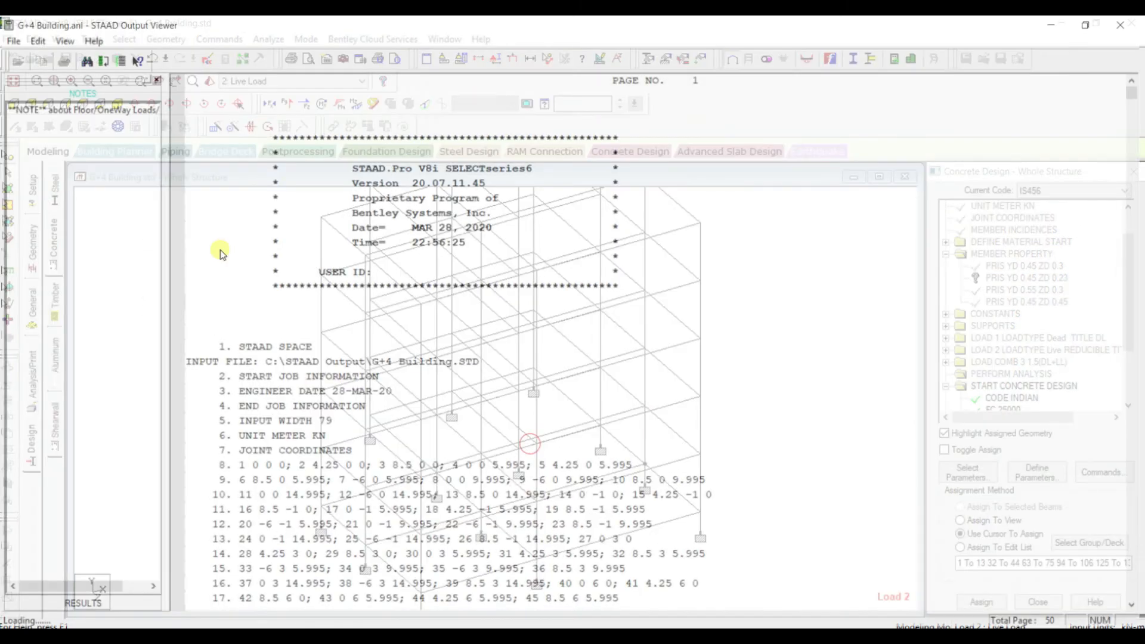
Examine which column the remaining reinforcement percentage warning refers to, and close the output file
click(72, 610)
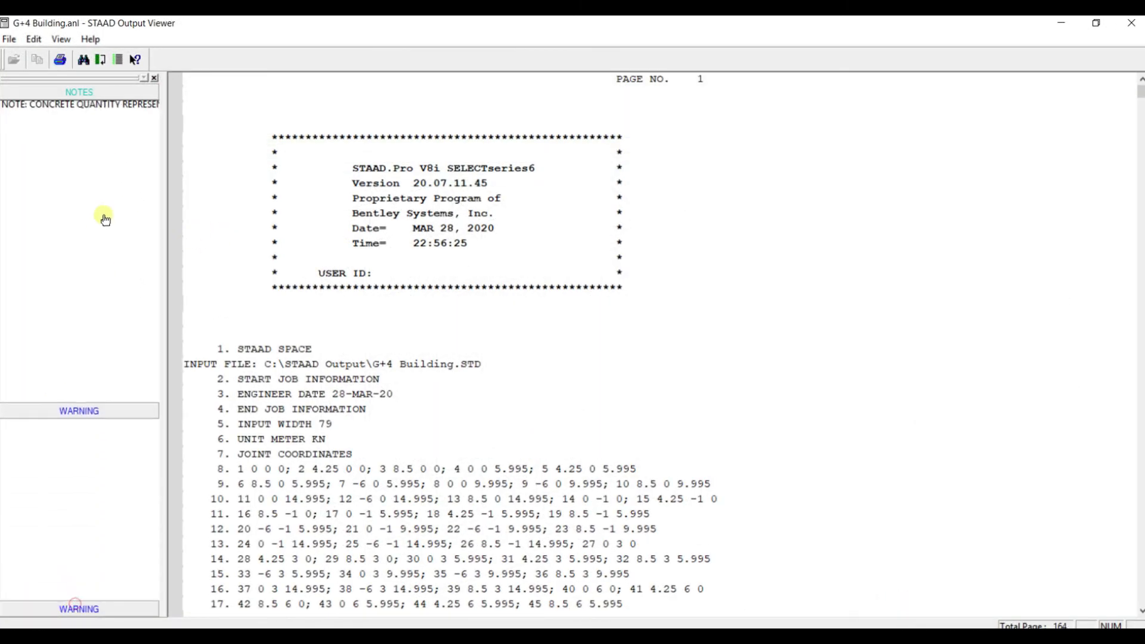
click(70, 142)
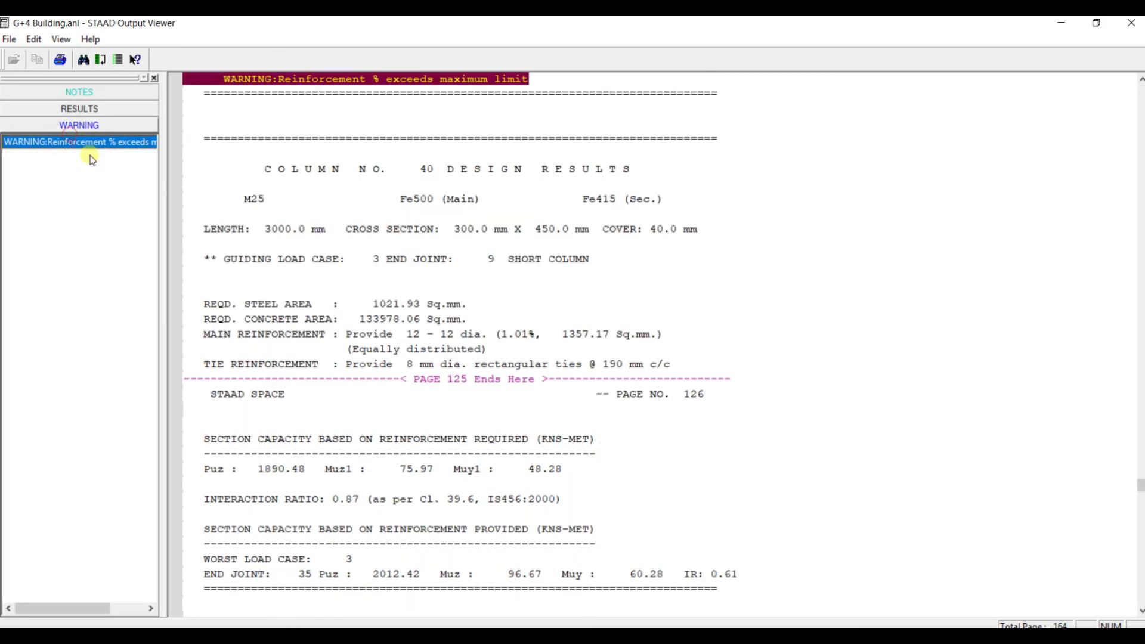
scroll(310, 185, up, 4)
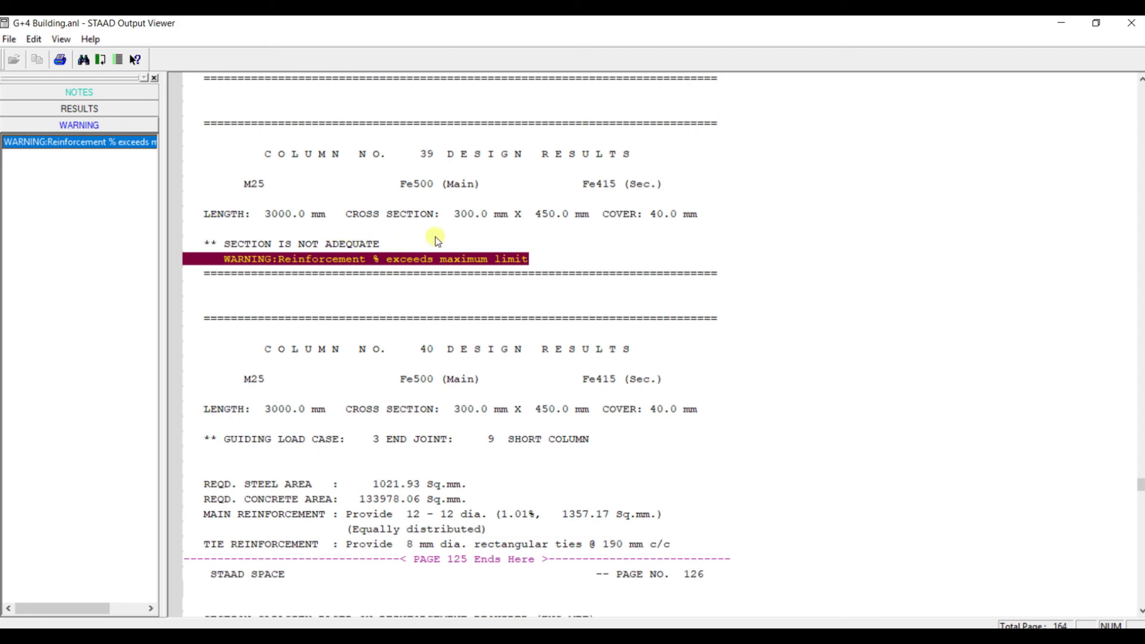
scroll(483, 218, up, 8)
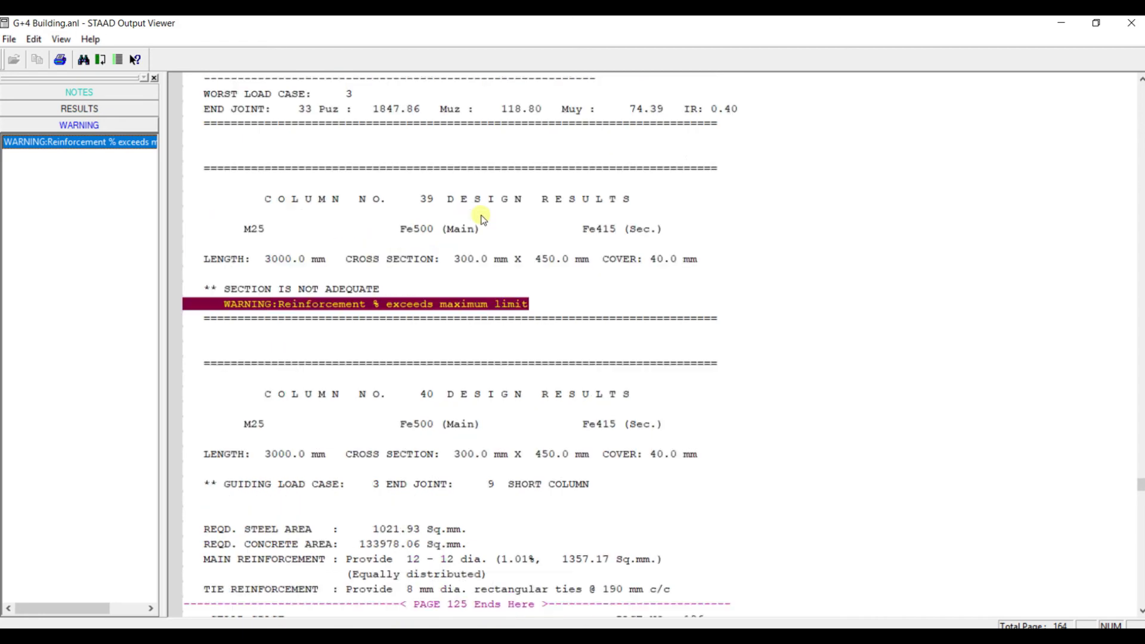
scroll(483, 217, down, 5)
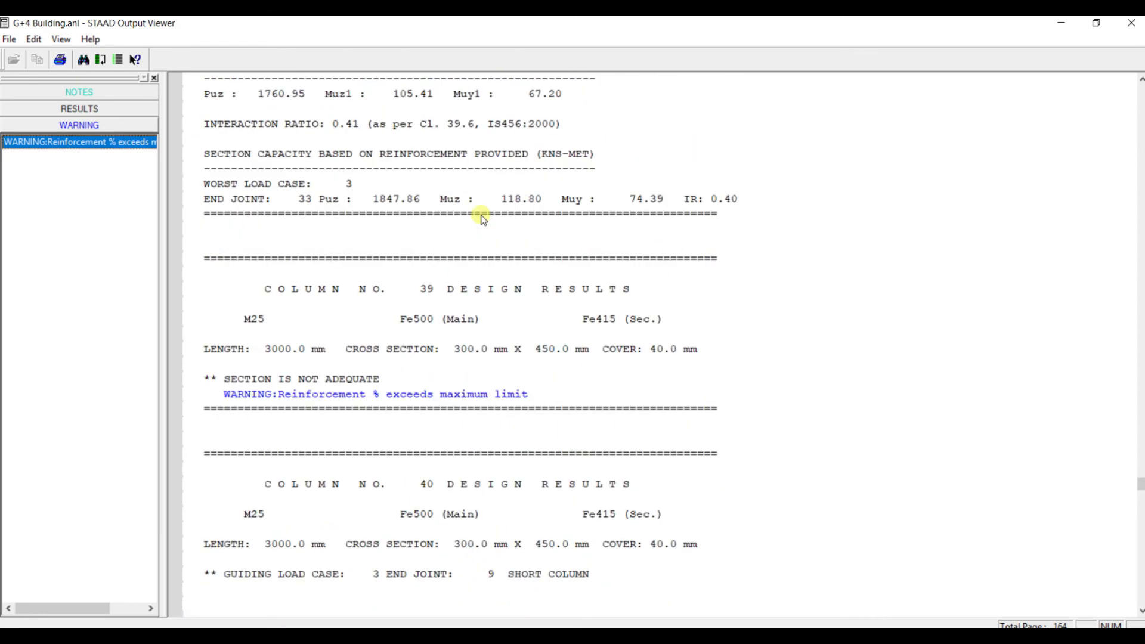
scroll(453, 321, up, 2)
scroll(453, 400, down, 3)
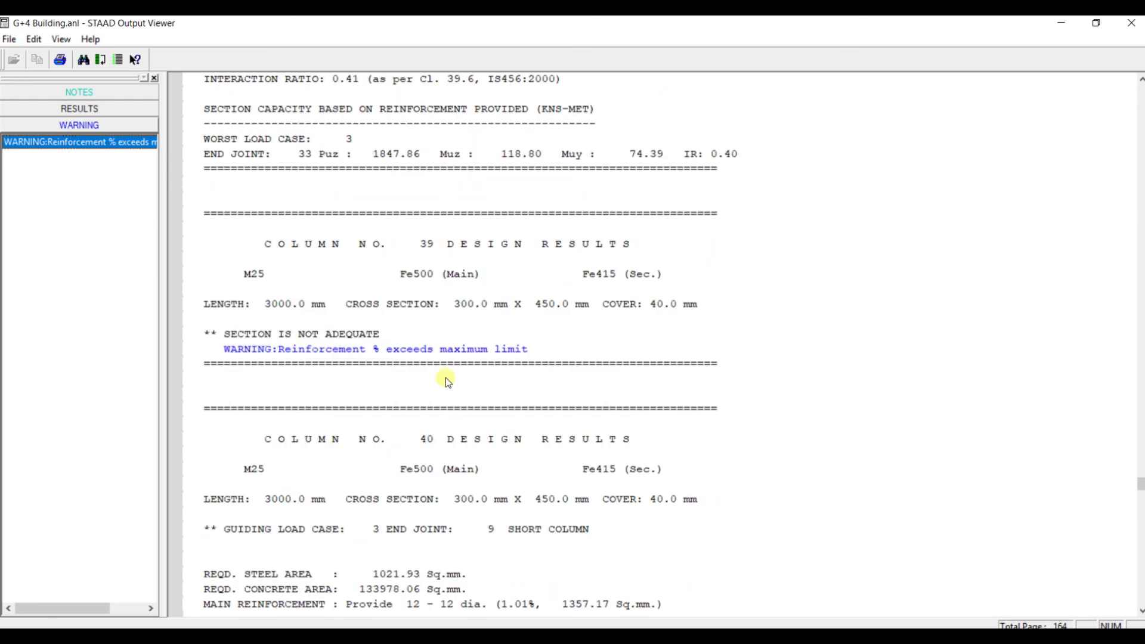
click(438, 278)
scroll(456, 246, down, 2)
scroll(457, 253, up, 2)
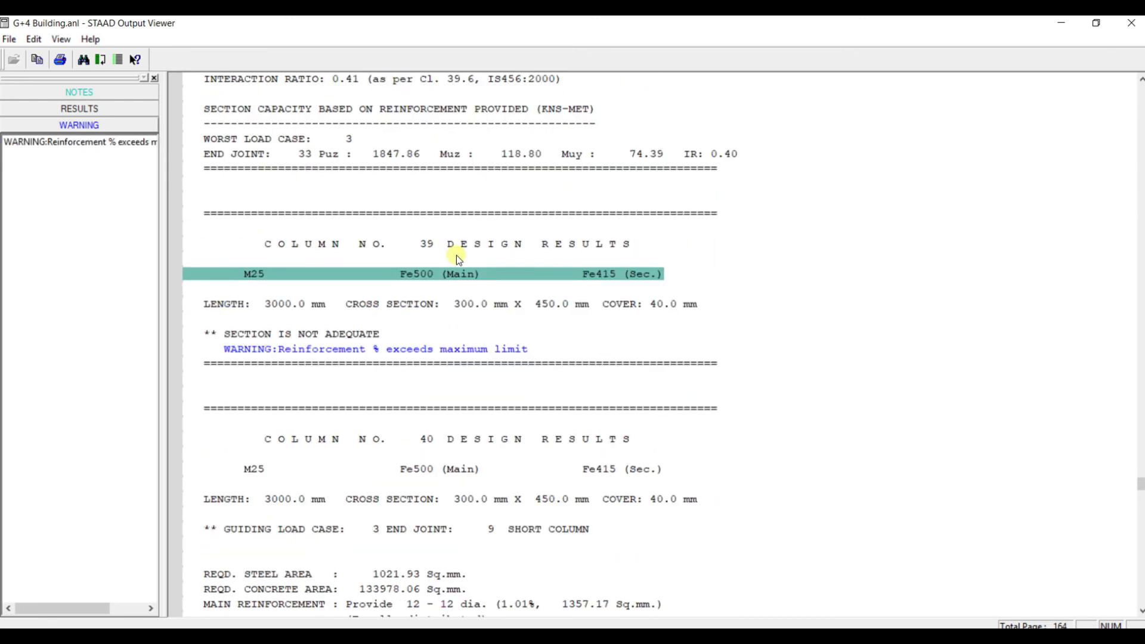
click(1137, 23)
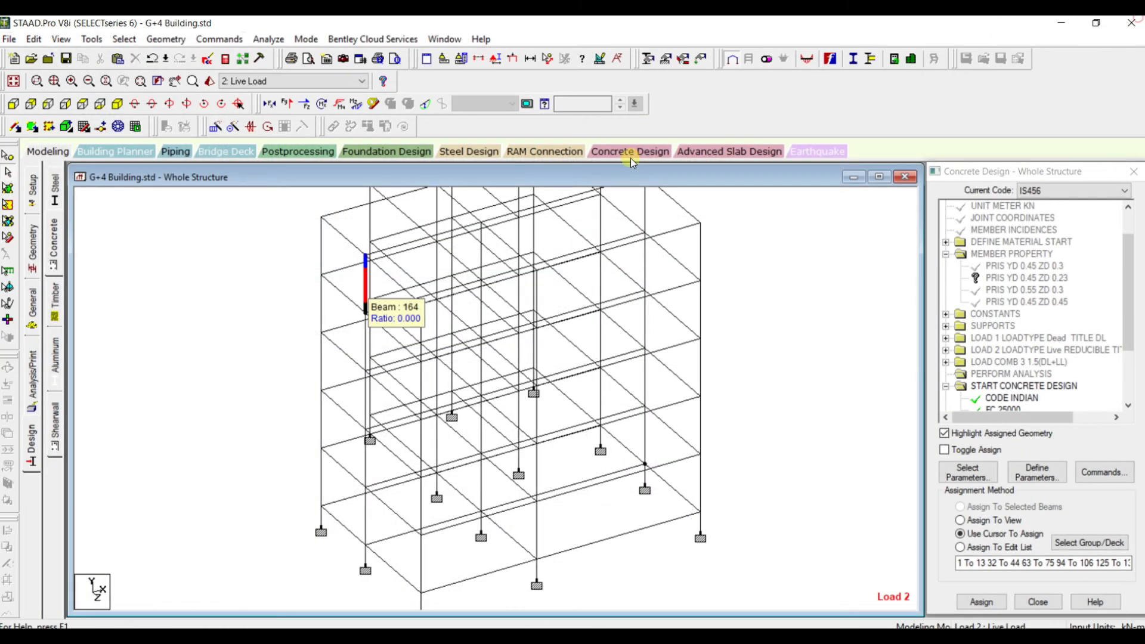
Select column 39 by its number from the beam list to locate it in the frame
click(125, 40)
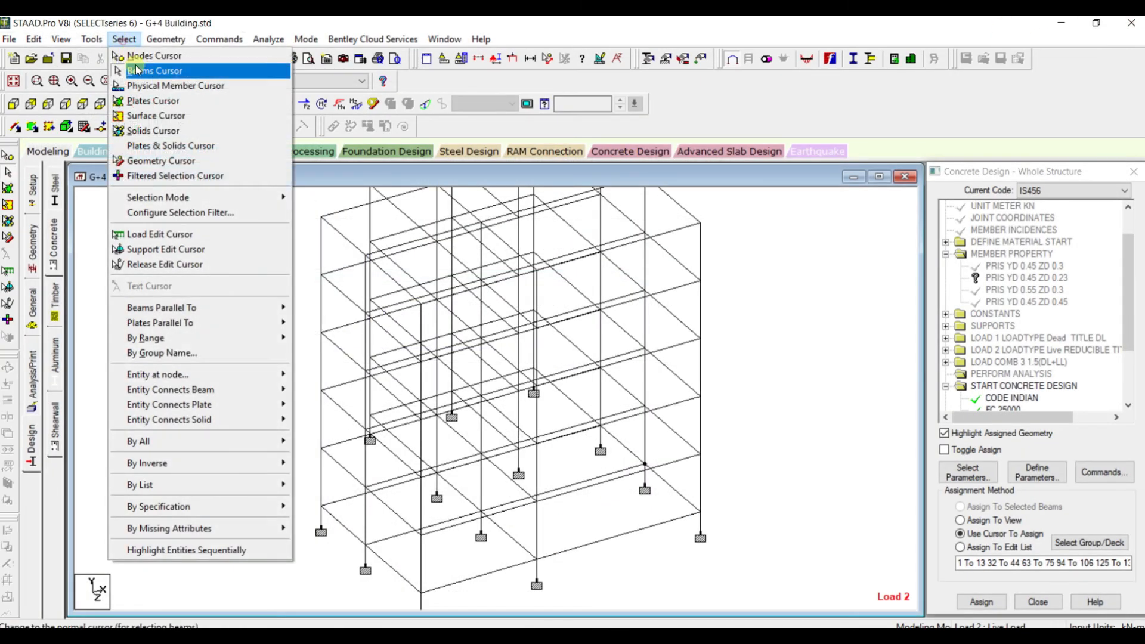
mouse_move(196, 308)
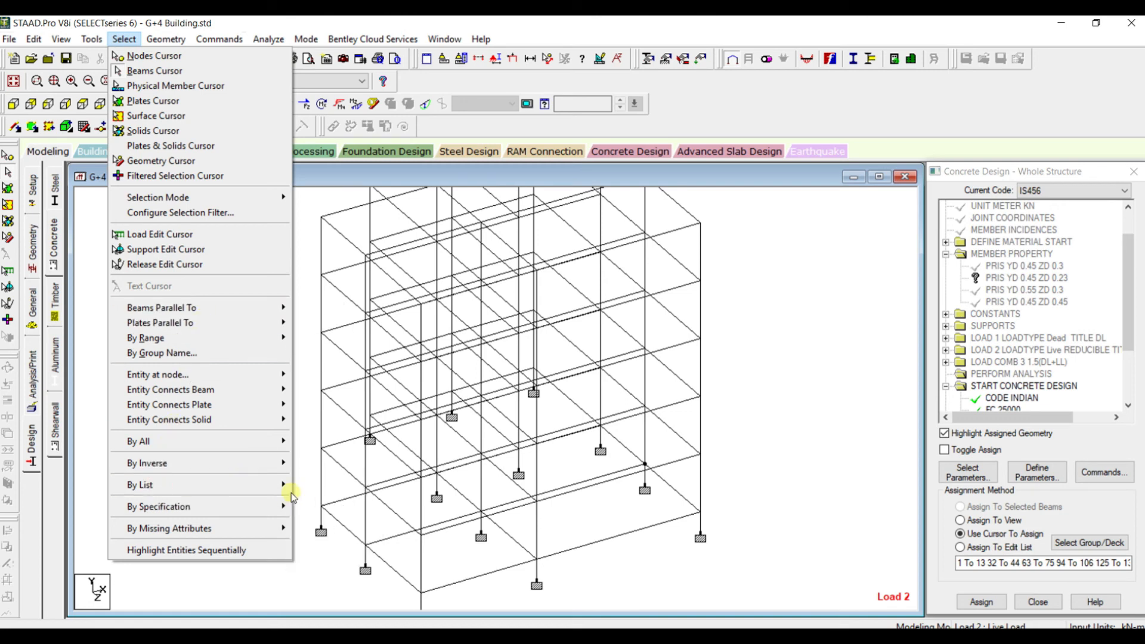
mouse_move(285, 485)
click(316, 502)
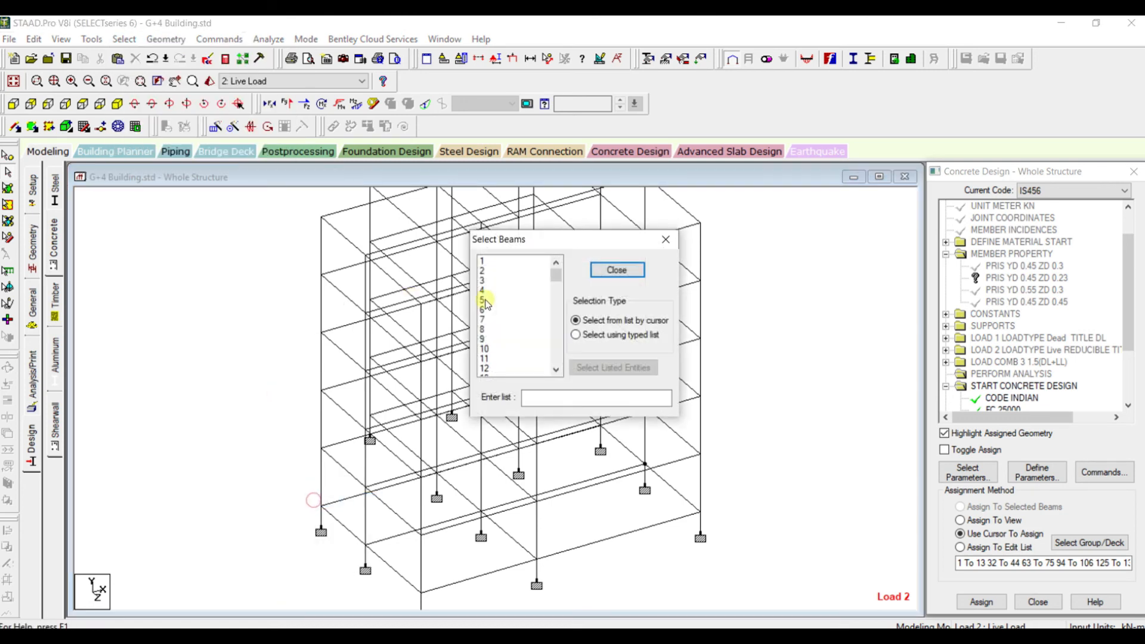
scroll(494, 333, down, 5)
click(531, 399)
text(8)
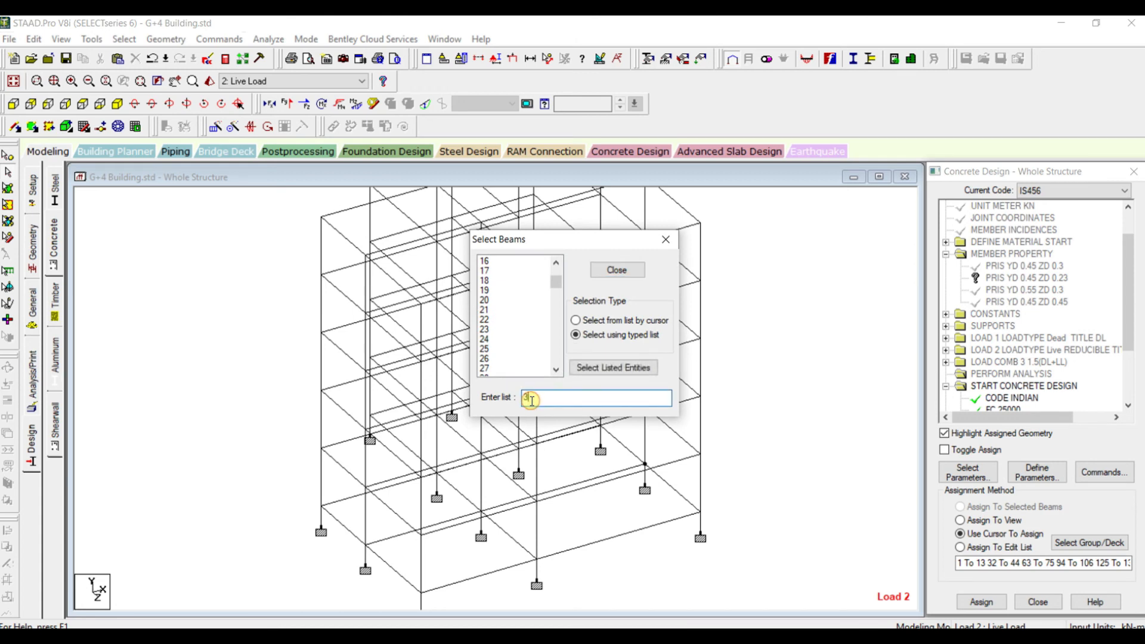
key(Return)
scroll(468, 501, up, 1)
scroll(468, 501, up, 1)
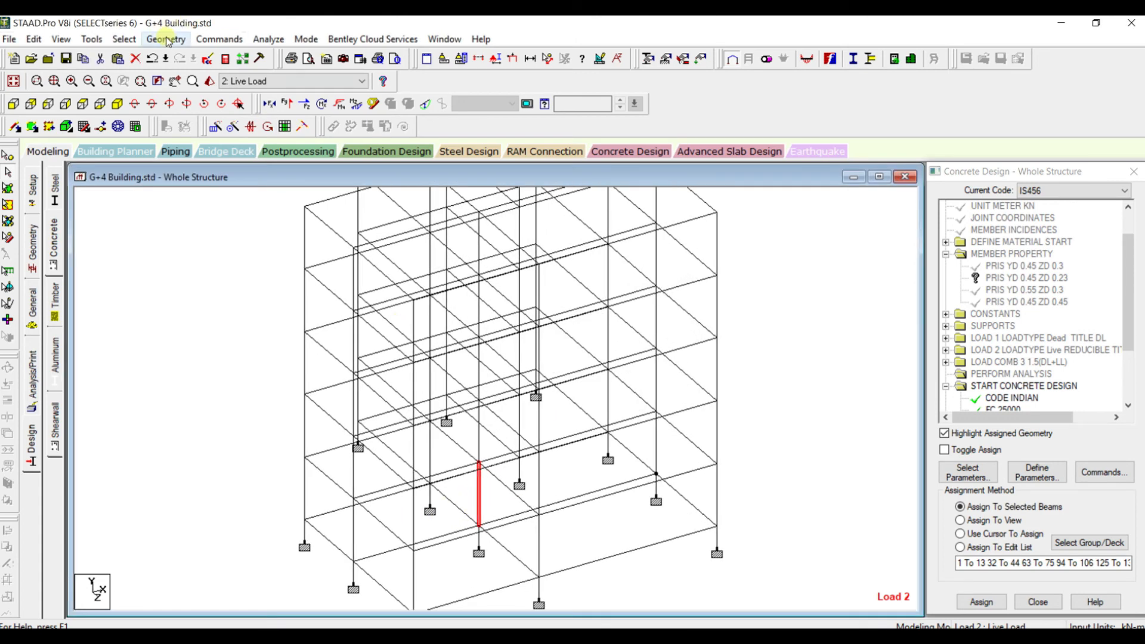
Open the member section properties, choose Rect 0.45x0.45, and inspect the details of the column directly above column 39
click(34, 306)
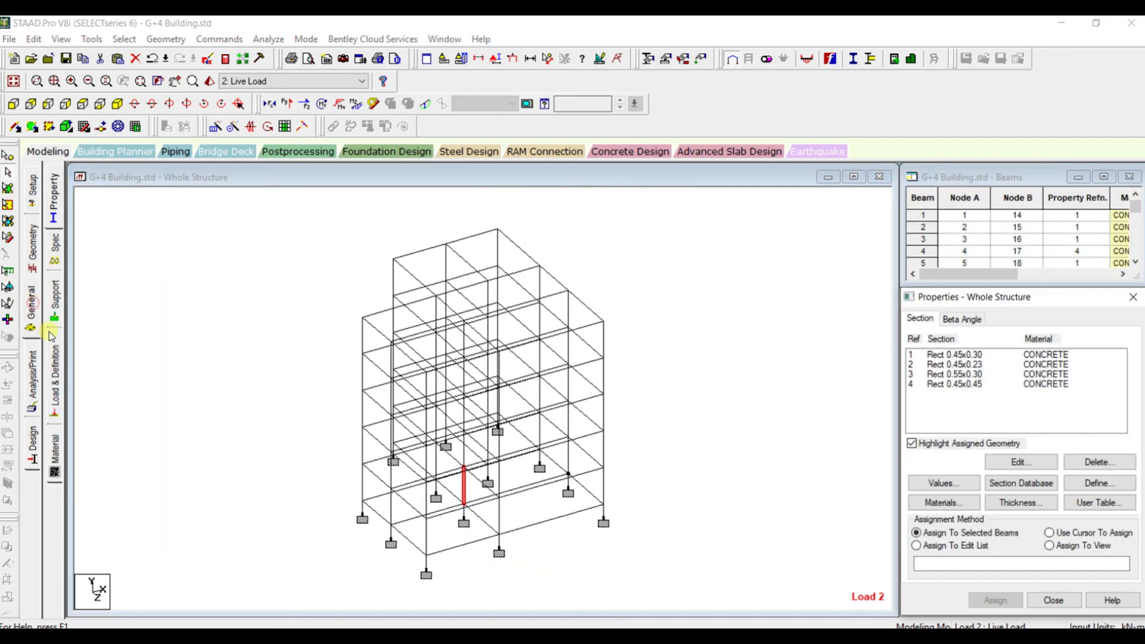
click(940, 385)
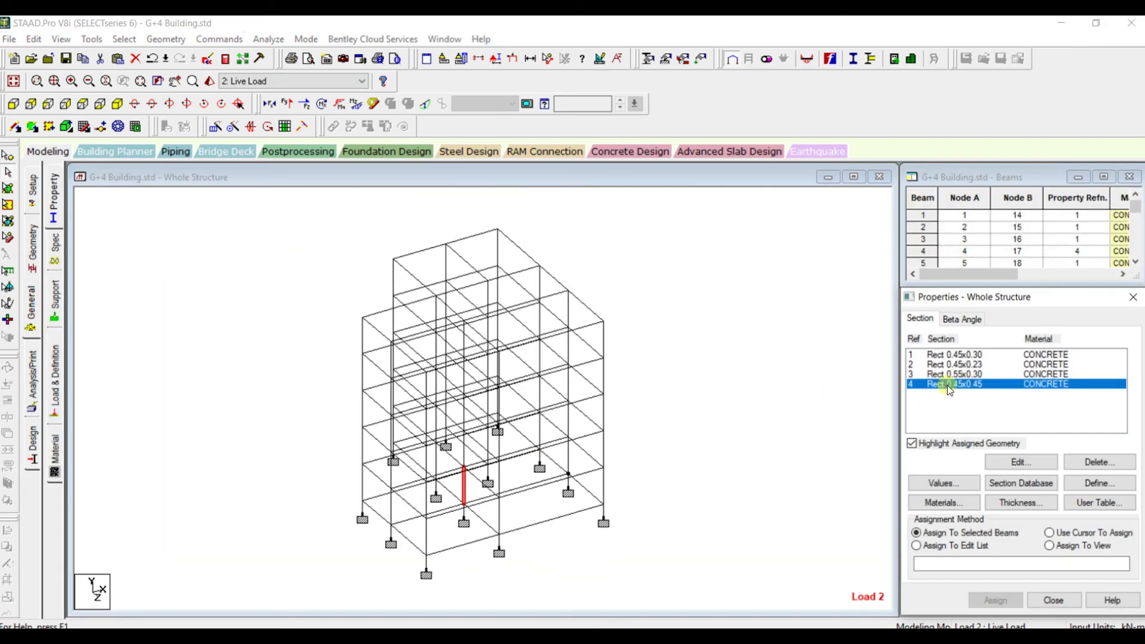
scroll(468, 464, up, 1)
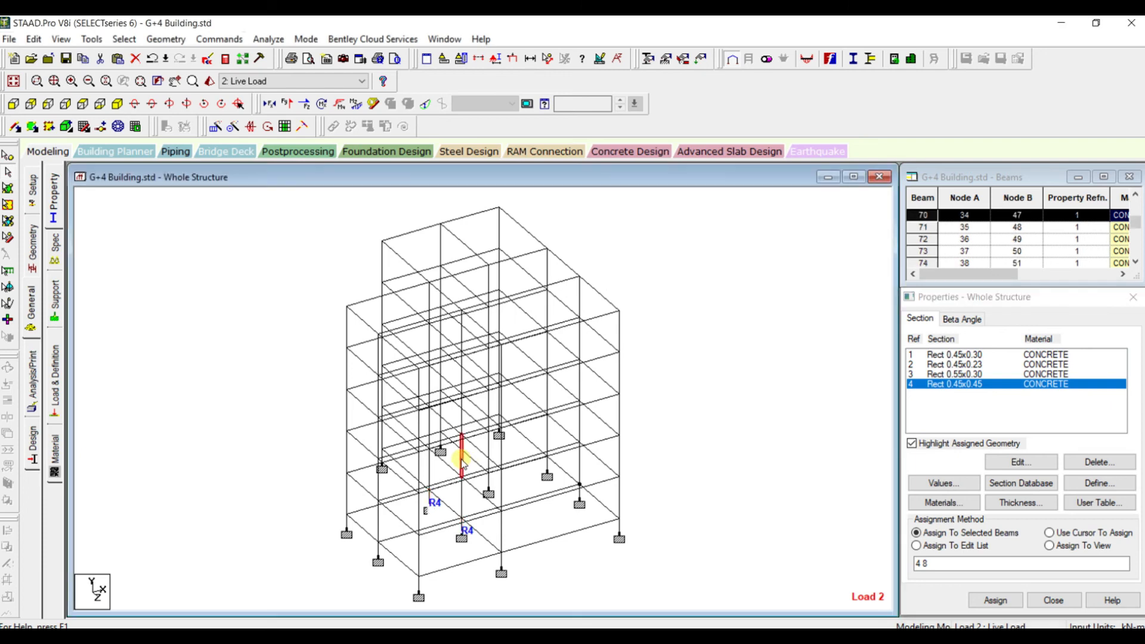
double_click(465, 461)
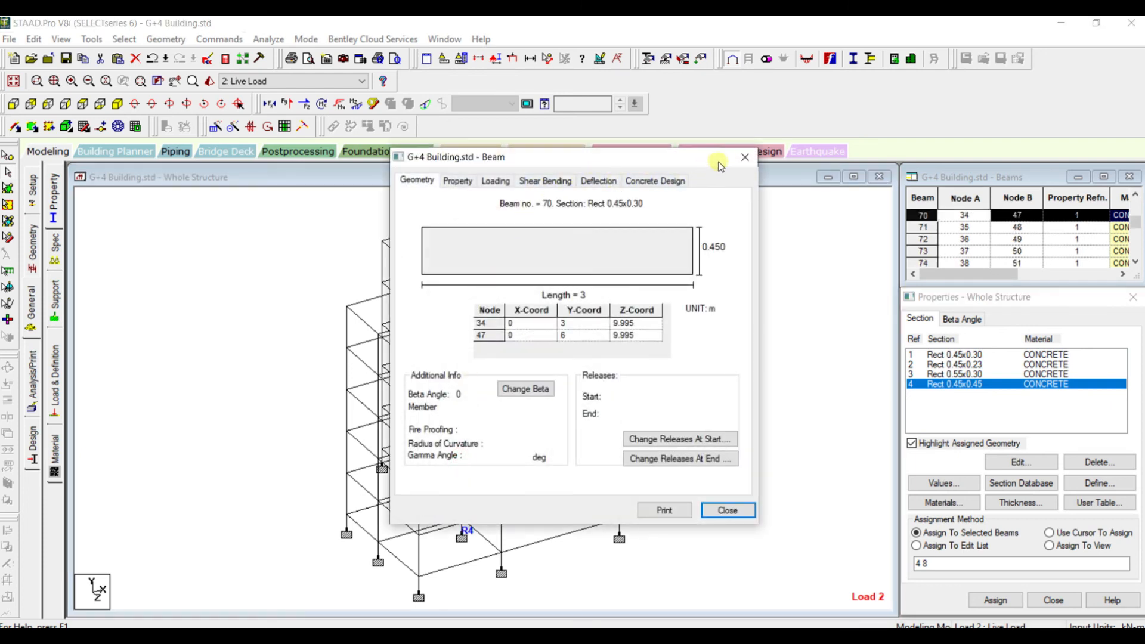
click(746, 157)
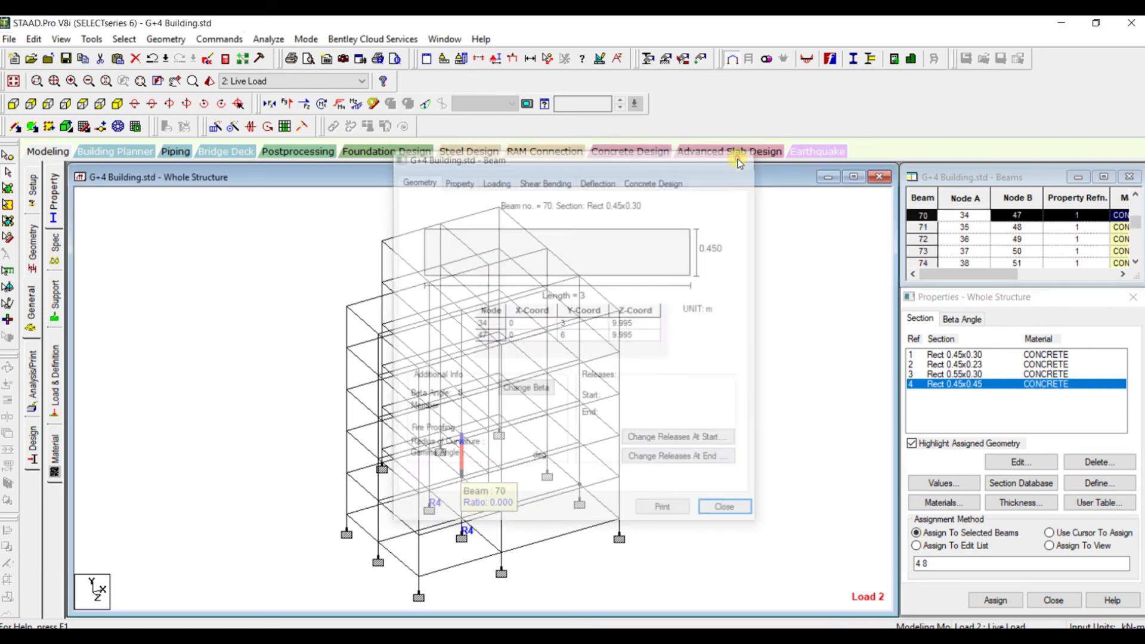
Reopen the analysis output file, look up which column the reinforcement warning refers to, and close the file
click(220, 58)
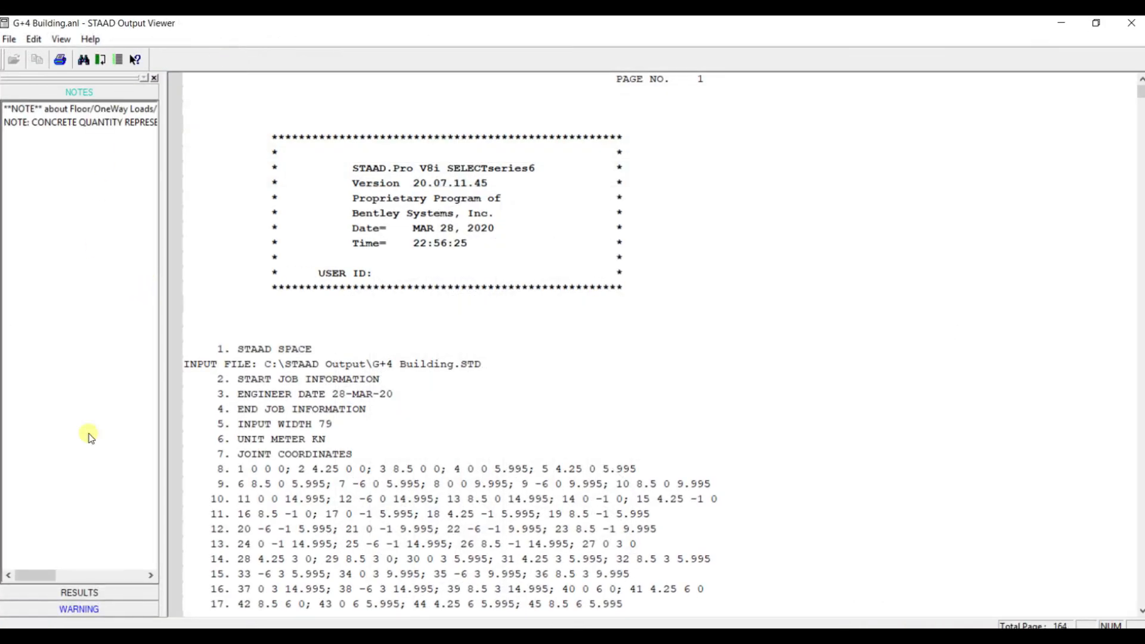
click(78, 608)
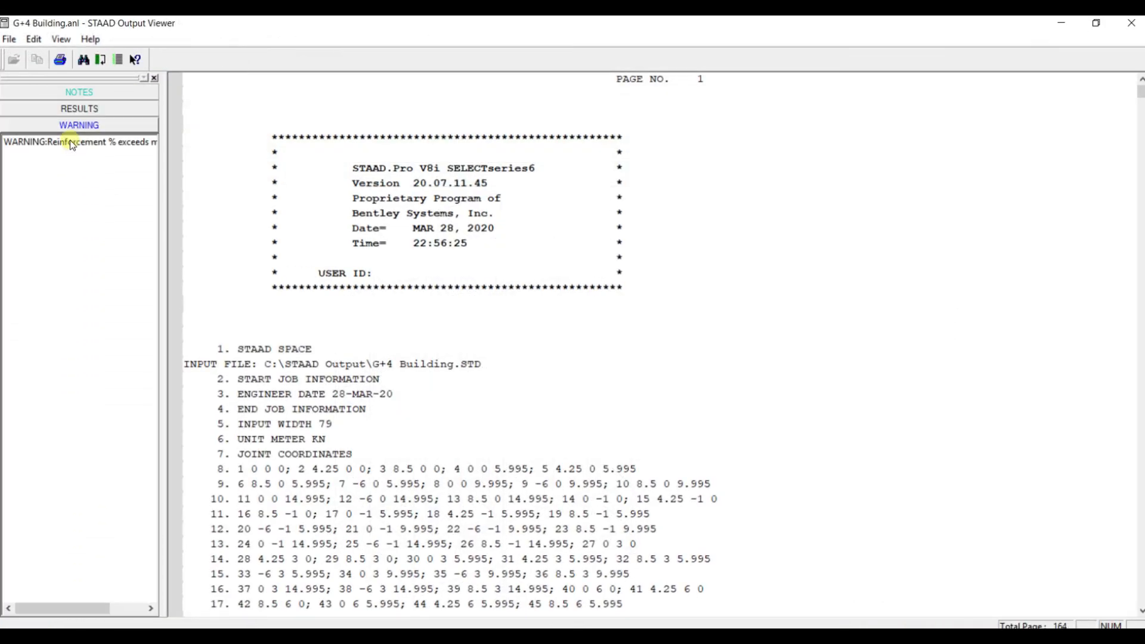
click(70, 141)
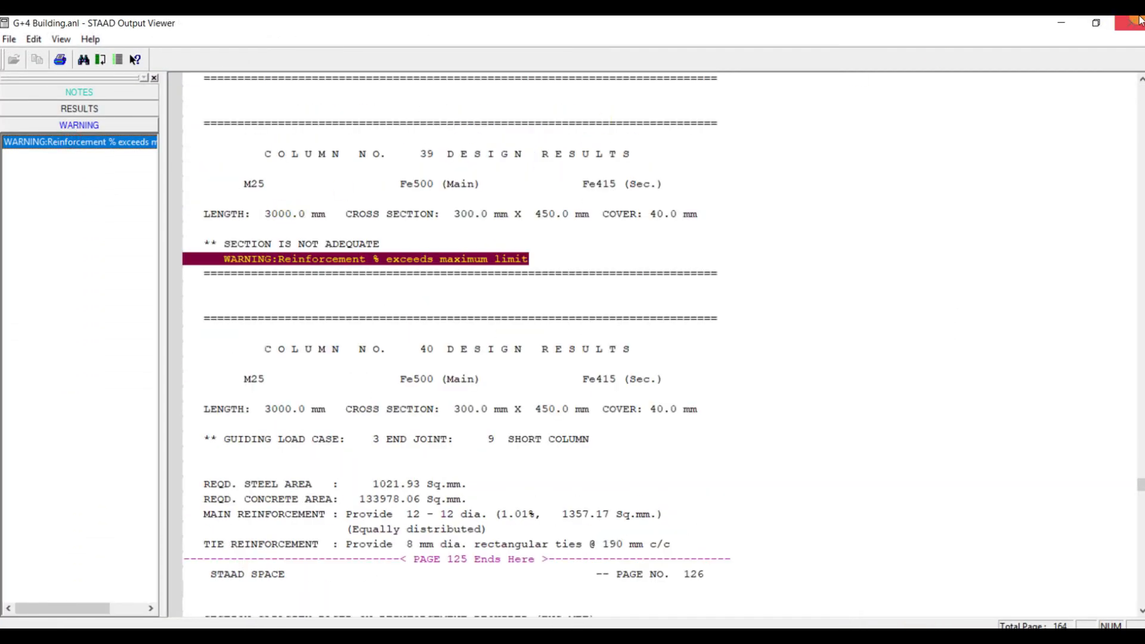
click(1136, 22)
Select beam 39 by its number and assign the Rect 0.45x0.45 section to it, allowing the old result files to be deleted
click(124, 39)
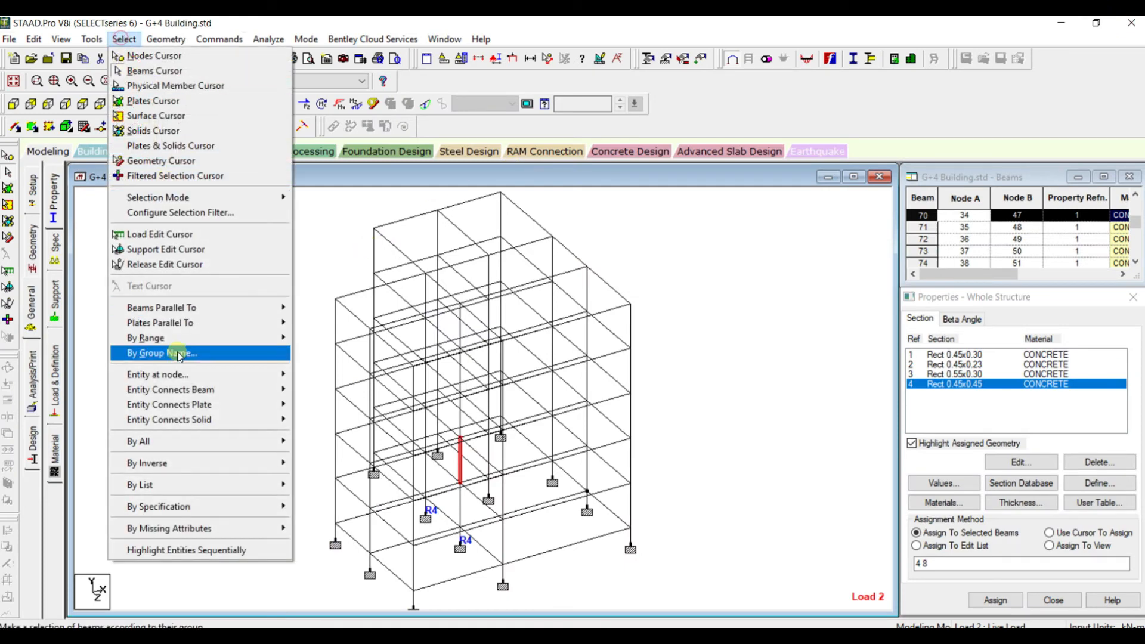
mouse_move(179, 485)
click(315, 501)
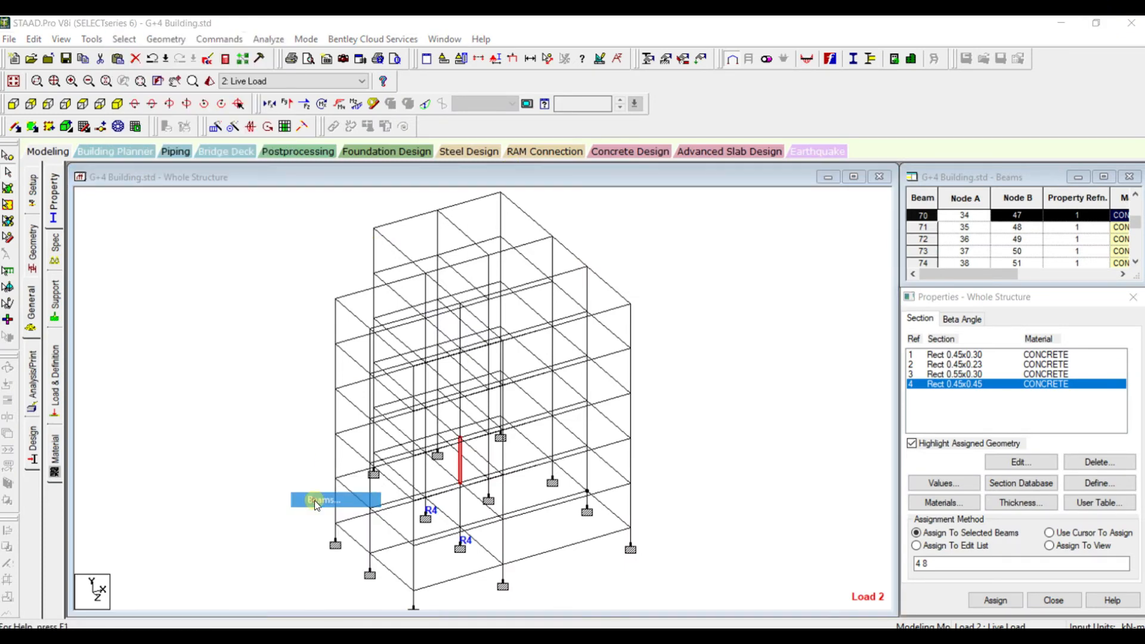
click(552, 399)
text(3)
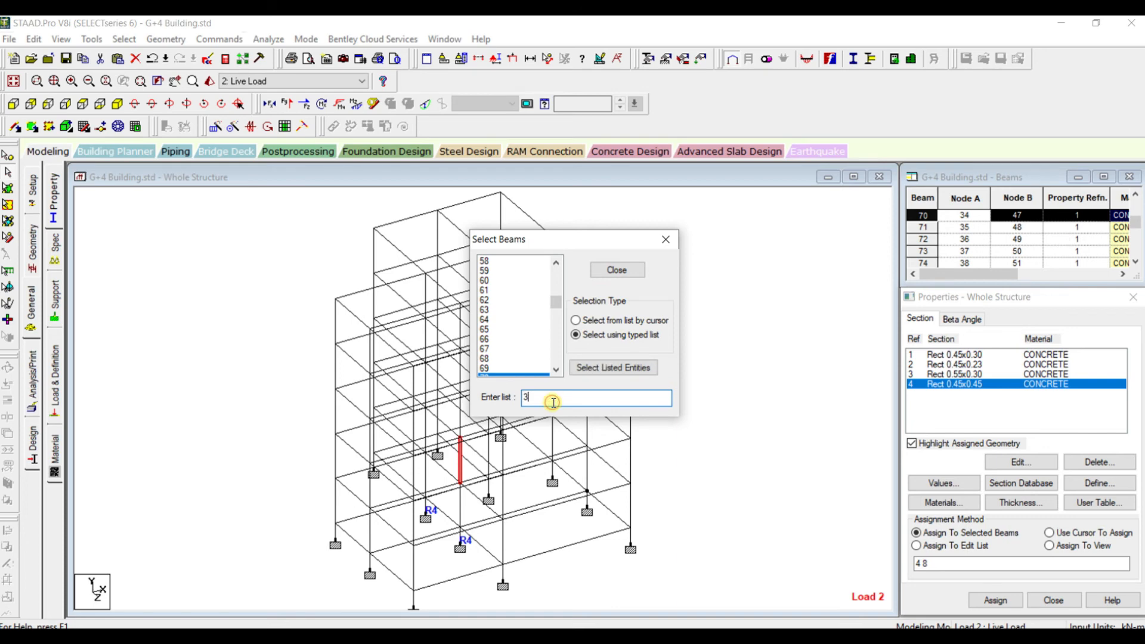
text(9)
key(Return)
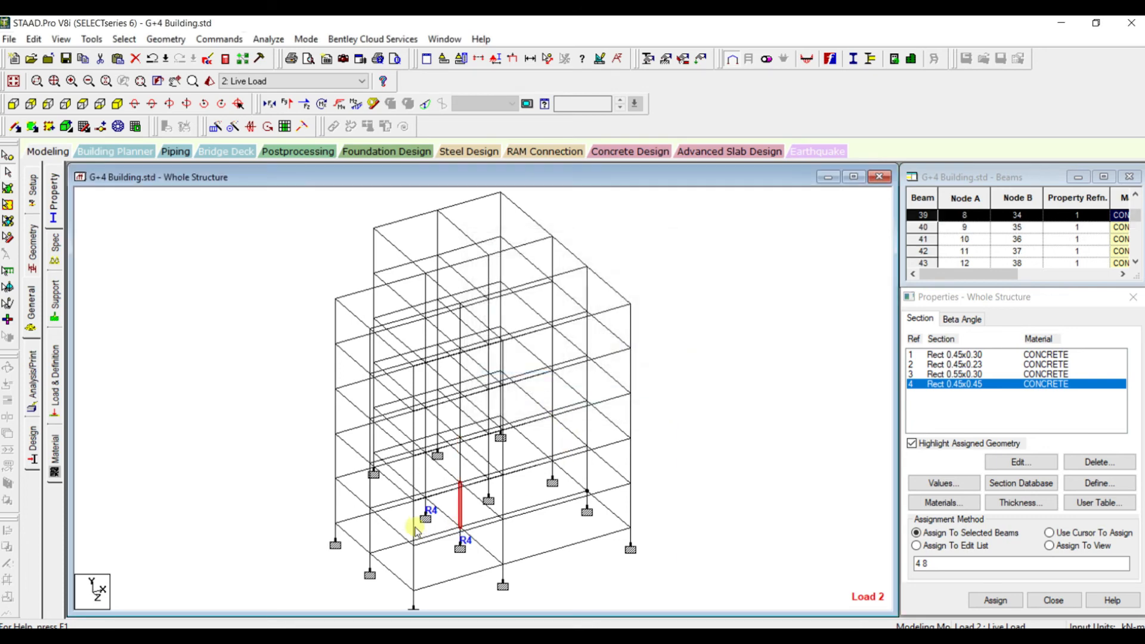
click(1004, 602)
click(1045, 492)
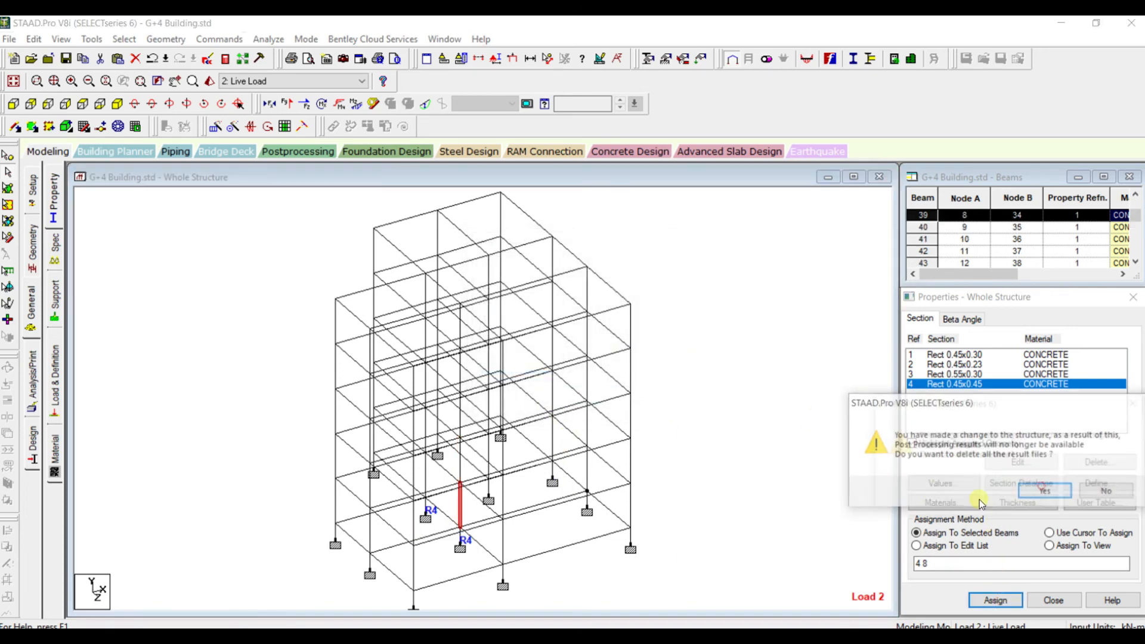
click(1037, 495)
Save the structure, run the analysis and concrete design again, and open the output file
click(269, 39)
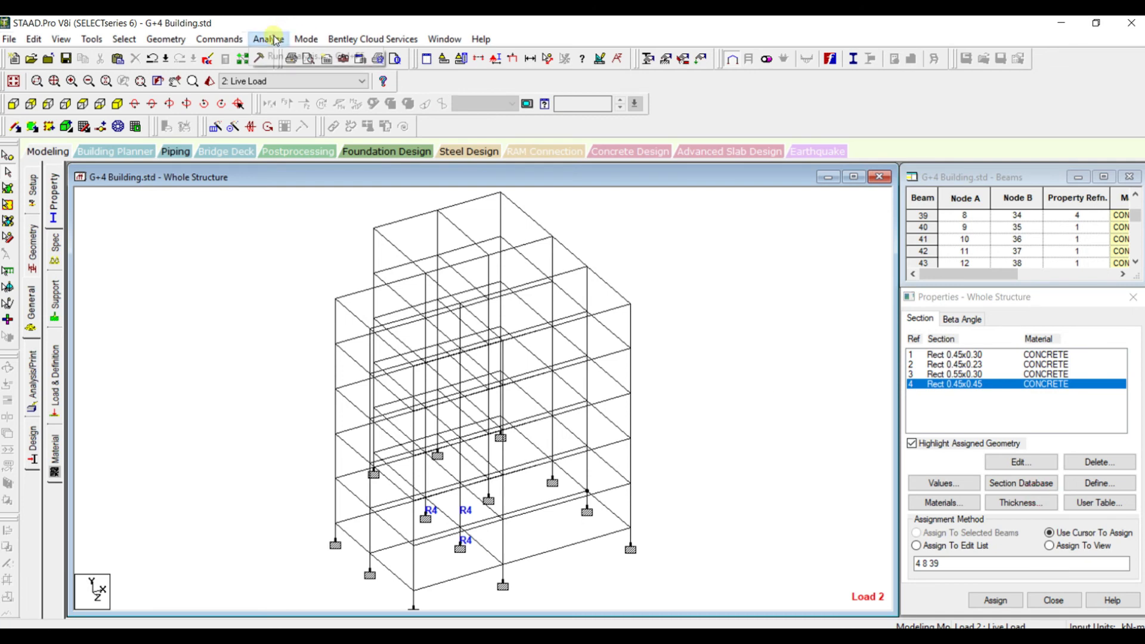
click(289, 59)
key(Return)
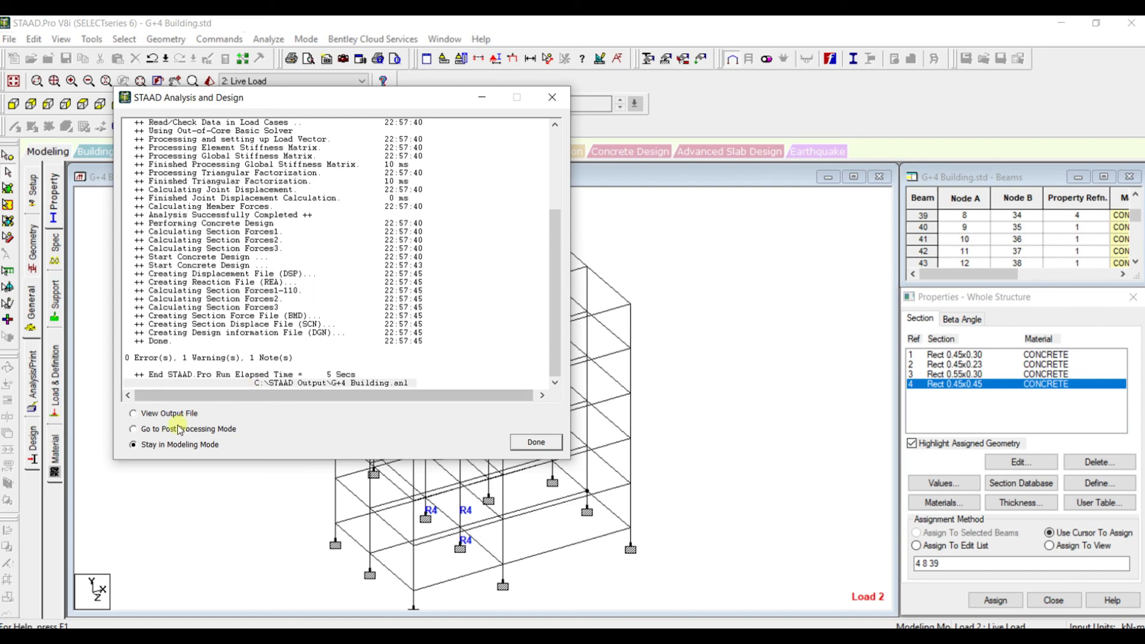
click(133, 414)
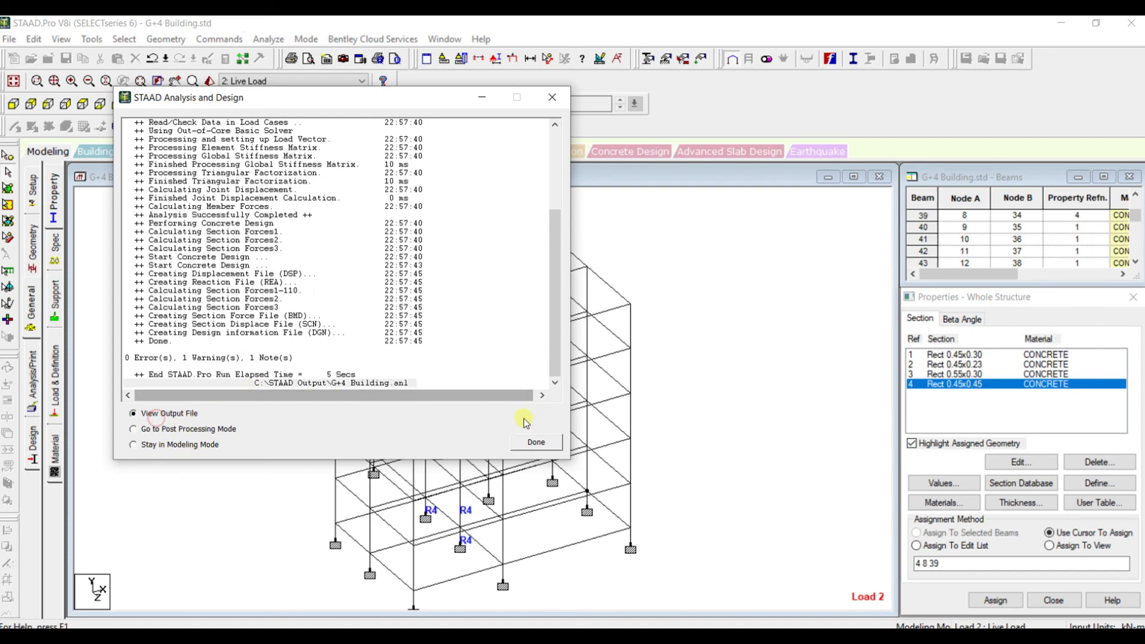
click(515, 444)
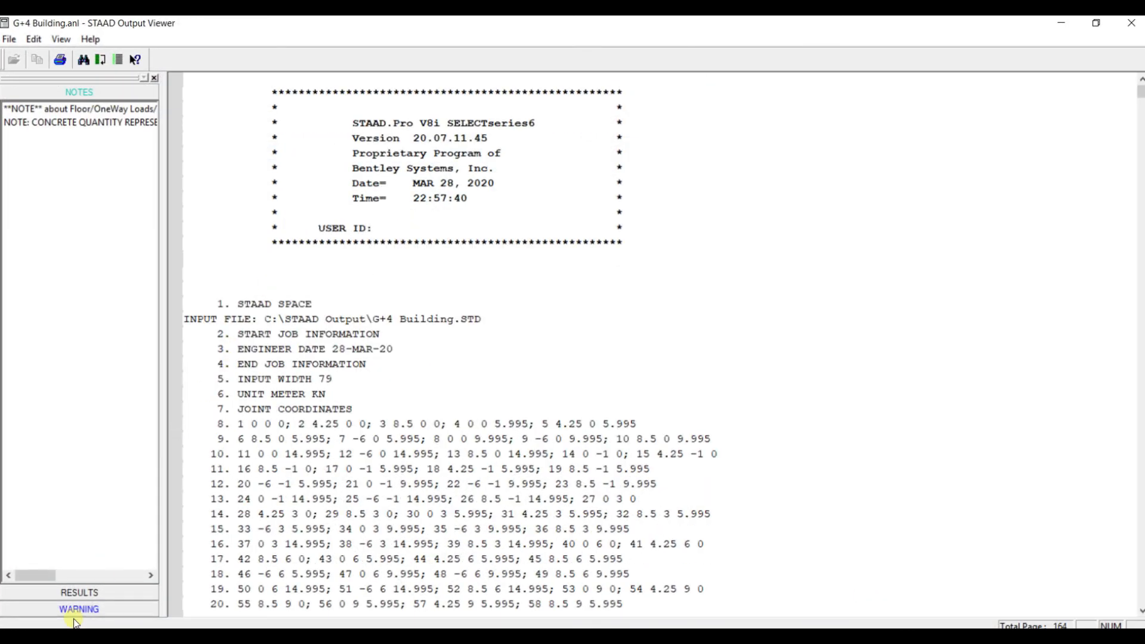
Examine which column the reinforcement percentage warning in the new results refers to, and close the output file
click(74, 608)
click(83, 143)
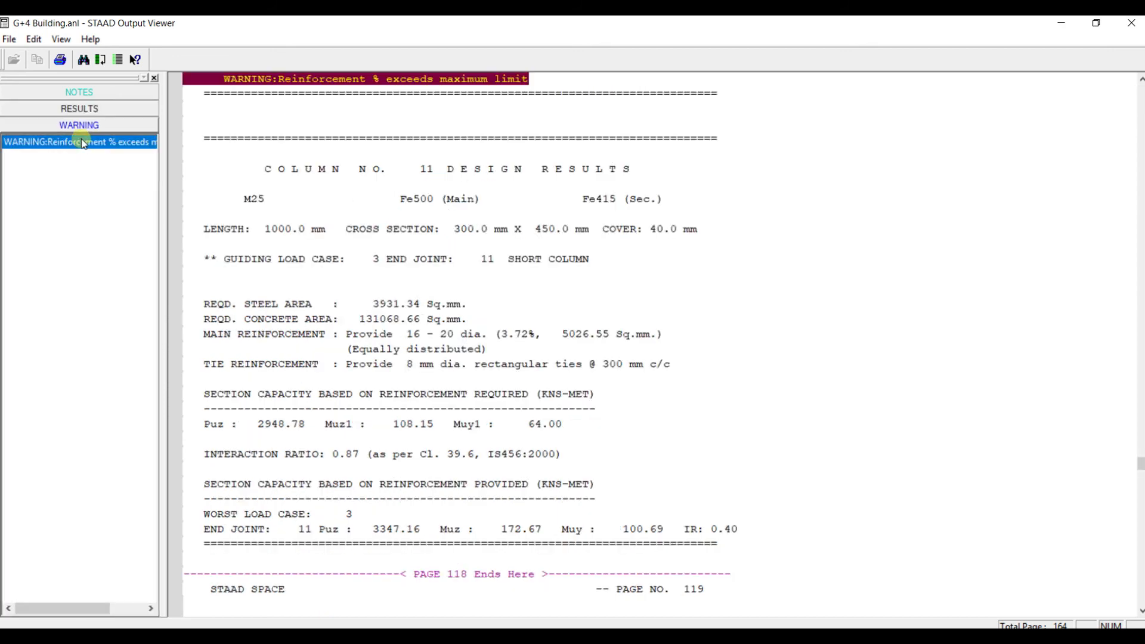
scroll(299, 153, up, 4)
click(423, 167)
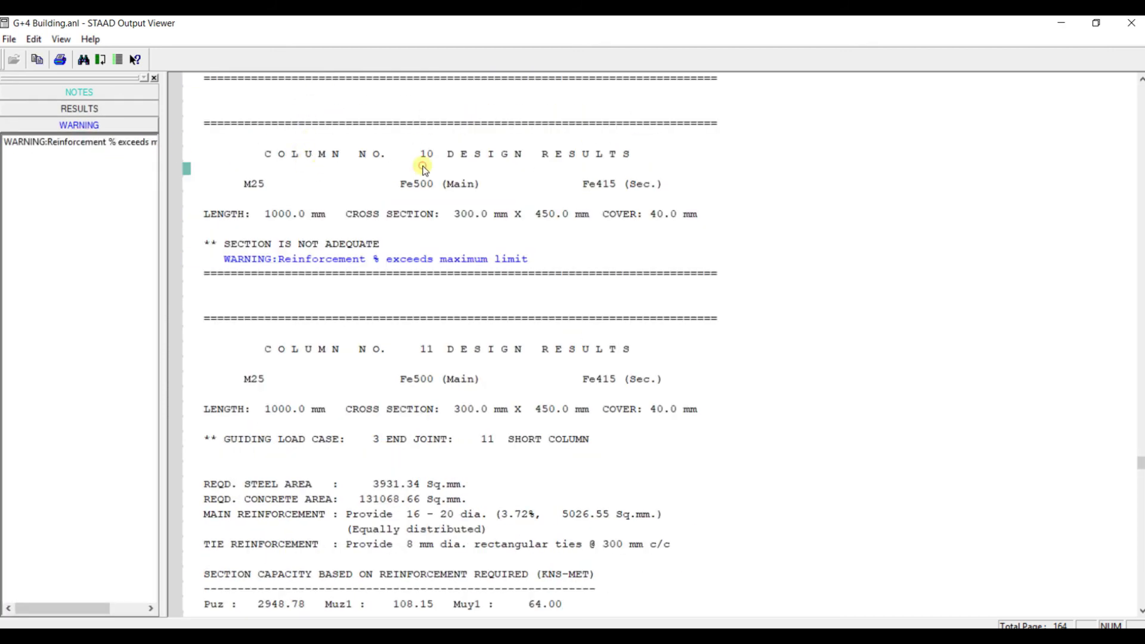
scroll(423, 169, down, 1)
scroll(426, 191, up, 2)
click(423, 215)
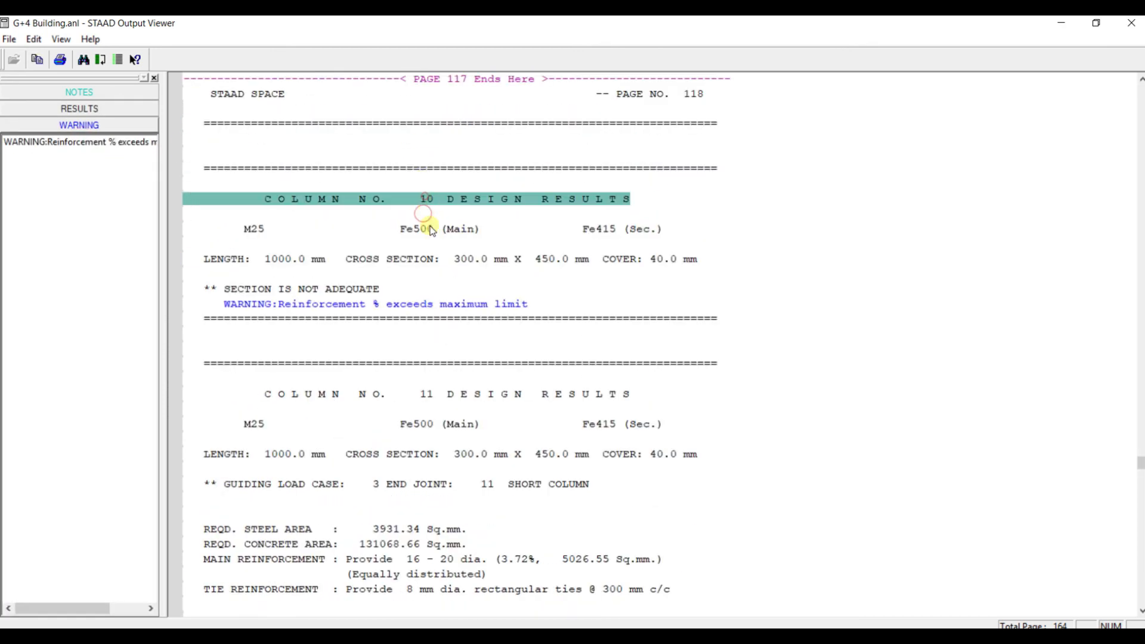
scroll(422, 197, down, 1)
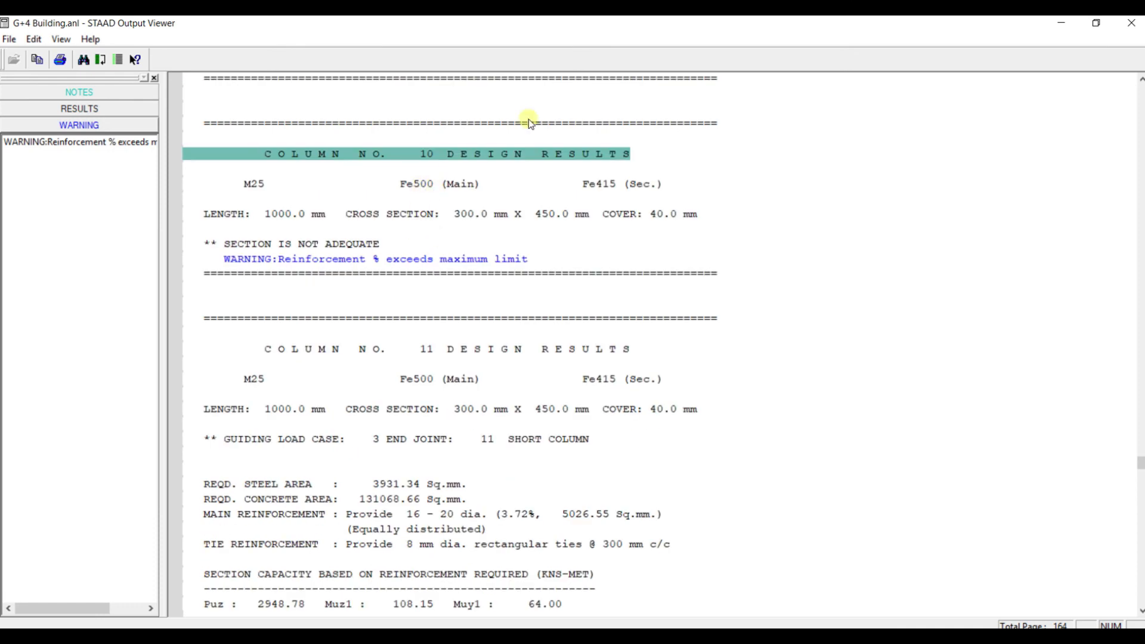
click(1131, 23)
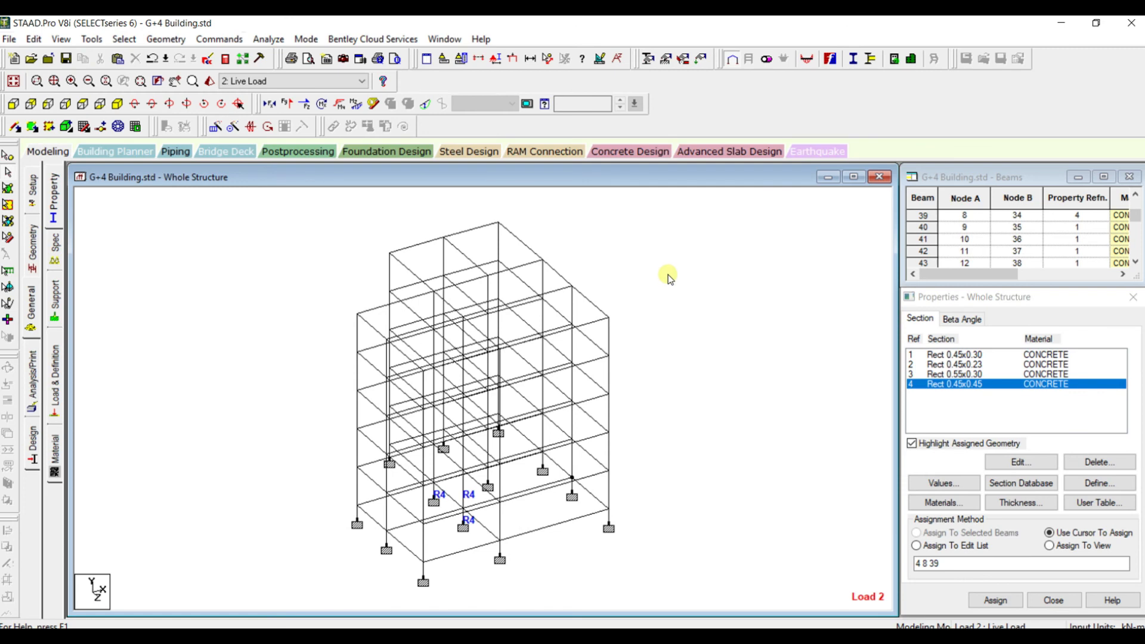
Select all members parallel to Y and assign the Rect 0.45x0.45 section to them, allowing the result files to be deleted
click(941, 385)
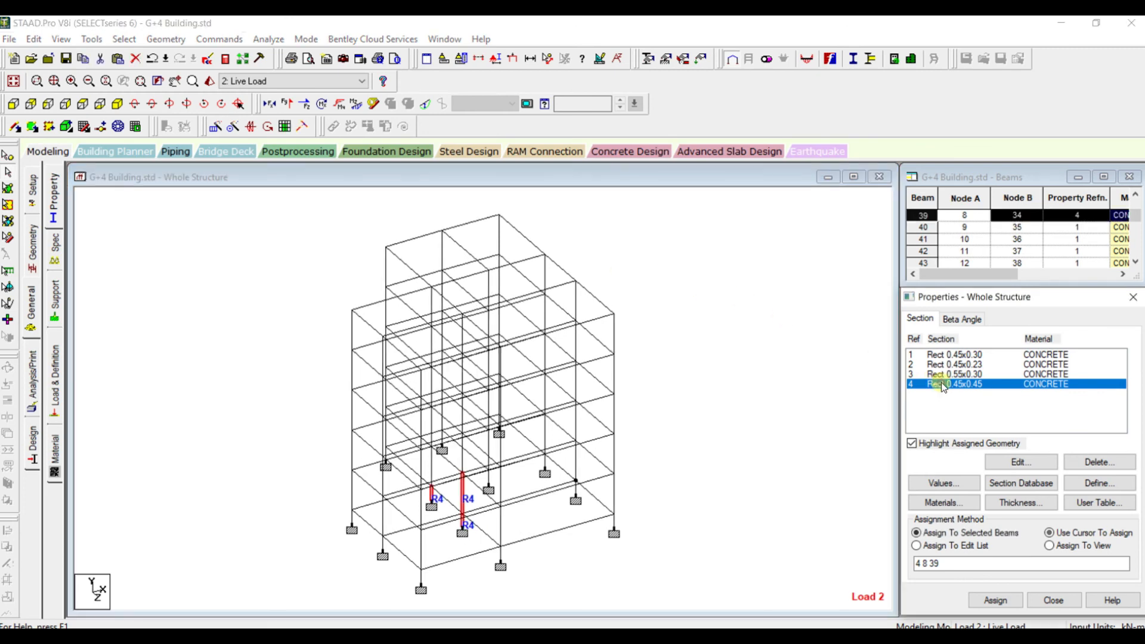
click(759, 364)
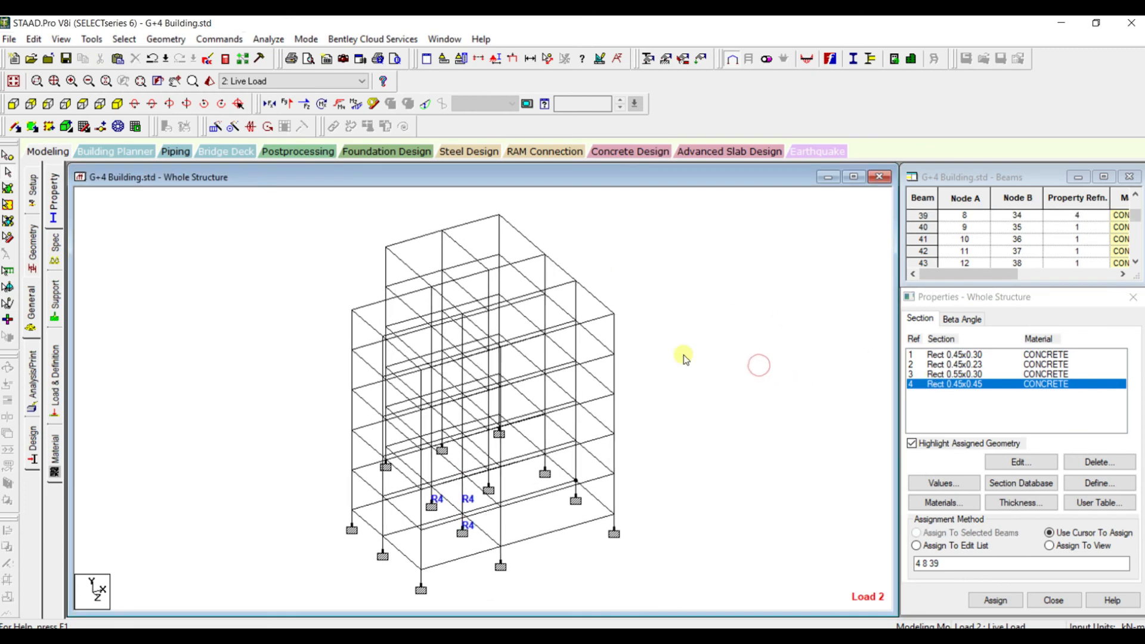
click(124, 39)
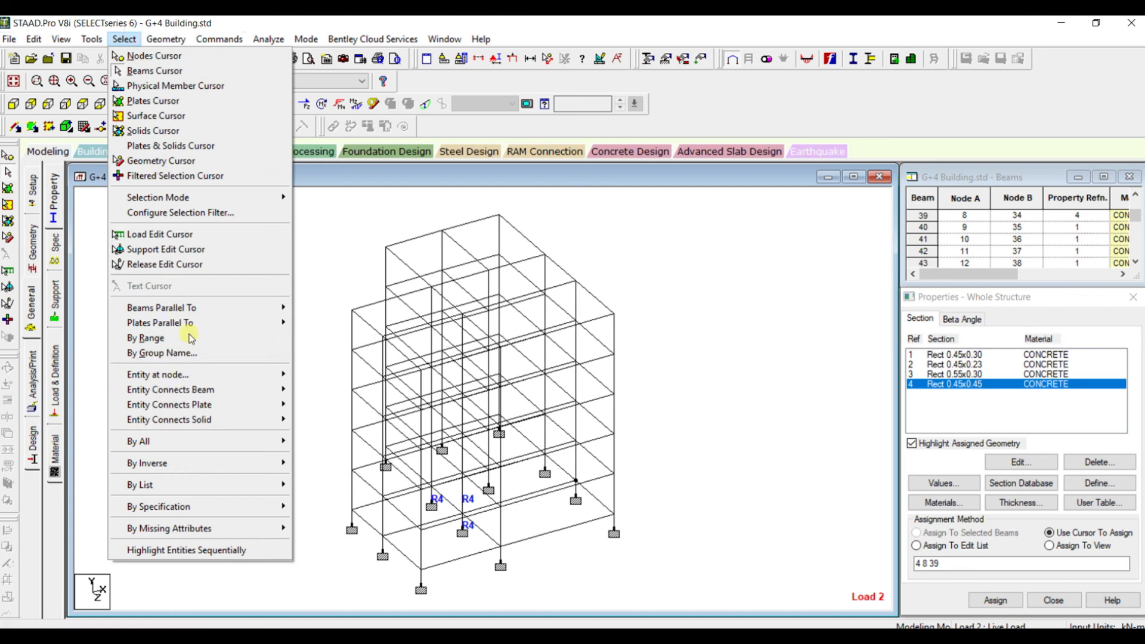
mouse_move(191, 315)
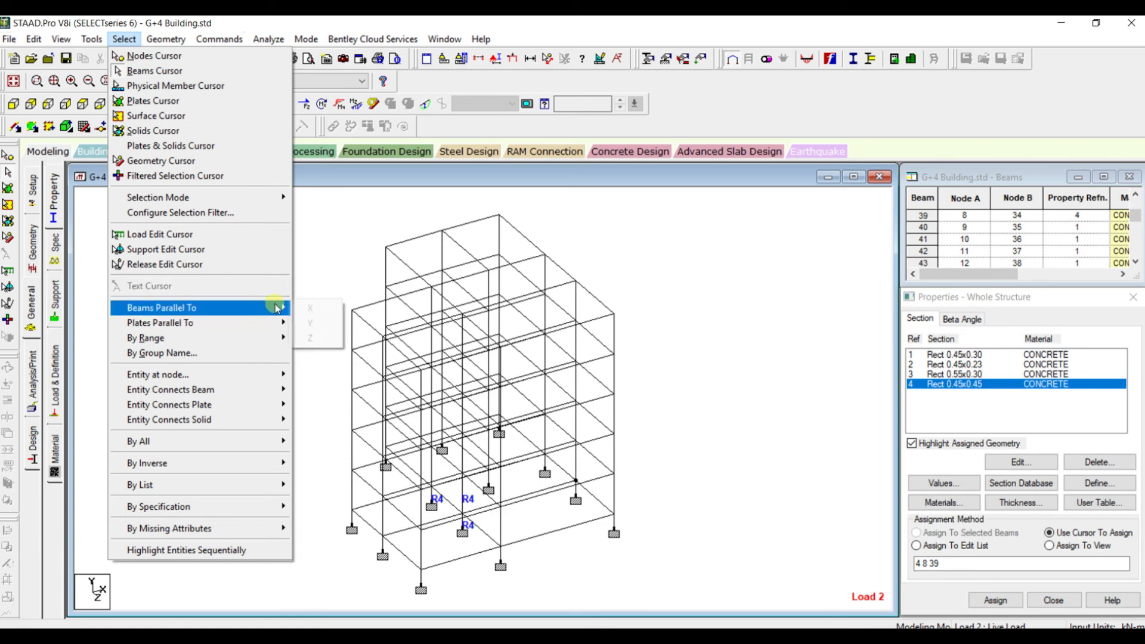
click(309, 323)
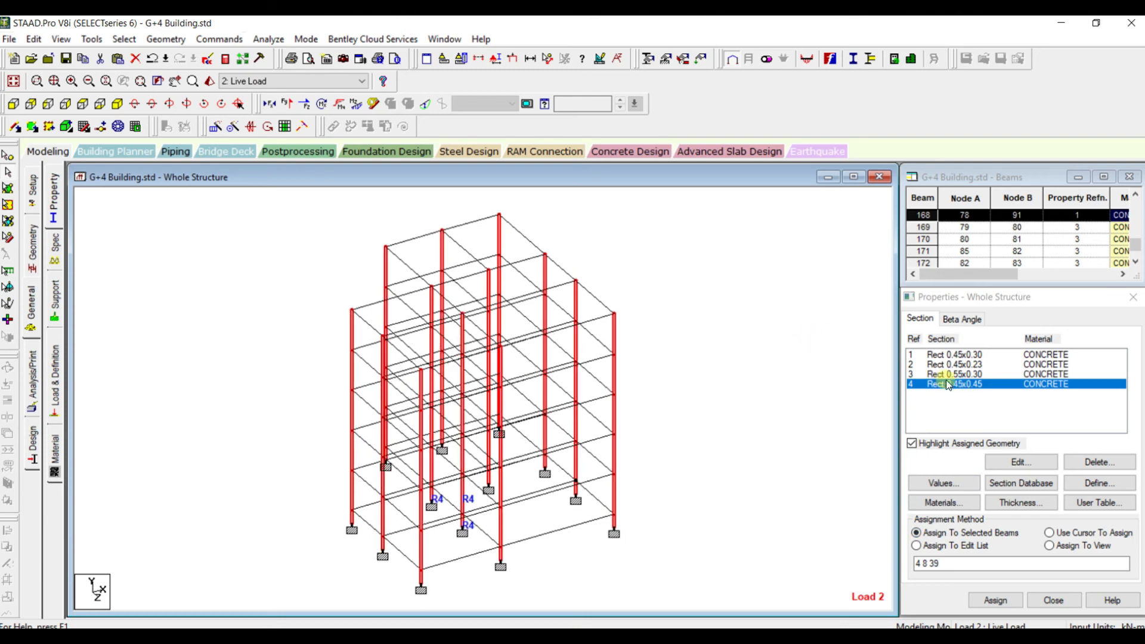
click(997, 600)
click(1040, 489)
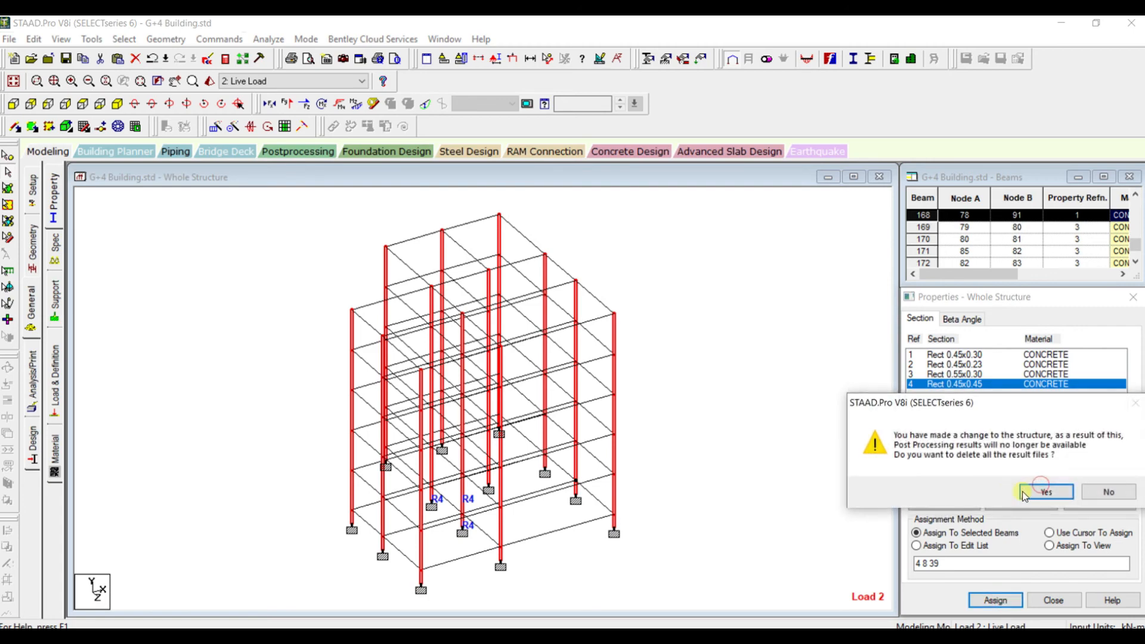
click(1042, 491)
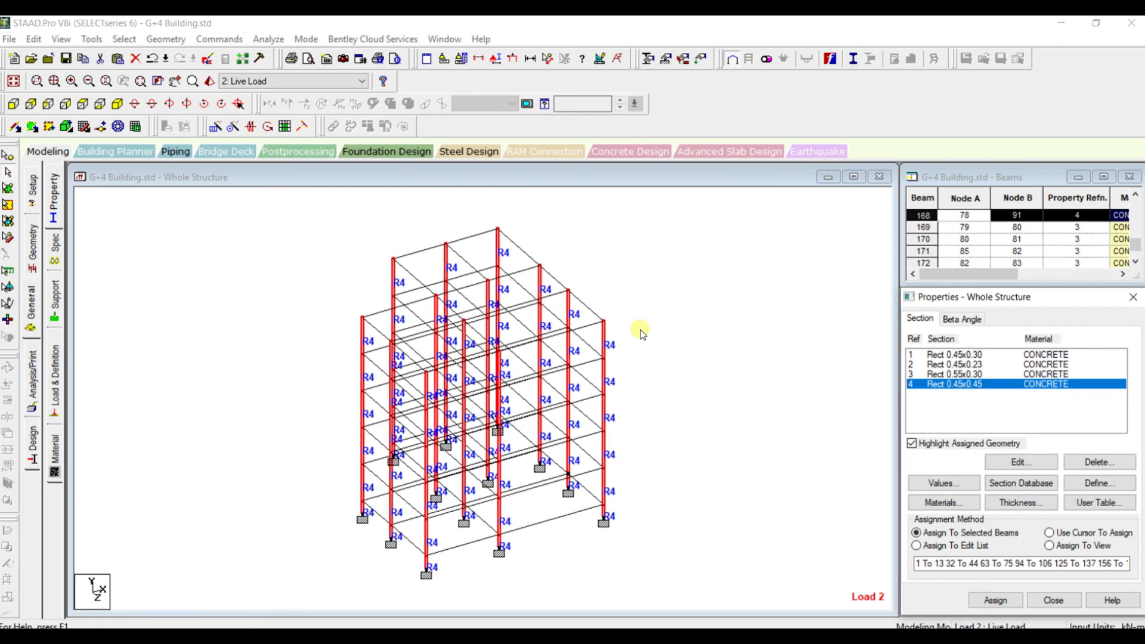
Save the structure, rerun the analysis and concrete design with the enlarged columns, and stay in modeling mode
scroll(685, 314, up, 1)
scroll(684, 314, down, 3)
scroll(684, 314, up, 2)
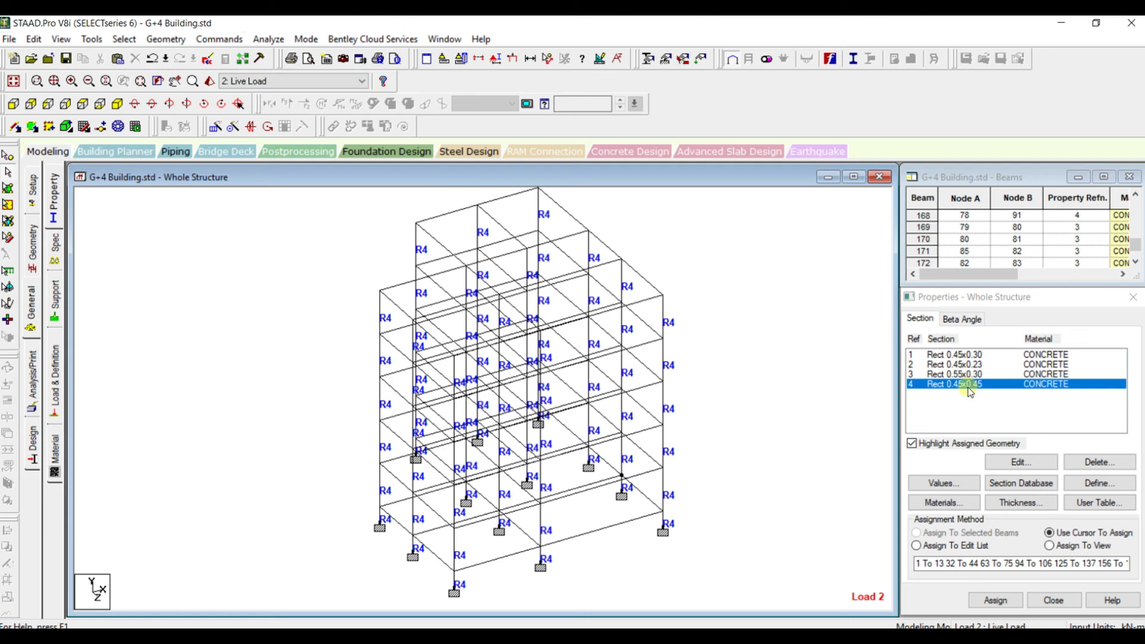
scroll(768, 342, down, 1)
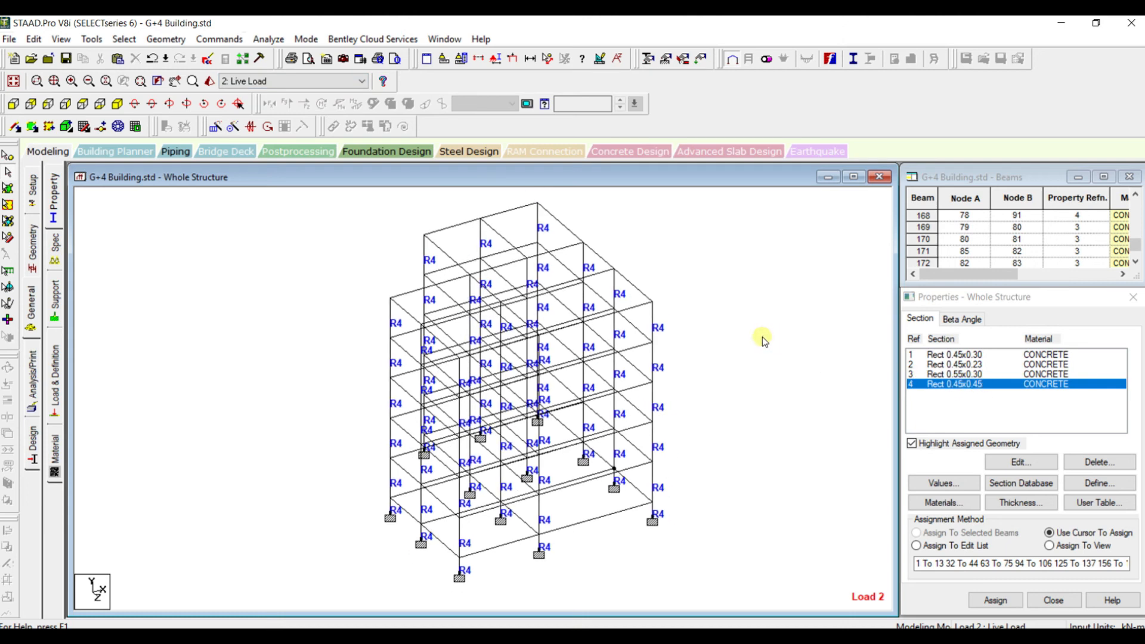
click(268, 38)
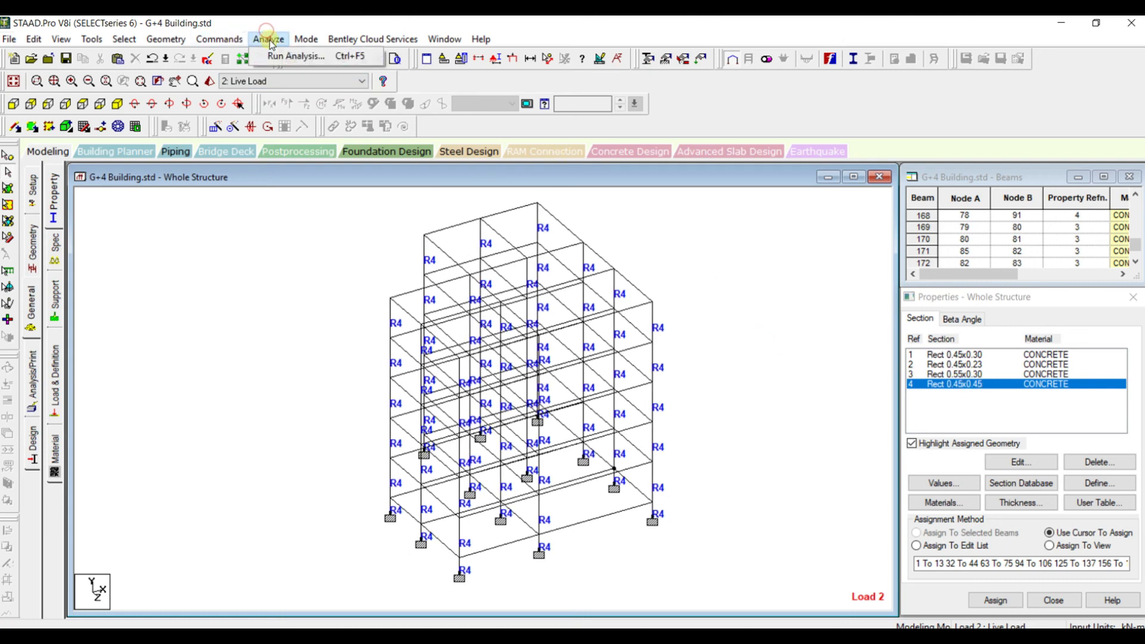
click(290, 56)
key(Return)
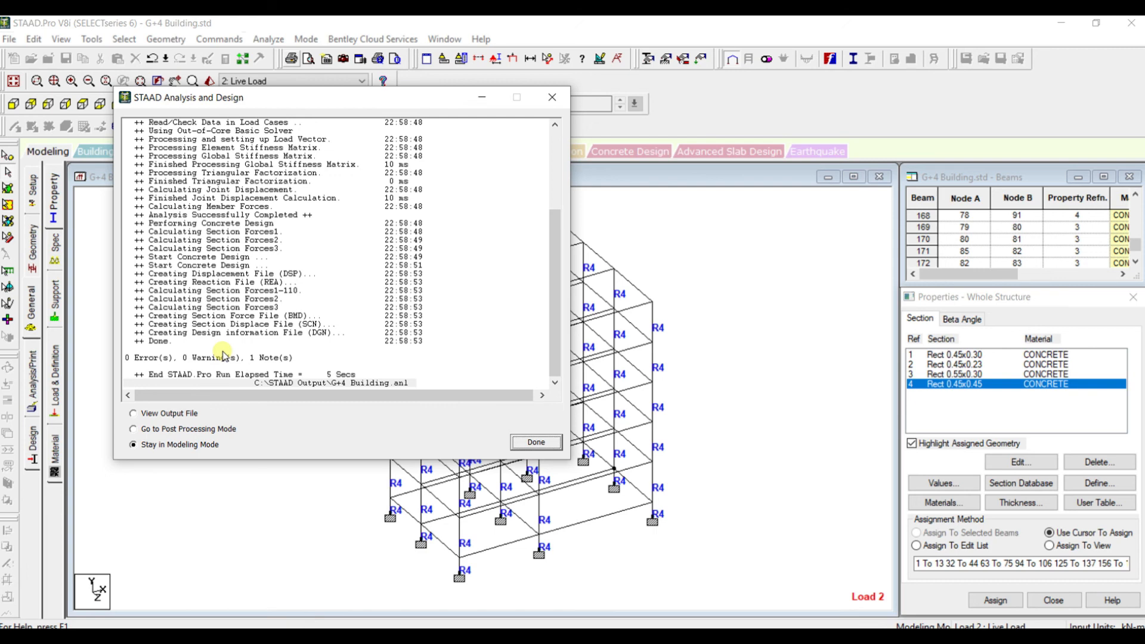
click(532, 442)
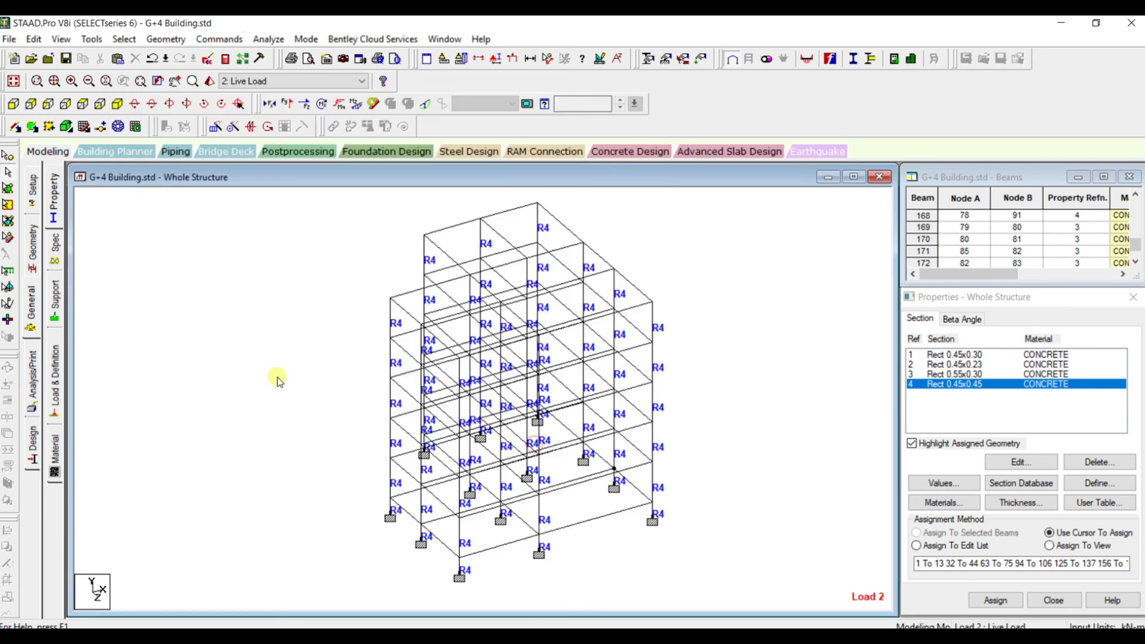
Review the concrete design results of top-storey corner column 156, moving the results dialog aside before closing it
double_click(408, 238)
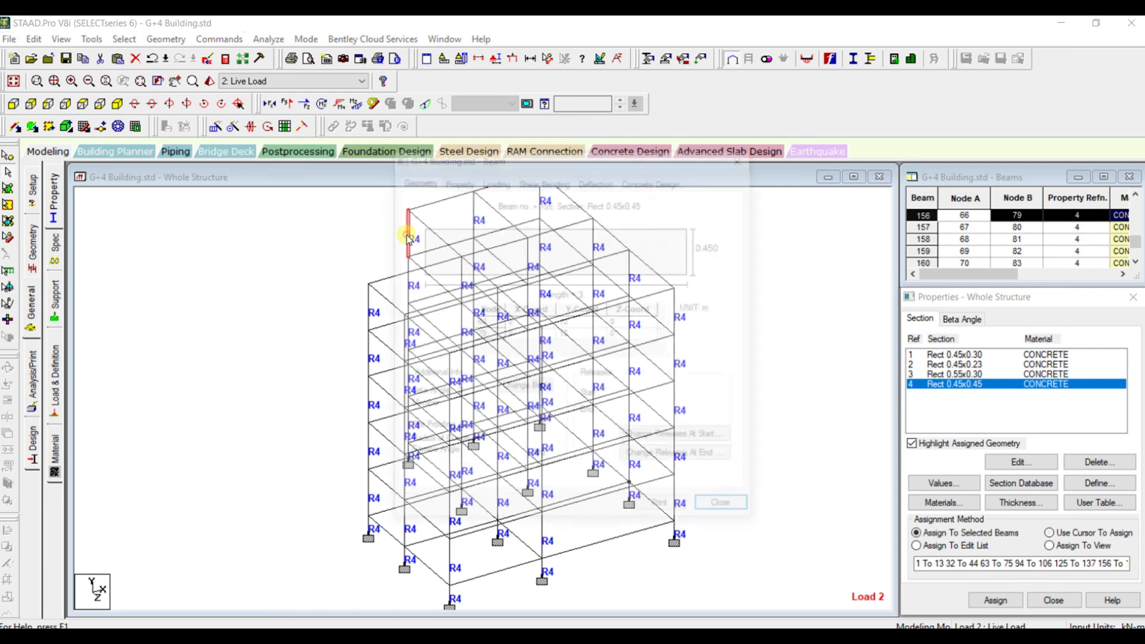
click(650, 181)
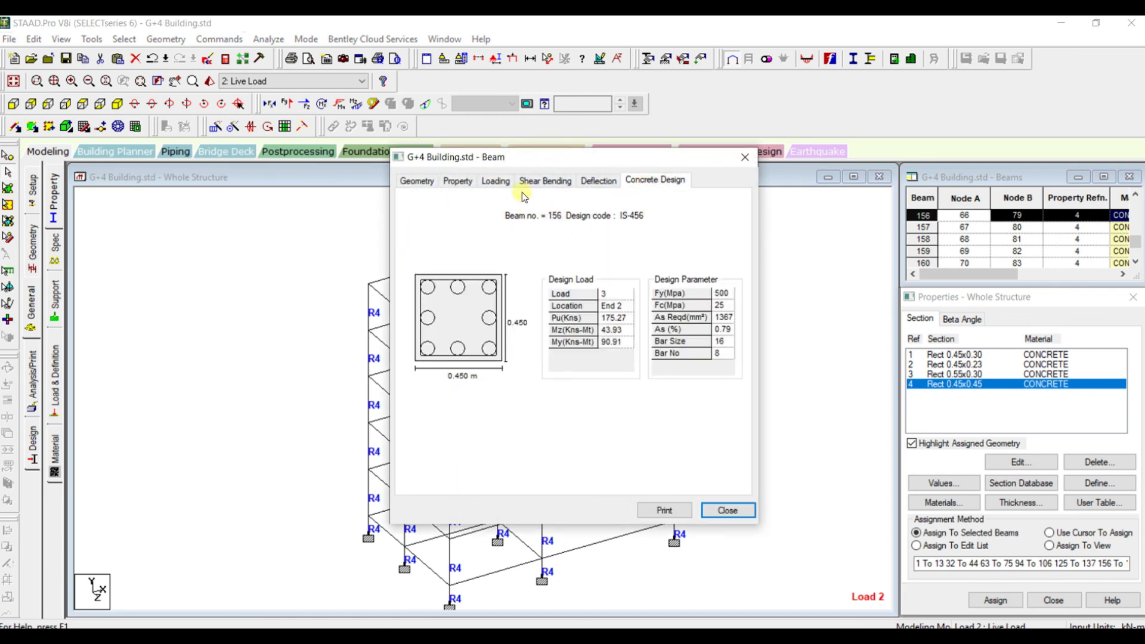
drag(535, 159, 676, 231)
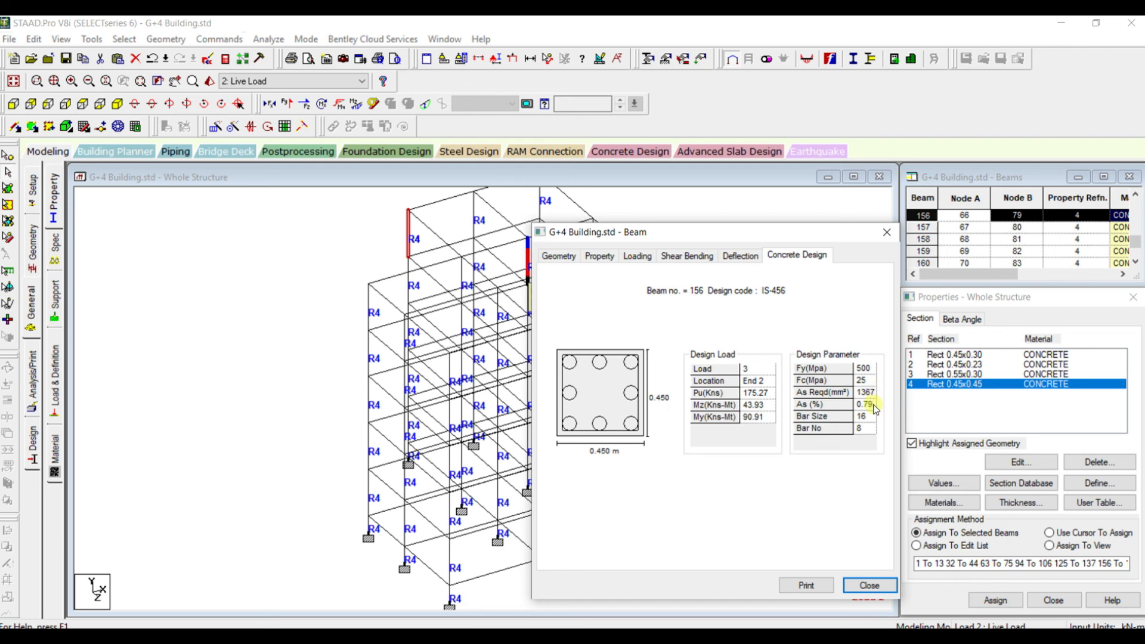
click(887, 232)
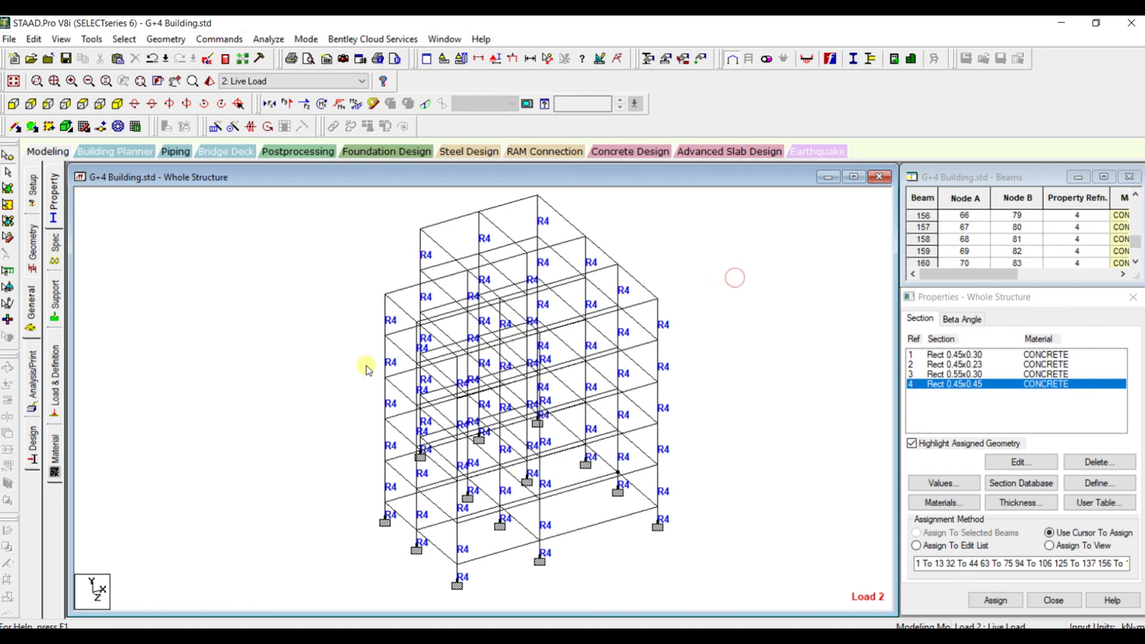
Review the concrete design results of outer corner column 131, and close its member details
click(384, 352)
double_click(385, 352)
click(656, 179)
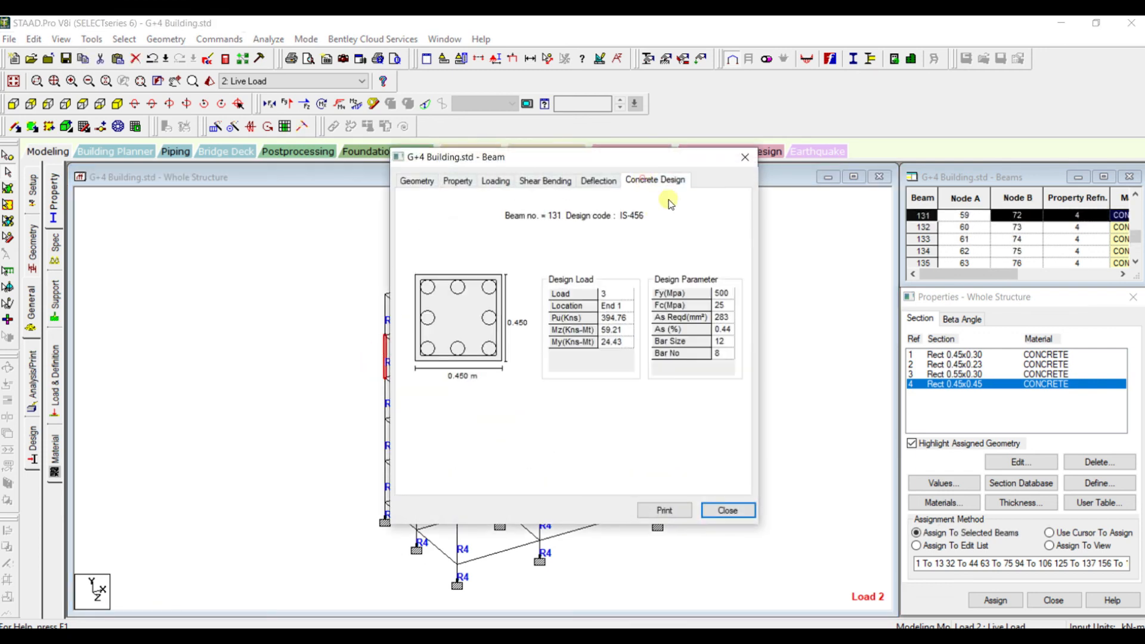
click(745, 157)
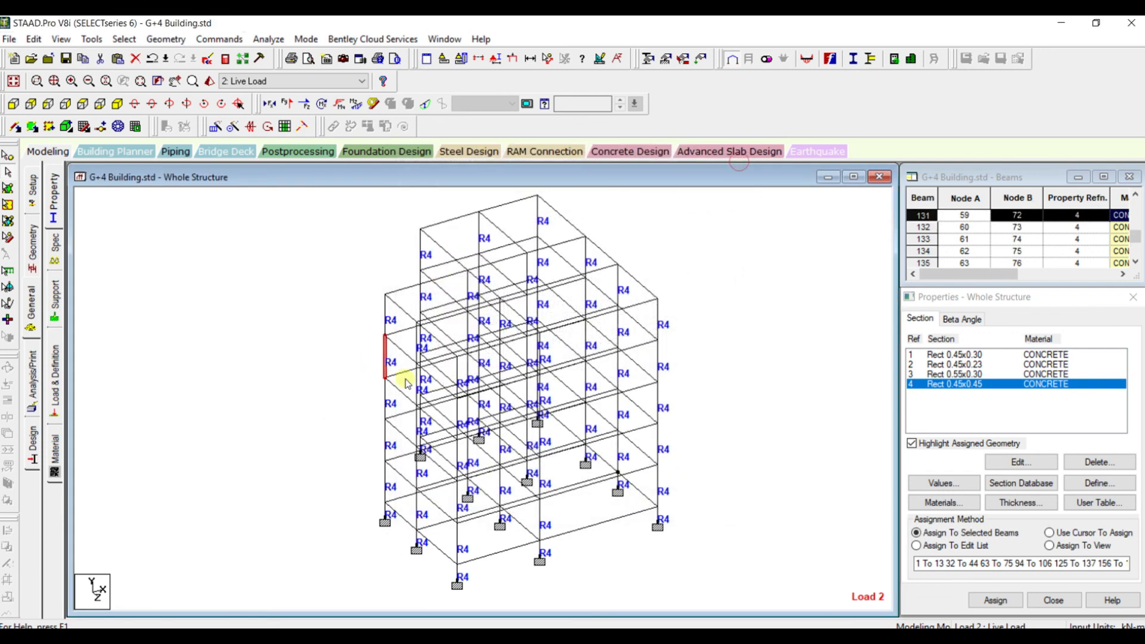
Review the concrete design results of edge beam 178, close its member details and clear the selection
click(402, 311)
double_click(403, 311)
click(655, 179)
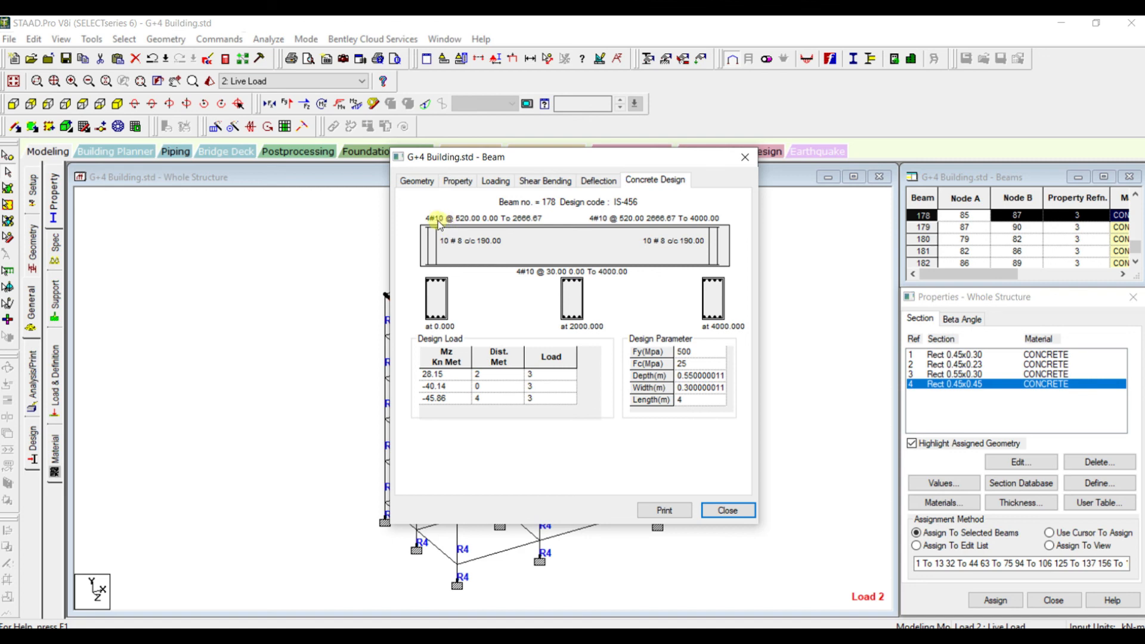
click(745, 157)
click(249, 247)
scroll(249, 248, down, 4)
scroll(249, 250, up, 2)
Open the analysis output file and go to its concrete design results
click(226, 59)
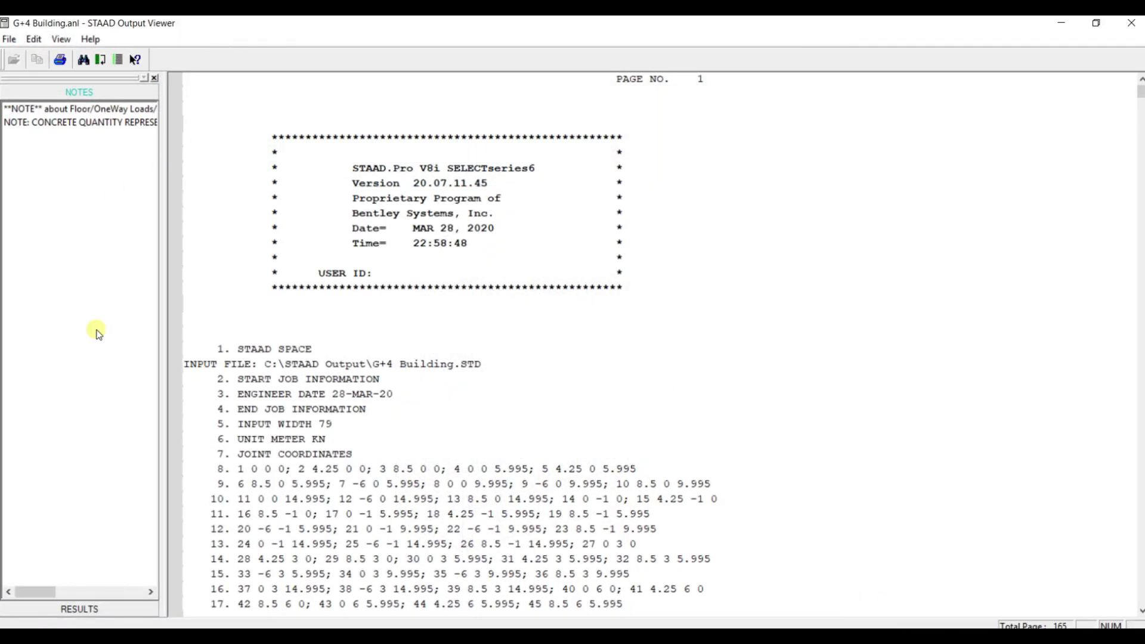
click(69, 608)
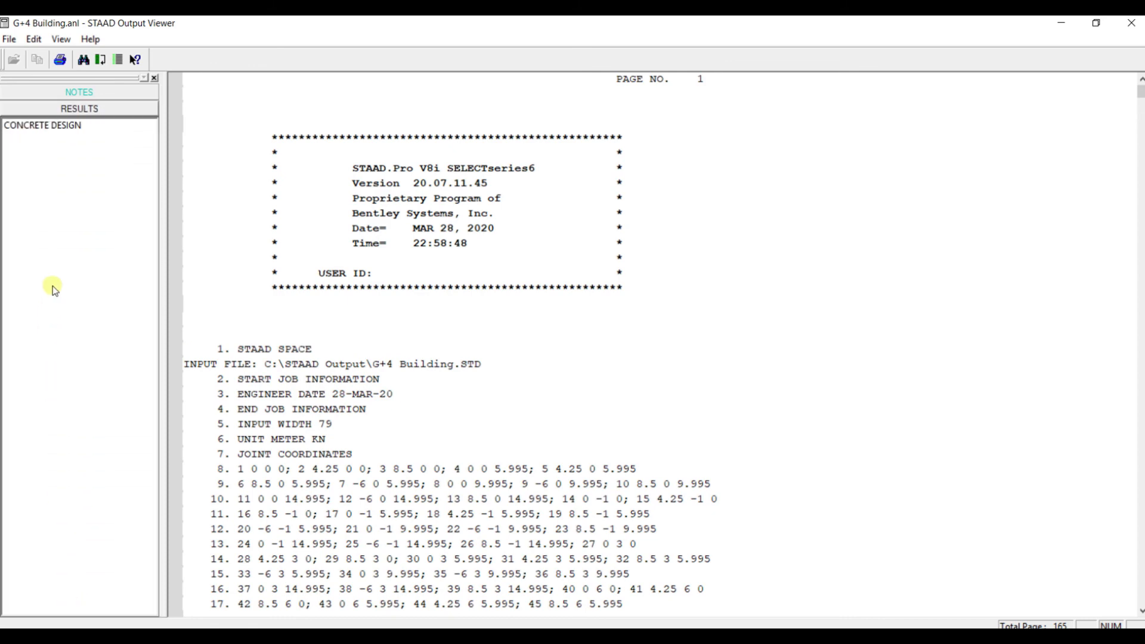
click(48, 128)
Examine the required and provided reinforcement and the shear design results for beam no. 14, continuing to the following beams
scroll(287, 188, down, 2)
scroll(448, 189, up, 3)
scroll(447, 189, down, 3)
scroll(478, 128, down, 5)
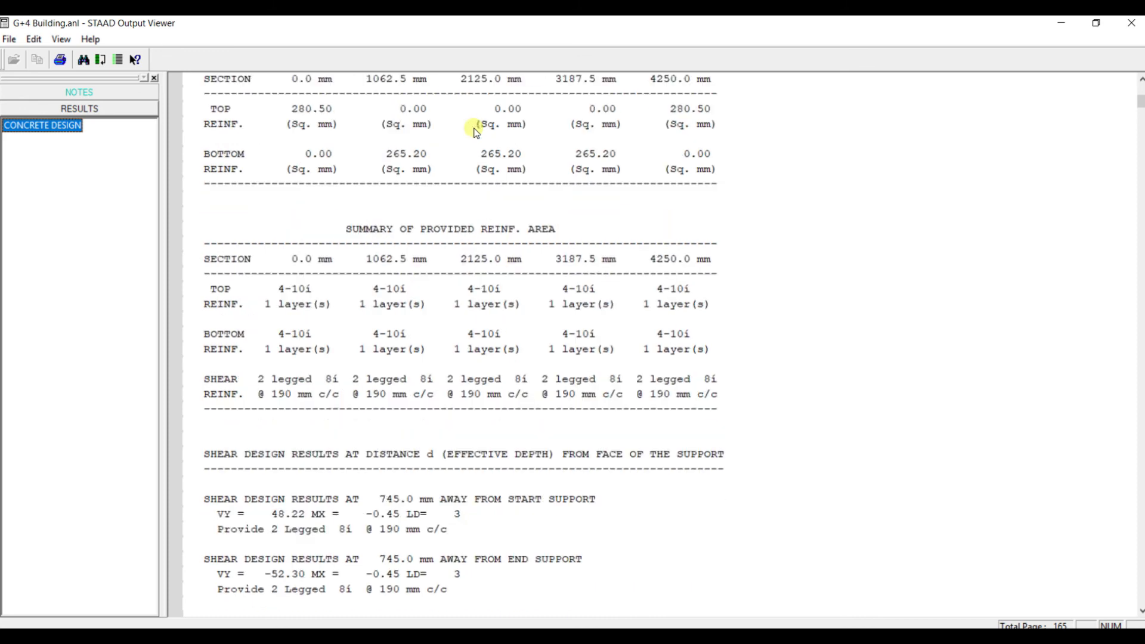
scroll(367, 161, up, 6)
click(368, 173)
scroll(371, 170, down, 4)
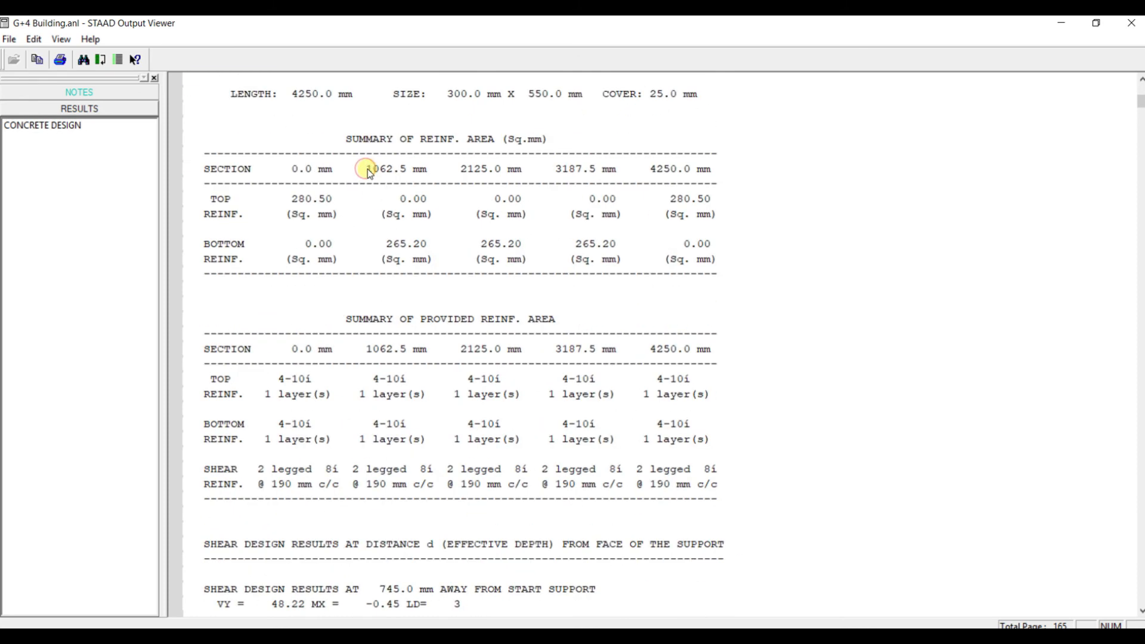
scroll(367, 179, up, 3)
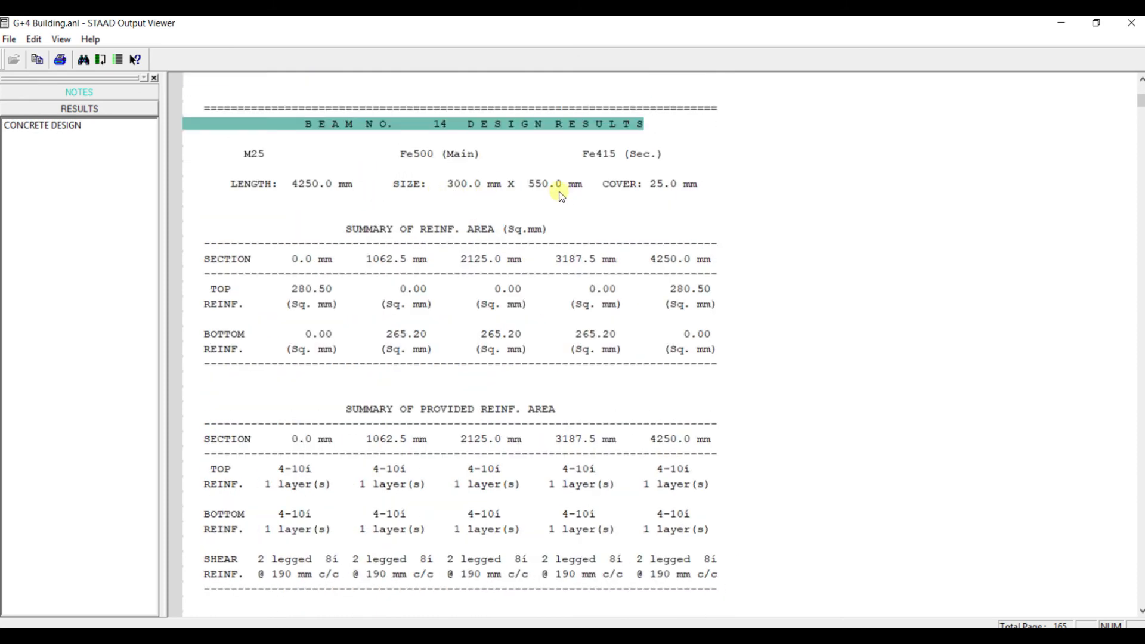
scroll(553, 193, down, 1)
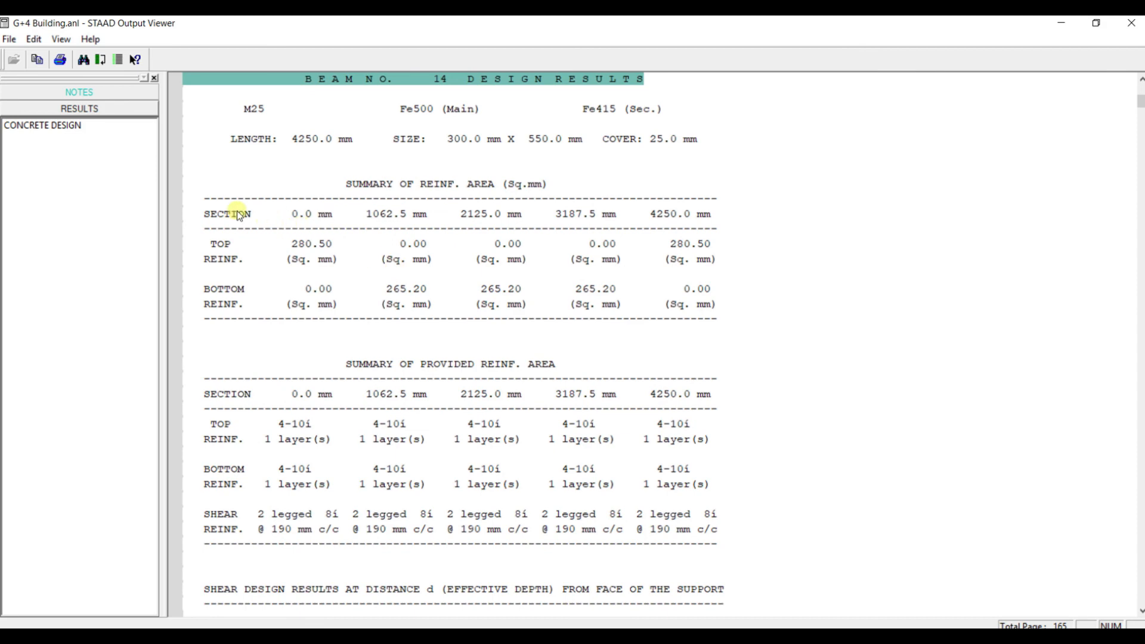
click(395, 217)
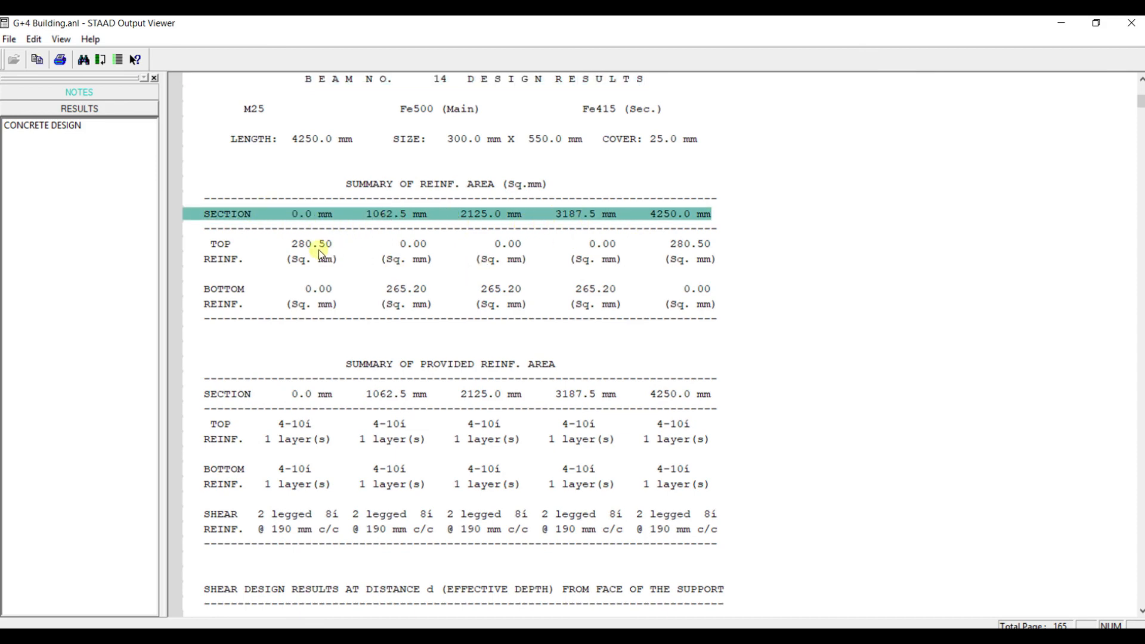
scroll(319, 292, down, 5)
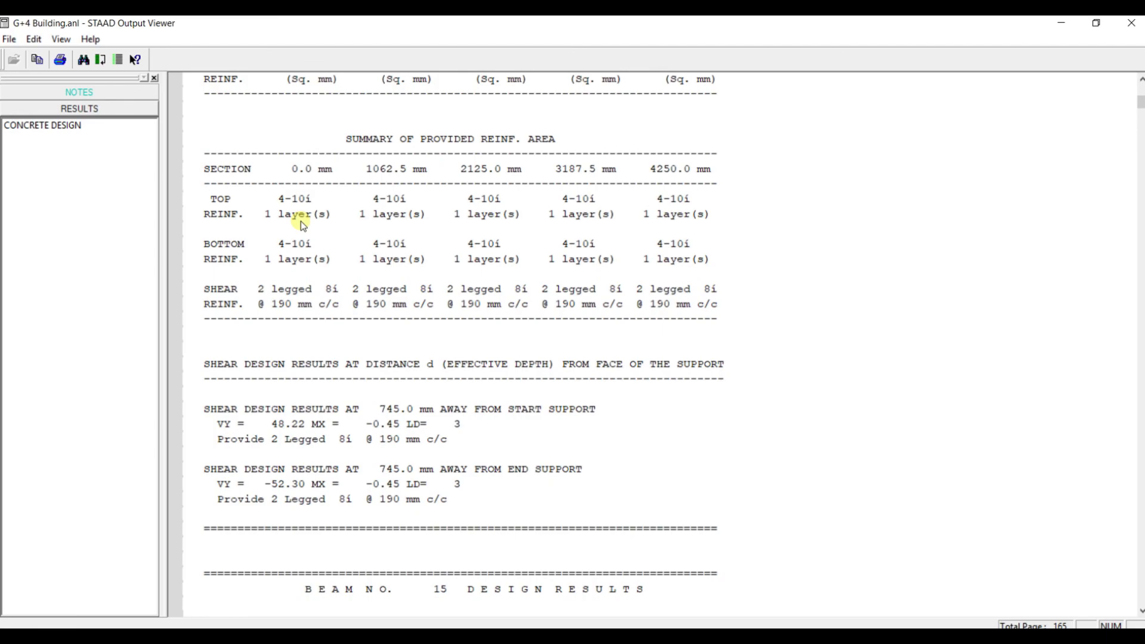
scroll(300, 221, down, 20)
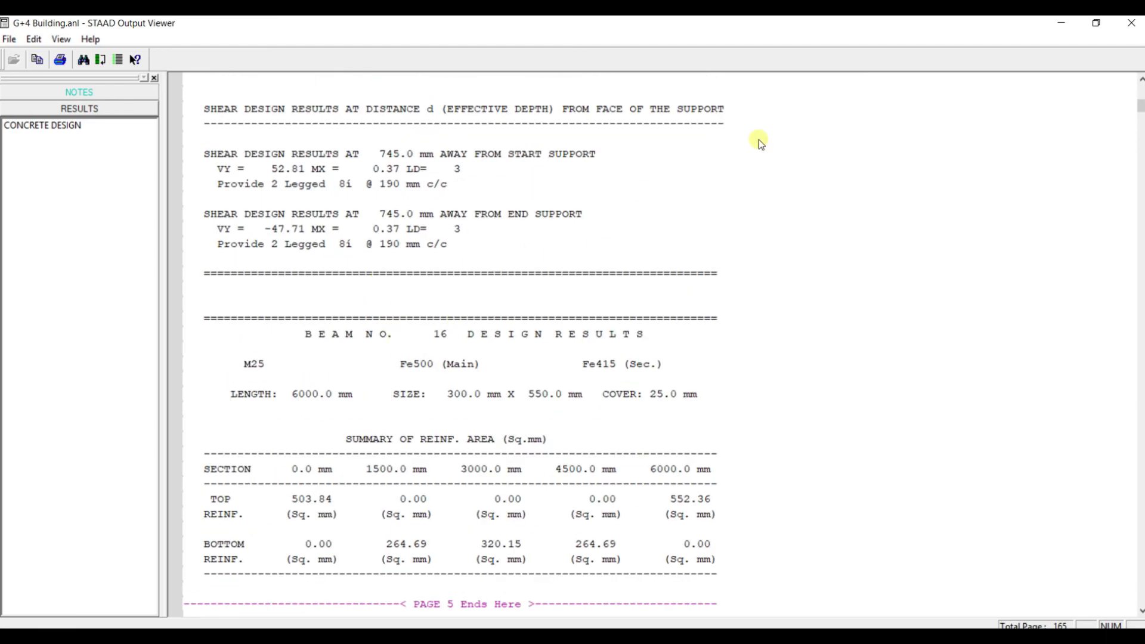
Go to the design results of column no. 65 and examine its required steel area, required concrete area and main reinforcement
drag(1138, 106, 1141, 498)
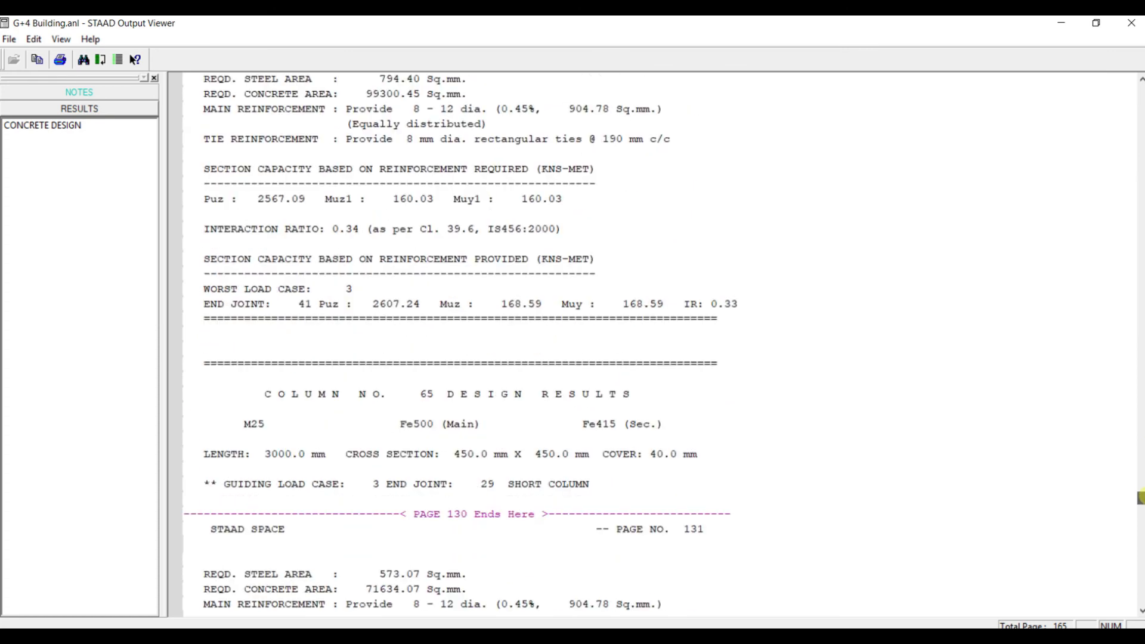
scroll(416, 371, down, 5)
scroll(416, 371, down, 1)
click(433, 172)
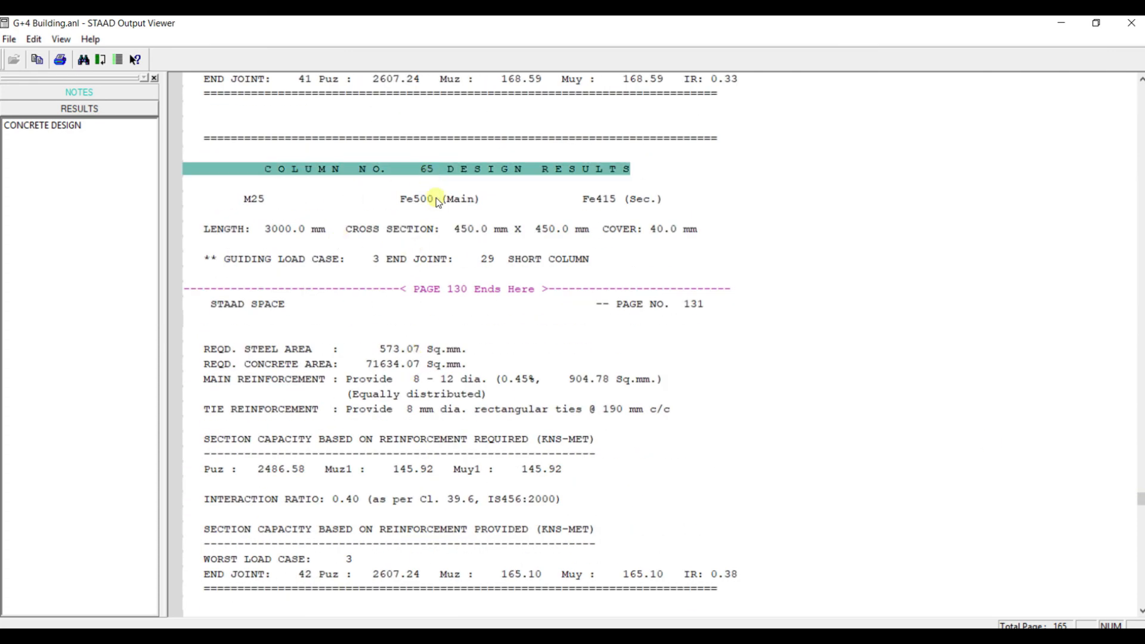
click(387, 347)
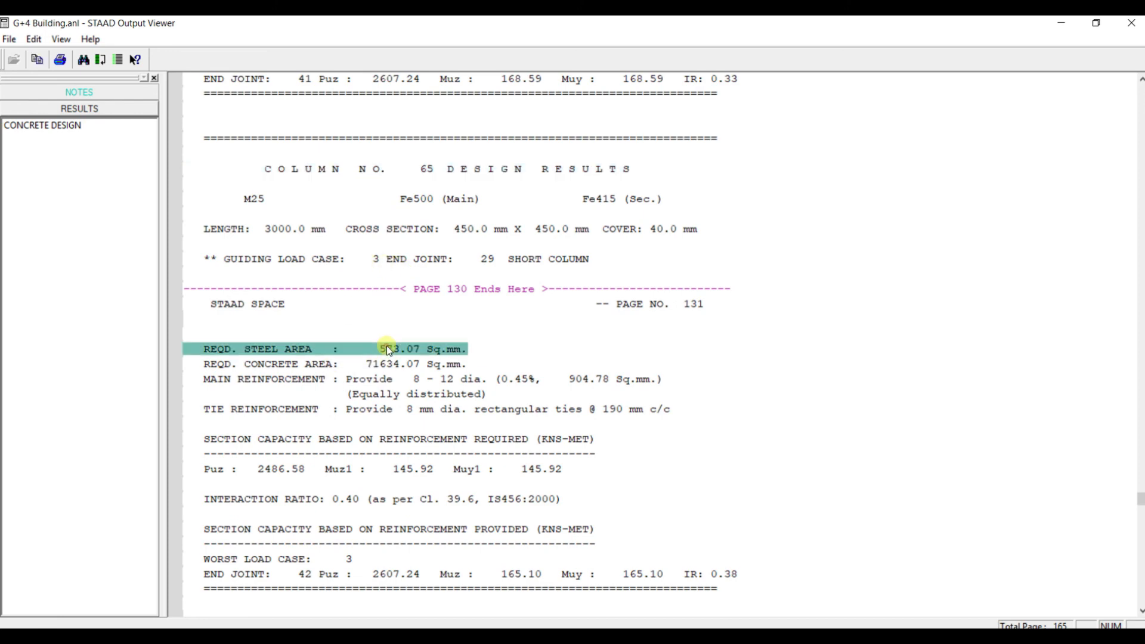
scroll(439, 353, down, 1)
scroll(438, 353, down, 1)
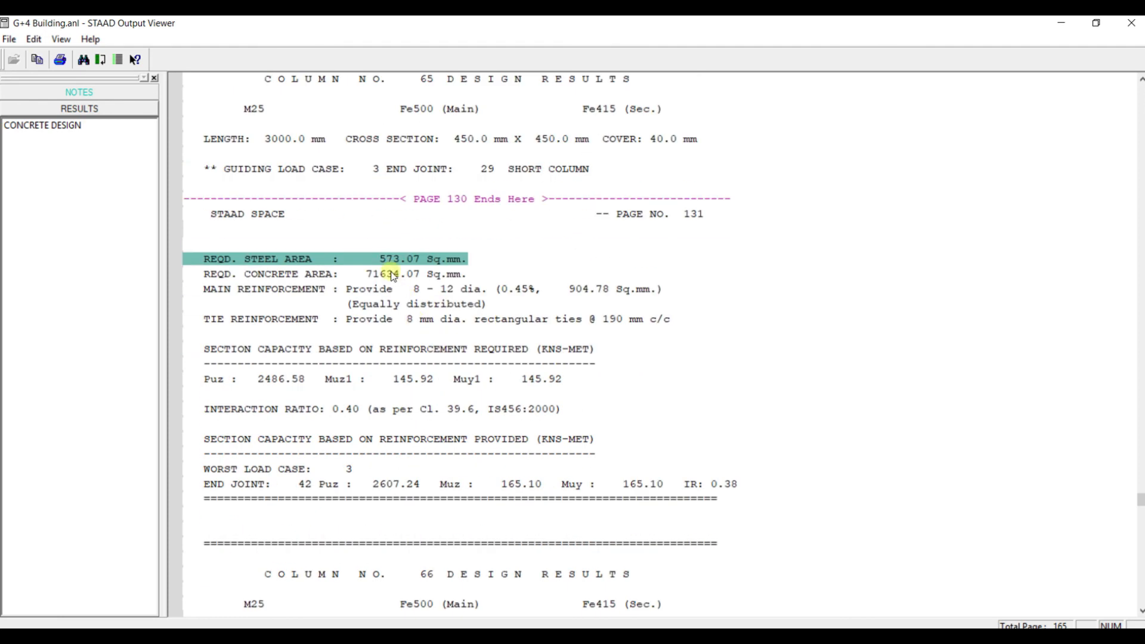
click(389, 274)
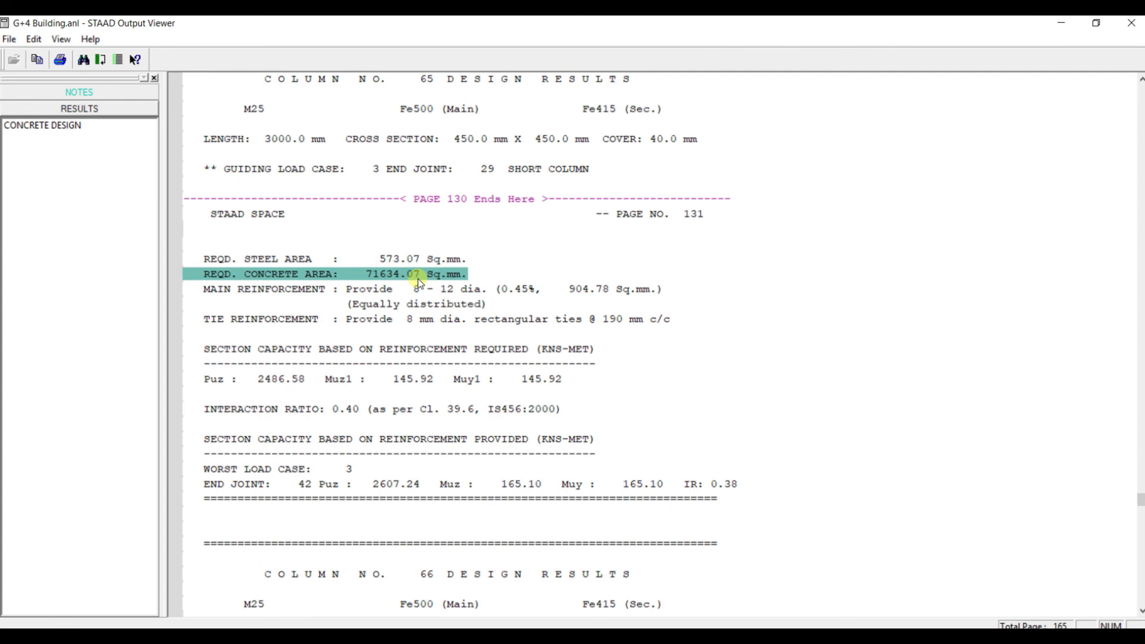
click(422, 290)
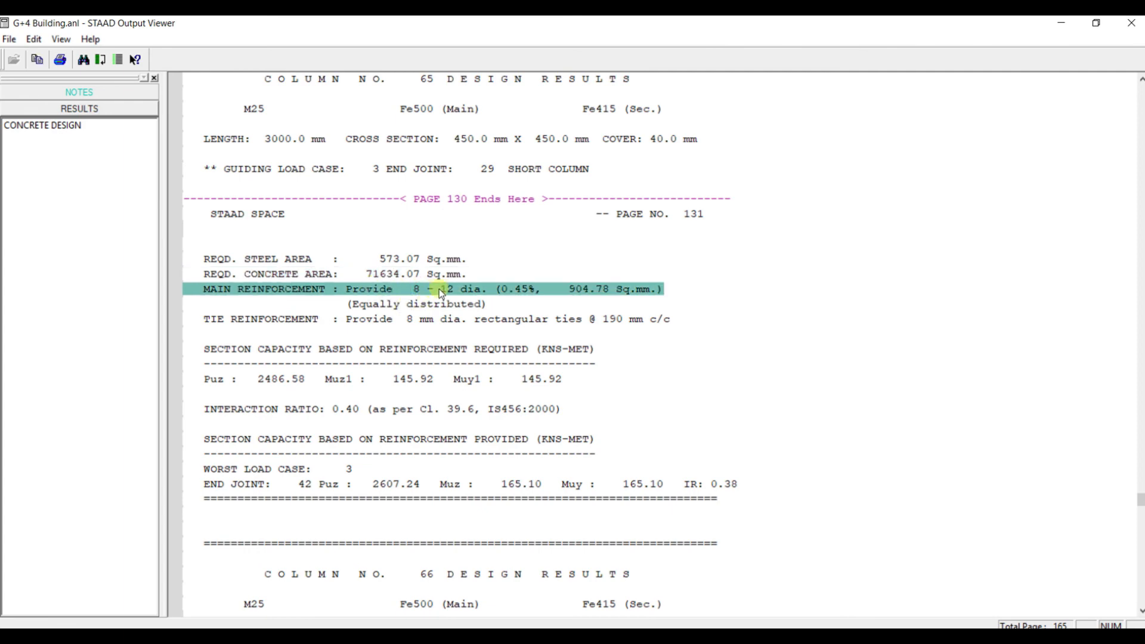
Examine the tie reinforcement and section capacities of column no. 65, continuing to the design results of column no. 66
scroll(477, 297, down, 5)
scroll(485, 292, up, 4)
scroll(621, 296, down, 4)
scroll(644, 291, down, 1)
scroll(513, 279, up, 3)
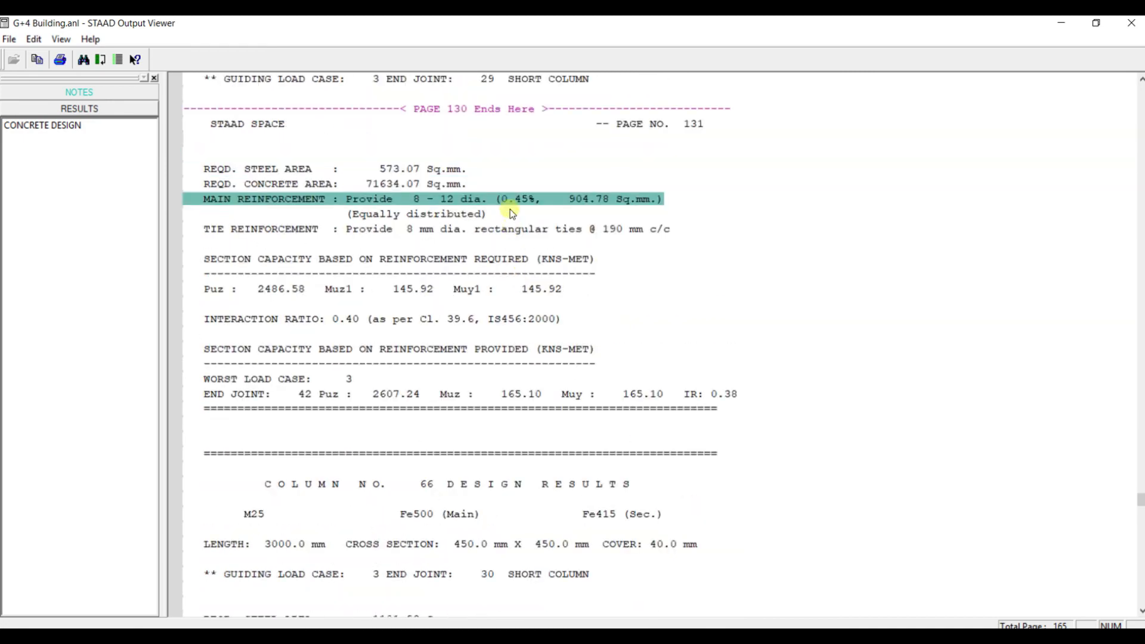
scroll(533, 203, up, 1)
scroll(533, 203, down, 4)
scroll(533, 203, up, 2)
scroll(959, 205, down, 4)
scroll(1108, 309, down, 6)
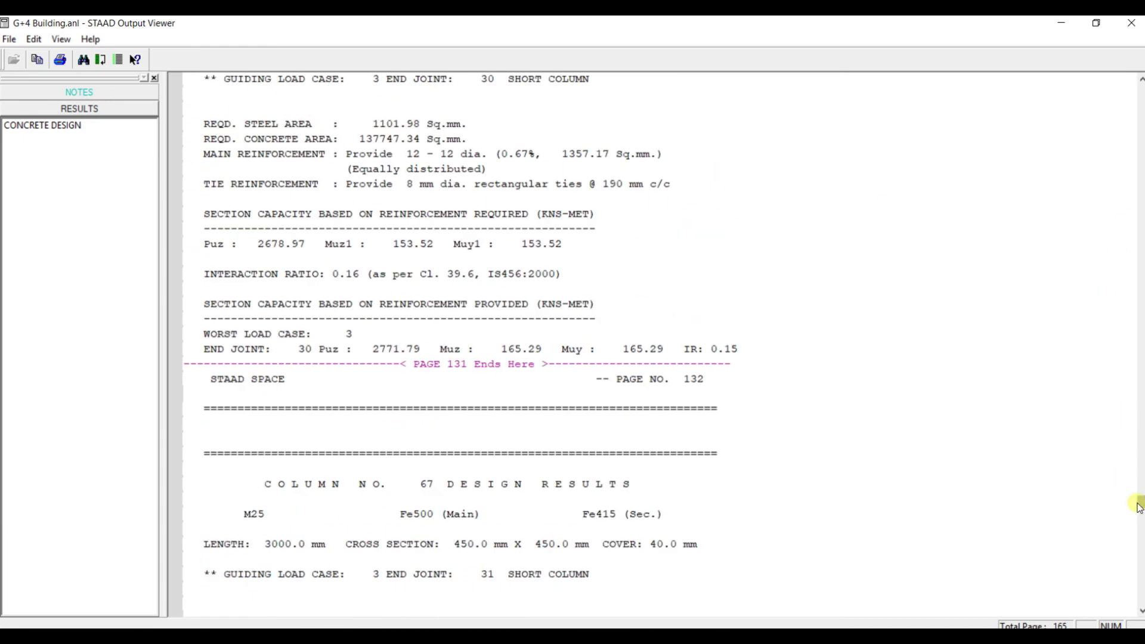
Examine the concrete take-off at the end of the output for the total concrete volume and the steel weight per bar diameter
drag(1137, 505, 1141, 606)
scroll(510, 194, up, 1)
scroll(510, 194, up, 3)
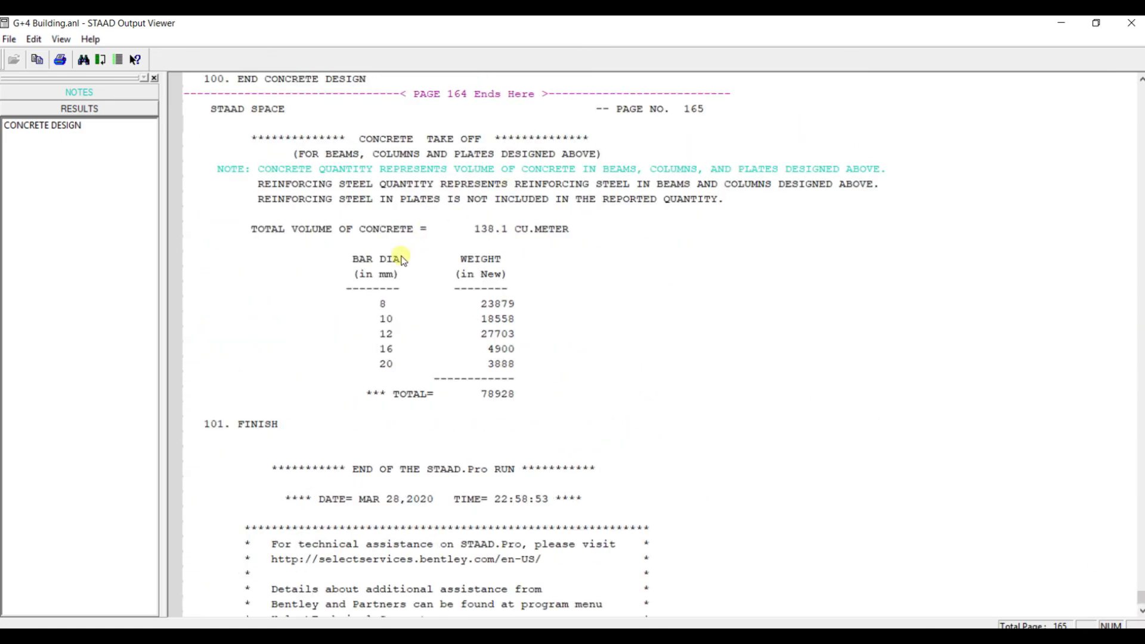
click(390, 257)
click(501, 229)
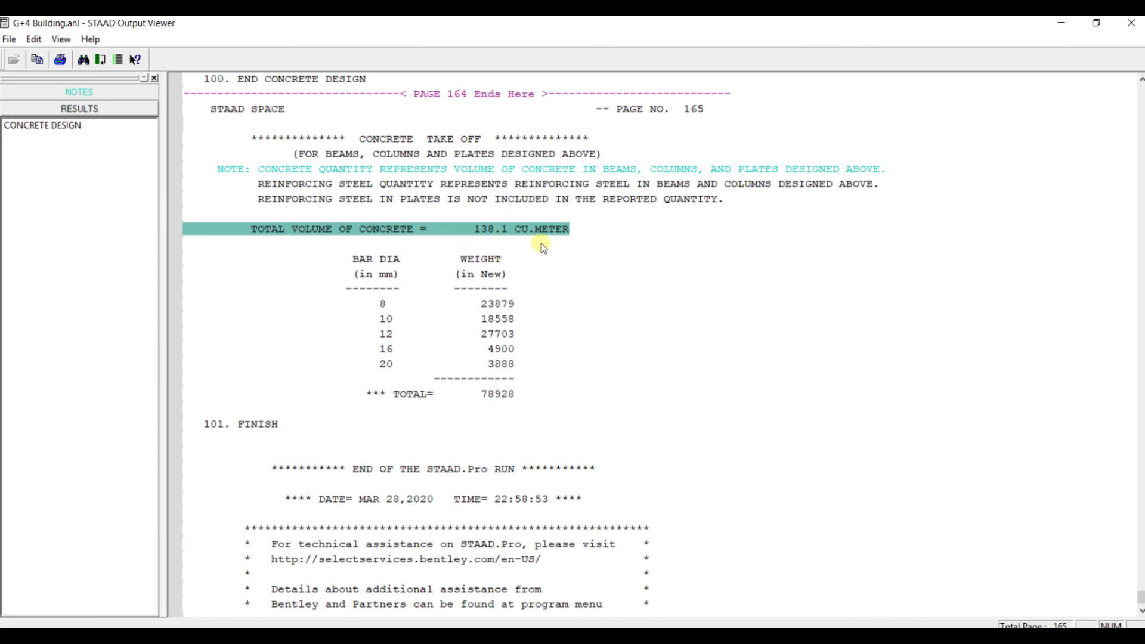
click(499, 305)
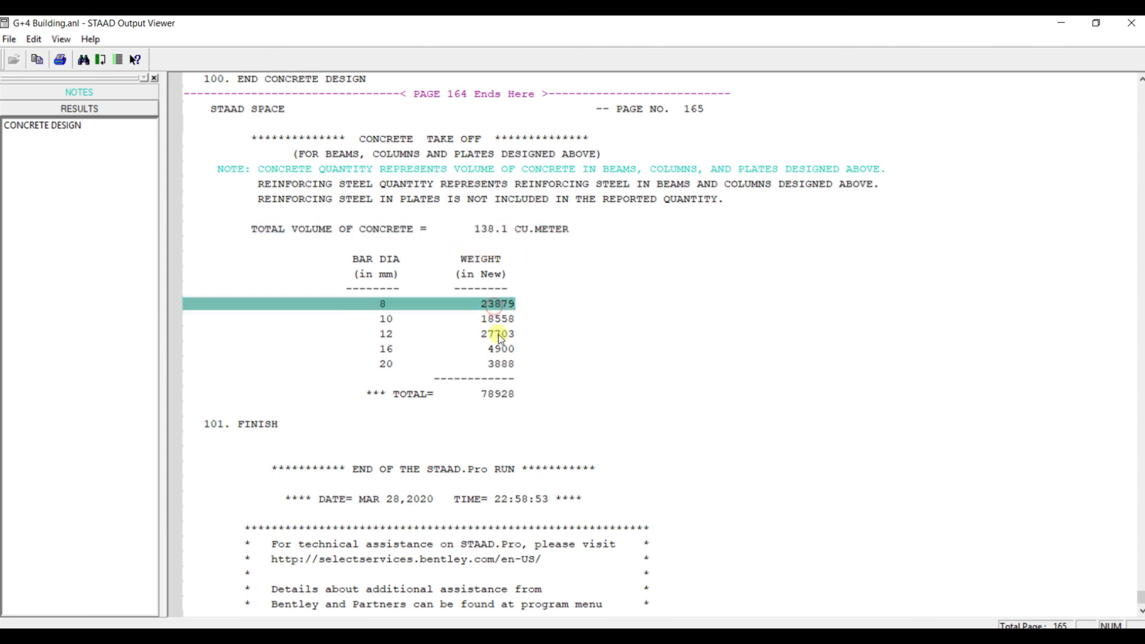